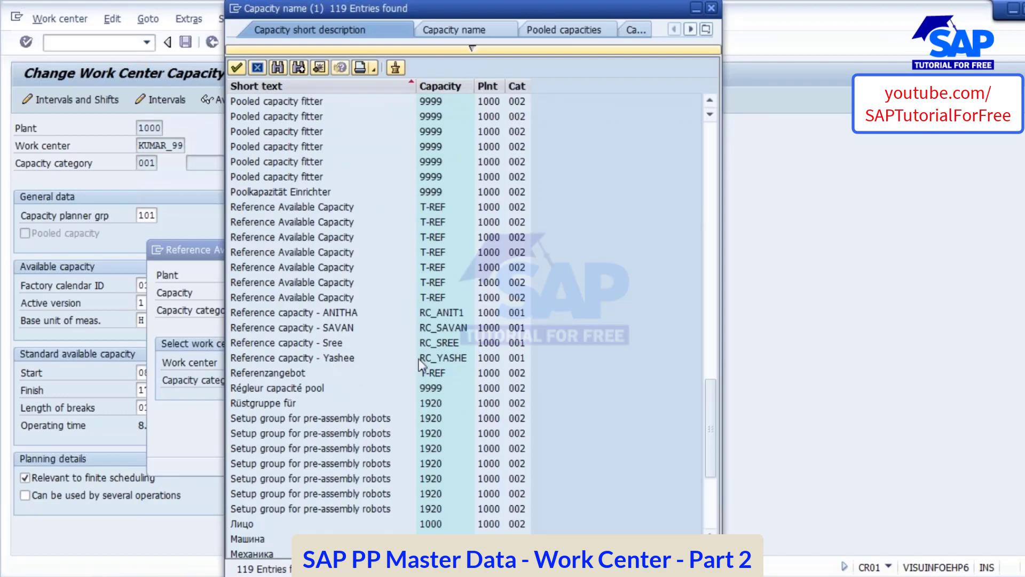
Step: Assign RC_YASHE with capacity category 001 as the reference available capacity of work center KUMAR_99
double_click(338, 359)
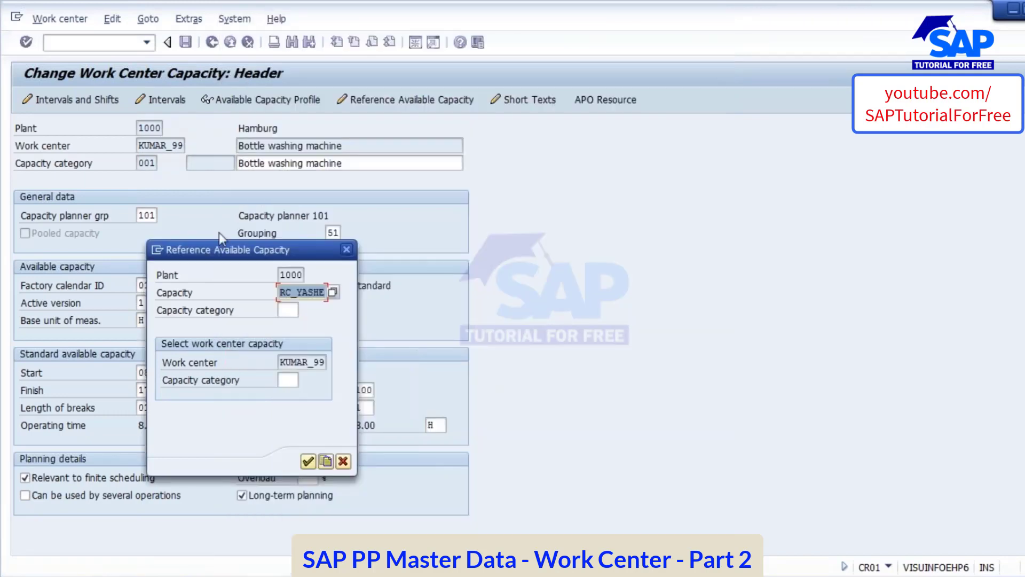
left_click_drag(236, 256, 463, 250)
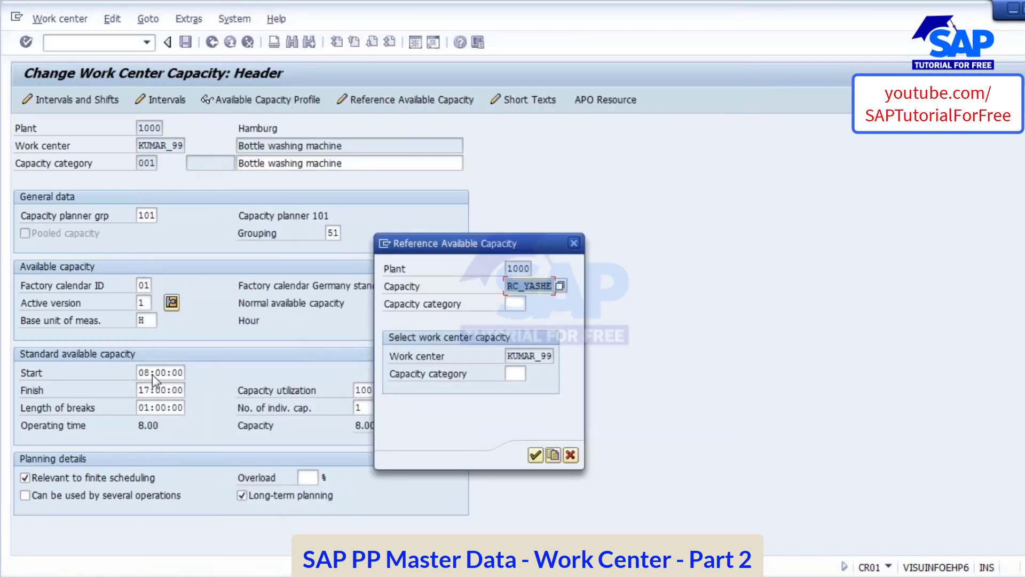
left_click(515, 303)
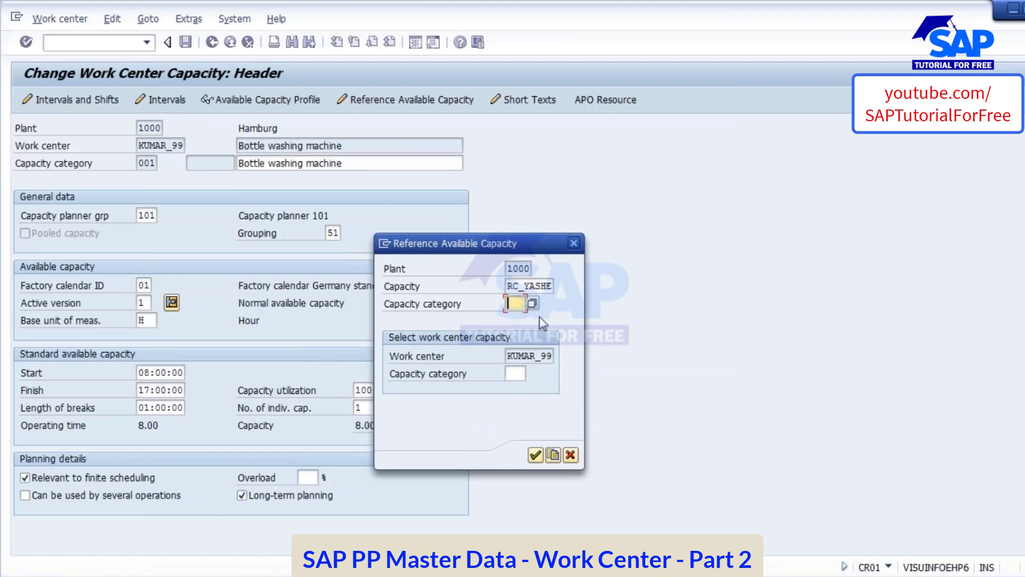
type("001")
double_click(511, 304)
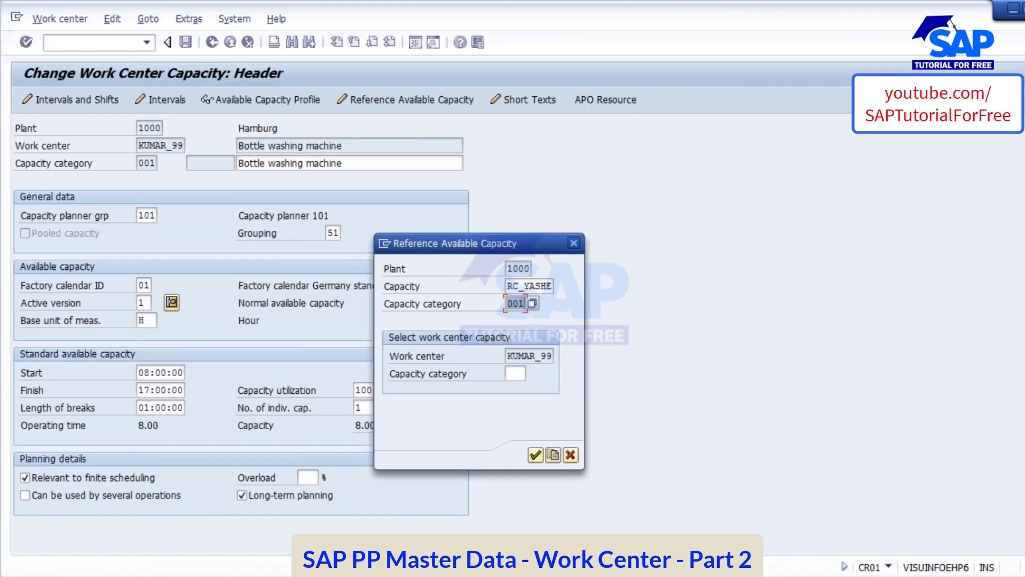
double_click(528, 286)
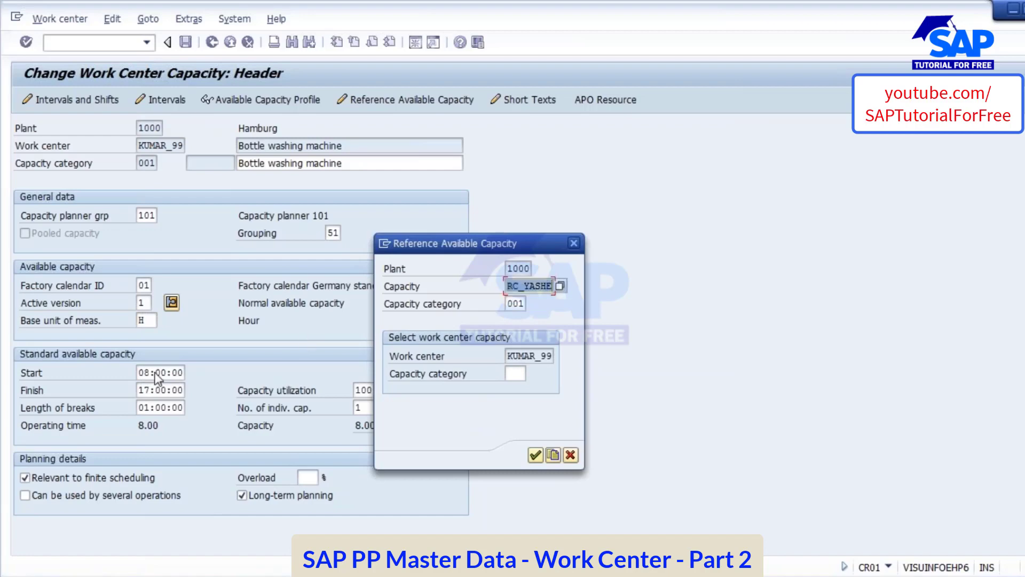
left_click(535, 455)
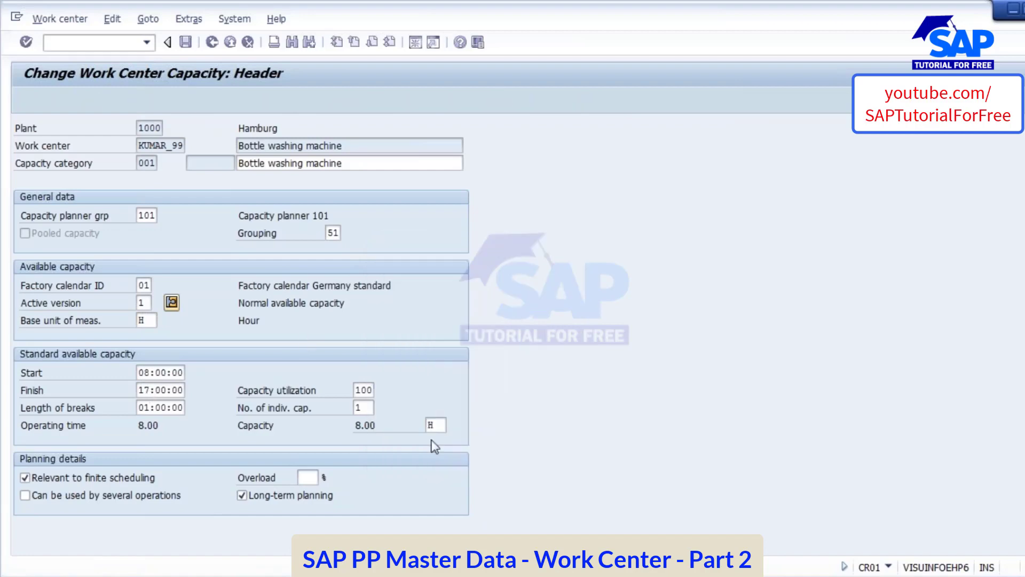
Step: Check the start and finish times of the standard available capacity and save work center KUMAR_99
left_click(161, 373)
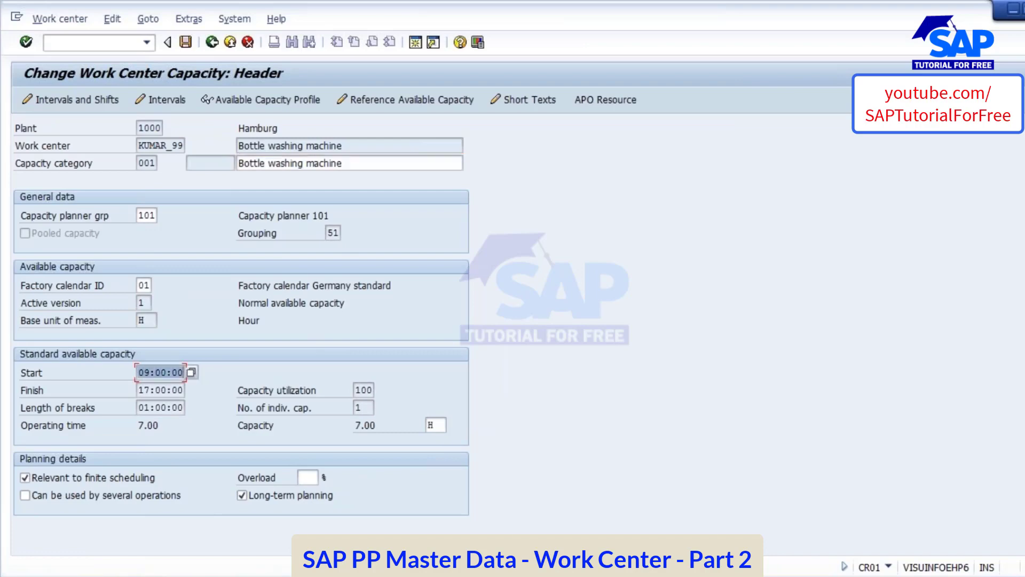
left_click(142, 390)
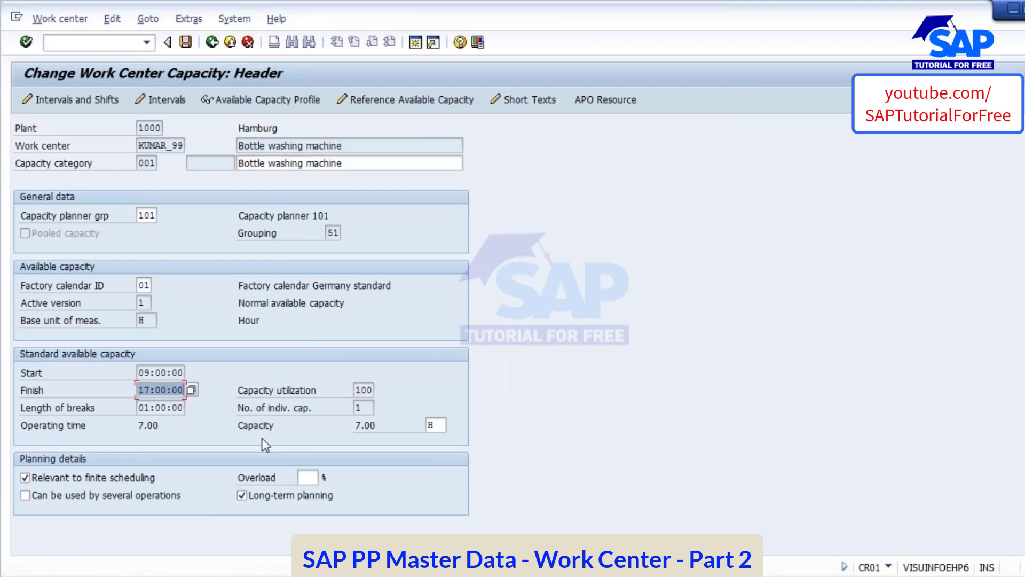
left_click(185, 41)
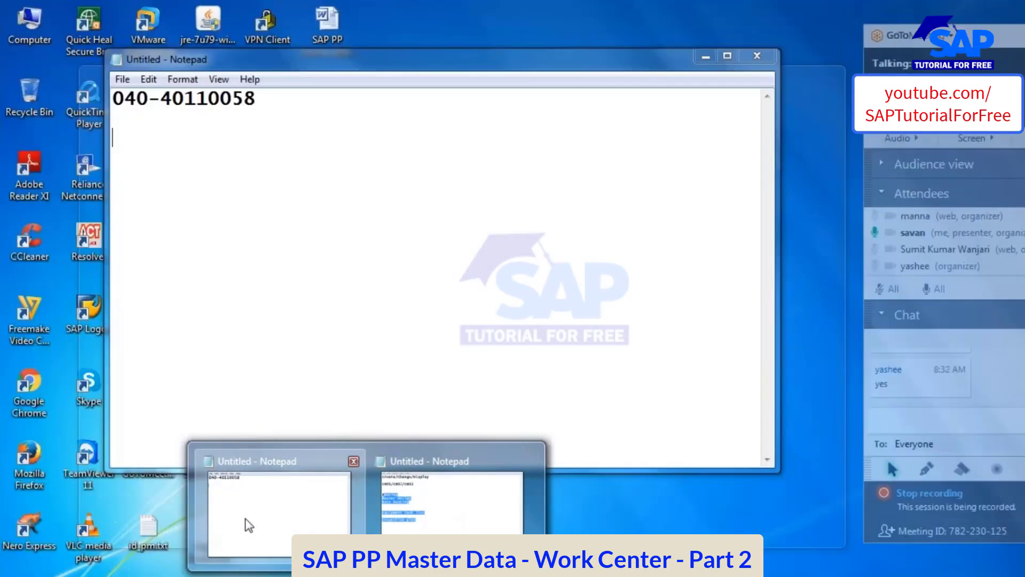
Step: Switch to the Notepad notes and delete the text below the CR01/CR02/CR03 line
left_click(247, 522)
left_click(300, 349)
left_click_drag(293, 350, 87, 210)
key("Delete")
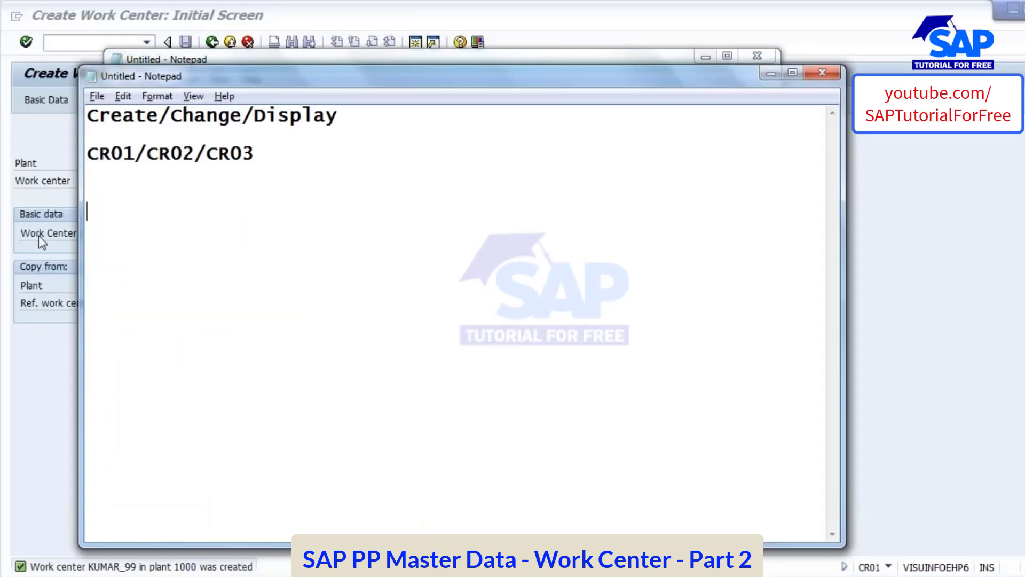
Step: Add the note "Kumar_99 => 9.00 - 17.00" below the transaction codes
type("Kumar_99 -")
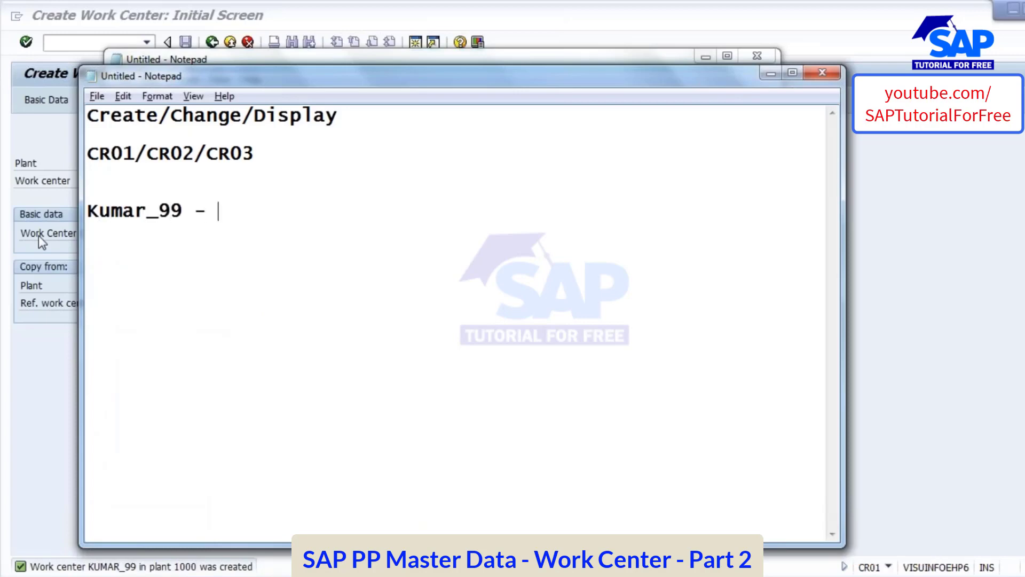
key("BackSpace")
key("BackSpace")
type("=> 9.00 ")
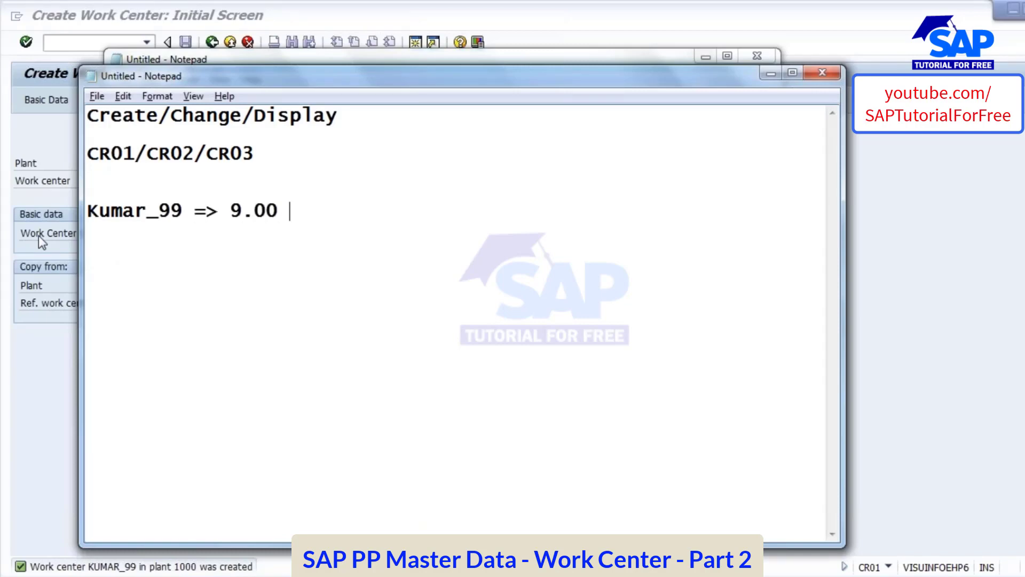
type("- 17.00")
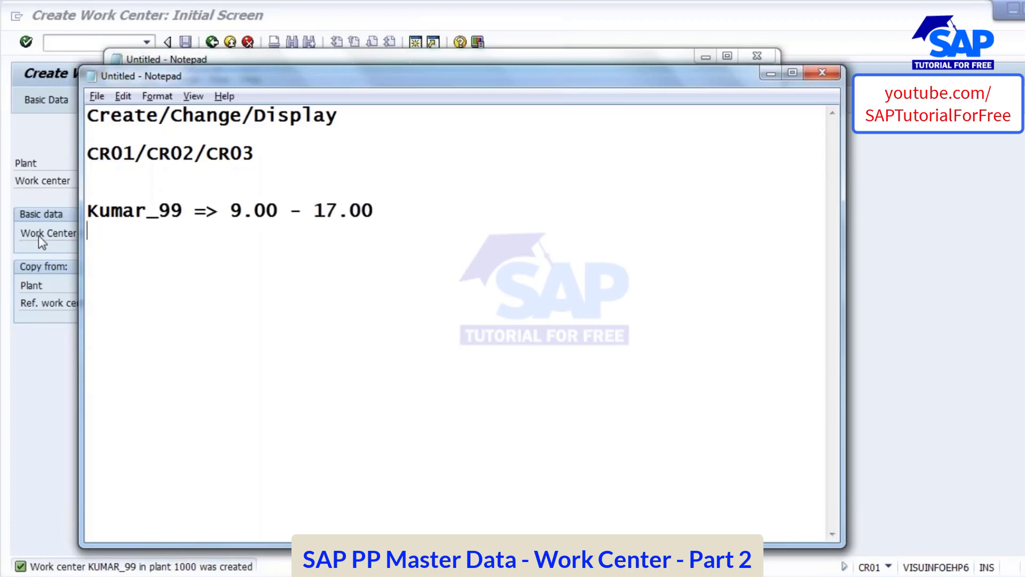
Step: Switch back to the SAP Create Work Center screen and enter KUMAR_88 as the new work center
key("alt+Tab")
key("alt+Tab")
left_click(768, 70)
left_click(159, 180)
left_click(159, 196)
key("BackSpace")
key("BackSpace")
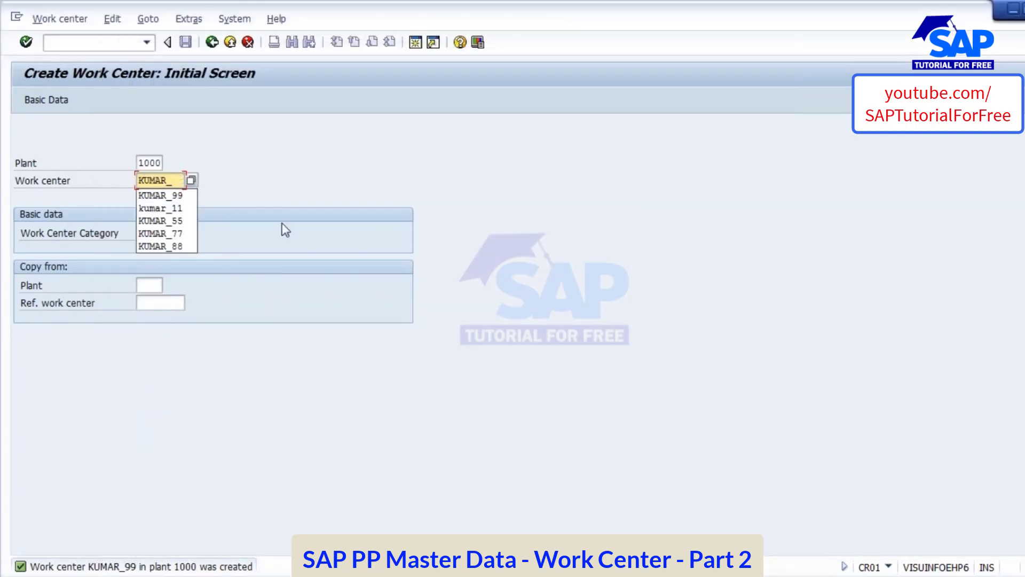
type("88")
Step: Set plant 1000 and reference work center KUMAR_99 as the copy source and continue
left_click(149, 285)
type("10")
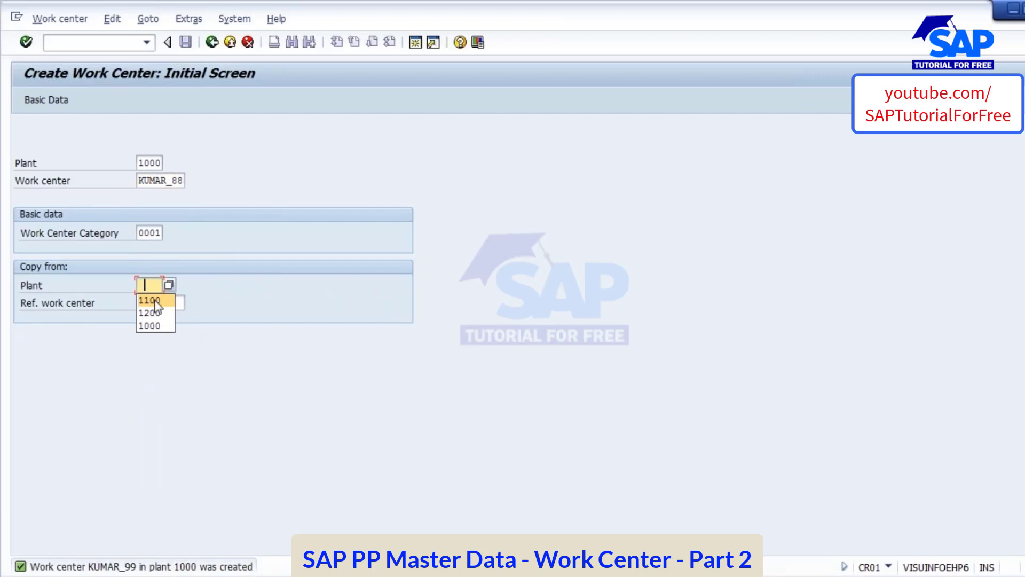
type("0")
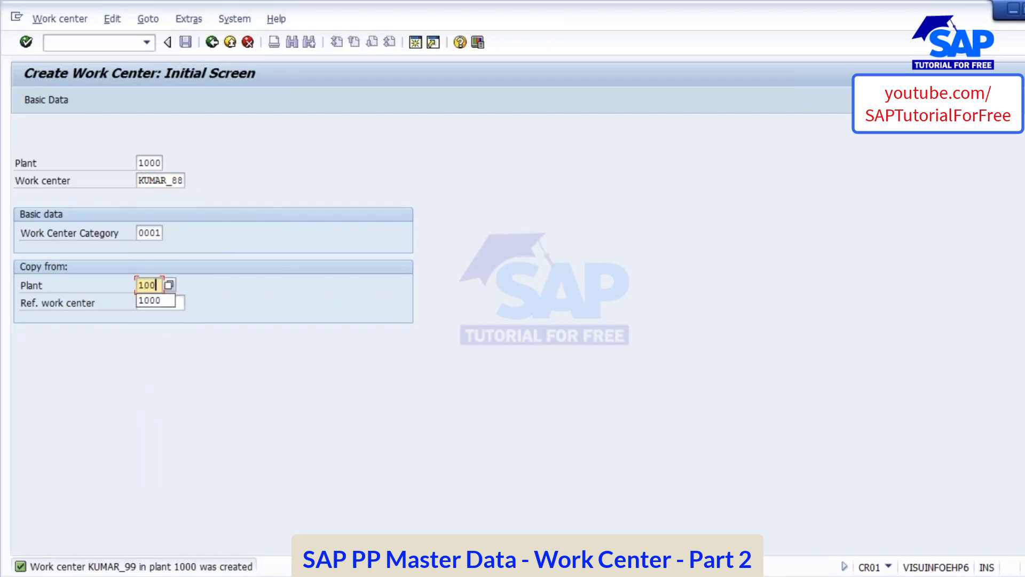
left_click(158, 303)
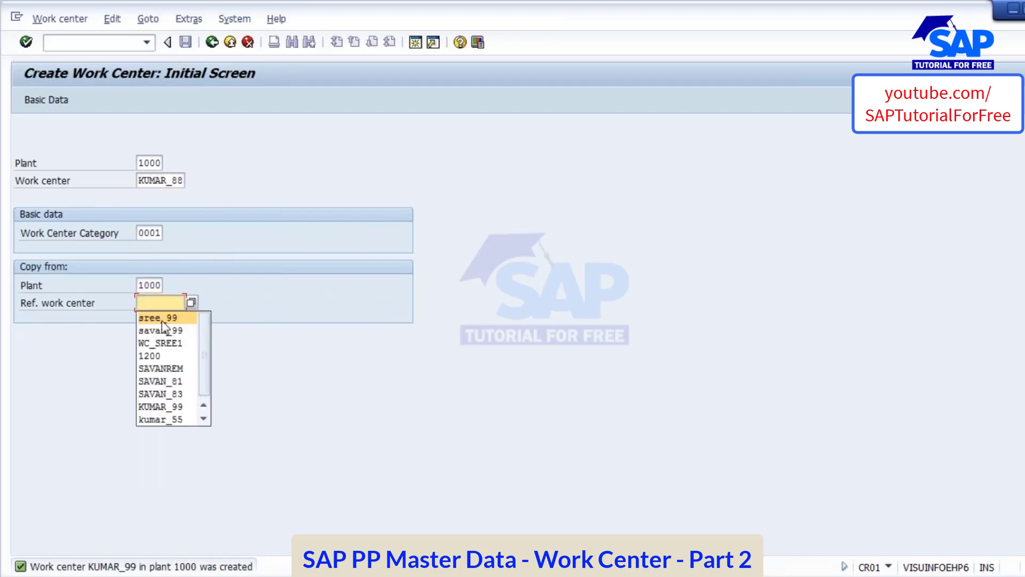
type("KUMAR")
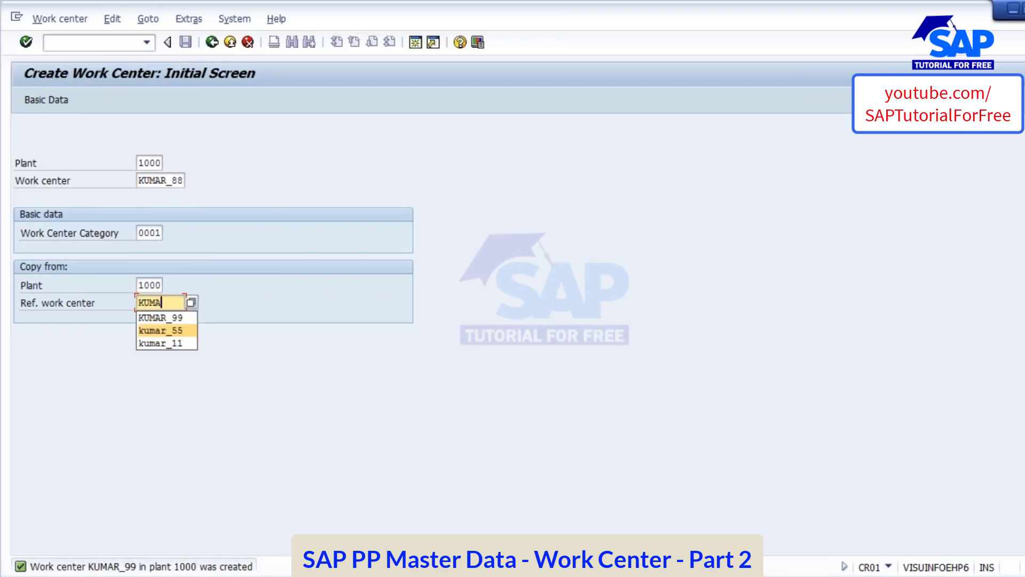
left_click(160, 317)
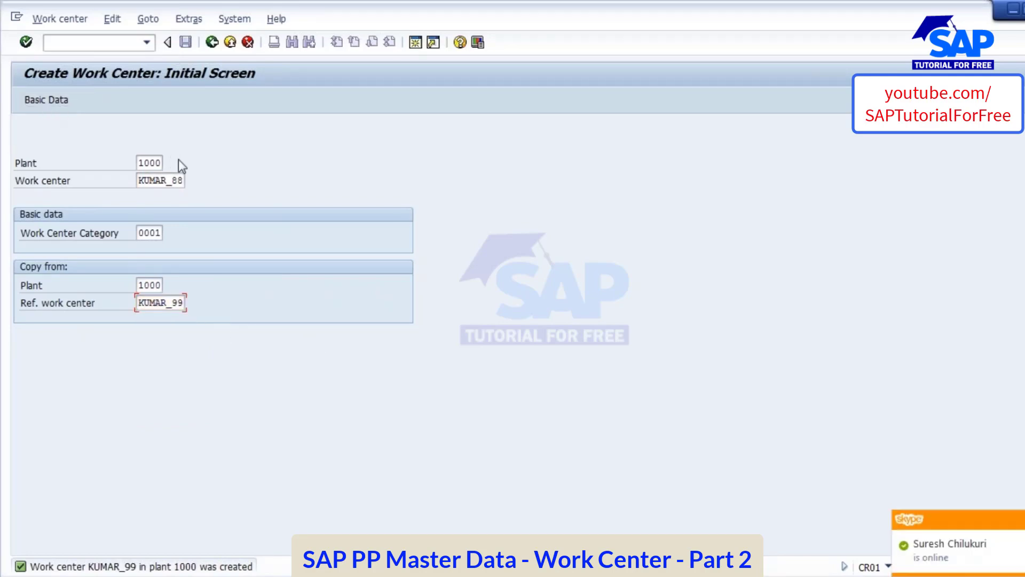
key("Return")
Step: Copy the reference data with Capacities, Scheduling and Costing included, but without Texts, Classification and Subsystem Grouping
left_click(176, 309)
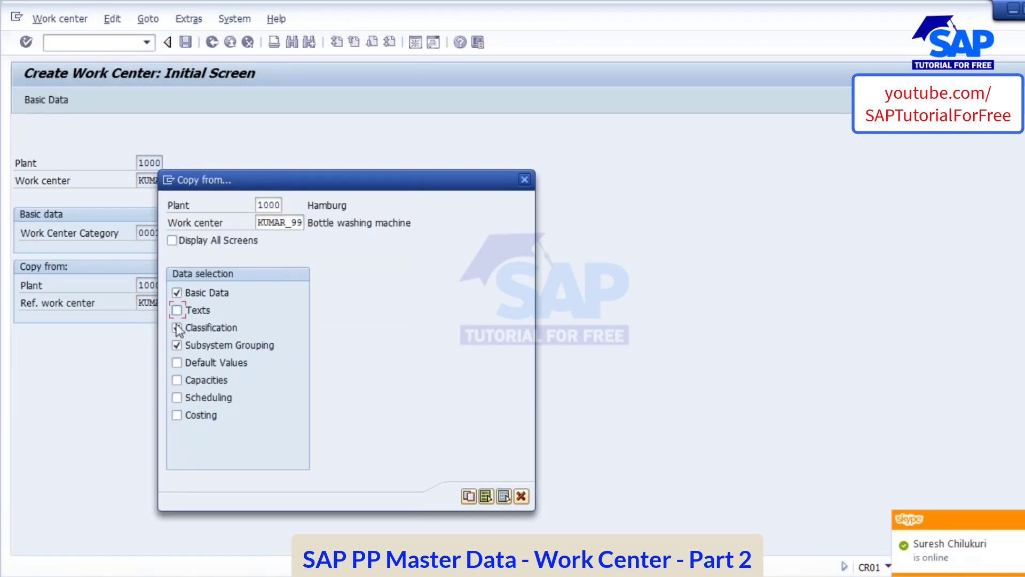
left_click(177, 328)
left_click(177, 345)
left_click(177, 380)
left_click(177, 398)
left_click(177, 414)
left_click(468, 496)
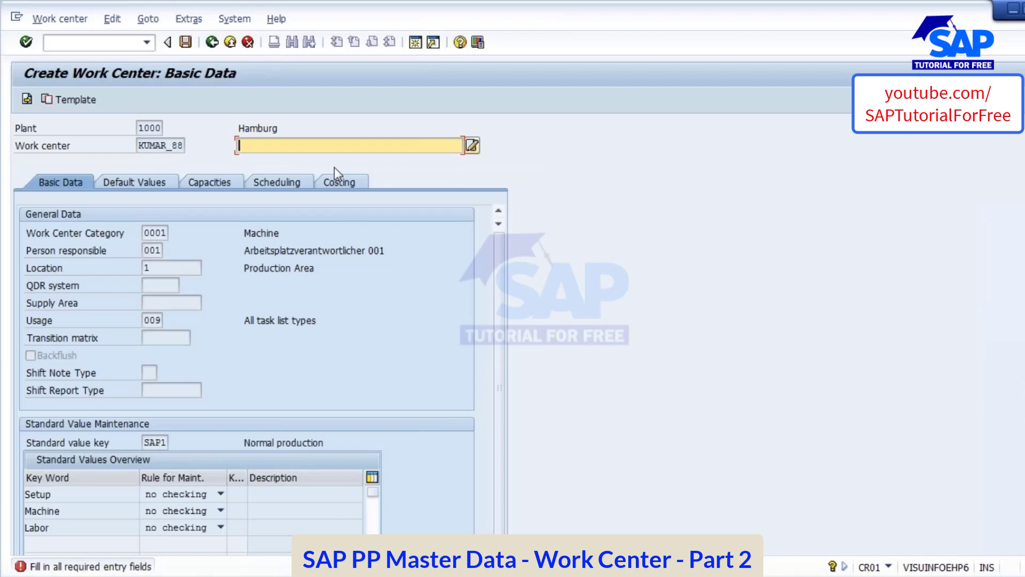
Step: Describe the new work center as "Filling Machine" and confirm the basic data
type("Filling Machine")
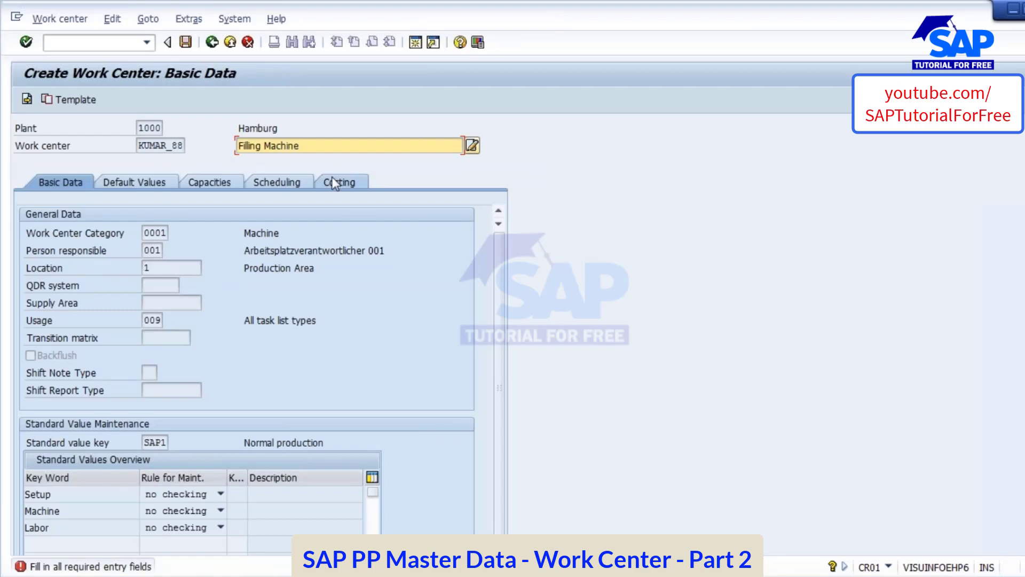
key("Return")
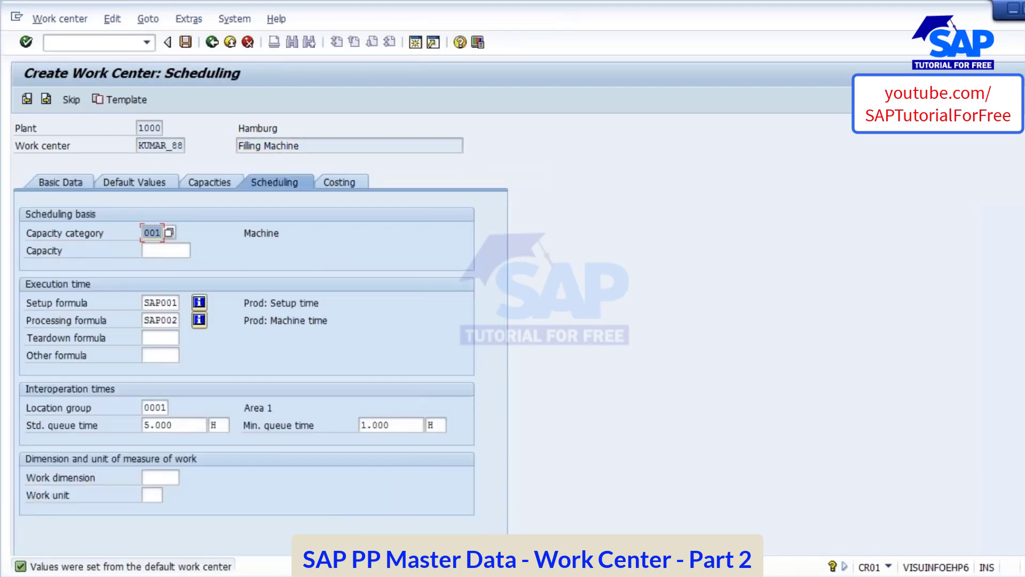
Step: Check the copied machine capacity's available times and reference available capacity, and return to the capacity overview
left_click(211, 184)
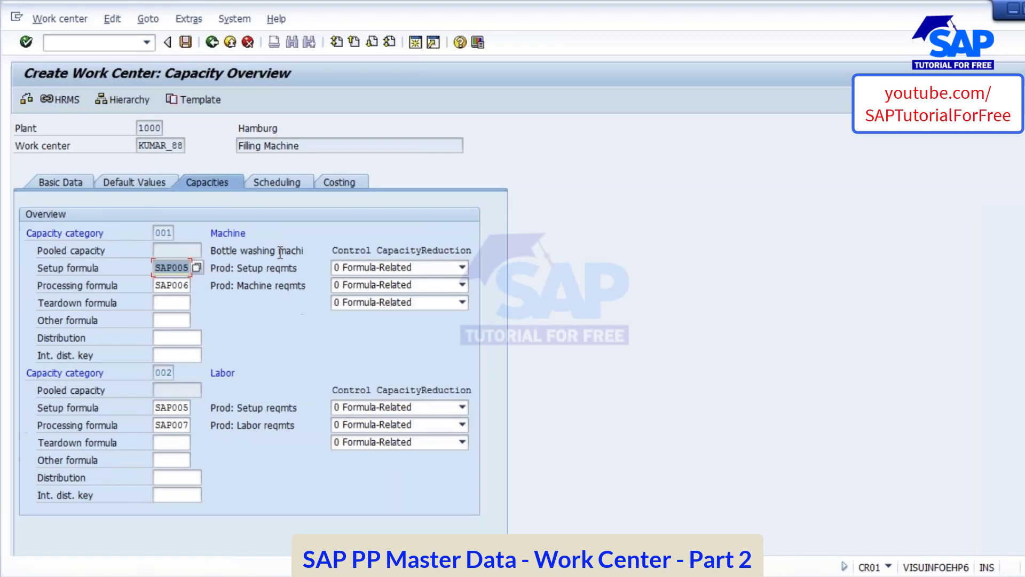
double_click(163, 233)
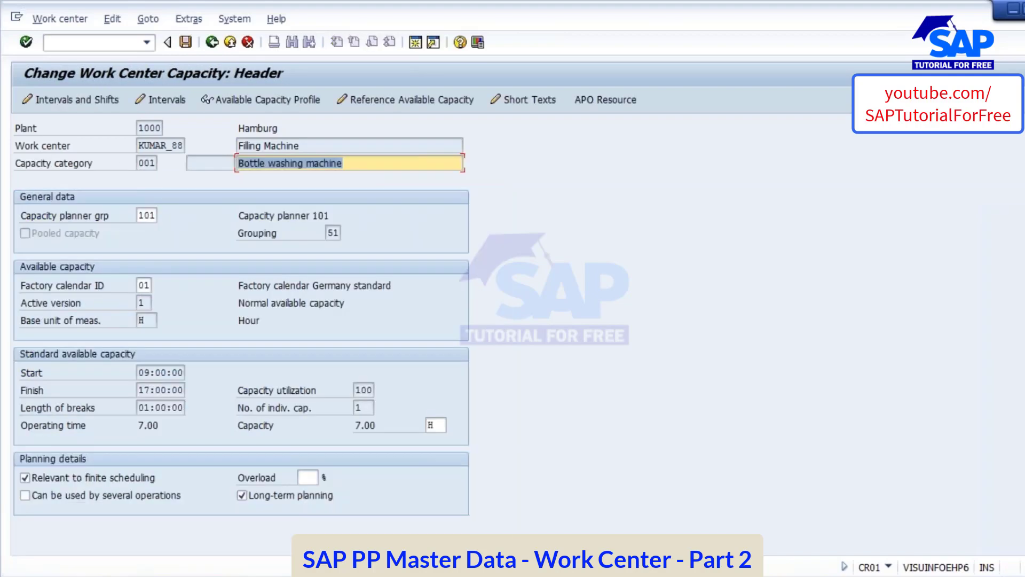
left_click(166, 391)
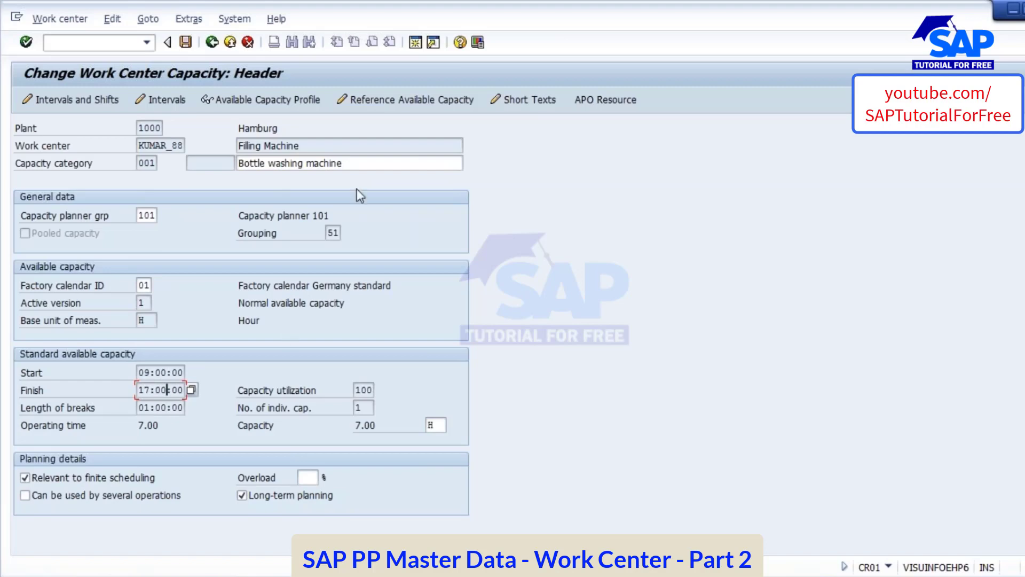
left_click(418, 98)
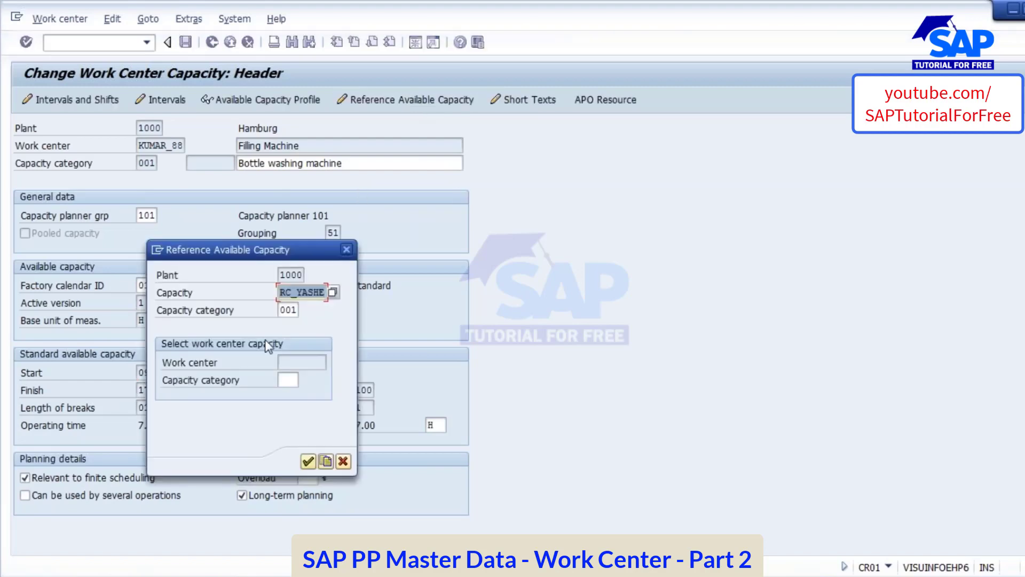
left_click(308, 461)
left_click(212, 42)
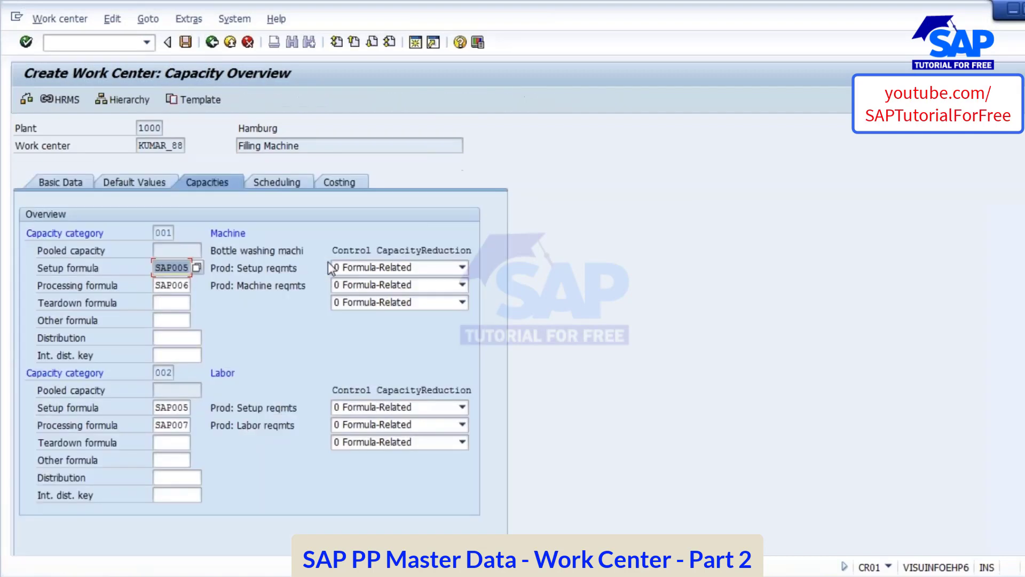
Step: Clear the location group and the standard and minimum queue times with their units in the scheduling data
left_click(277, 183)
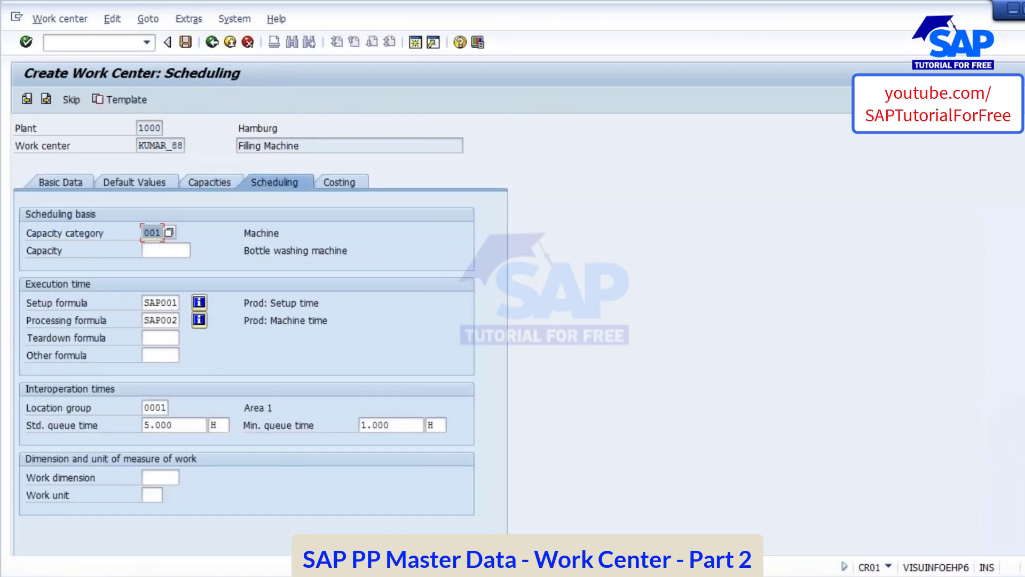
double_click(154, 407)
key("Delete")
key("Tab")
key("Delete")
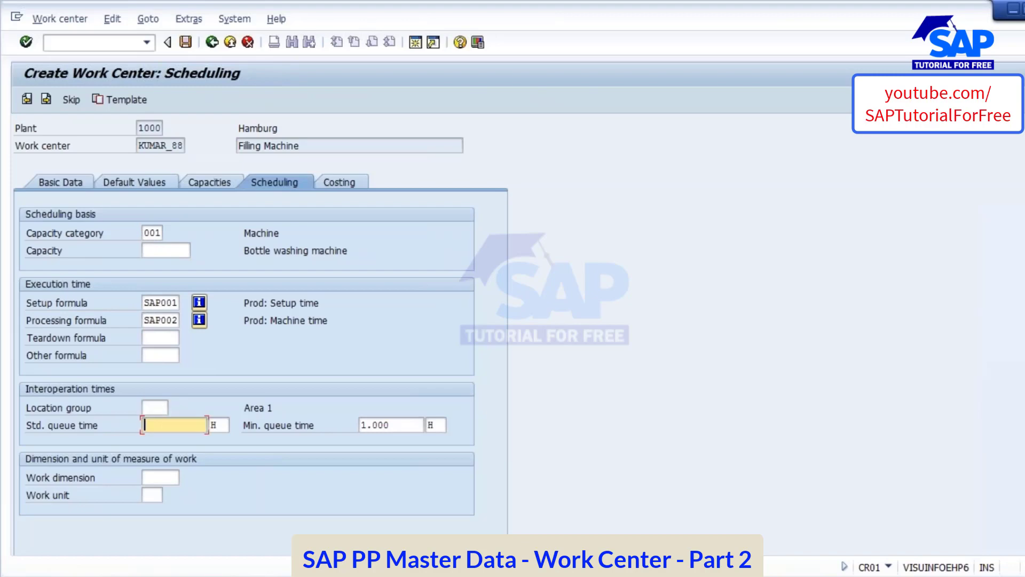
key("Tab")
key("Delete")
key("Tab")
key("Delete")
key("Tab")
key("Delete")
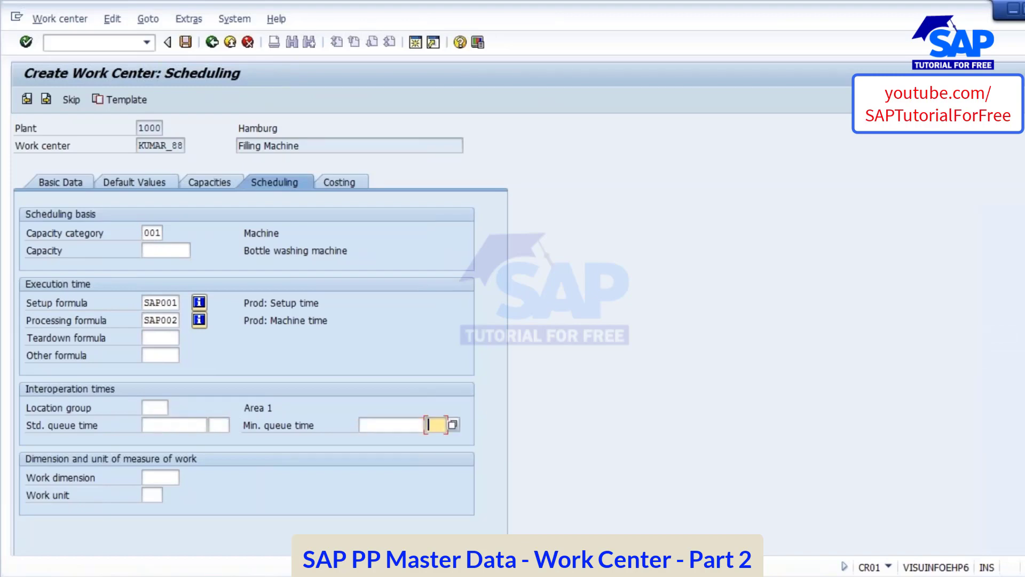
Step: Review the cost center assignment and save work center KUMAR_88, accepting the warning
left_click(338, 181)
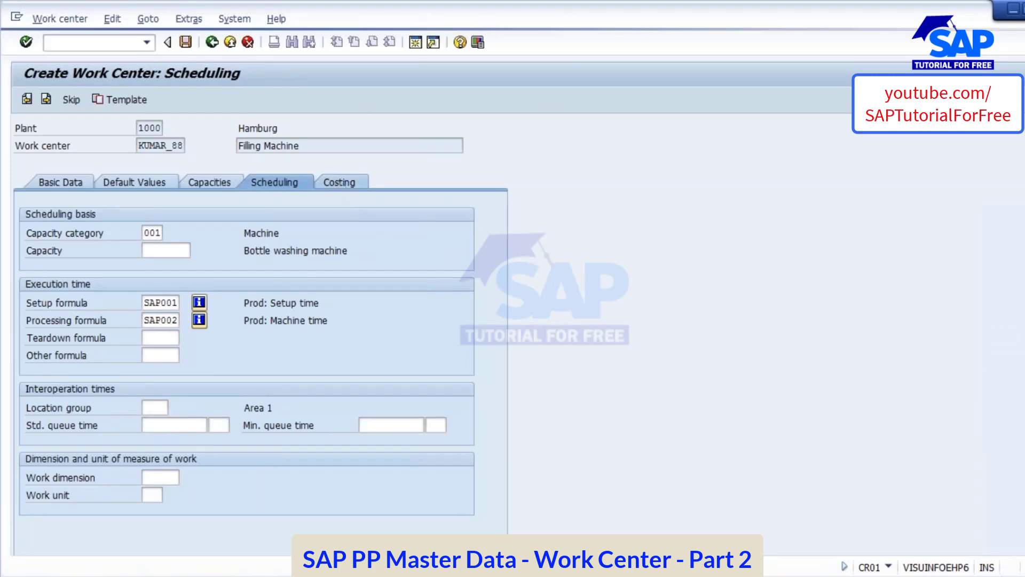
left_click(185, 43)
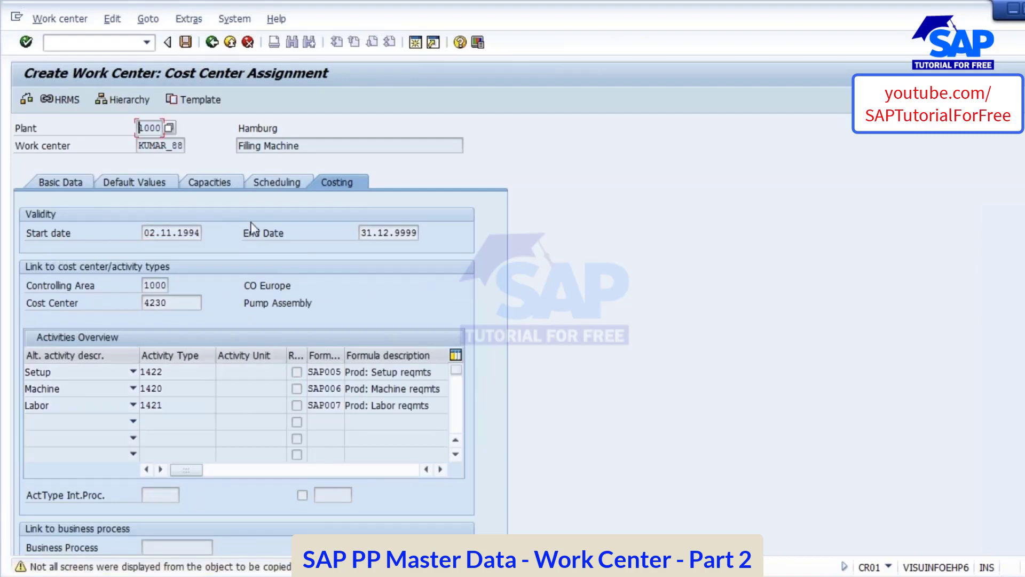
key("Return")
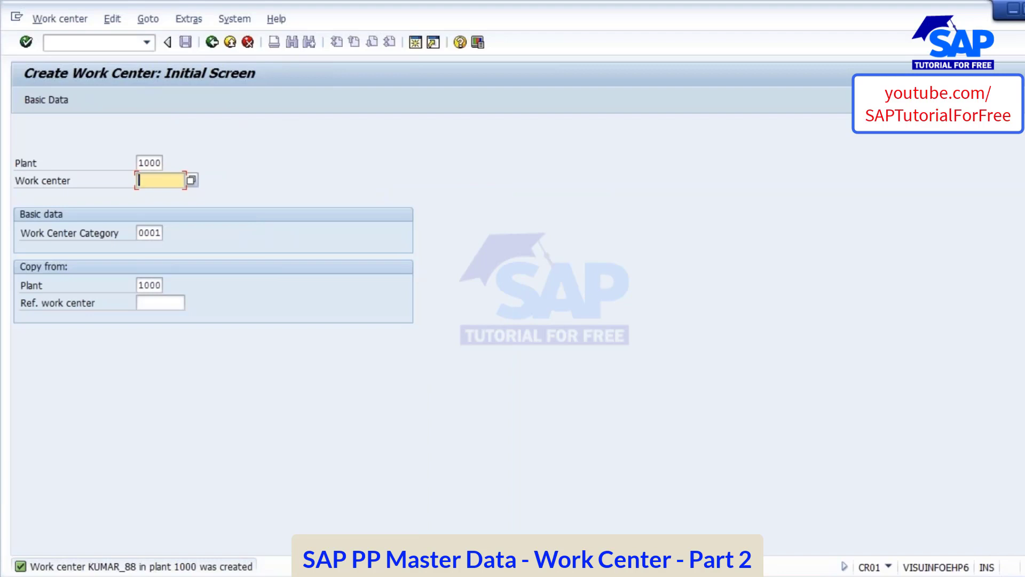
Step: Switch to Notepad and add the line "Kumar_88 => 9.00 - 17.00" below the Kumar_99 line
left_click(452, 517)
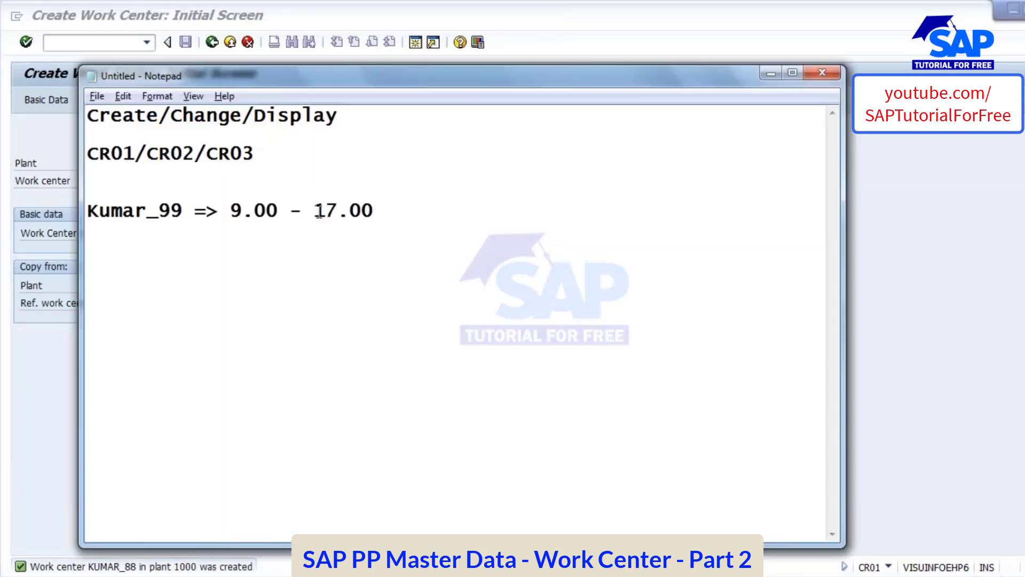
left_click_drag(375, 210, 72, 196)
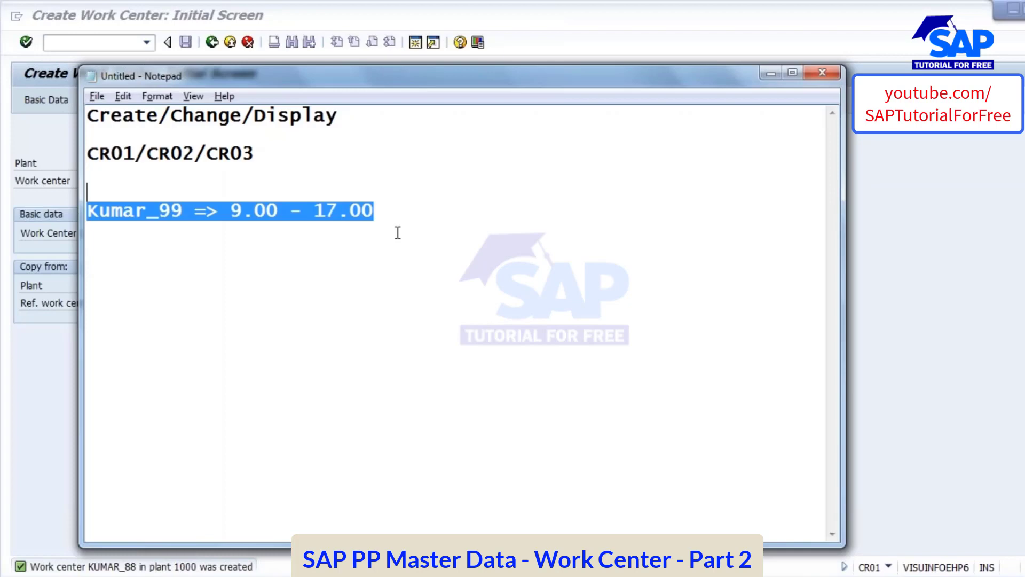
left_click(396, 212)
key("Return")
key("ctrl+v")
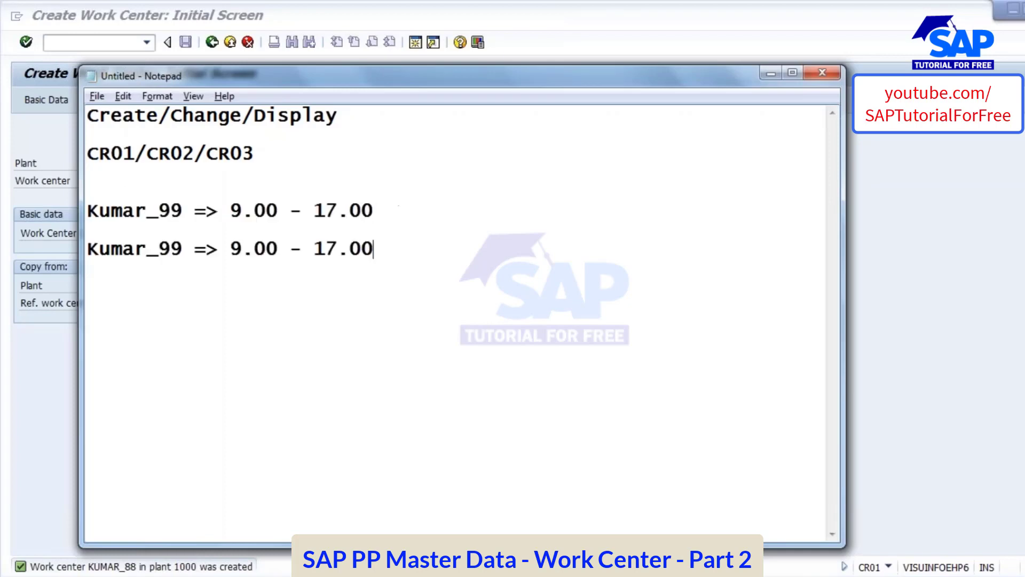
left_click(182, 249)
key("BackSpace")
key("BackSpace")
type("88")
left_click_drag(230, 249, 386, 249)
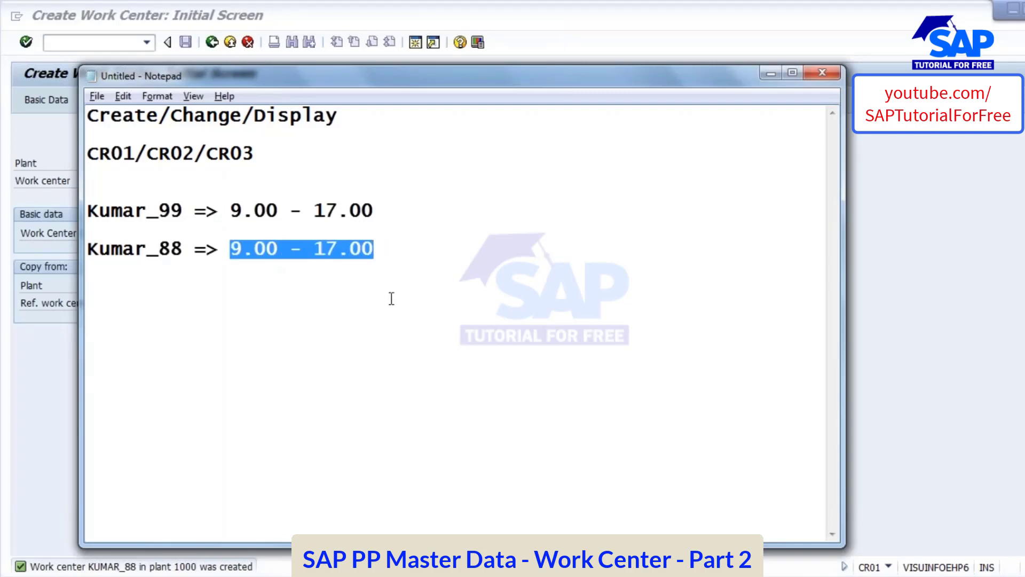
left_click(394, 252)
key("Return")
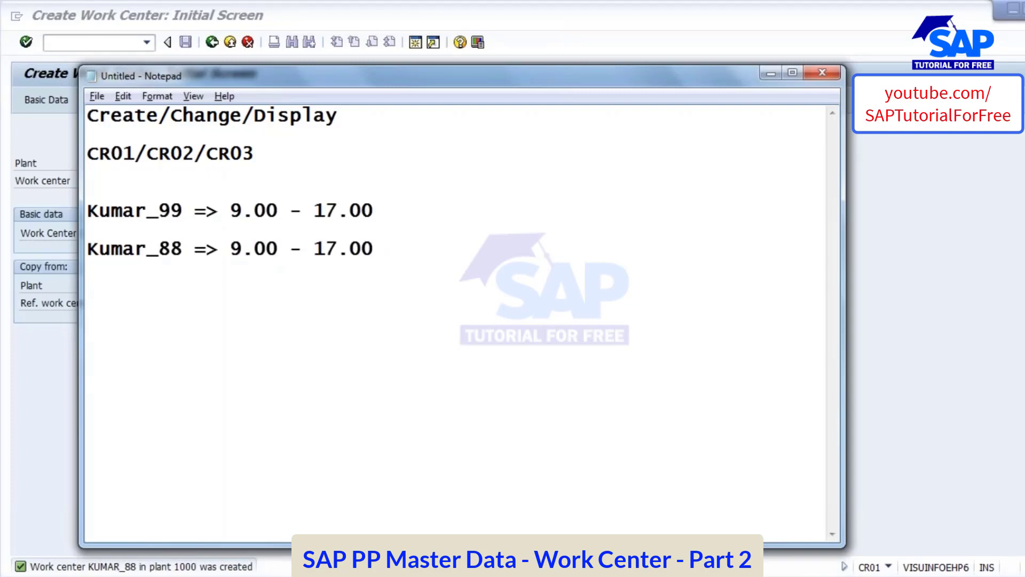
Step: Return to SAP and start creating work center KUMAR_77 with KUMAR_99 as the reference work center
key("alt+Tab")
left_click(159, 181)
left_click(159, 193)
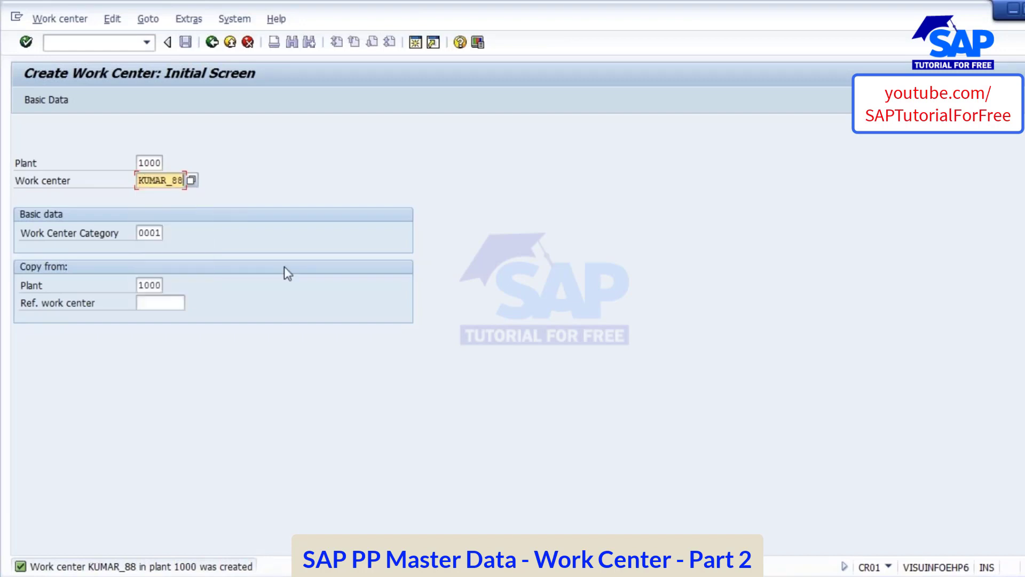
key("BackSpace")
key("BackSpace")
type("77")
left_click(161, 303)
left_click(159, 317)
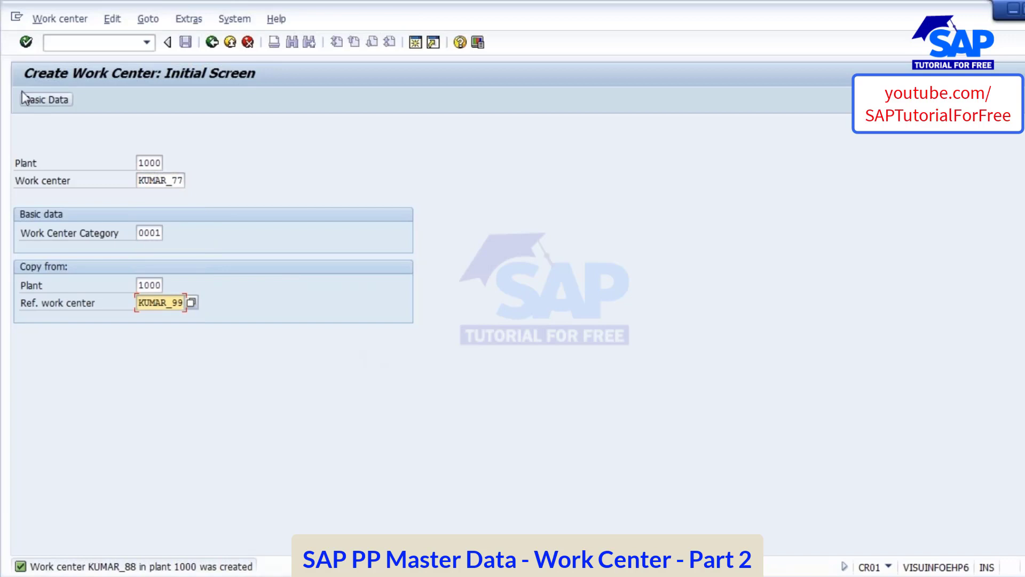
key("Return")
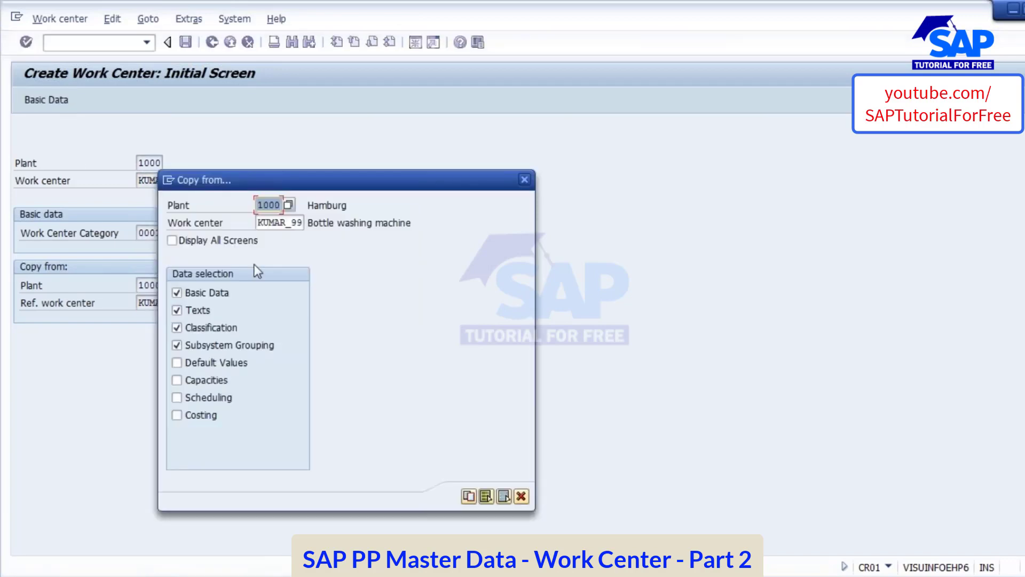
Step: Copy only the basic data, default values, capacities, scheduling and costing from the reference work center
left_click(176, 328)
left_click(177, 345)
left_click(177, 363)
left_click(177, 380)
left_click(177, 398)
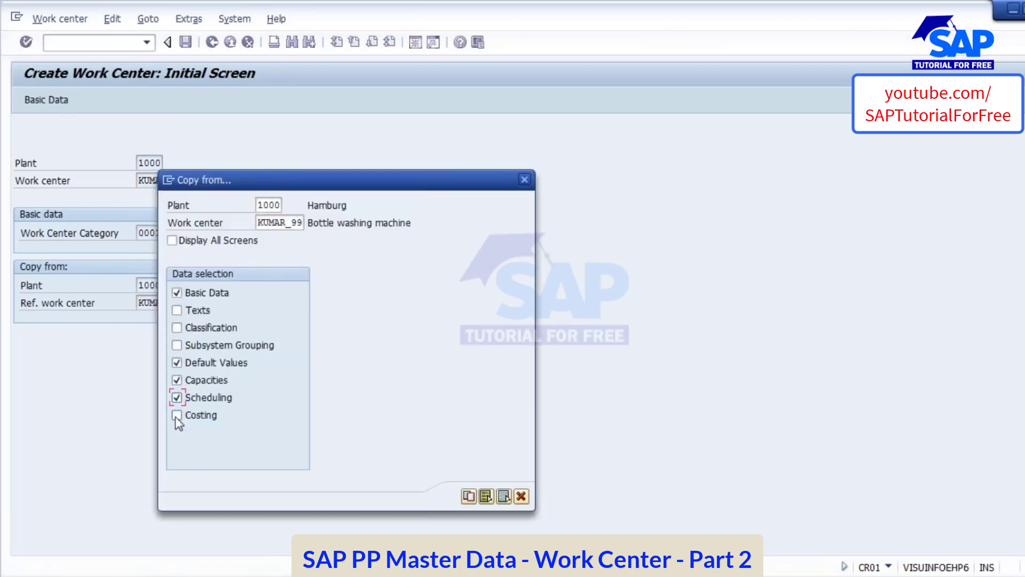
left_click(469, 496)
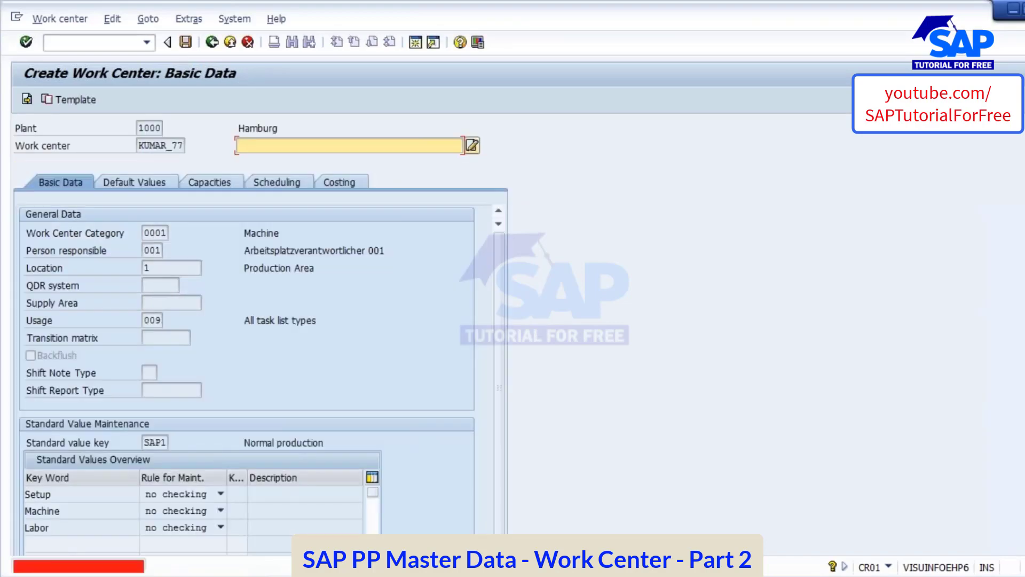
Step: Describe the new work center as "Packing machine" and confirm the basic data
type("P")
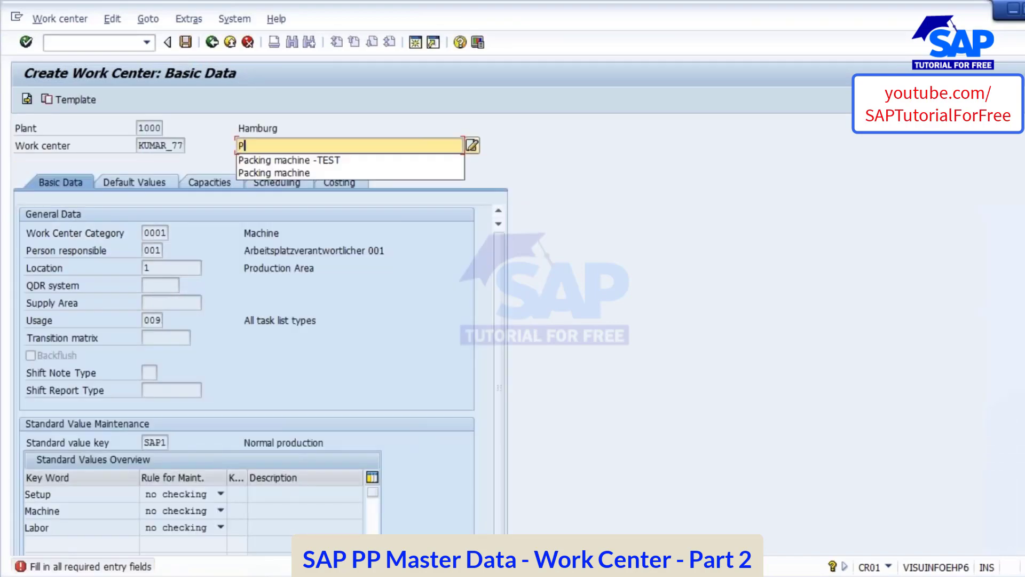
type("acking machine")
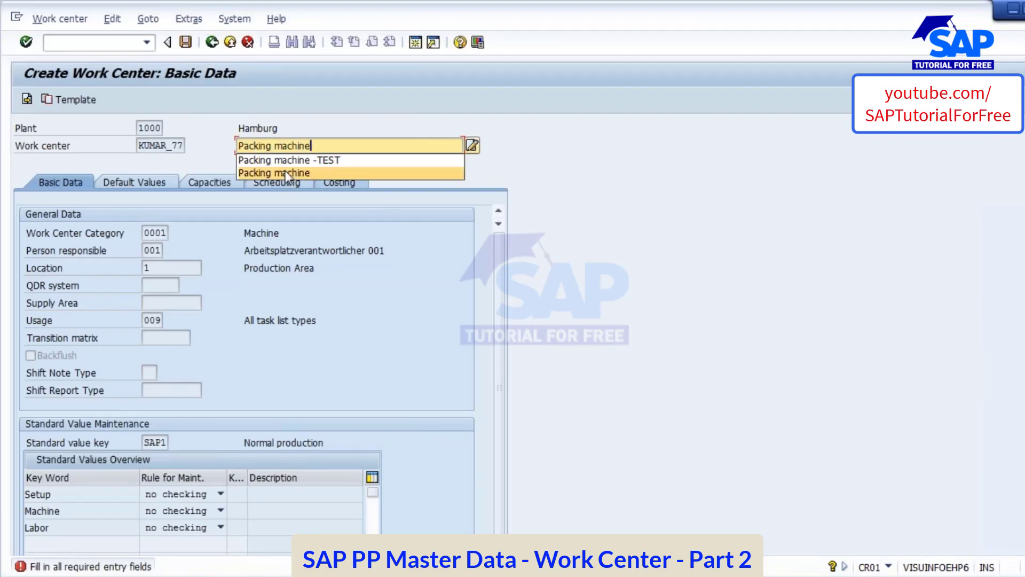
left_click(286, 171)
key("Return")
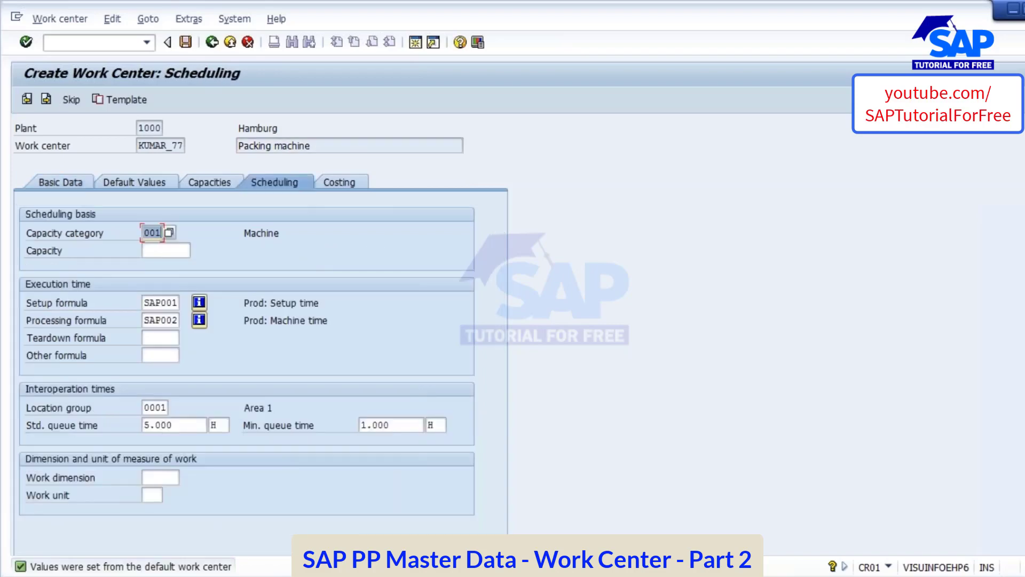
Step: Clear the location group and the standard and minimum queue times with their units in KUMAR_77's scheduling data
left_click(155, 407)
key("Delete")
key("Tab")
key("Delete")
key("Tab")
key("Delete")
key("Tab")
key("Delete")
key("Tab")
key("Delete")
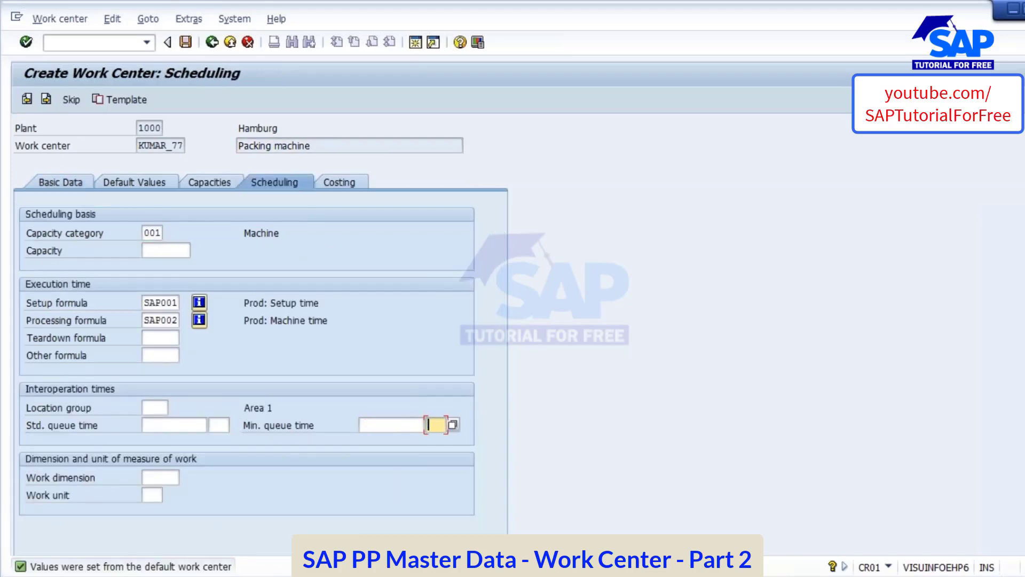
Step: Check the start and finish times and the reference available capacity of KUMAR_77's machine capacity
left_click(203, 183)
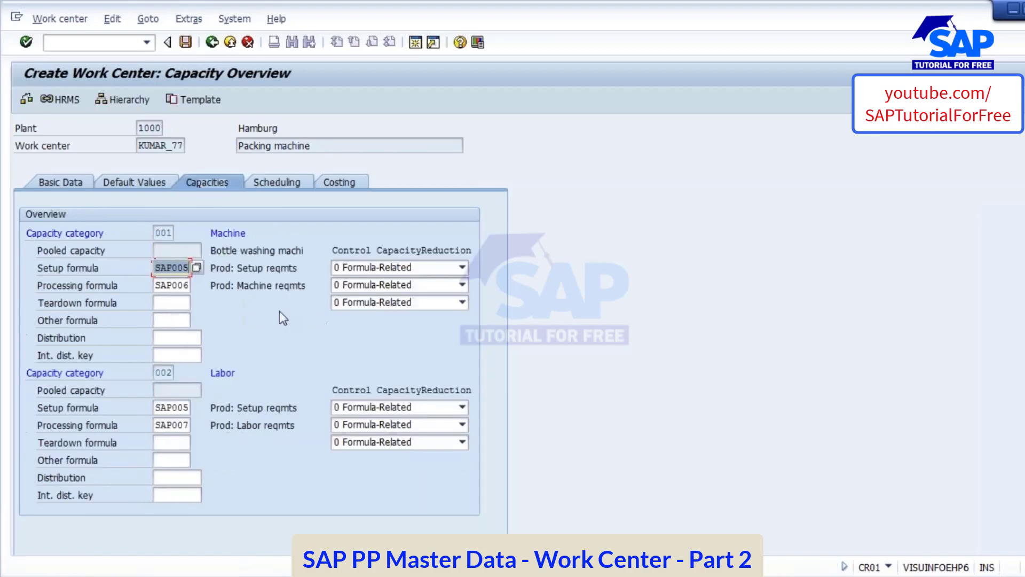
double_click(167, 232)
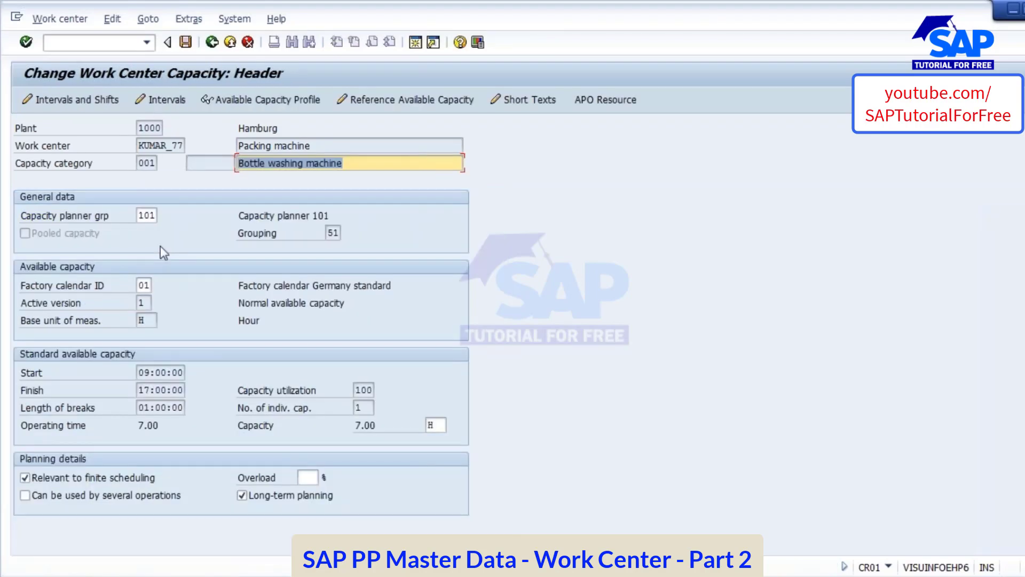
left_click(155, 373)
double_click(155, 374)
key("Tab")
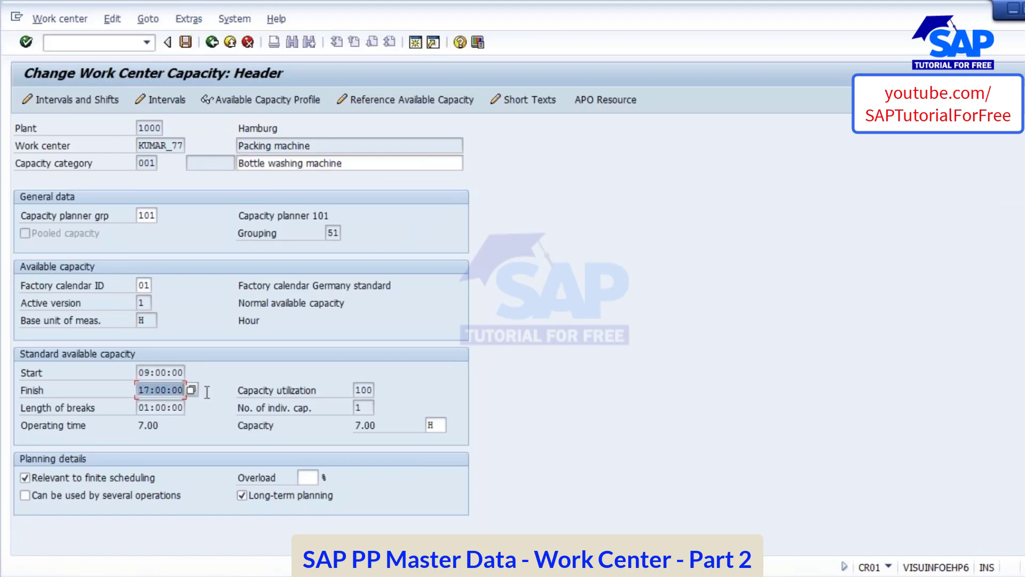
left_click(416, 104)
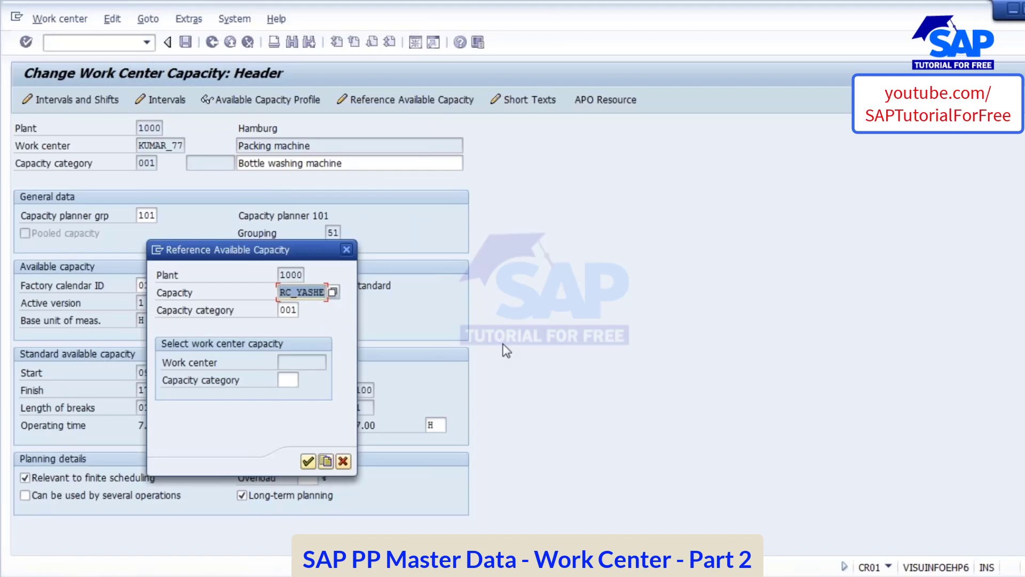
left_click(308, 461)
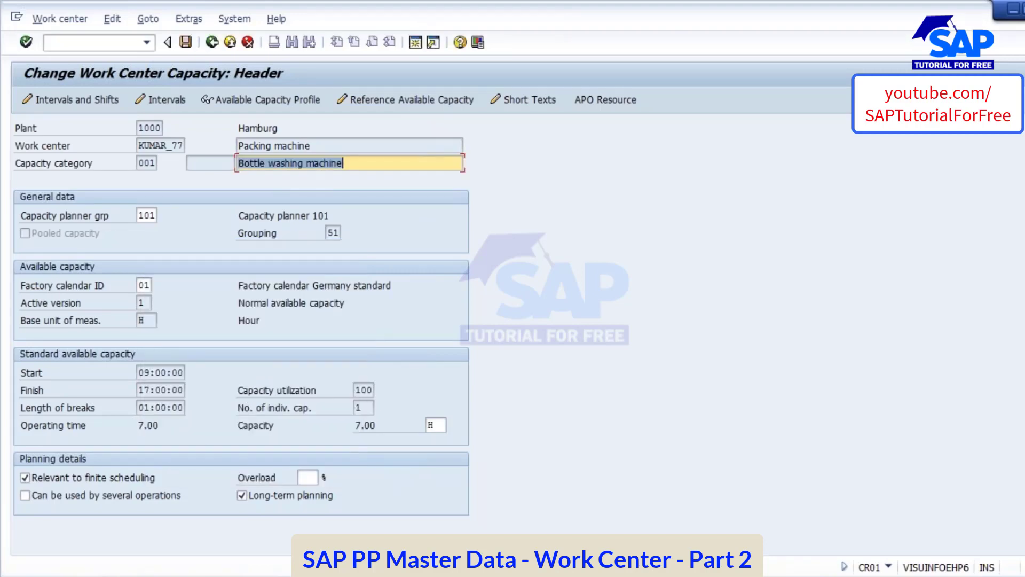
Step: Switch to Notepad and add the line "Kumar_77 => 9.00 - 17.00" below the Kumar_88 line
left_click(459, 489)
left_click_drag(375, 249, 74, 247)
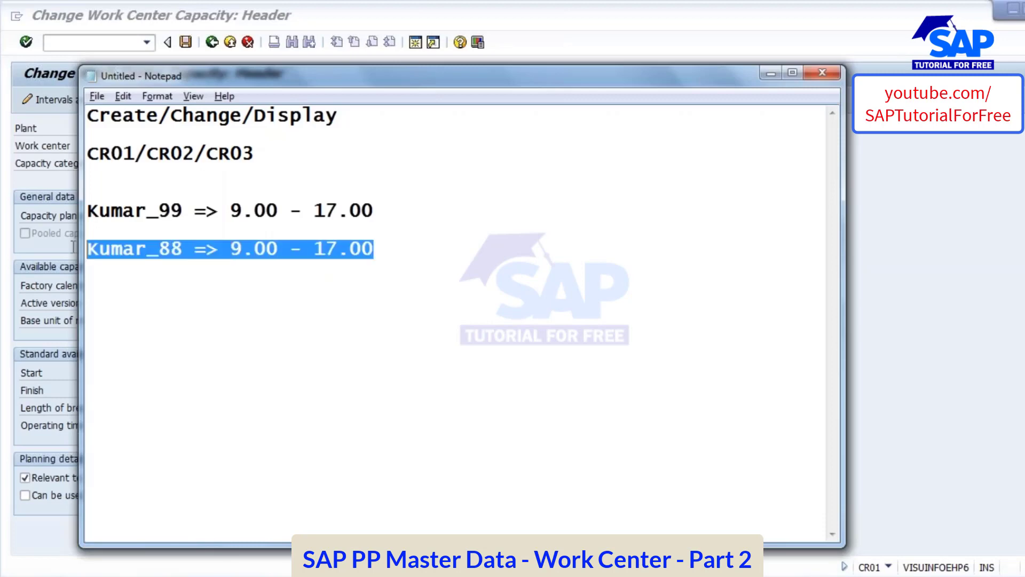
left_click(404, 255)
key("Return")
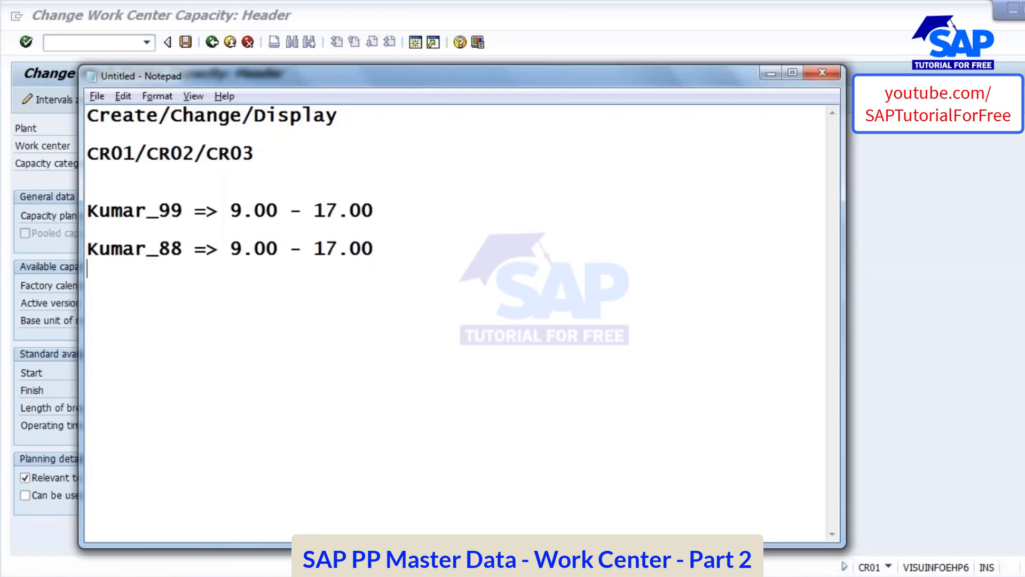
key("ctrl+v")
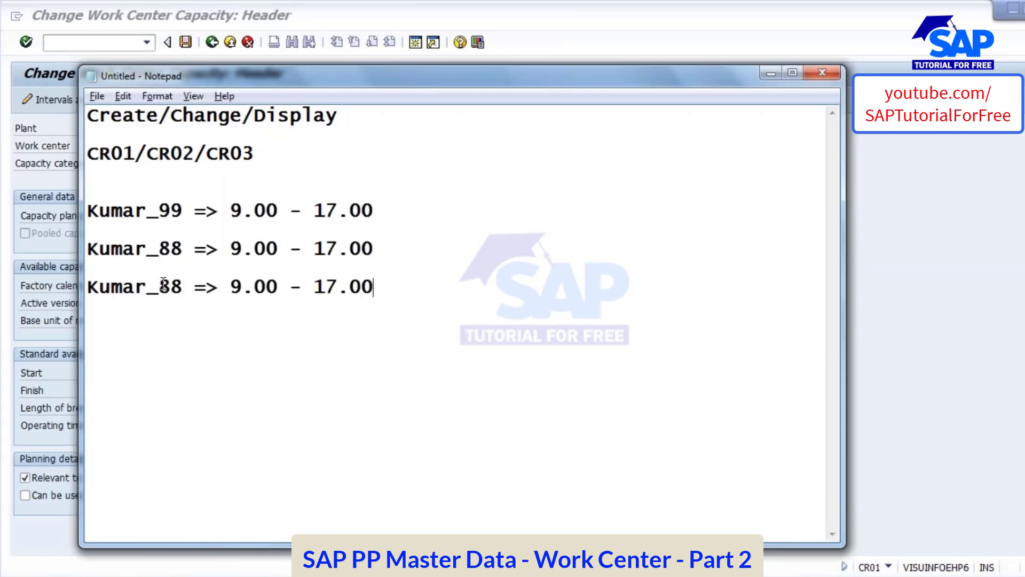
key("BackSpace")
key("BackSpace")
type("77")
left_click_drag(232, 205, 375, 211)
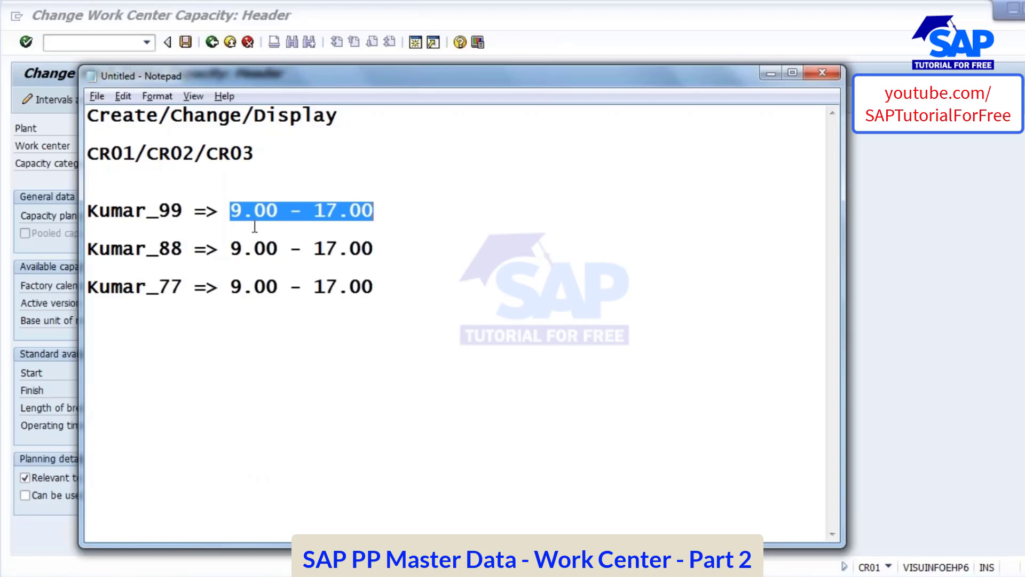
left_click(247, 212)
left_click(361, 214)
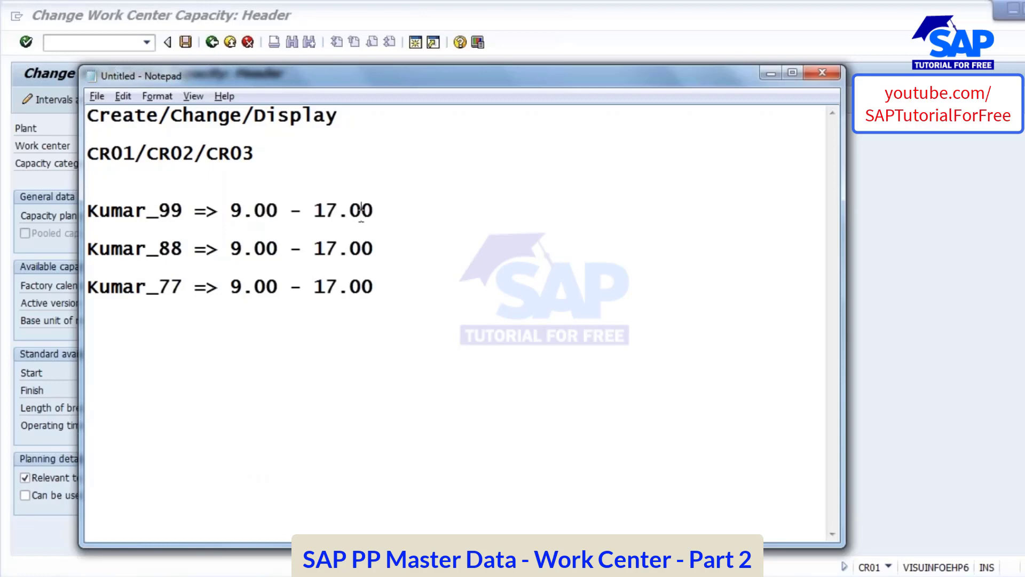
Step: Return to SAP, review the cost center assignment of KUMAR_77 and save the work center
key("alt+Tab")
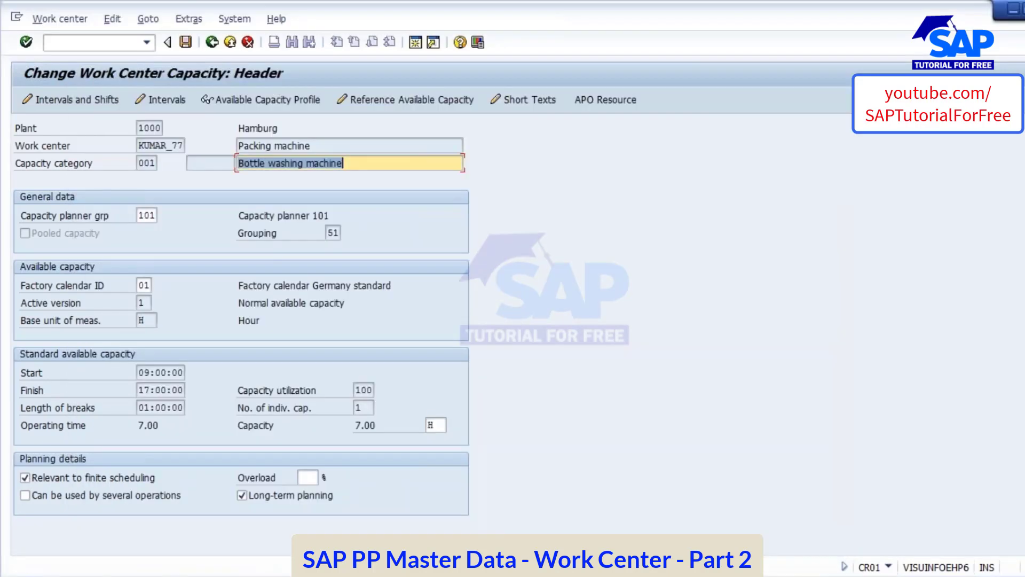
left_click(212, 42)
key("F3")
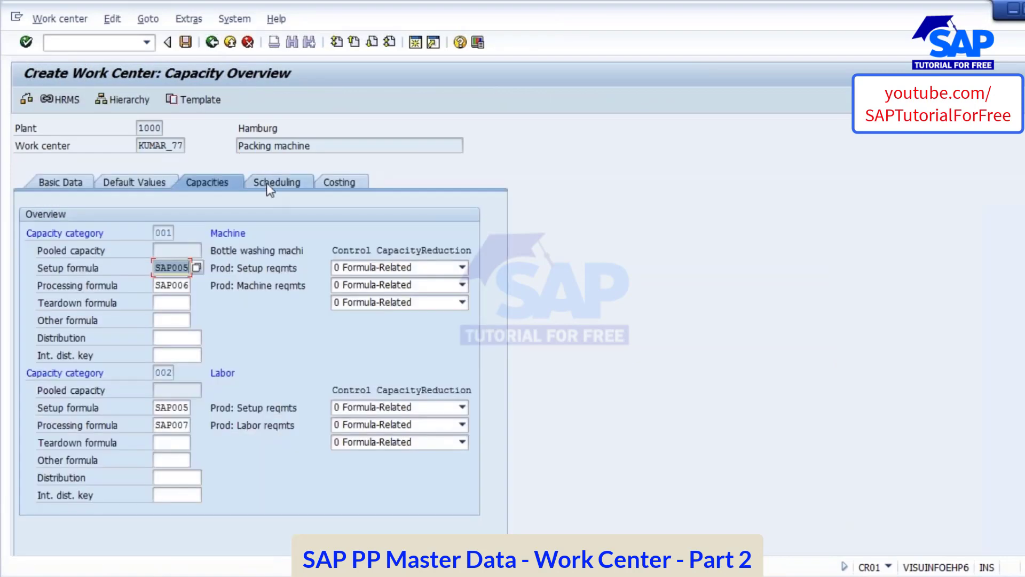
left_click(267, 183)
left_click(347, 183)
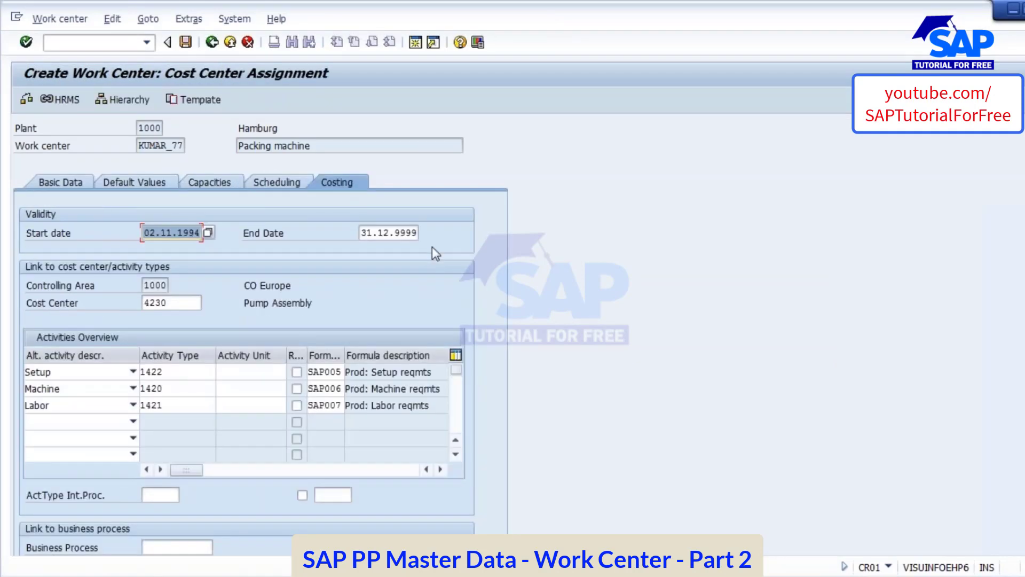
left_click(182, 45)
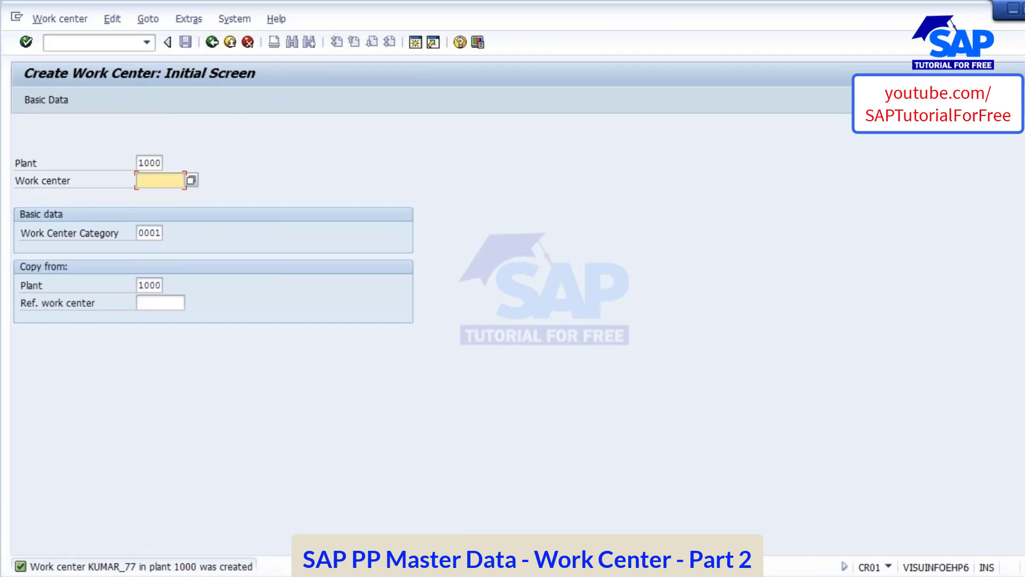
type("99")
key("alt+Tab")
left_click(383, 290)
key("Return")
type("8.00 - 17.00")
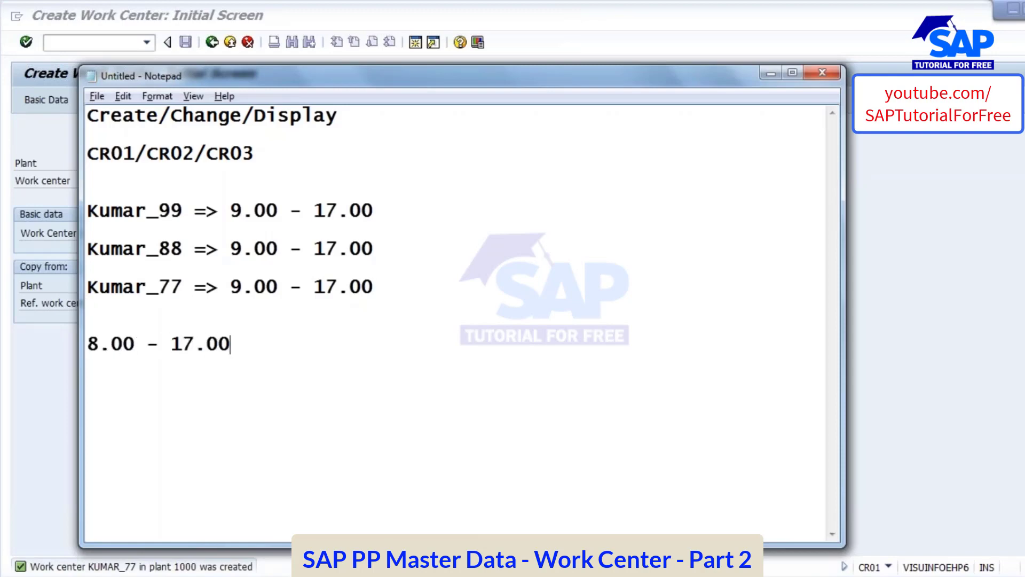
Step: Review the working hours noted for the three work centers, and return to the SAP work center screen
left_click(190, 209)
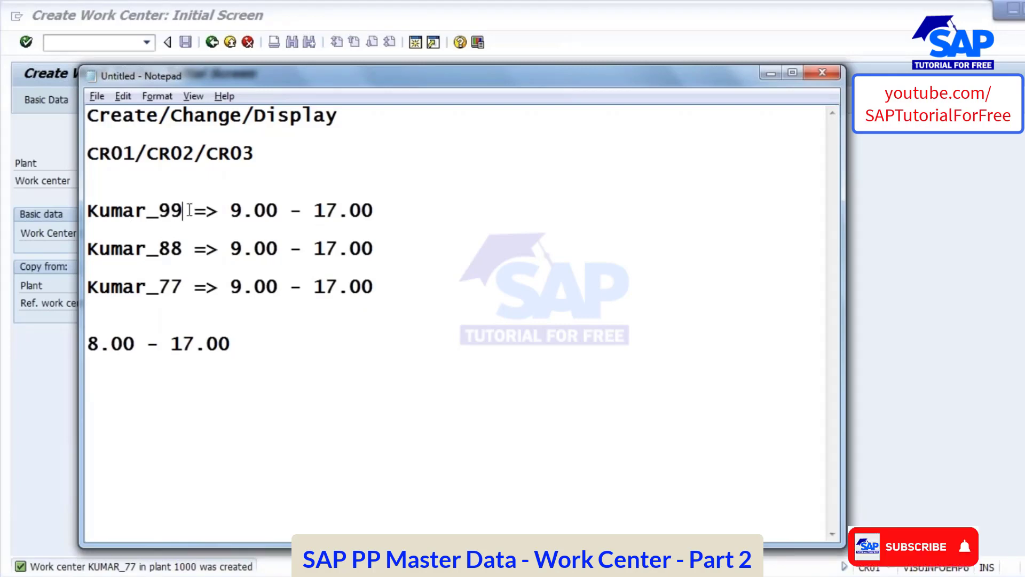
key("shift+Home")
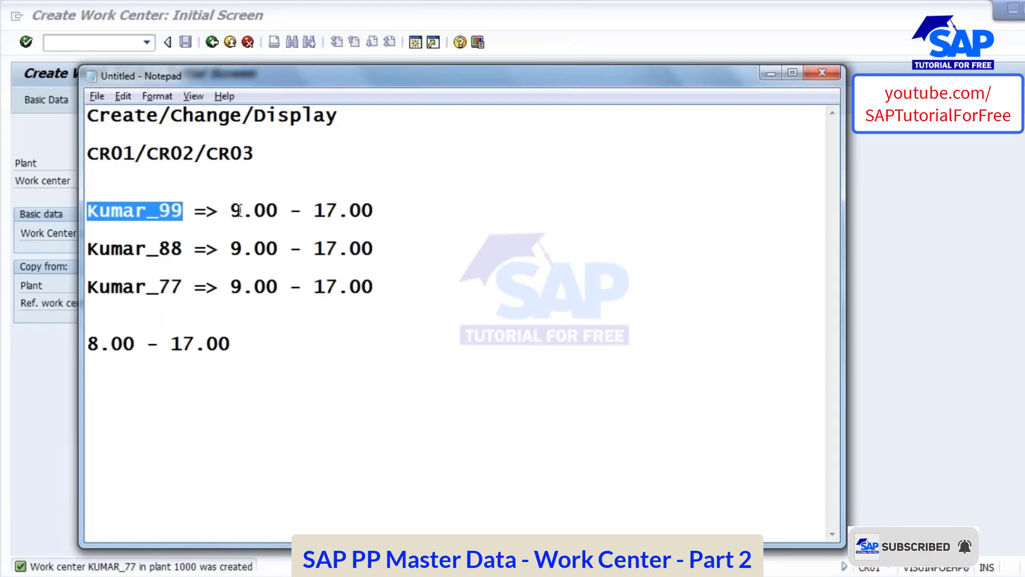
left_click_drag(232, 211, 374, 211)
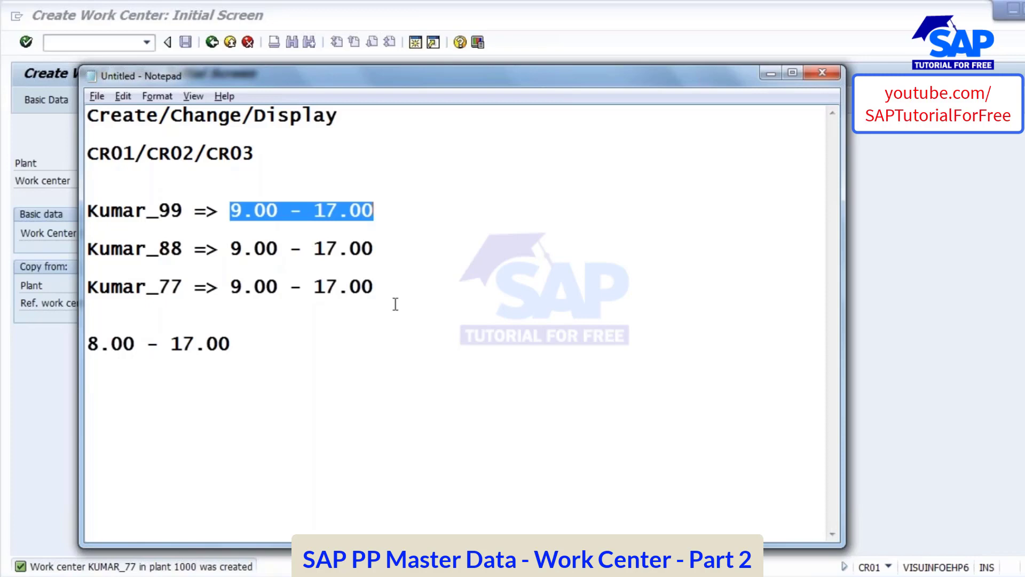
left_click(326, 228)
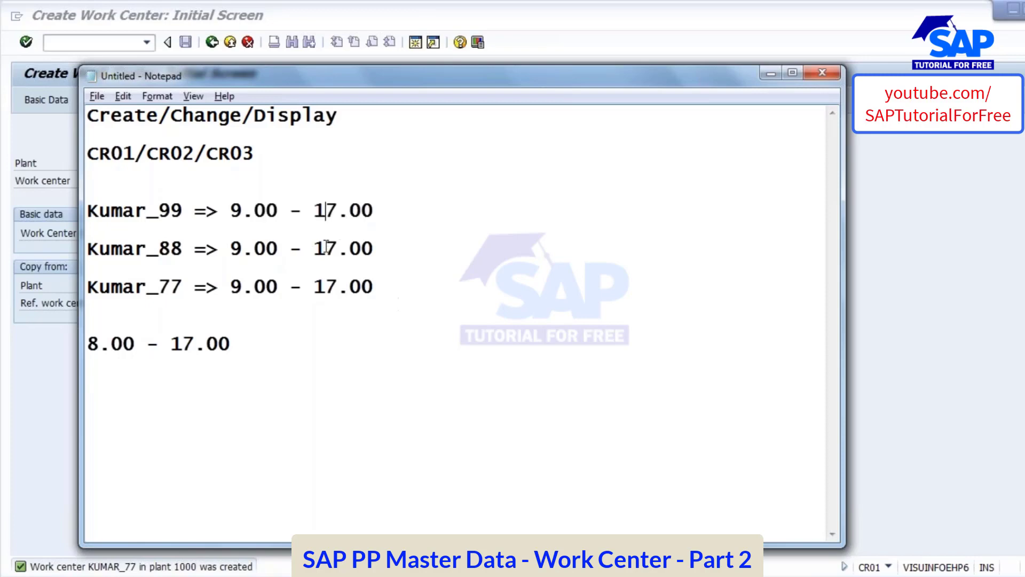
left_click(337, 287)
left_click_drag(183, 211, 67, 207)
left_click_drag(231, 210, 375, 212)
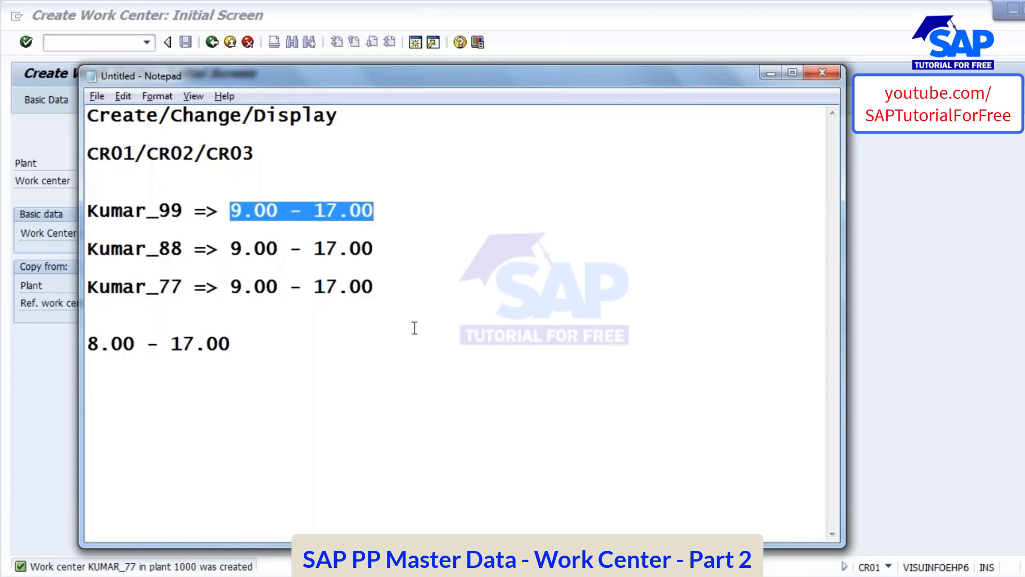
key("alt+Tab")
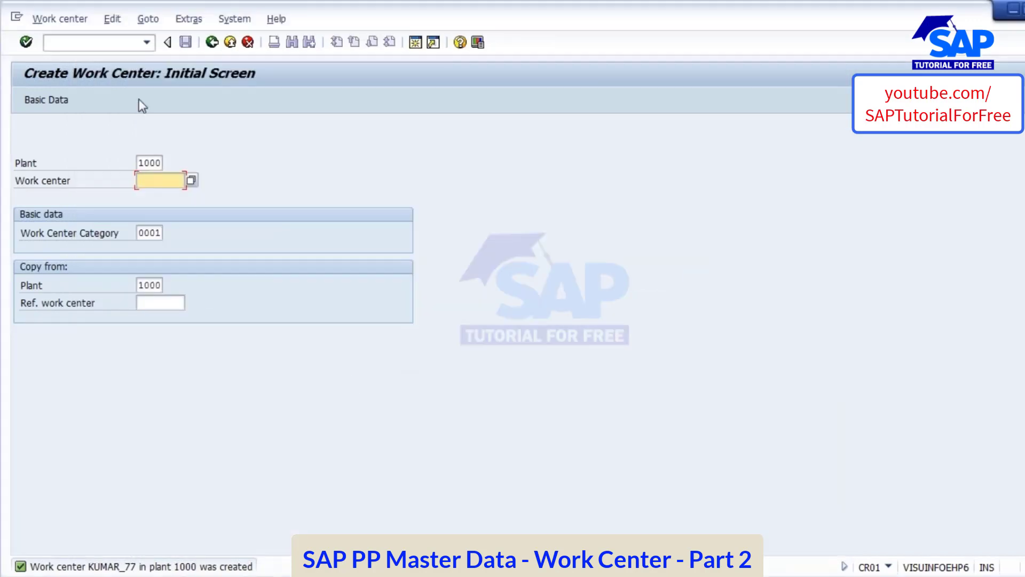
Step: Switch to the SAP capacity session and move from creating to changing capacity RC_YASHE in plant 1000
left_click(276, 568)
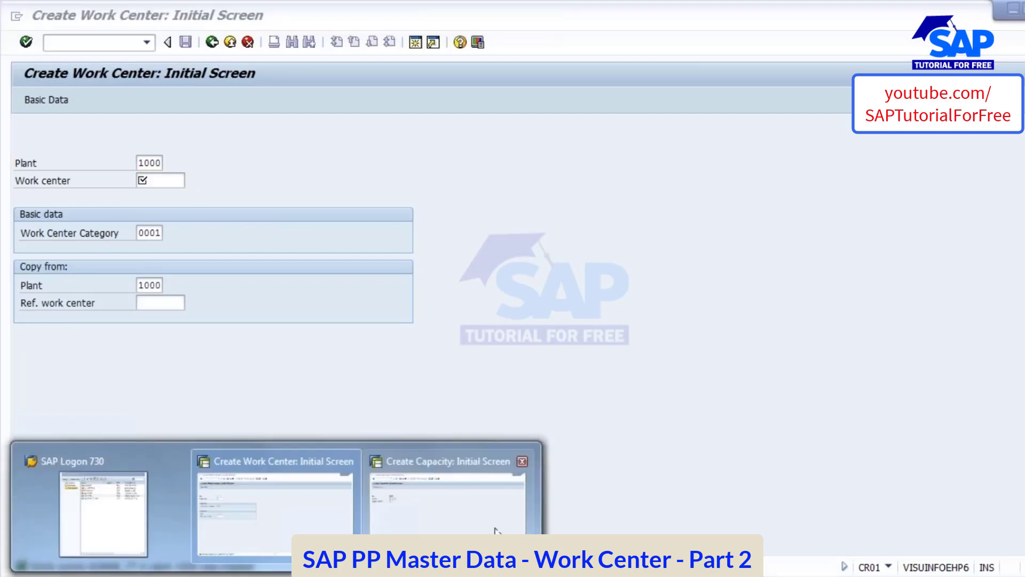
left_click(449, 505)
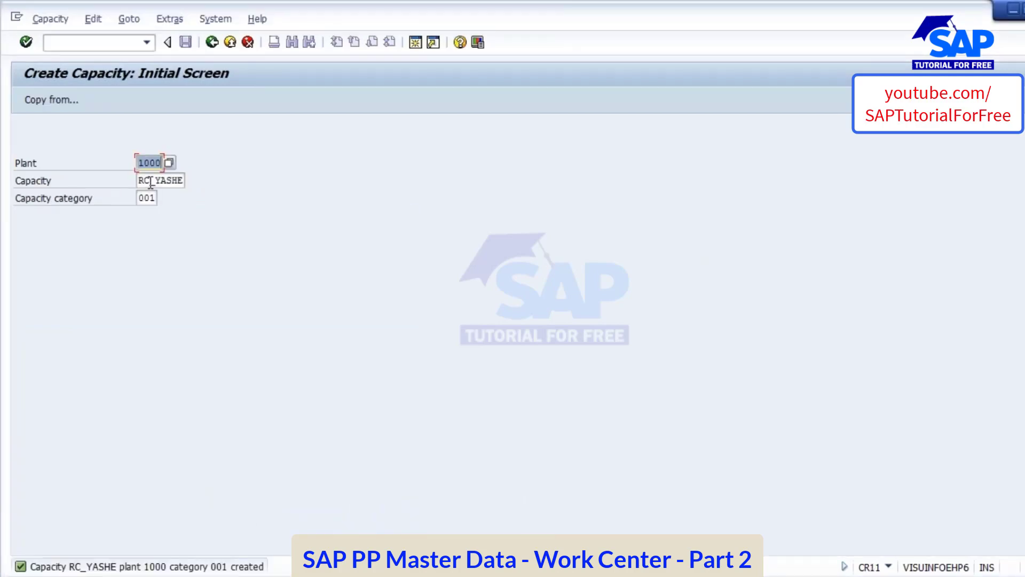
left_click(51, 19)
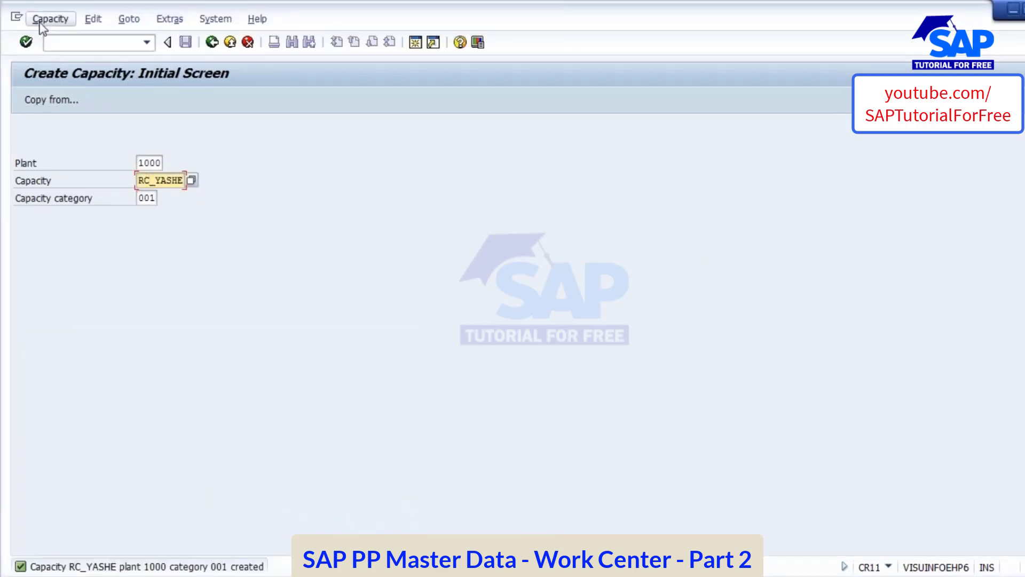
left_click(51, 74)
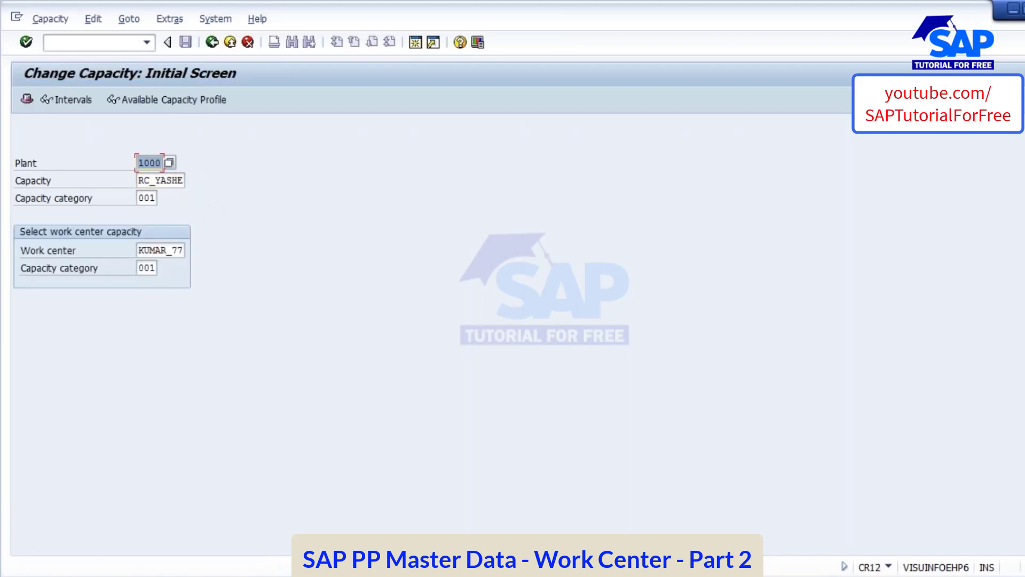
Step: Clear the work center and its capacity category from the selection, and open the header of capacity RC_YASHE
double_click(184, 250)
key("Delete")
double_click(147, 267)
key("Delete")
key("Return")
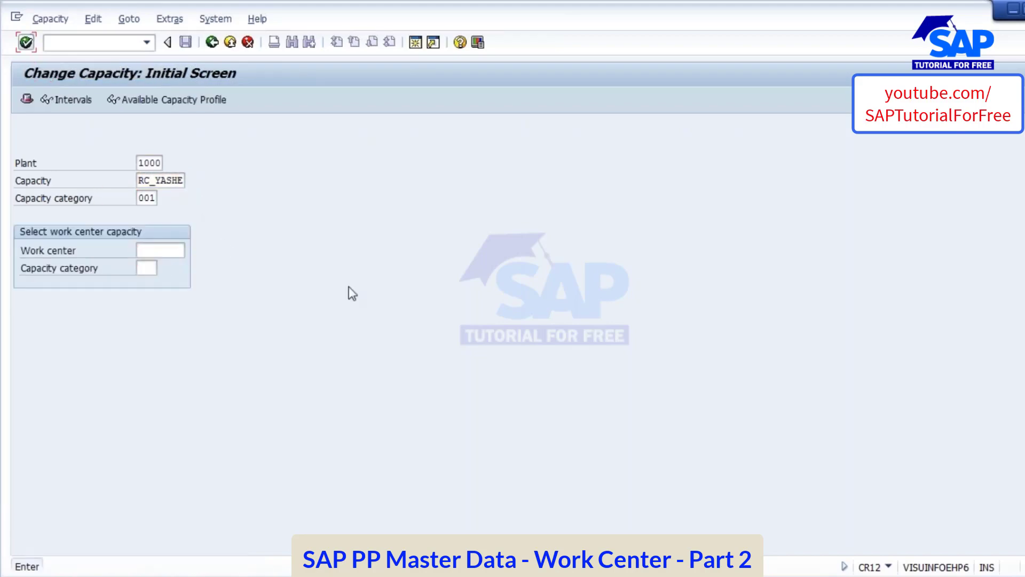
Step: Review the start and finish times of capacity RC_YASHE against the intended hours noted in Notepad
left_click(140, 372)
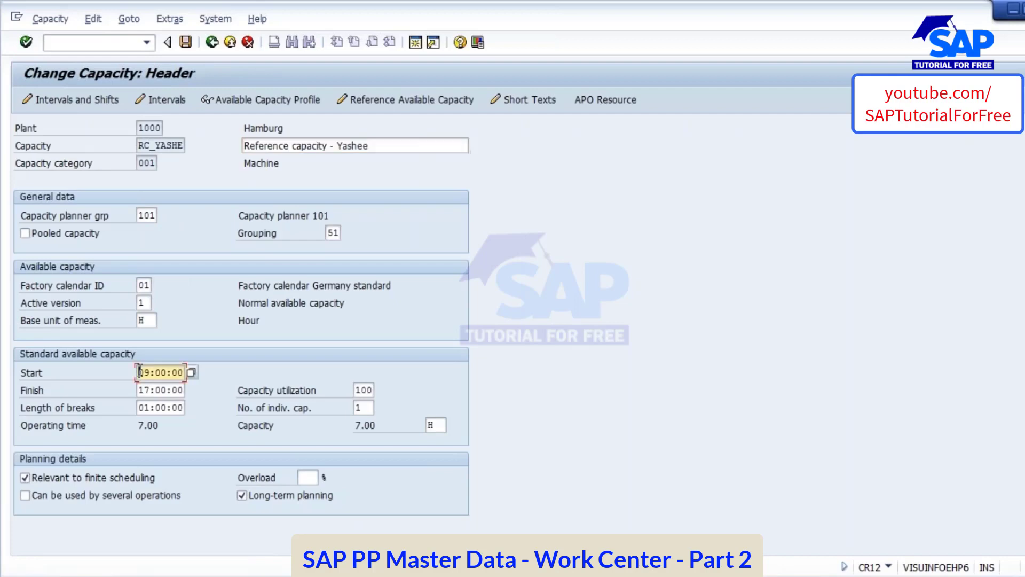
left_click(140, 391)
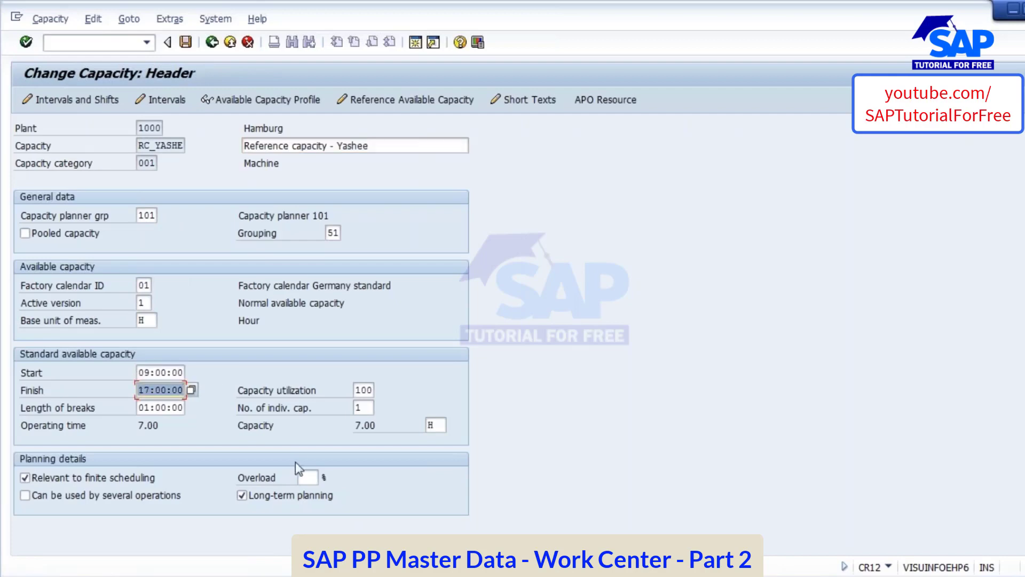
left_click(422, 481)
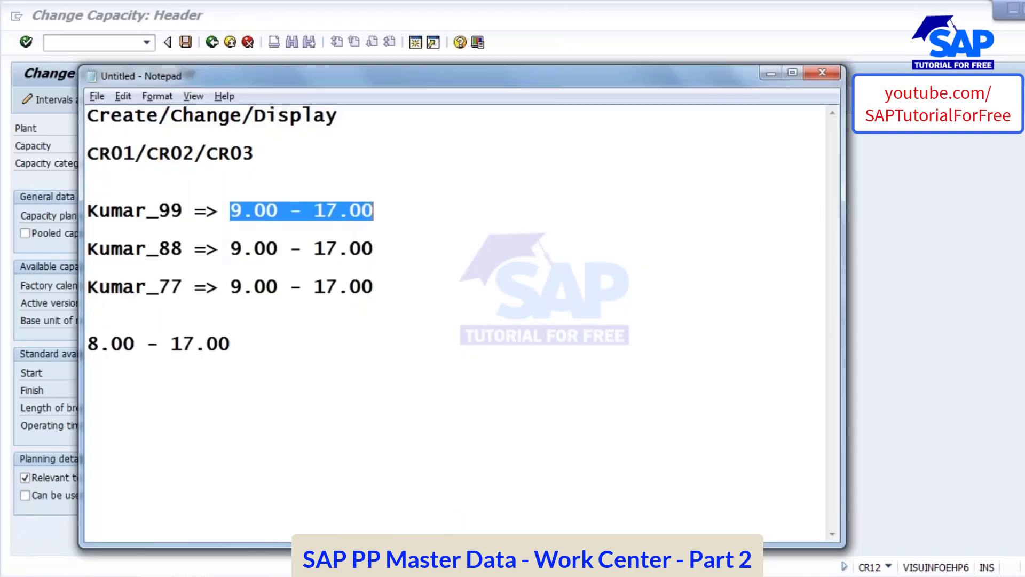
left_click(142, 344)
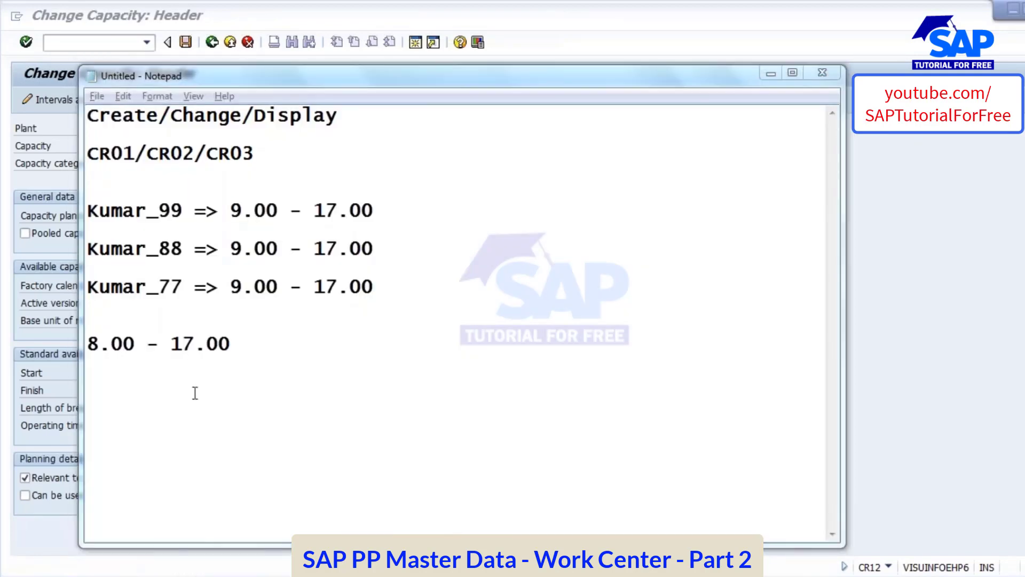
key("alt+Tab")
key("shift+Tab")
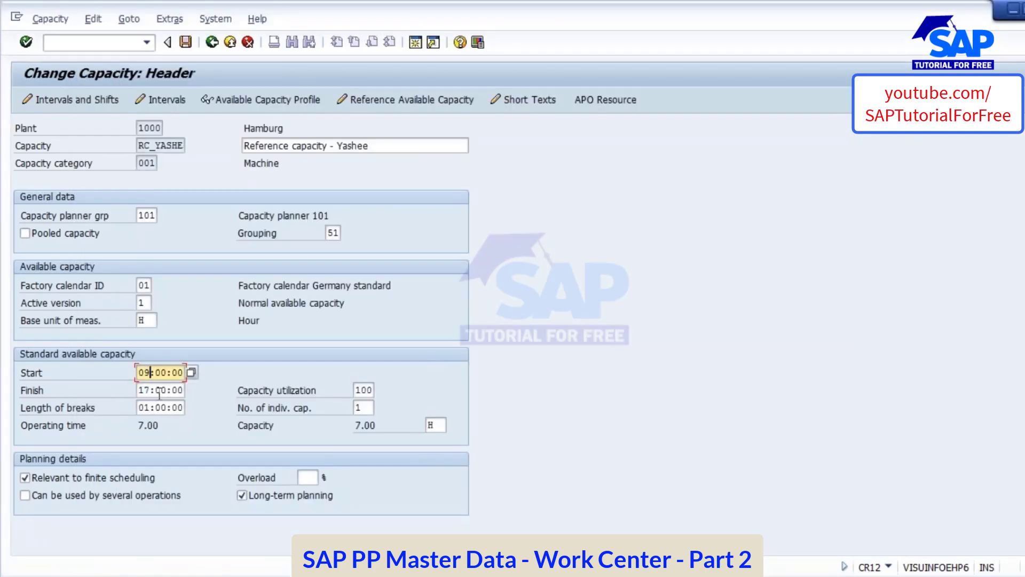
left_click(158, 391)
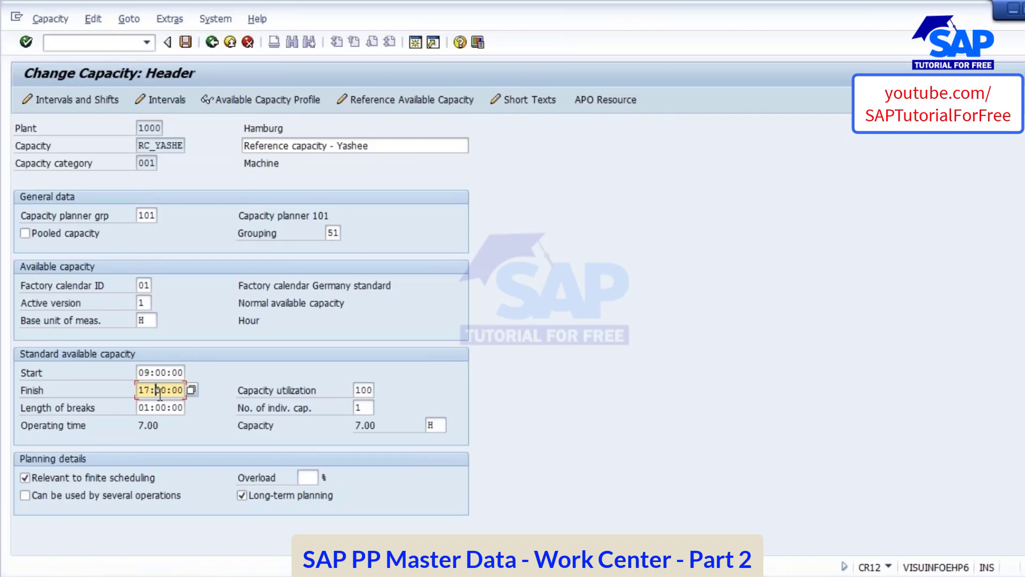
left_click_drag(140, 150, 198, 150)
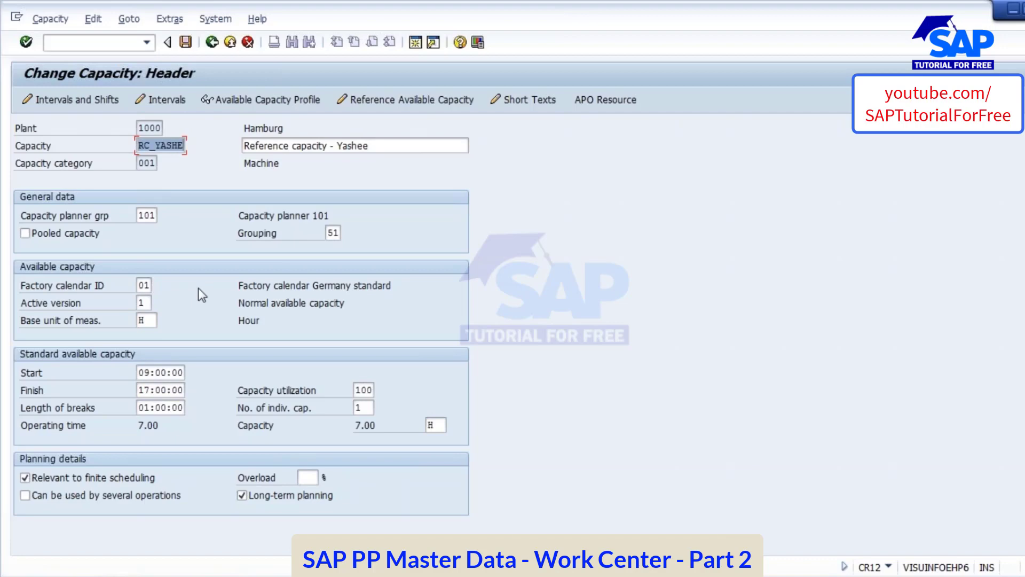
Step: Set the standard available capacity start time to 08:00:00 and save the reference capacity
left_click(150, 372)
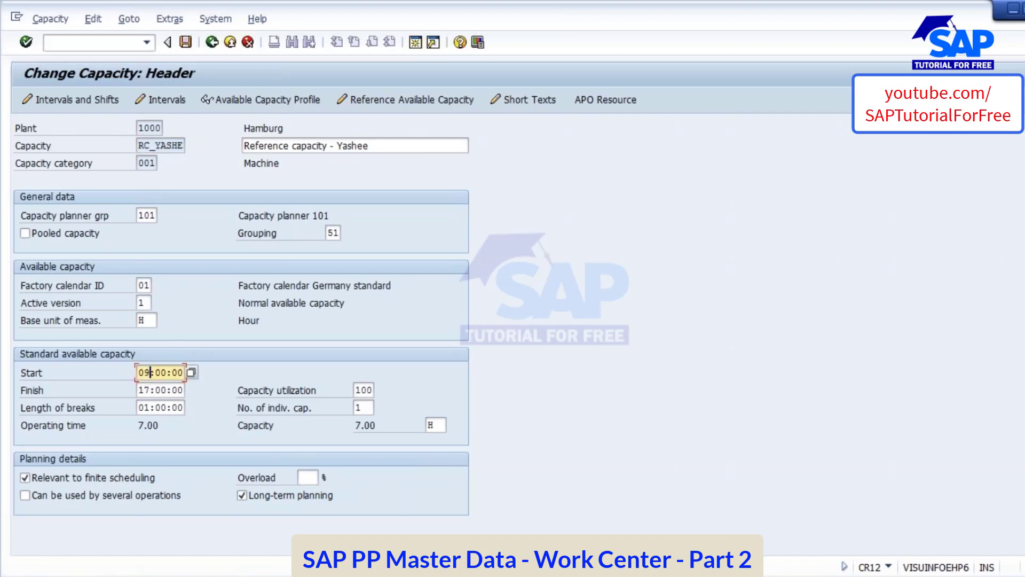
key("BackSpace")
type("8")
key("Return")
key("End")
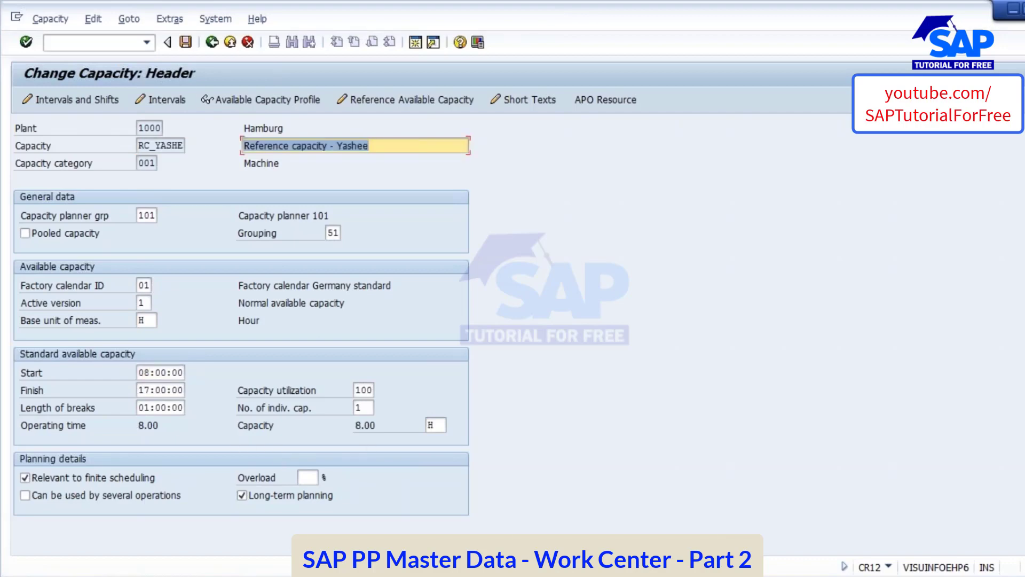
left_click(185, 42)
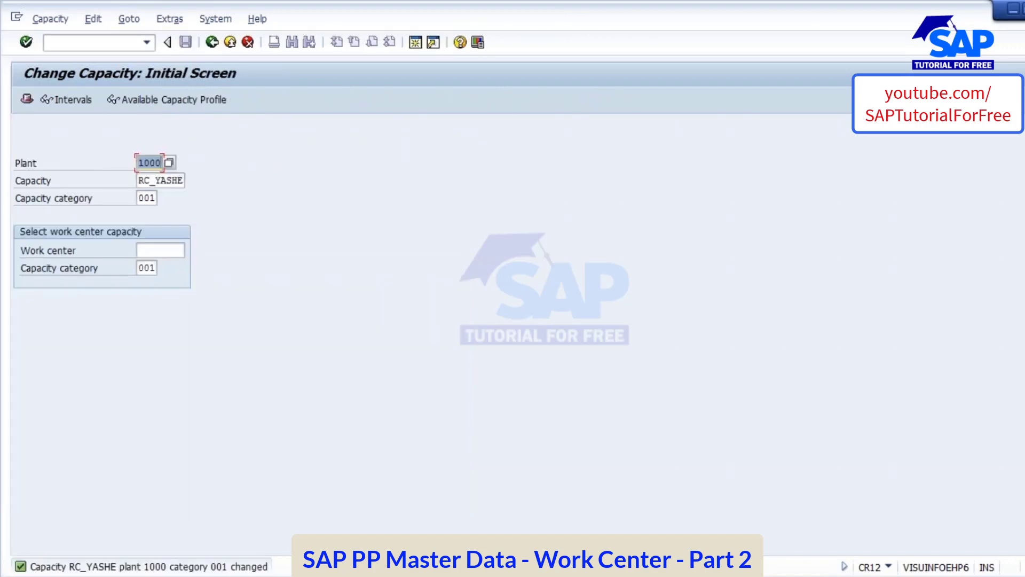
Step: Glance at the hours in Notepad, switch to the SAP work center session and open KUMAR_99 for changing
left_click(443, 527)
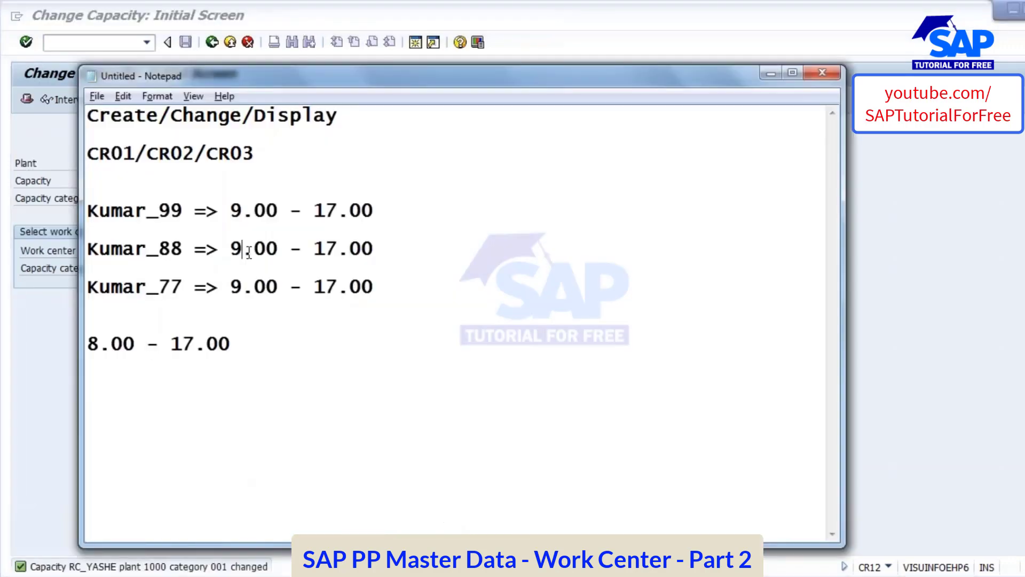
key("alt+Tab")
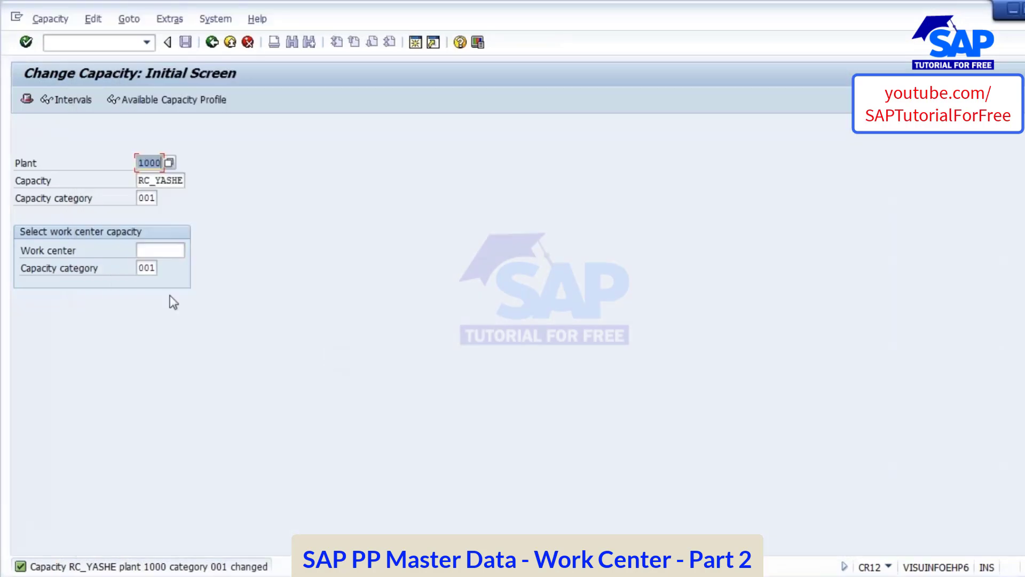
mouse_move(382, 527)
left_click(252, 493)
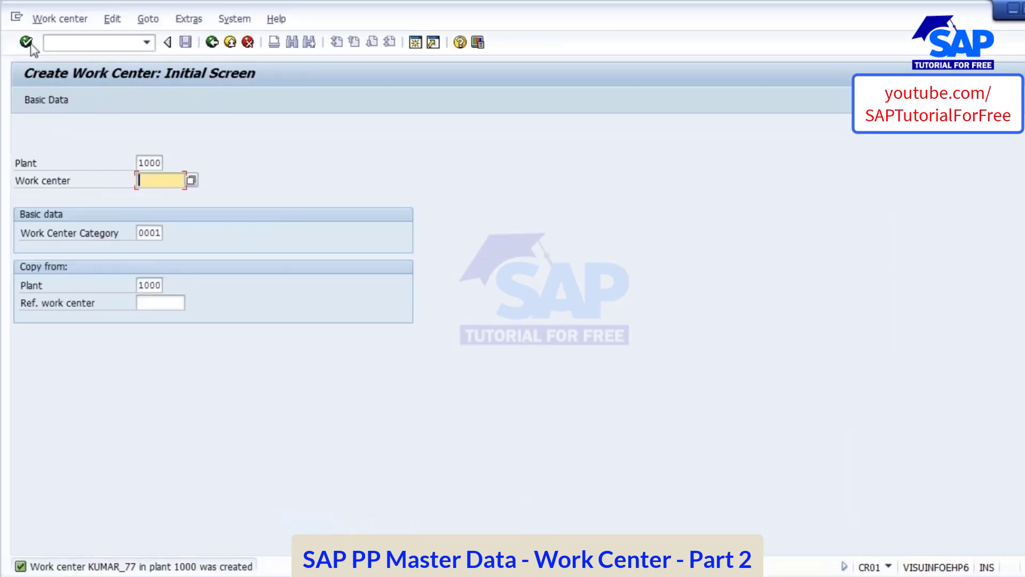
left_click(60, 18)
left_click(66, 74)
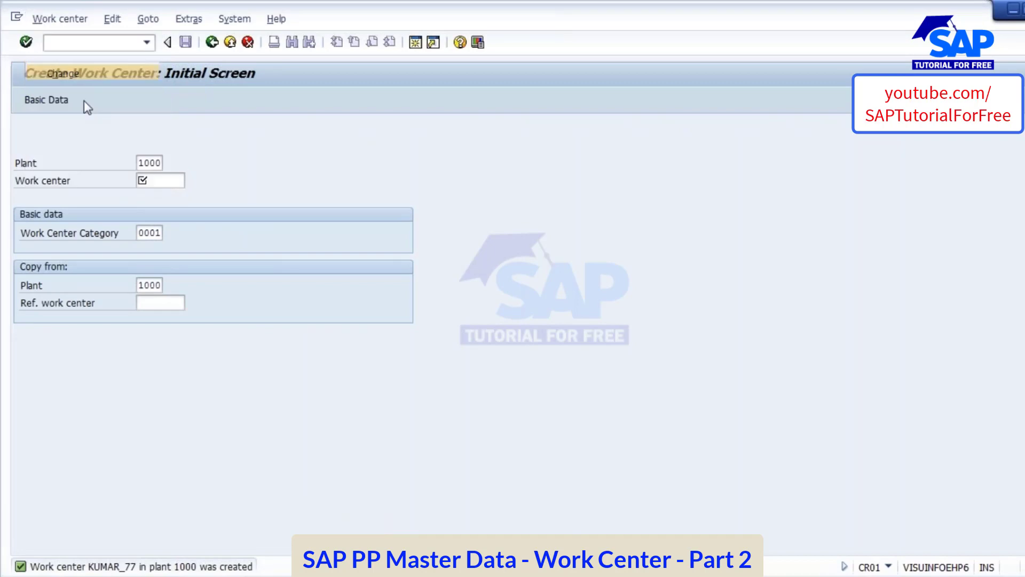
left_click(175, 184)
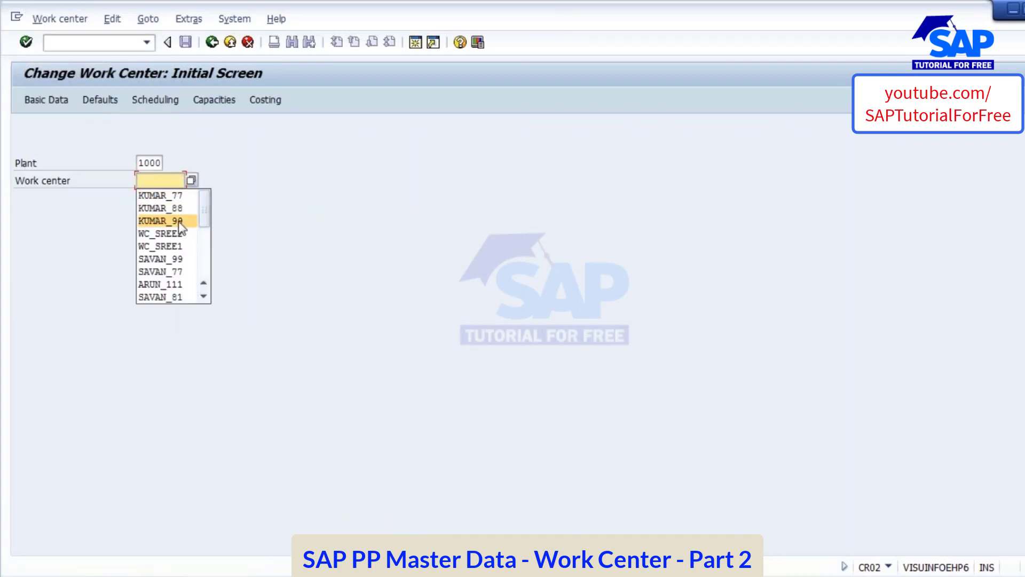
left_click(179, 222)
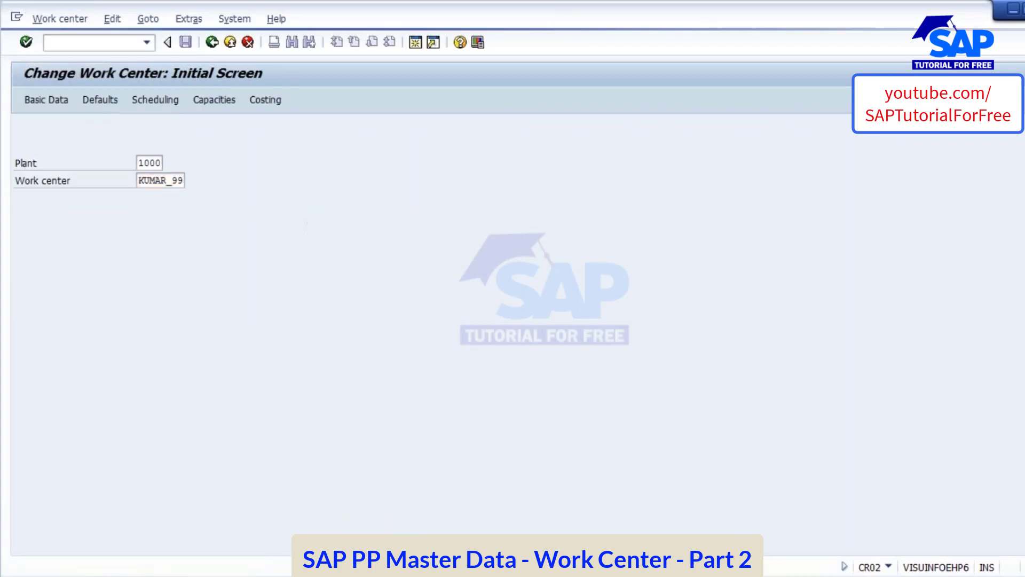
key("Return")
Step: Open the machine capacity header of KUMAR_99 and check its start and finish times
left_click(216, 180)
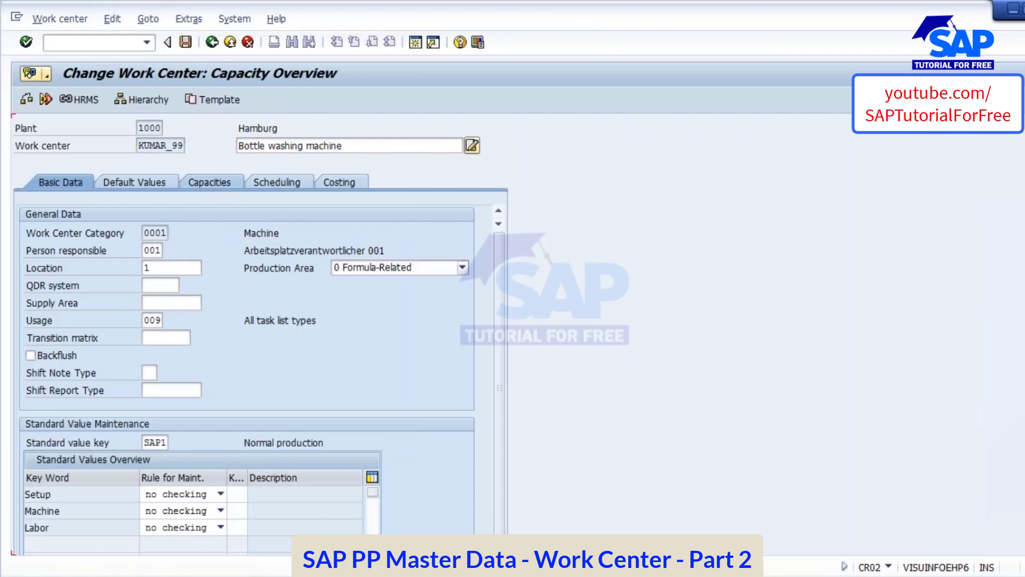
double_click(165, 232)
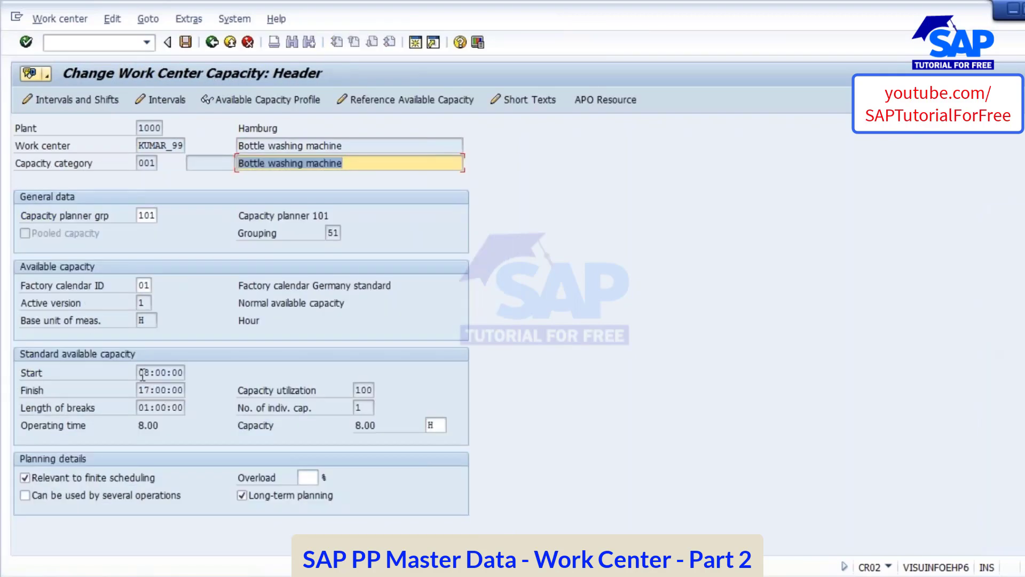
left_click_drag(140, 374, 227, 375)
left_click_drag(140, 389, 184, 390)
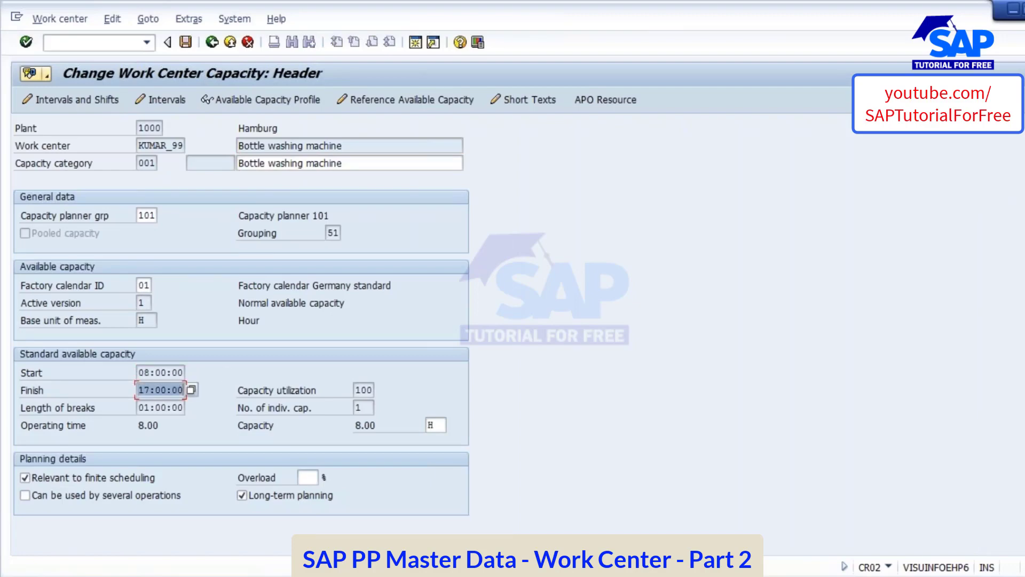
Step: Compare the capacity hours of KUMAR_99 with its Notepad entry, and check its assigned reference available capacity
left_click(327, 503)
left_click_drag(230, 211, 407, 212)
left_click(245, 263)
key("alt+Tab")
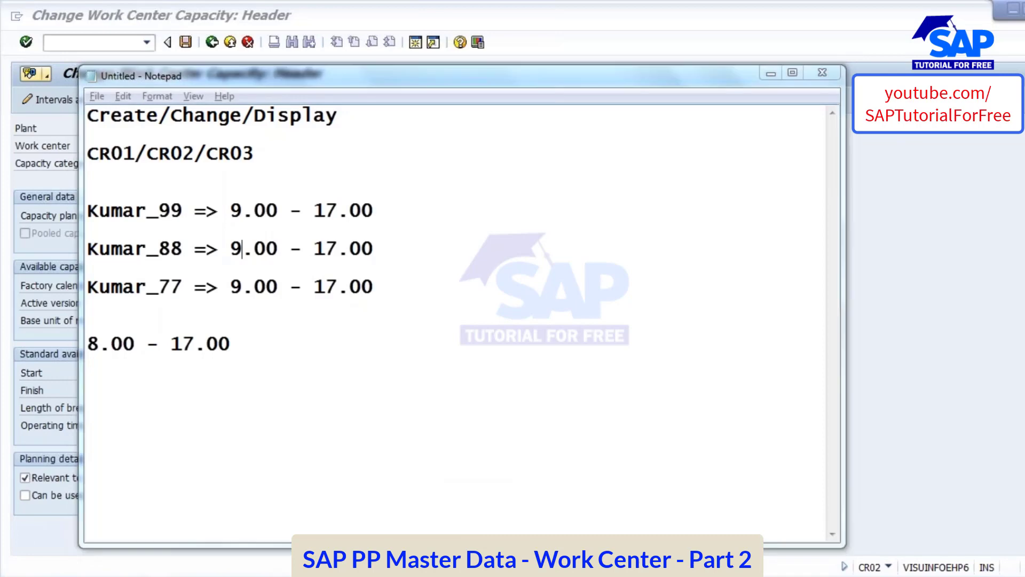
left_click_drag(141, 372, 230, 375)
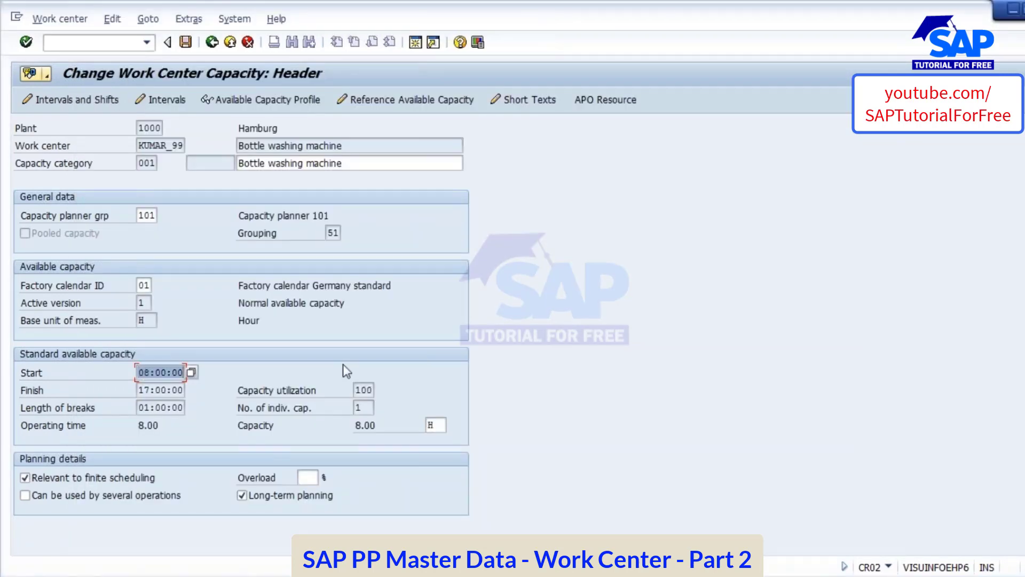
left_click(401, 100)
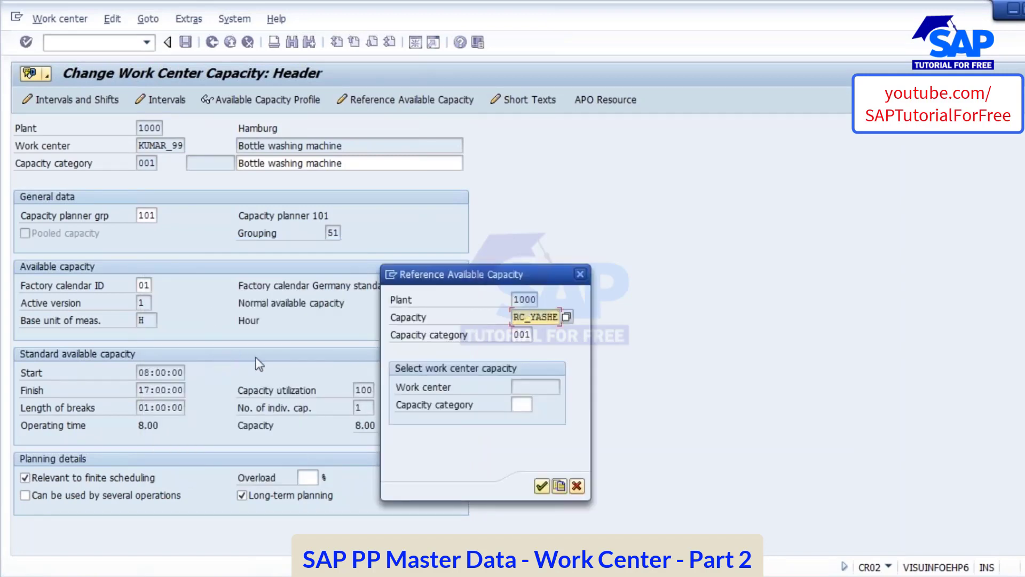
left_click(576, 485)
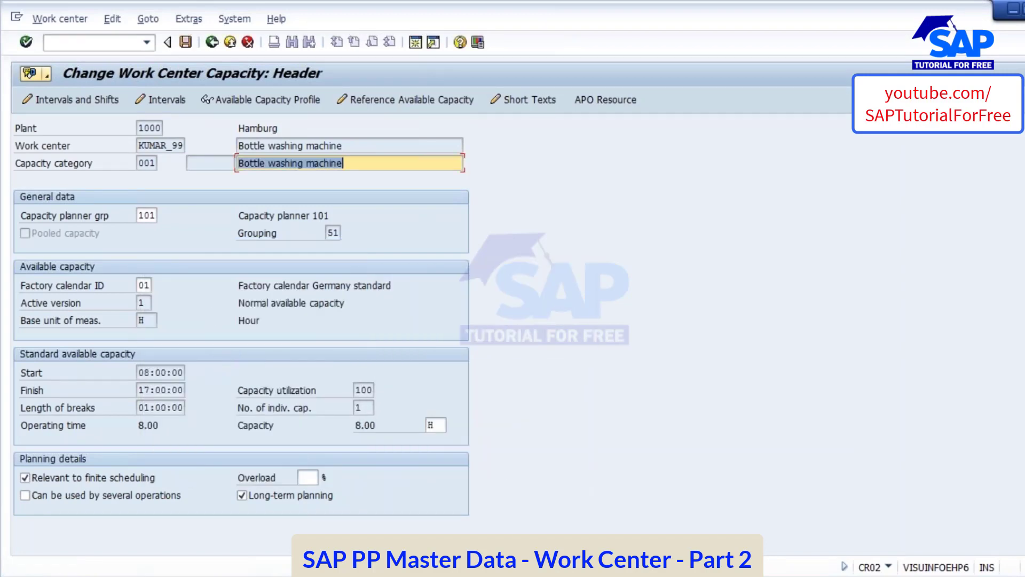
Step: Switch to PowerPoint, stretch the diagram on the Reference Capacity slide slightly upward, and browse to the costing integration slide
key("alt+Tab")
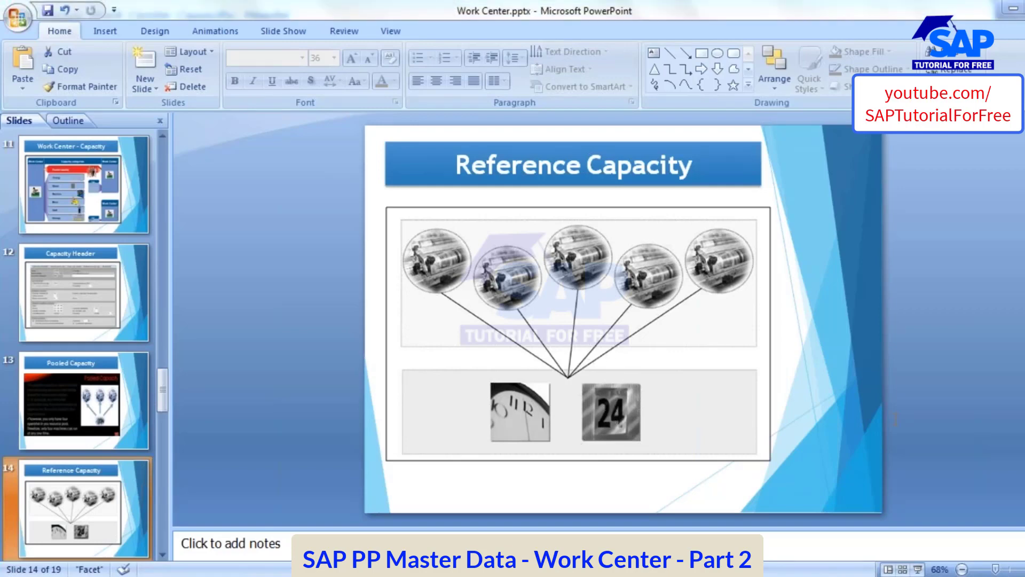
left_click(565, 229)
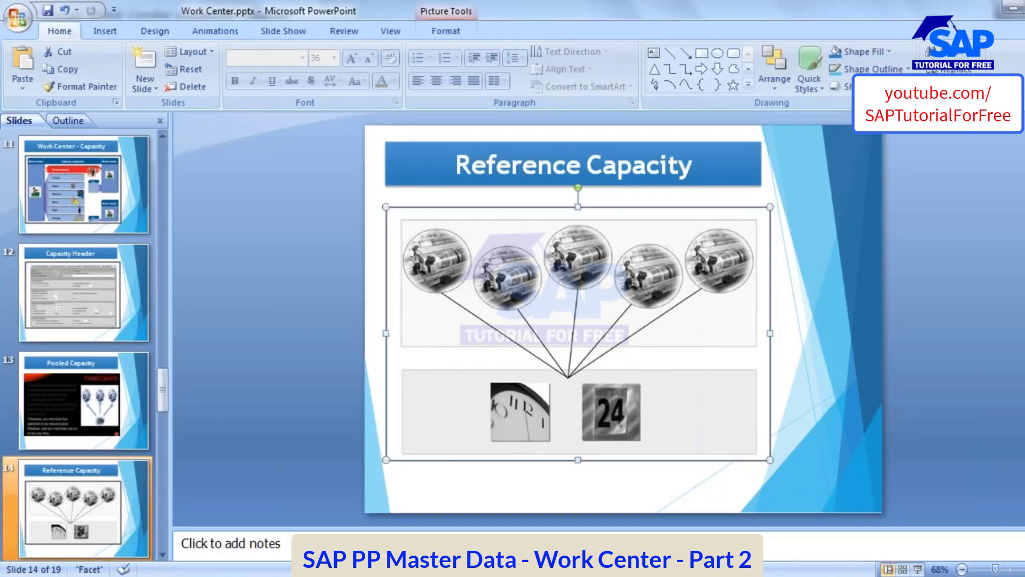
left_click_drag(578, 208, 577, 199)
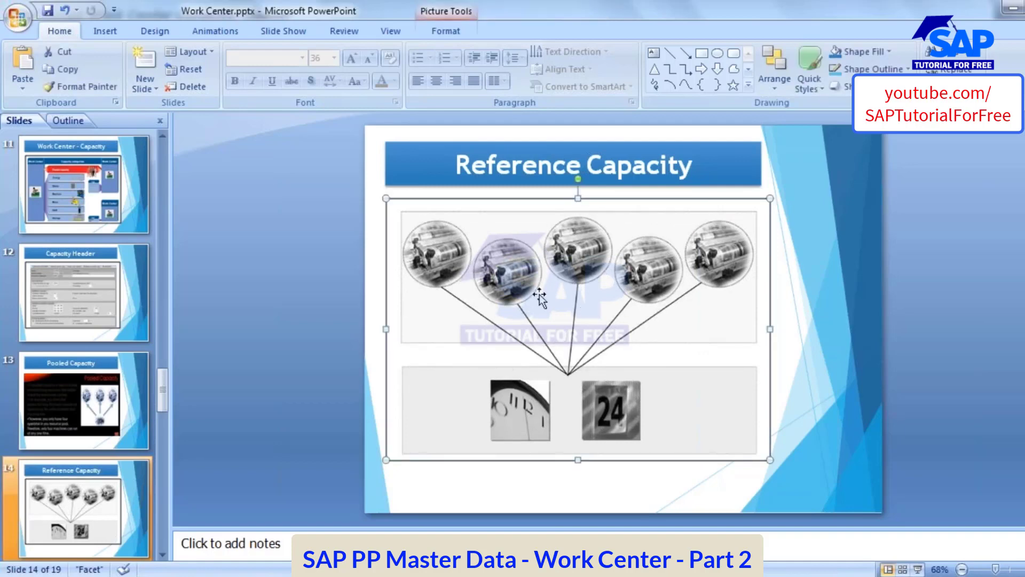
scroll(85, 392, "down", 2)
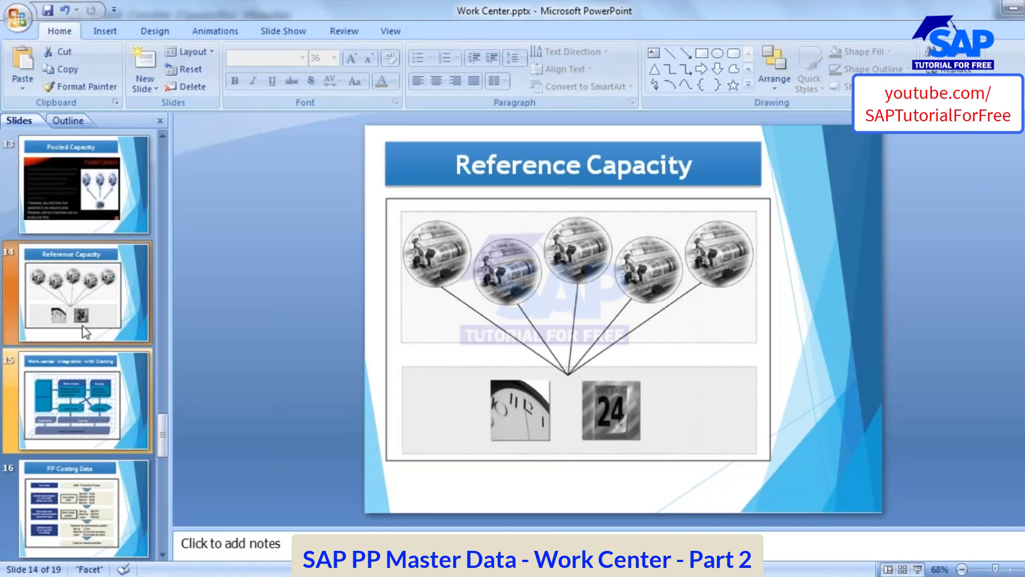
left_click(72, 406)
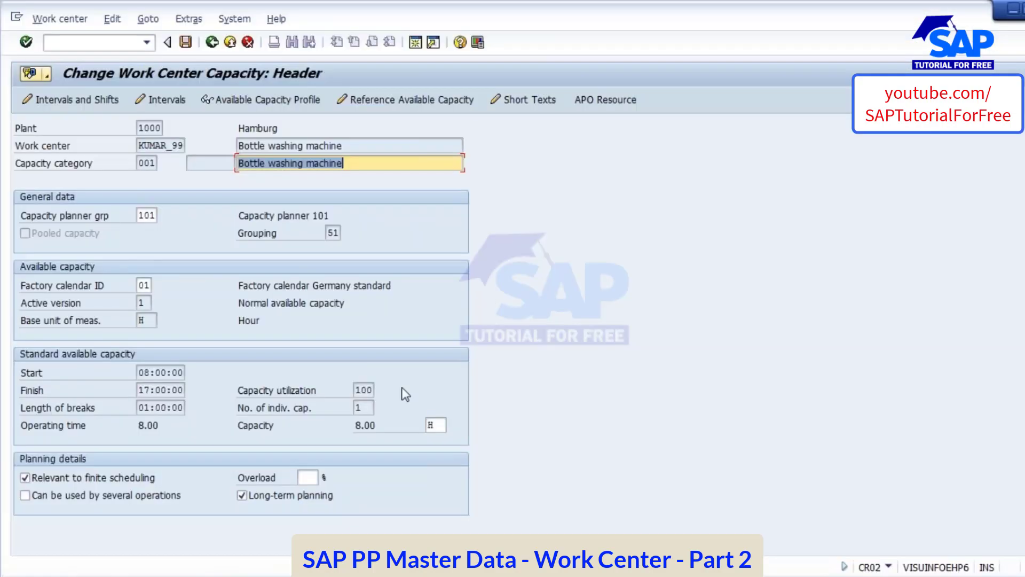
Step: Go back to the capacity overview of KUMAR_99, check the machine processing formula, and open its scheduling data
left_click(212, 43)
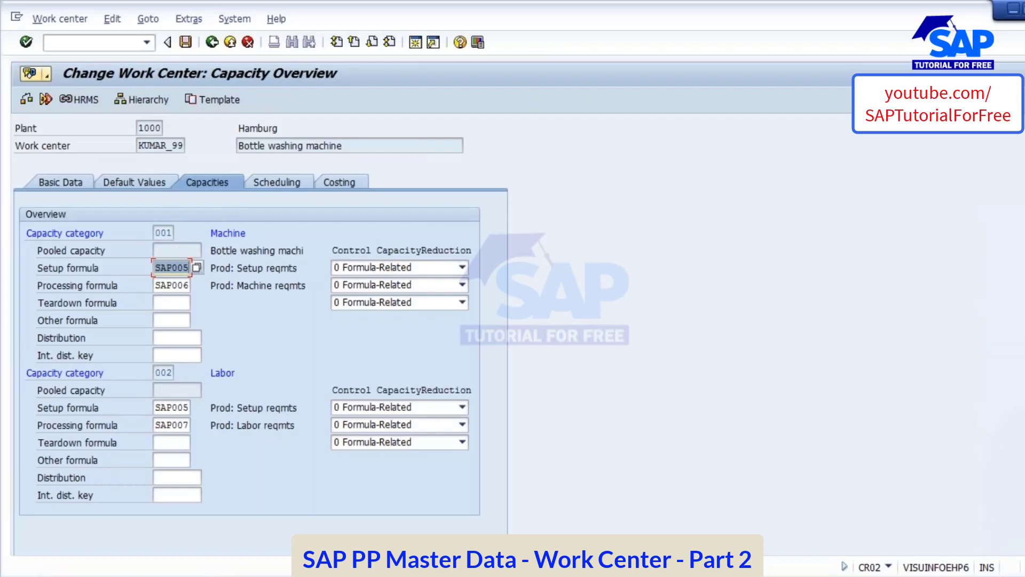
left_click(172, 285)
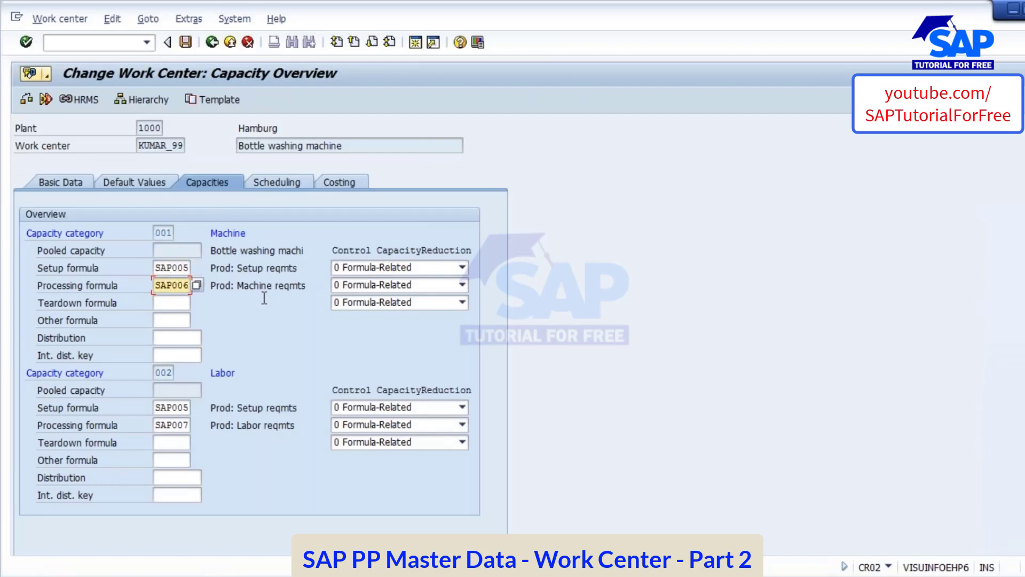
left_click(277, 183)
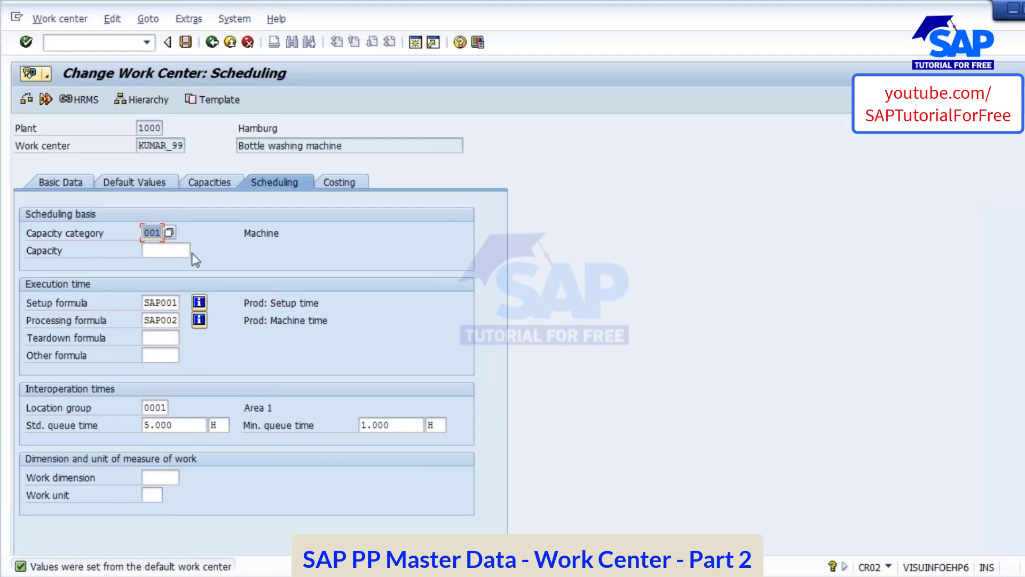
Step: Reopen the machine capacity header of KUMAR_99, review its start and finish times, and return to the capacity overview
left_click(192, 183)
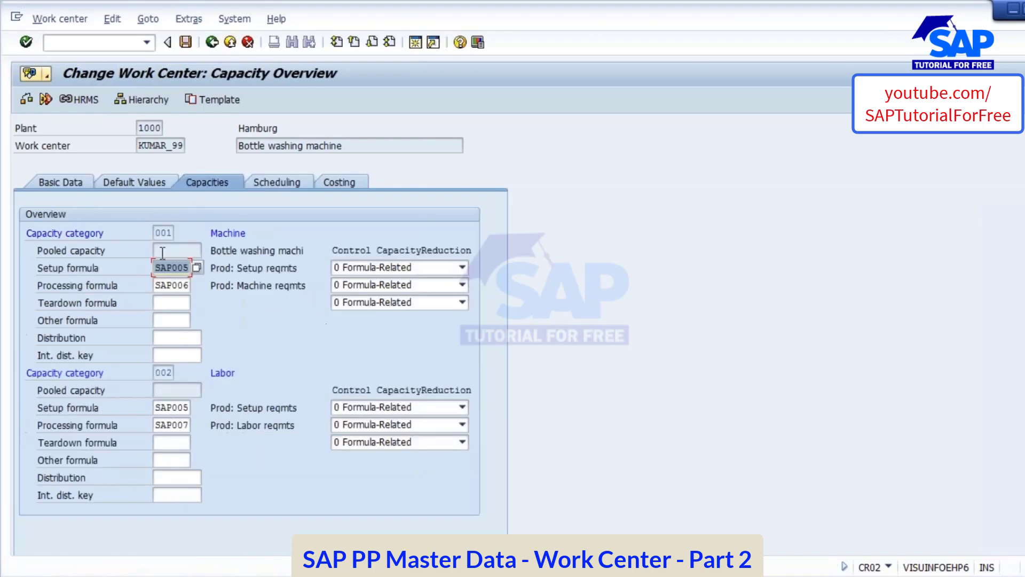
double_click(163, 233)
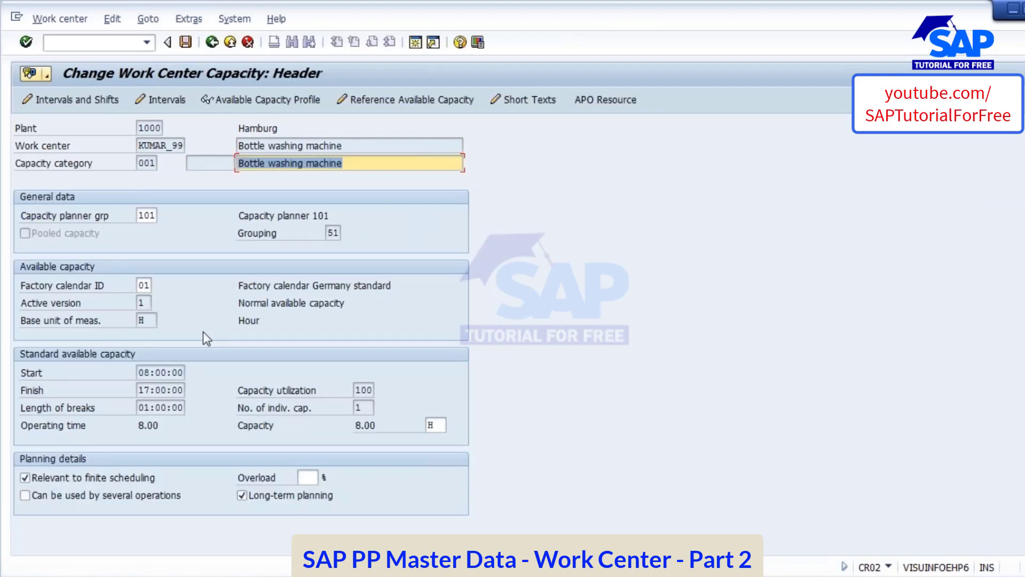
left_click(158, 372)
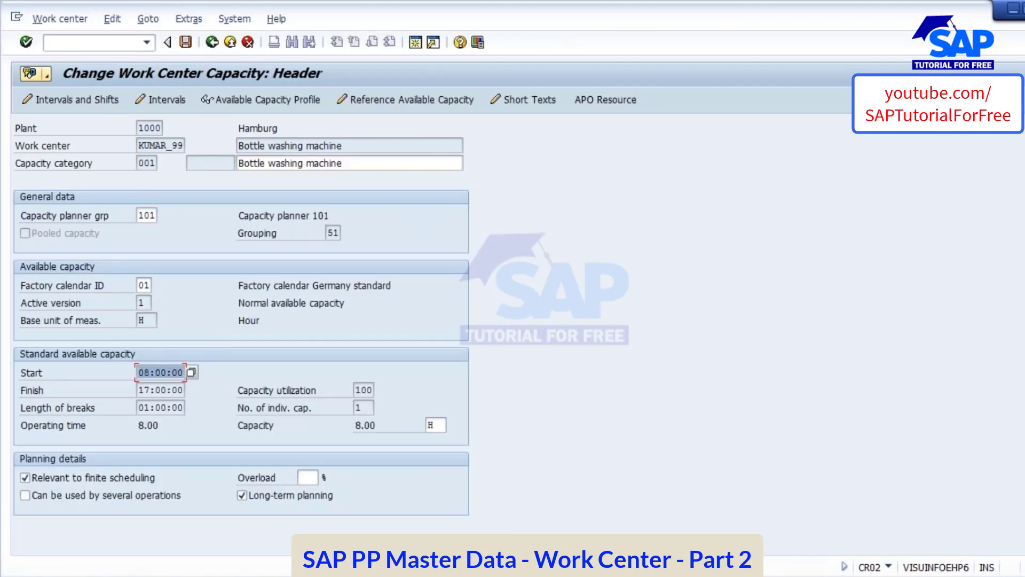
left_click_drag(143, 390, 183, 390)
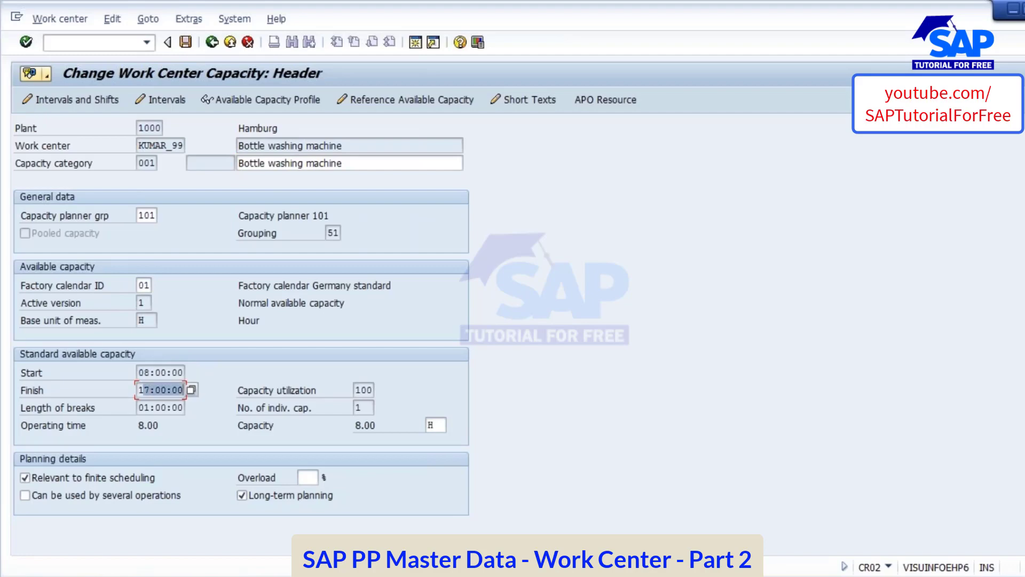
left_click(212, 42)
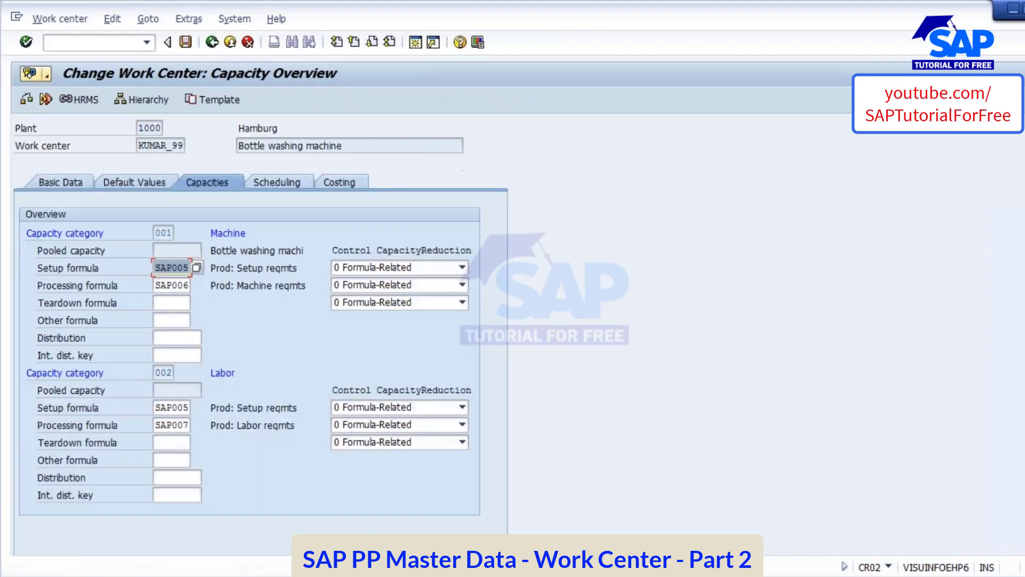
Step: In the scheduling data of KUMAR_99, clear the location group and the standard and minimum queue times with their units
left_click(277, 182)
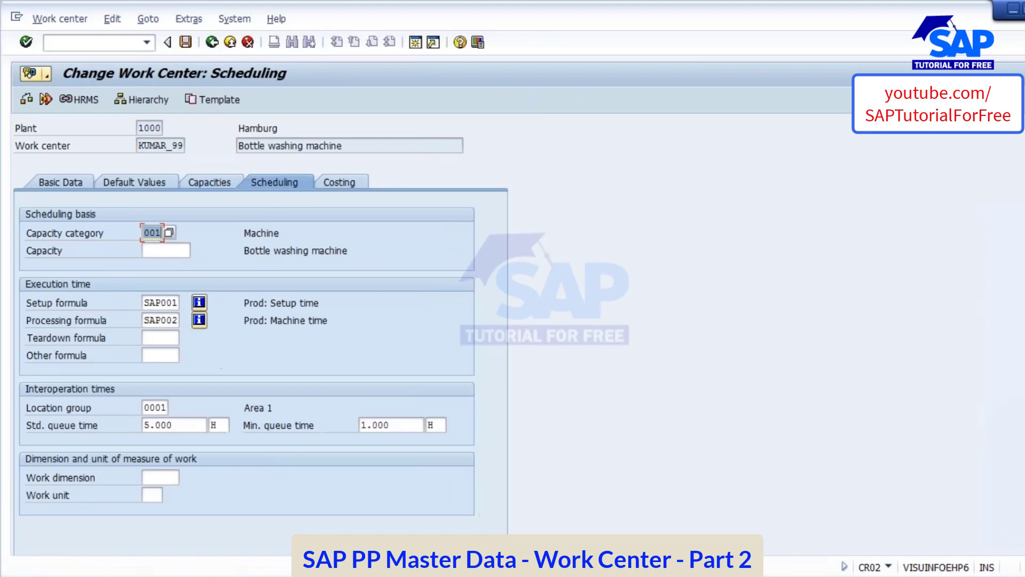
left_click(166, 303)
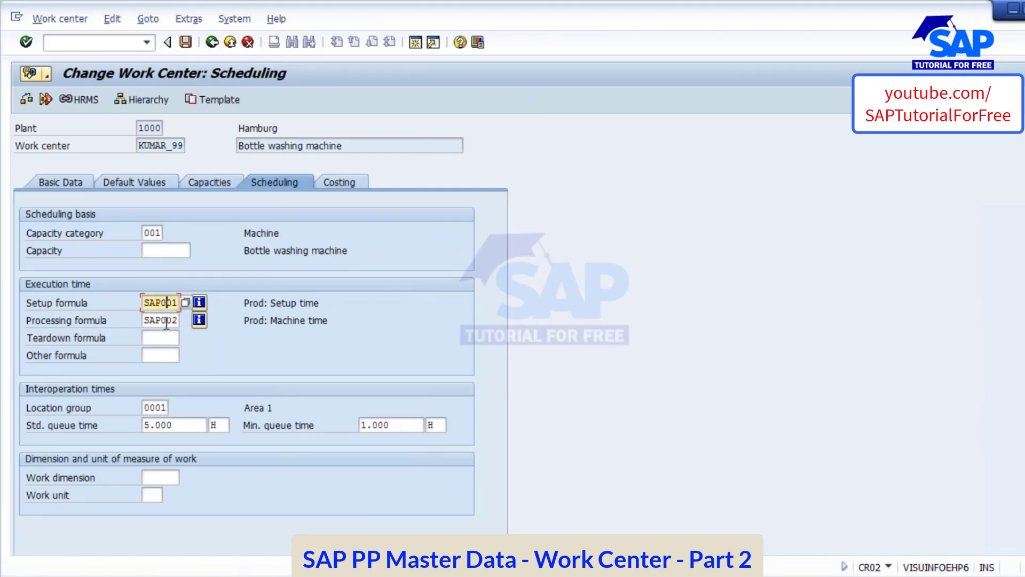
left_click(155, 408)
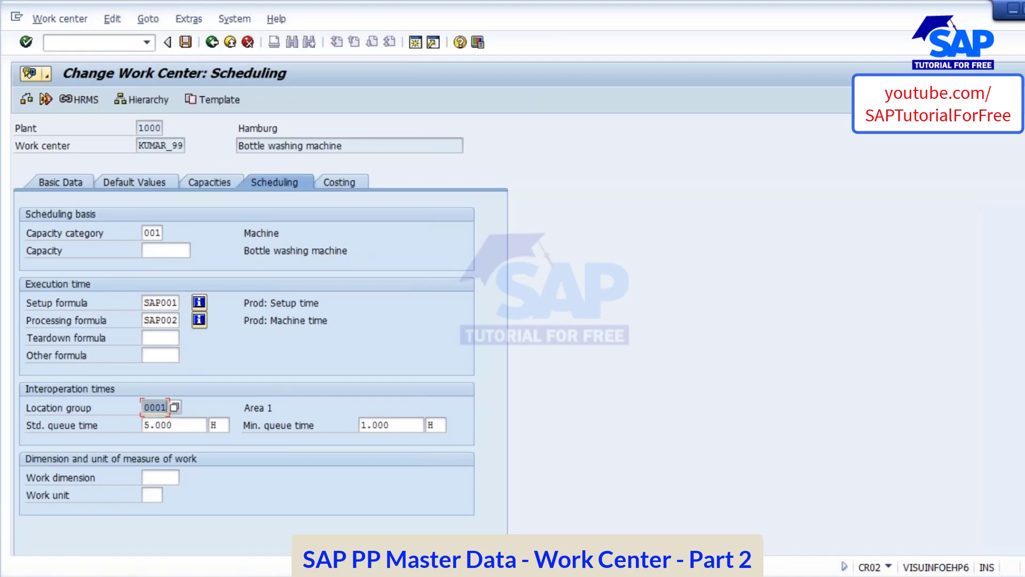
key("BackSpace")
key("BackSpace")
key("BackSpace")
key("BackSpace")
key("Tab")
key("Delete")
key("Tab")
key("Delete")
key("Tab")
key("Delete")
key("Tab")
key("Delete")
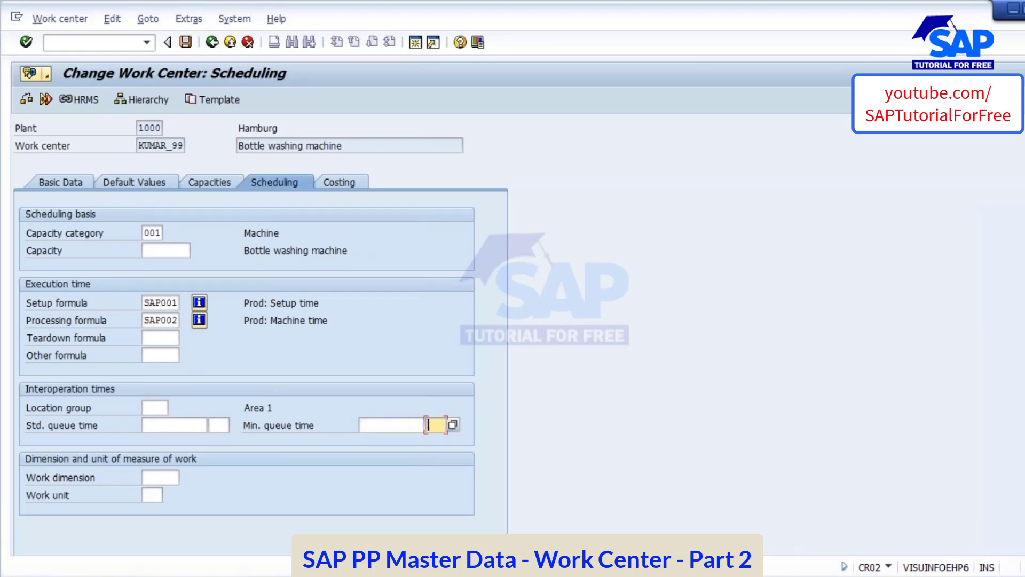
Step: Display the definition of the processing formula SAP002 and examine its terms
left_click(199, 319)
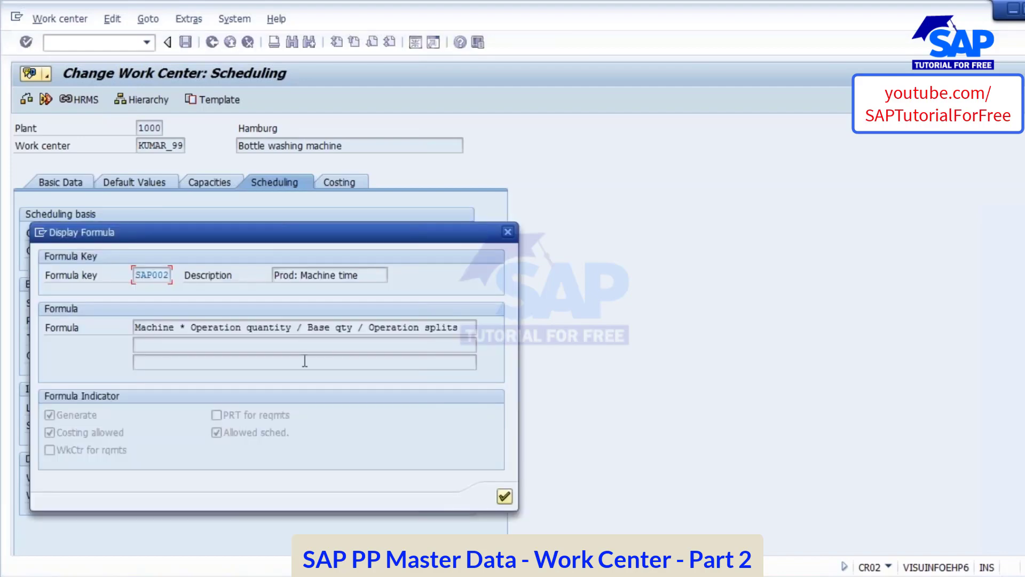
left_click_drag(136, 327, 463, 328)
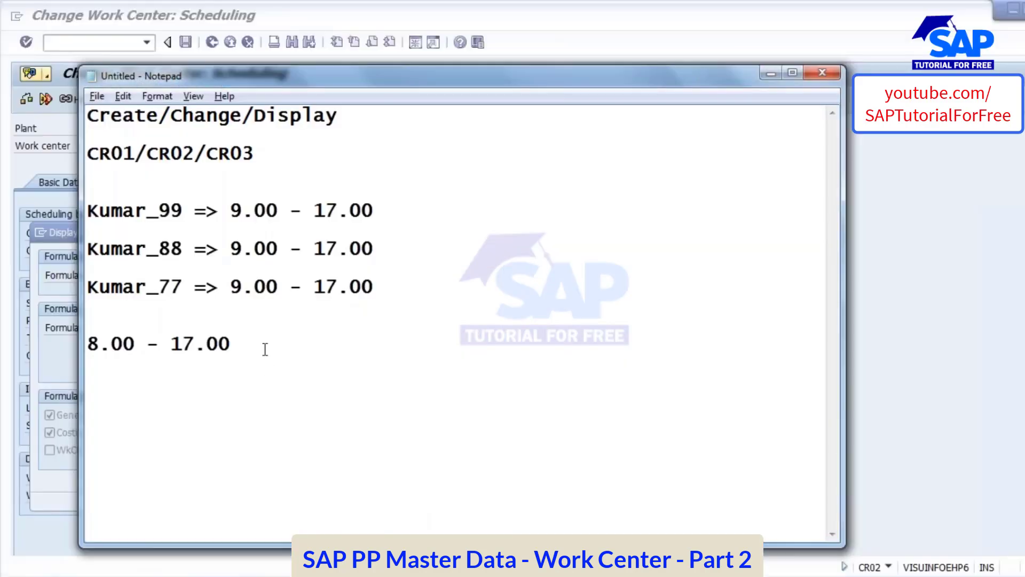
Step: Switch to Notepad and replace the work center hours with the line "100 PC - 1 HR"
left_click_drag(263, 348, 81, 208)
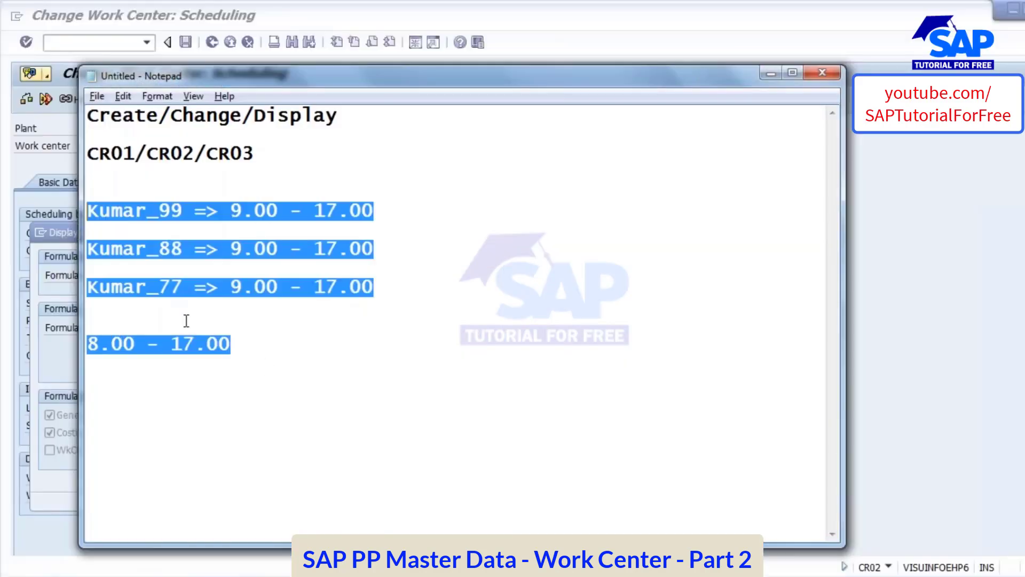
key("Delete")
key("Return")
type("100 ")
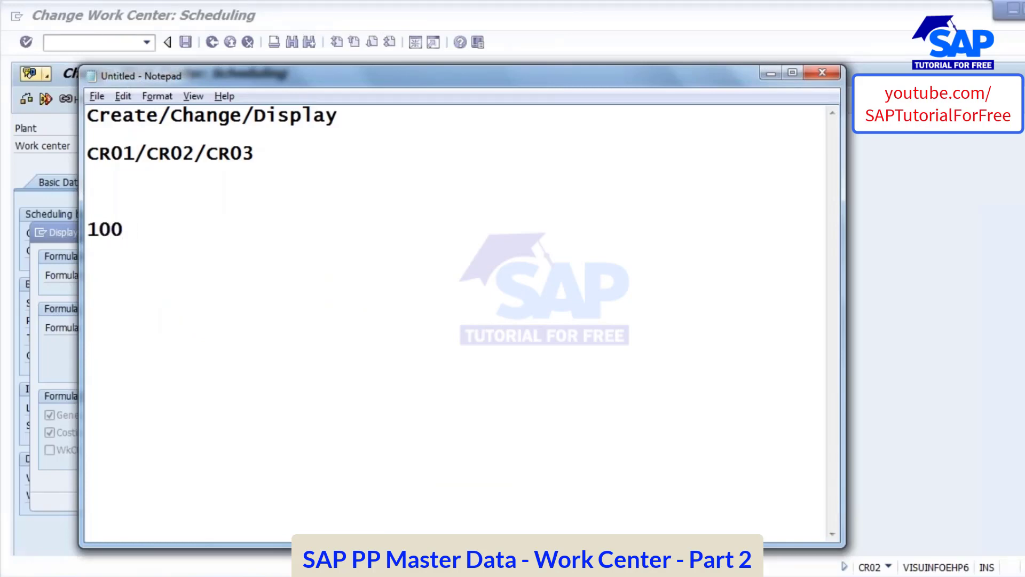
type("PC - 1 HR")
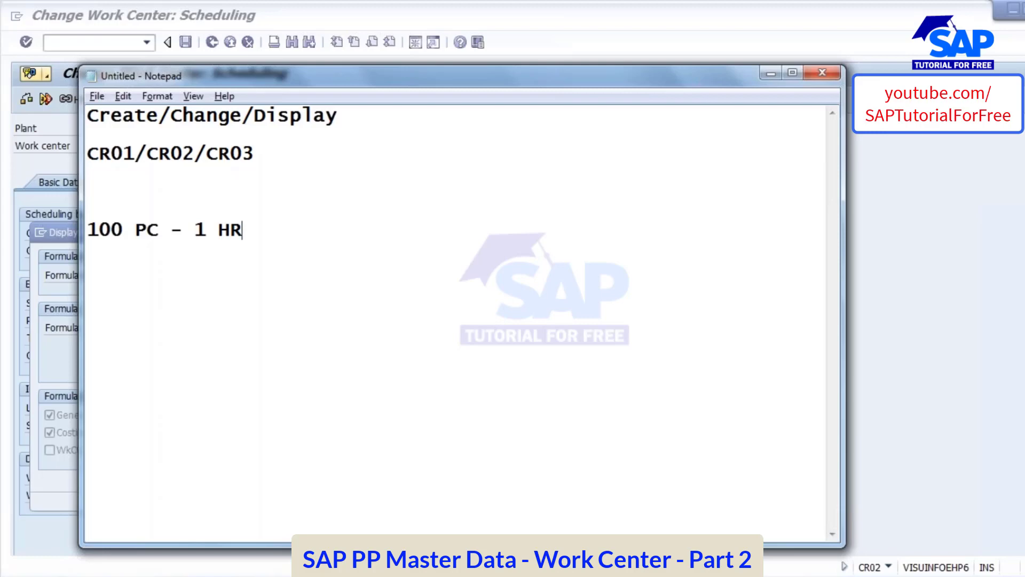
Step: Add the line "1000 PC => 1000*1/100 = 10 HR" below and highlight its calculation
type("1000 PC -")
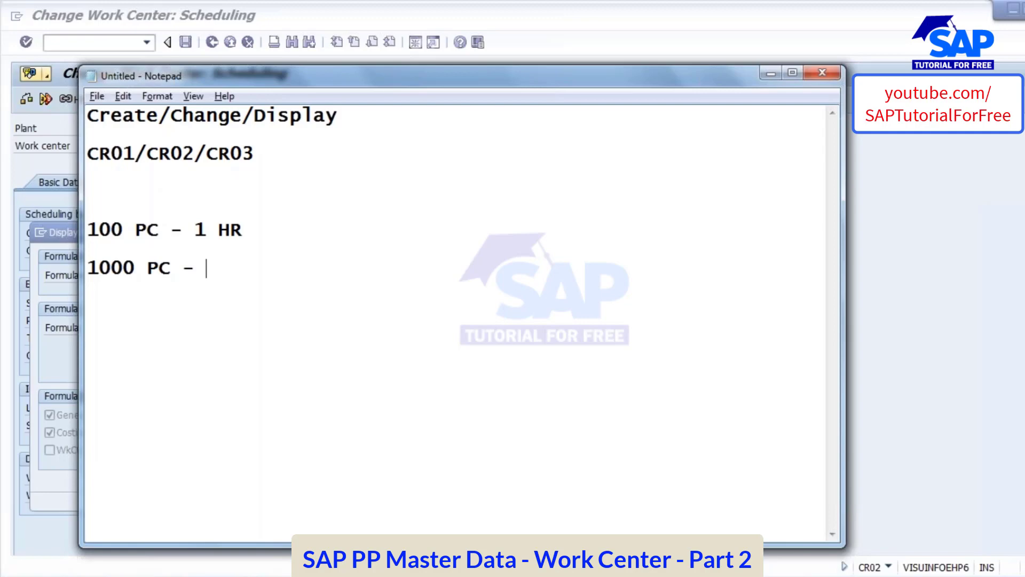
key("Left")
key("Left")
type("=> 1000")
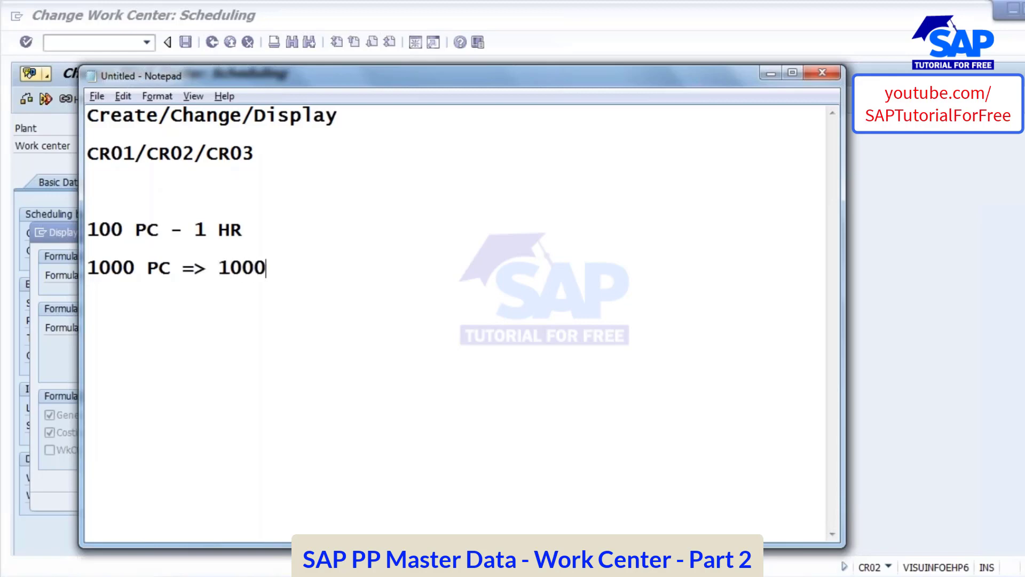
type("*1/100")
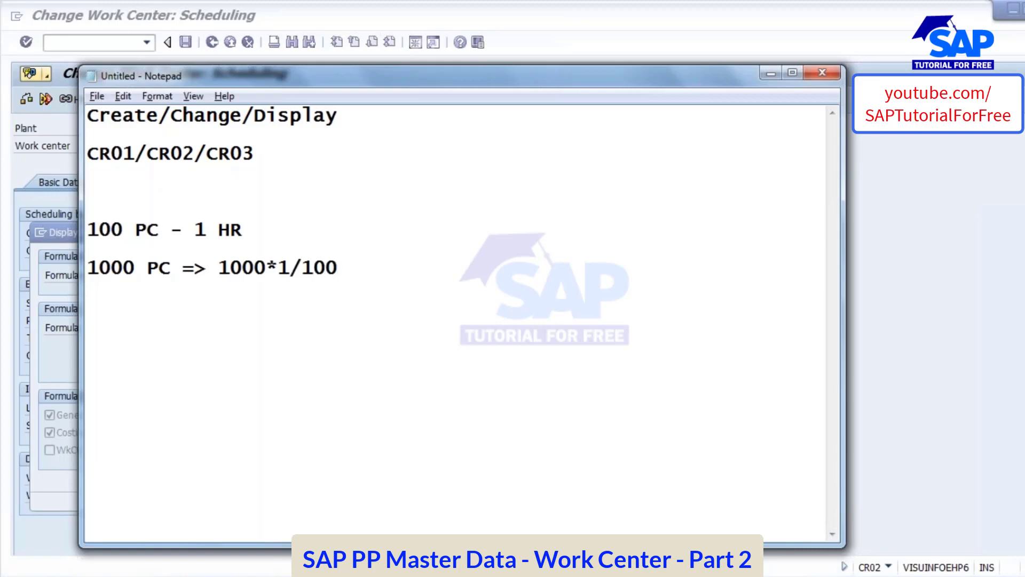
type(" = 10 HR")
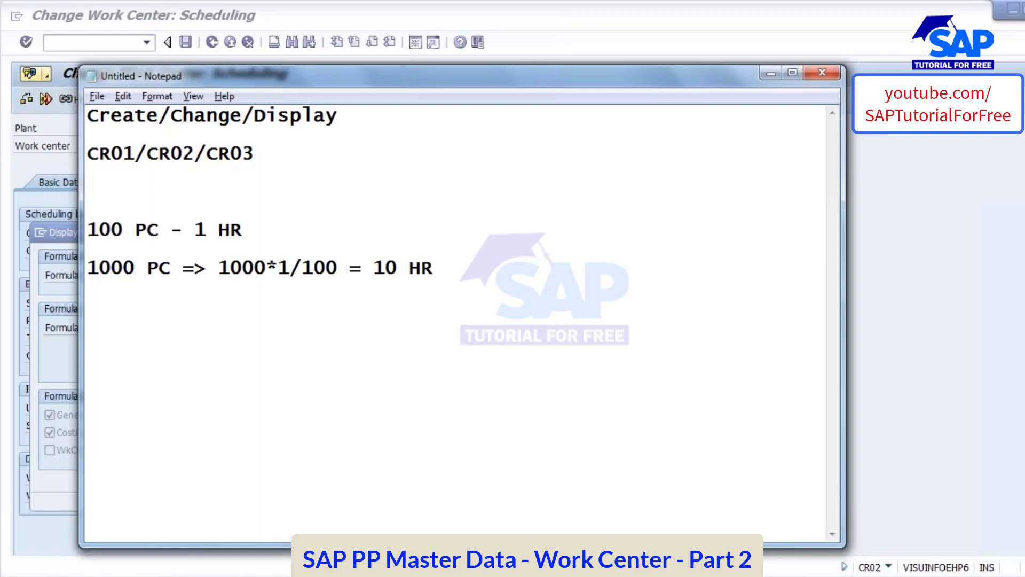
left_click_drag(218, 267, 337, 266)
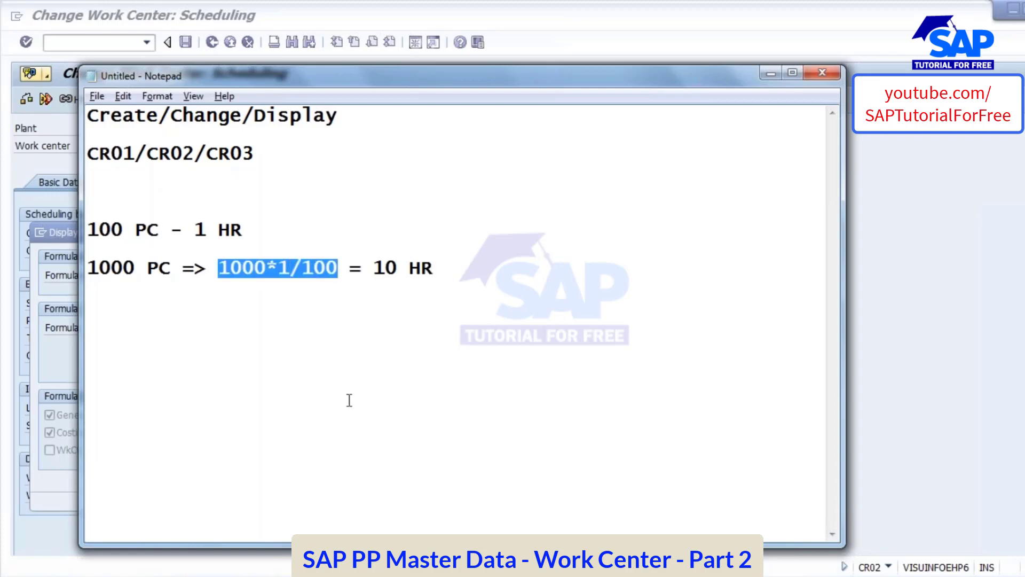
Step: Check the first formula term in SAP, and append "(Machine time)" to the 100 PC line in Notepad
key("alt+Tab")
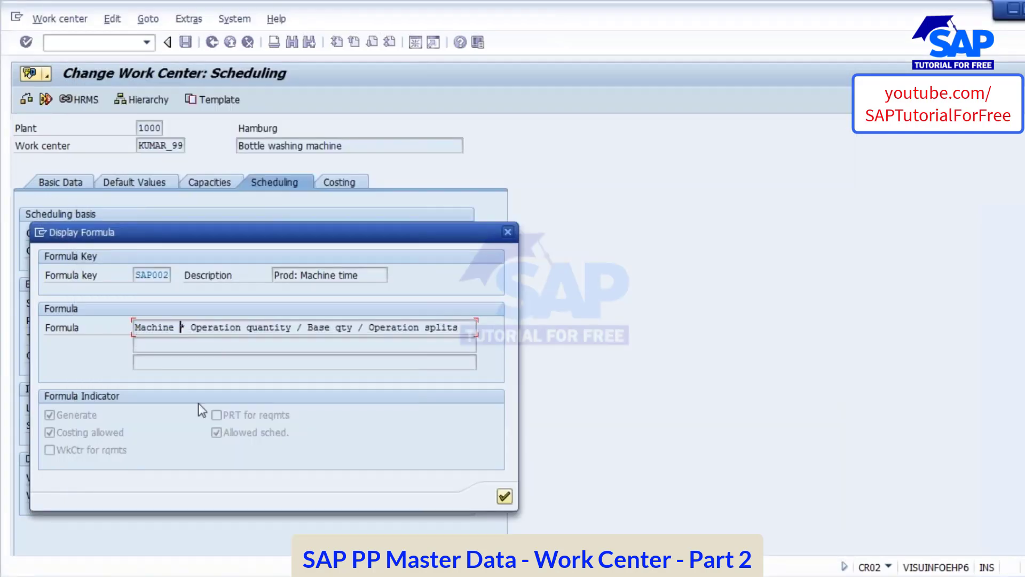
key("alt+Tab")
left_click(247, 229)
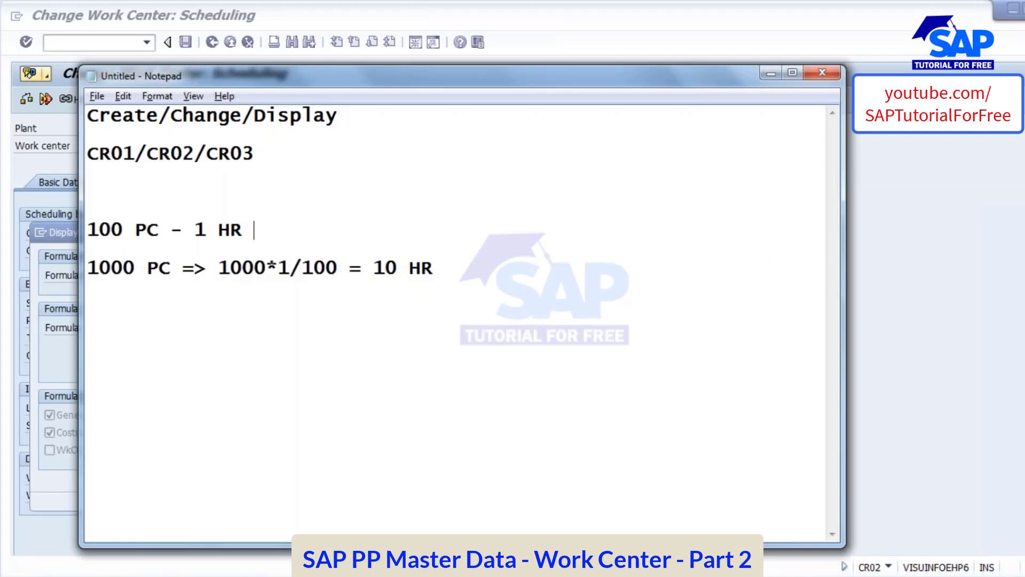
type("(m")
key("BackSpace")
type("Machine ")
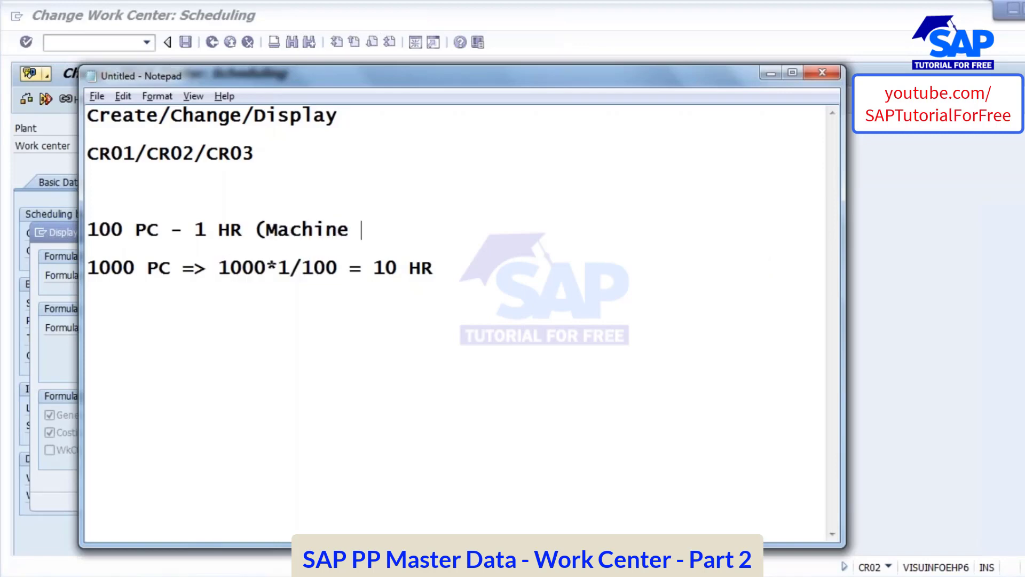
type("time)")
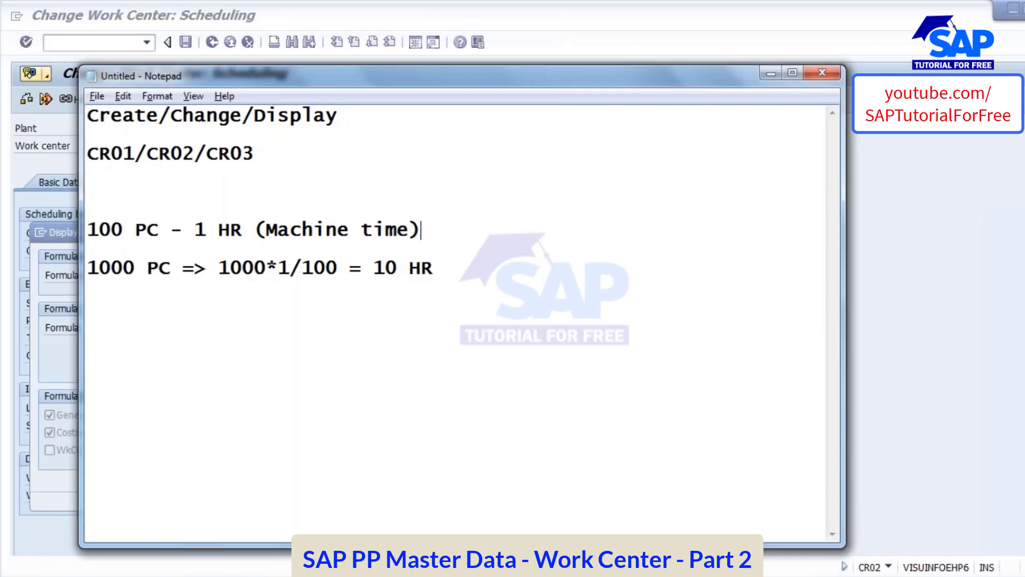
Step: Copy "Operation quantity" from the SAP formula and insert it in parentheses after "1000 PC" in Notepad
left_click(158, 230)
key("alt+Tab")
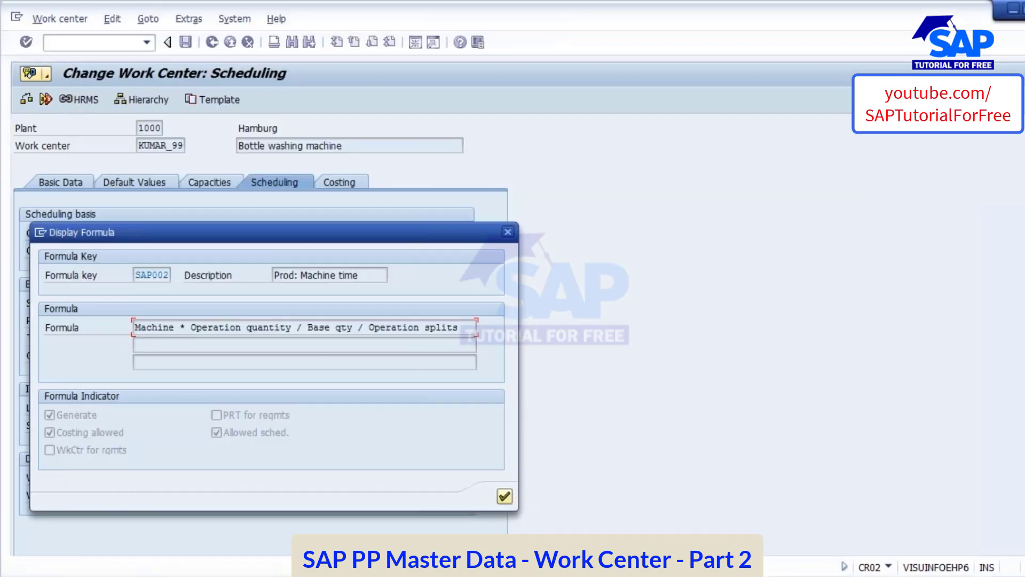
left_click_drag(192, 328, 293, 328)
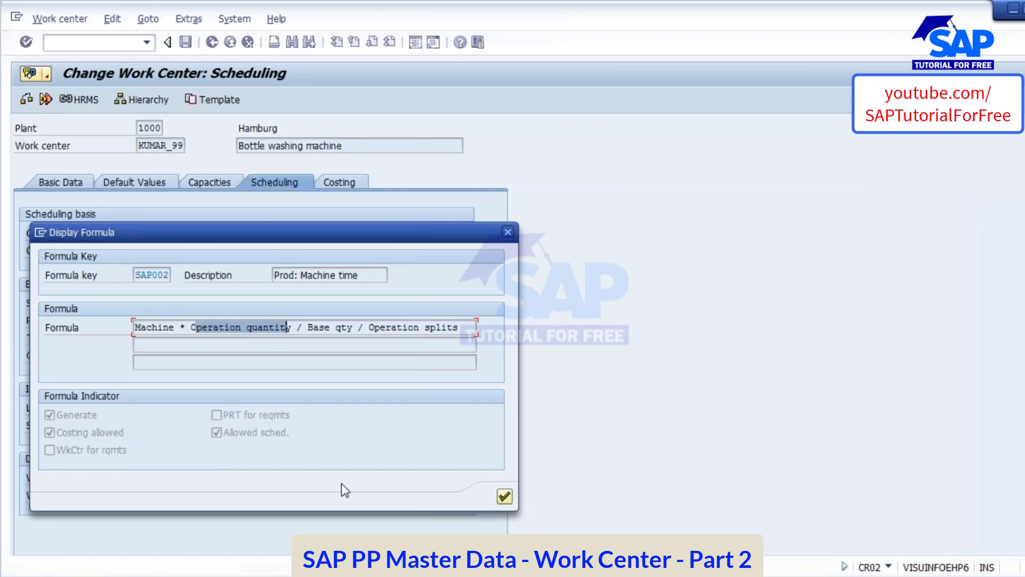
key("alt+Tab")
key("Right")
key("Right")
key("Right")
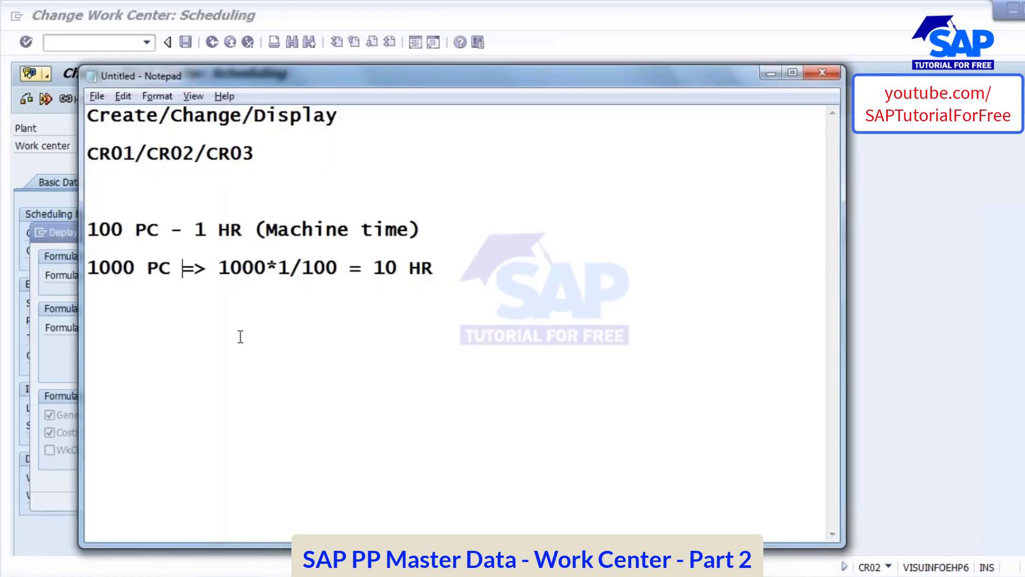
type("(")
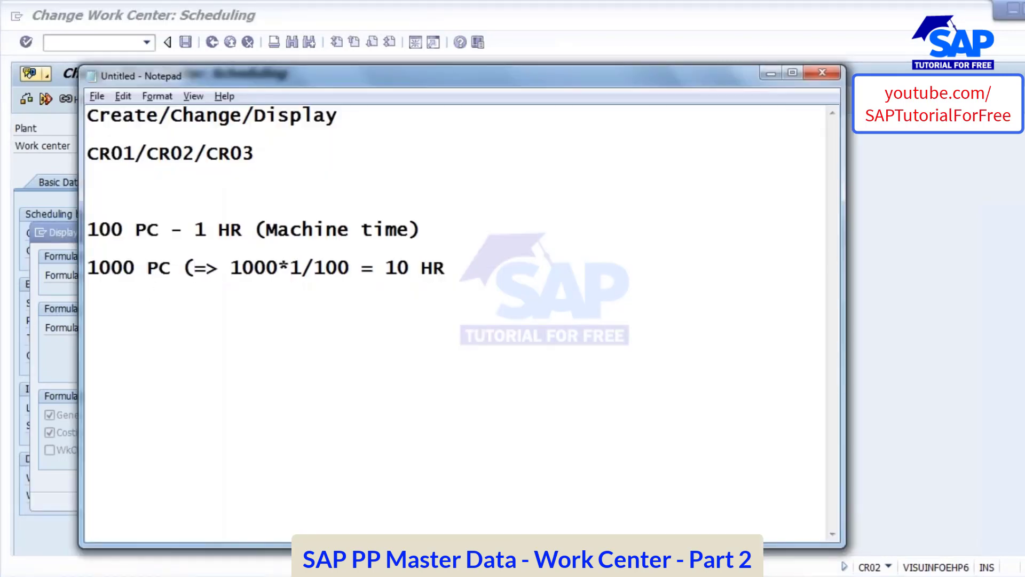
key("alt+Tab")
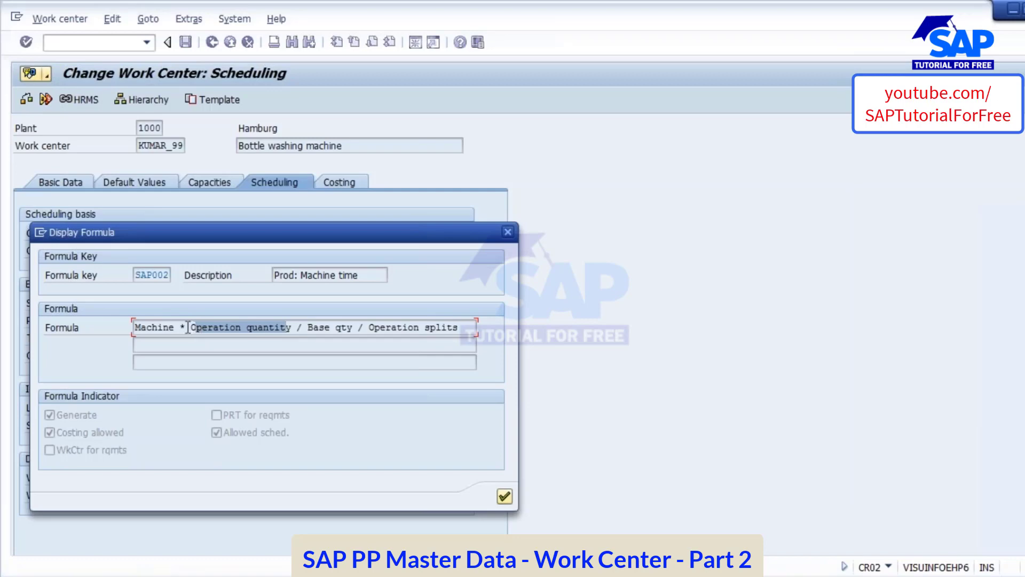
left_click_drag(193, 327, 297, 328)
key("ctrl+c")
key("alt+Tab")
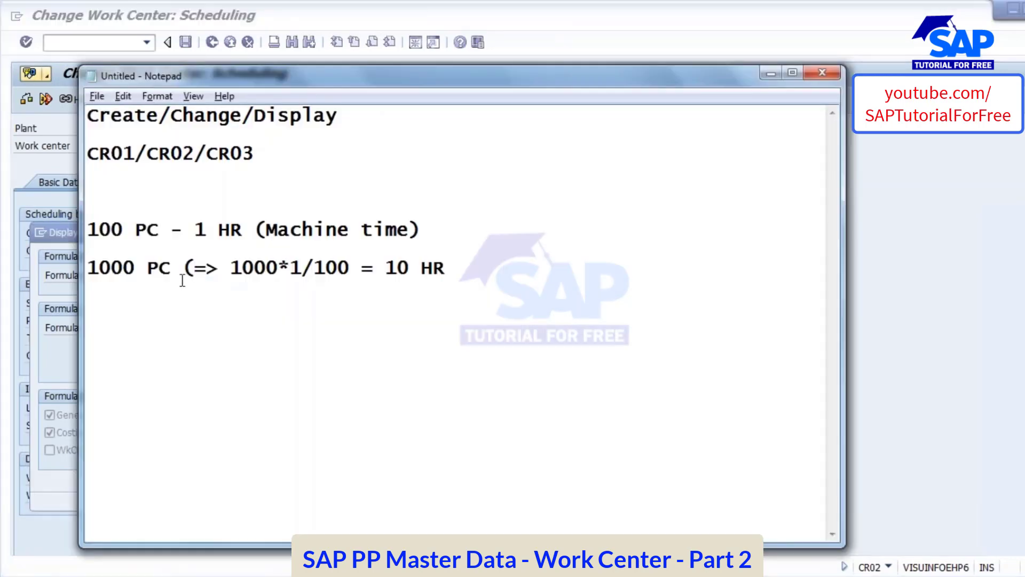
key("ctrl+v")
type(")")
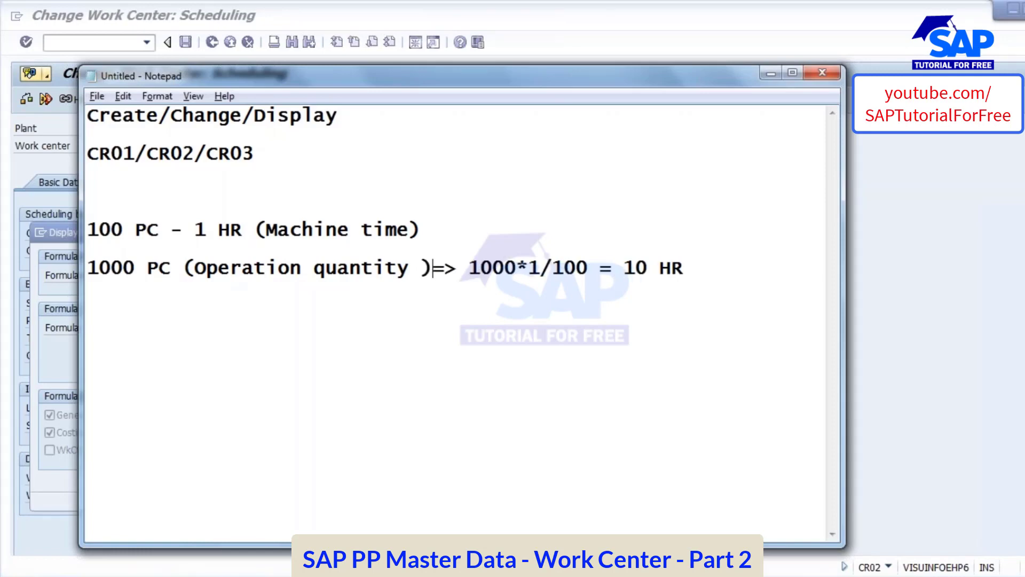
Step: Check the base quantity term in the SAP formula, and insert "(Base Qty)" after "100 PC" in Notepad
key("alt+Tab")
left_click_drag(312, 327, 357, 328)
key("alt+Tab")
left_click(162, 228)
type("(")
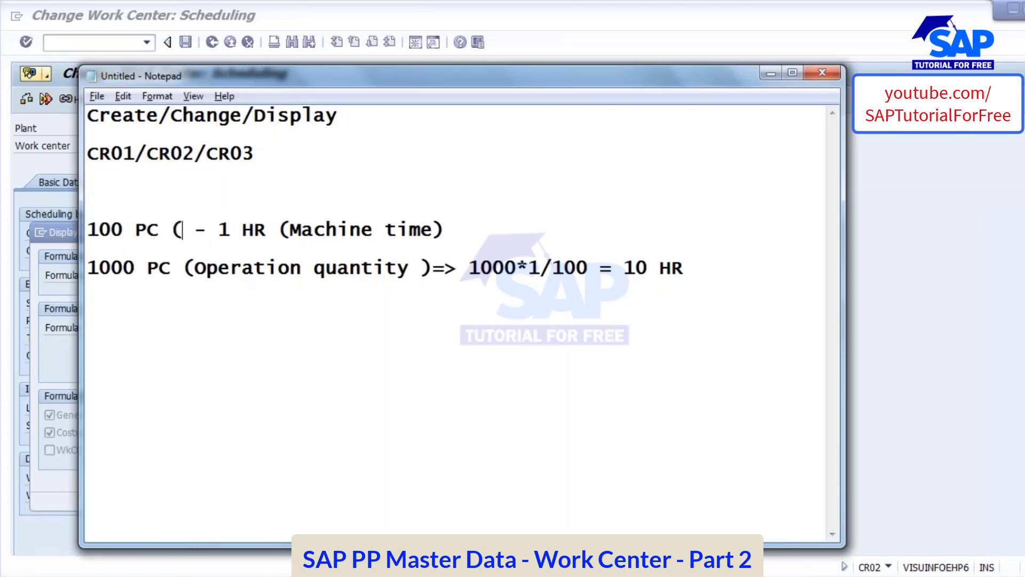
type("BA")
key("BackSpace")
type("ase Qty)")
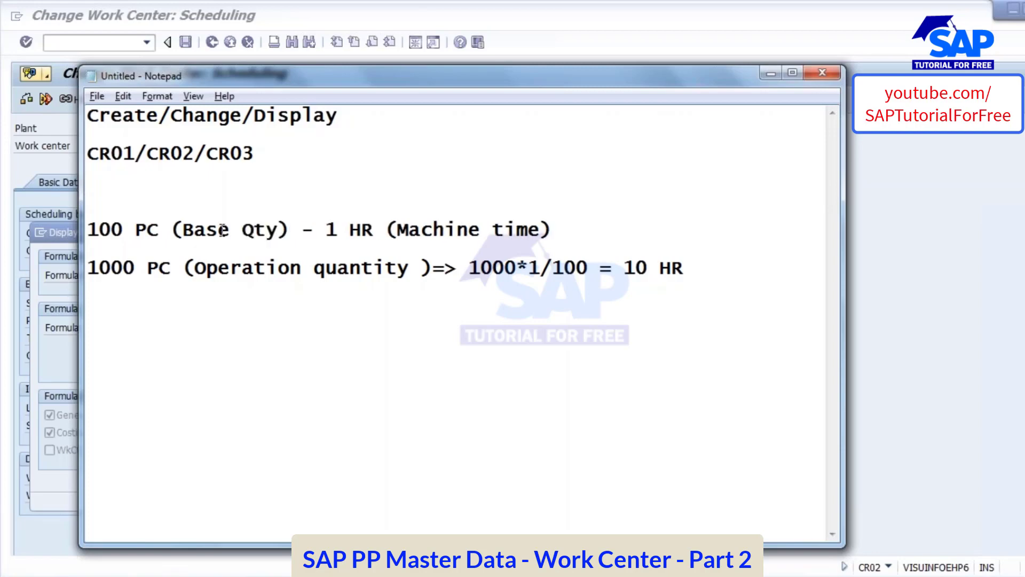
Step: Change the dash in Notepad's 100 PC line to "->", and move the 1000*1/100 calculation onto its own line, leaving a blank line above
left_click(316, 230)
type(">")
left_click(470, 267)
key("Return")
key("Return")
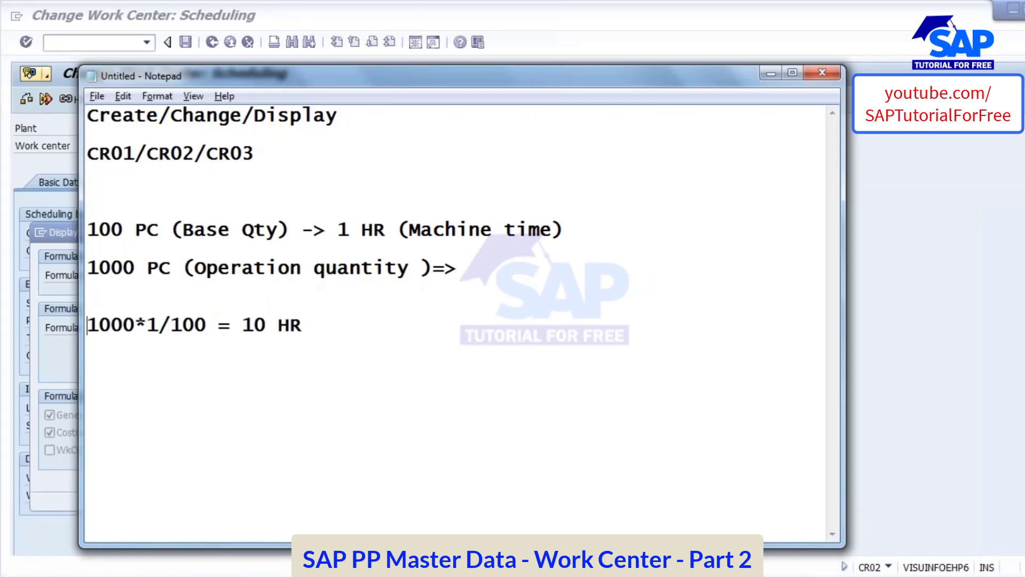
Step: Match each factor of the Notepad calculation to its operation quantity, machine time and base quantity label
left_click(136, 324)
left_click_drag(205, 268, 399, 267)
left_click(152, 324)
left_click_drag(421, 230, 583, 229)
left_click(183, 326)
left_click_drag(182, 230, 300, 230)
Step: Switch to SAP, review the complete machine time formula, and close the formula display
key("alt+Tab")
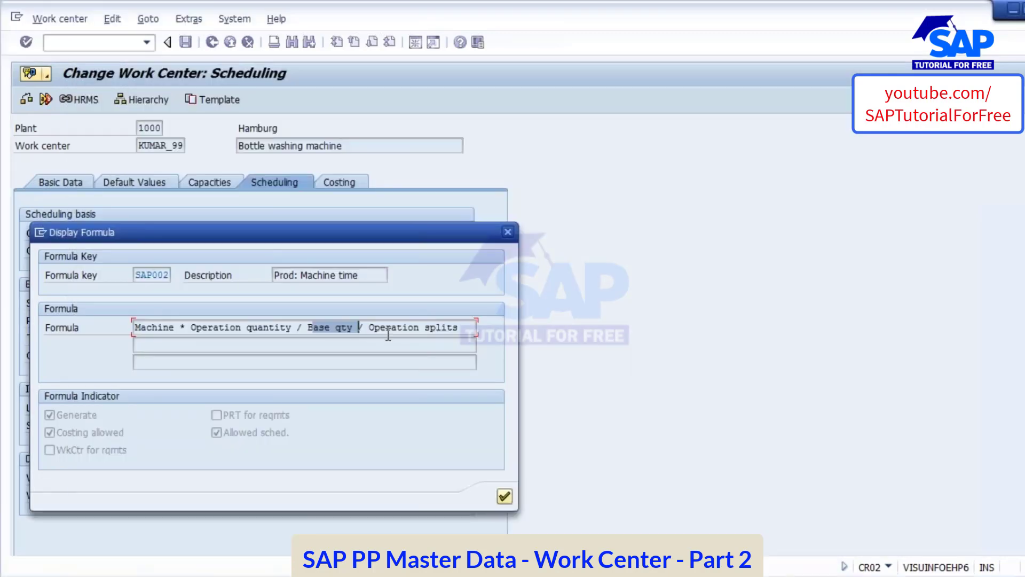
left_click_drag(134, 327, 478, 327)
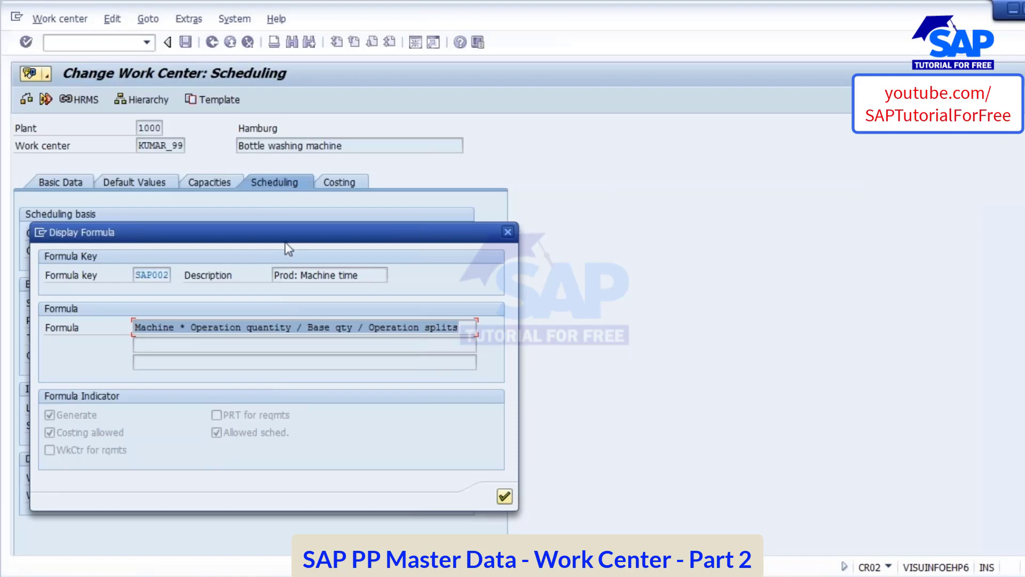
left_click_drag(349, 234, 434, 169)
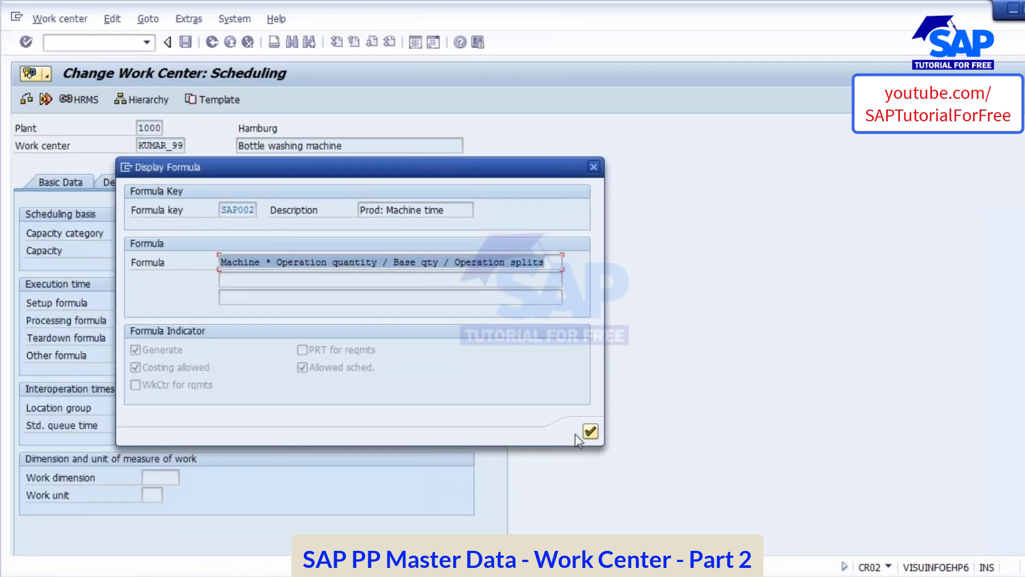
left_click(590, 431)
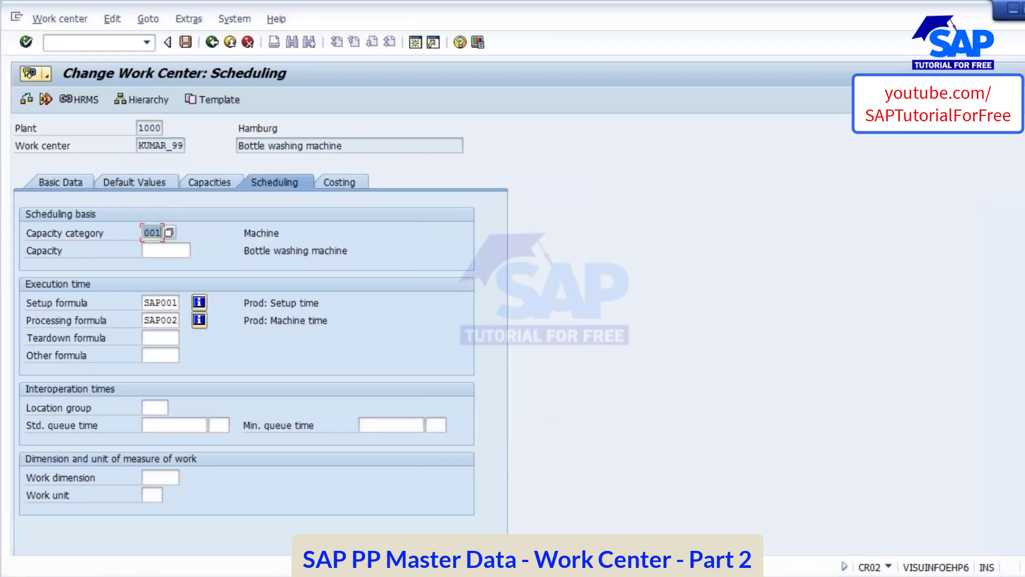
Step: Open the formula test for the work center and set the operation quantity to 1000 with unit HR
scroll(261, 331, "down", 2)
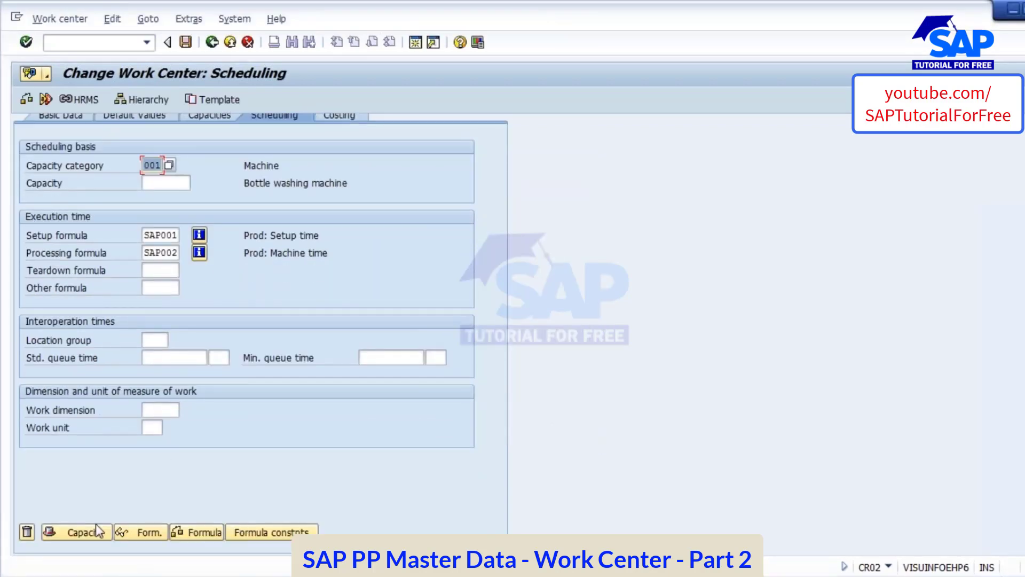
left_click(206, 530)
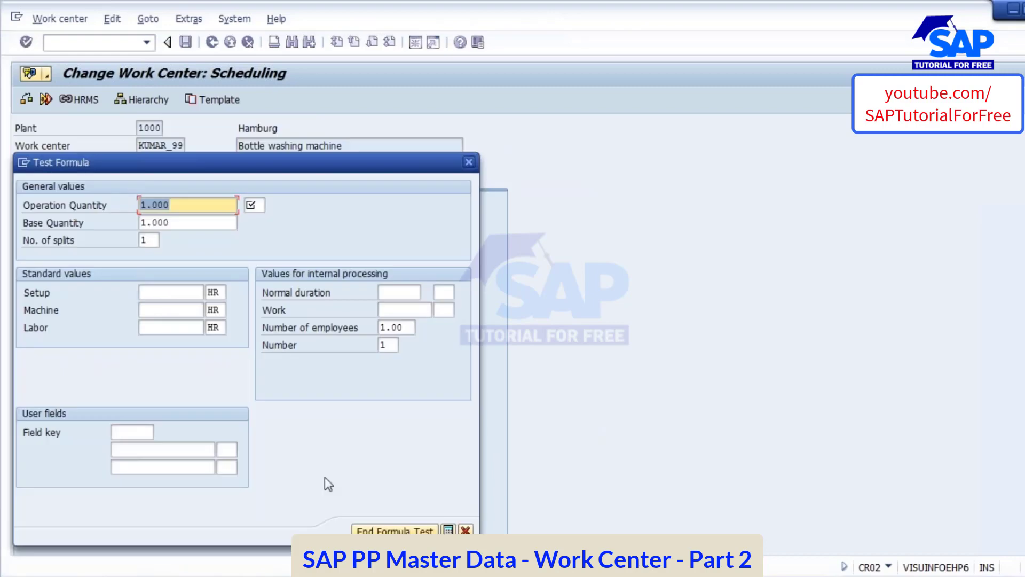
left_click_drag(209, 162, 411, 139)
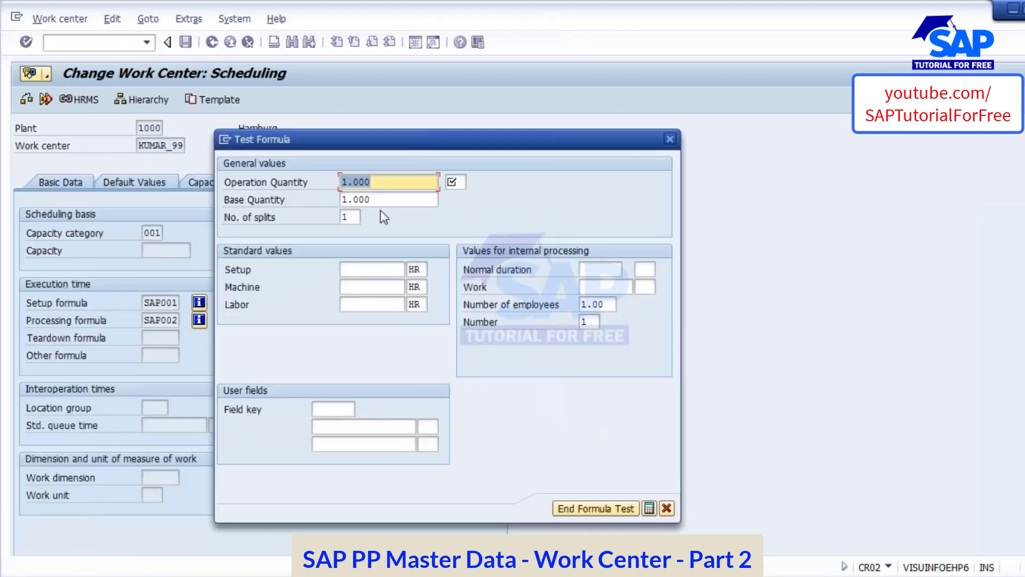
type("1000")
key("Tab")
type("hr")
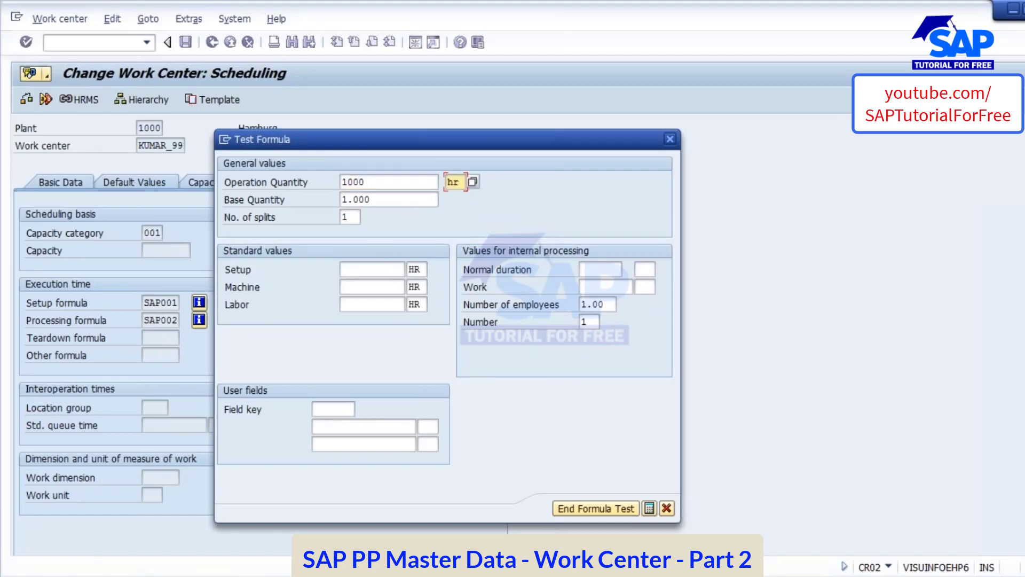
key("BackSpace")
key("BackSpace")
type("hr")
Step: Set the base quantity to 100 and the Machine standard value to 1 HR in the formula test
key("Tab")
type("1000")
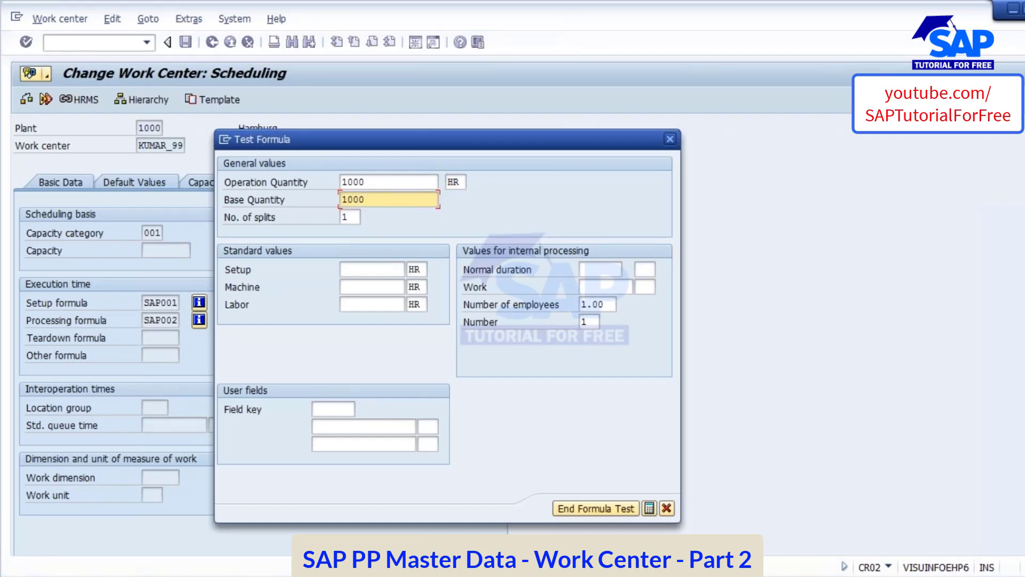
key("BackSpace")
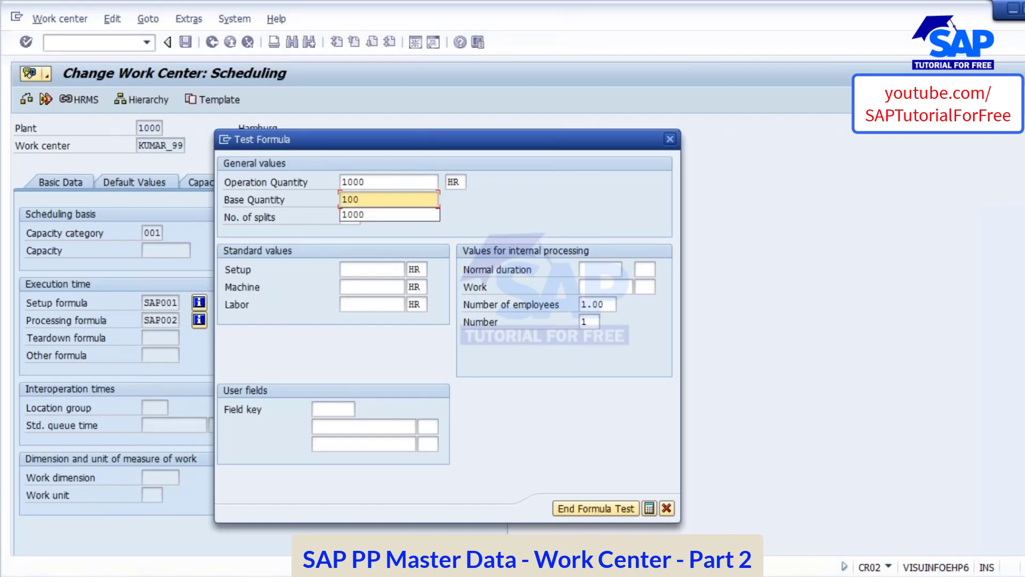
left_click(368, 287)
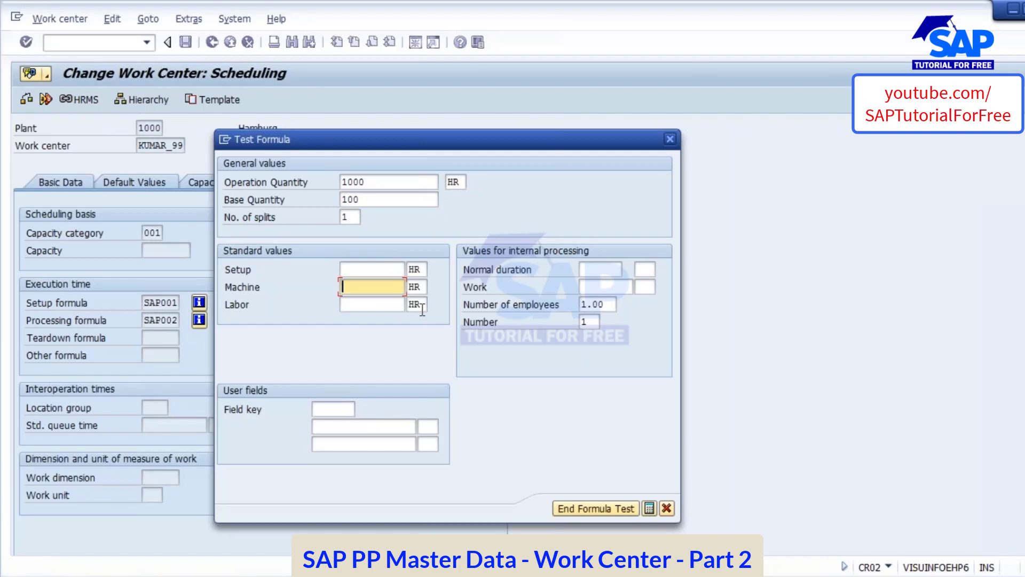
type("1")
left_click(610, 287)
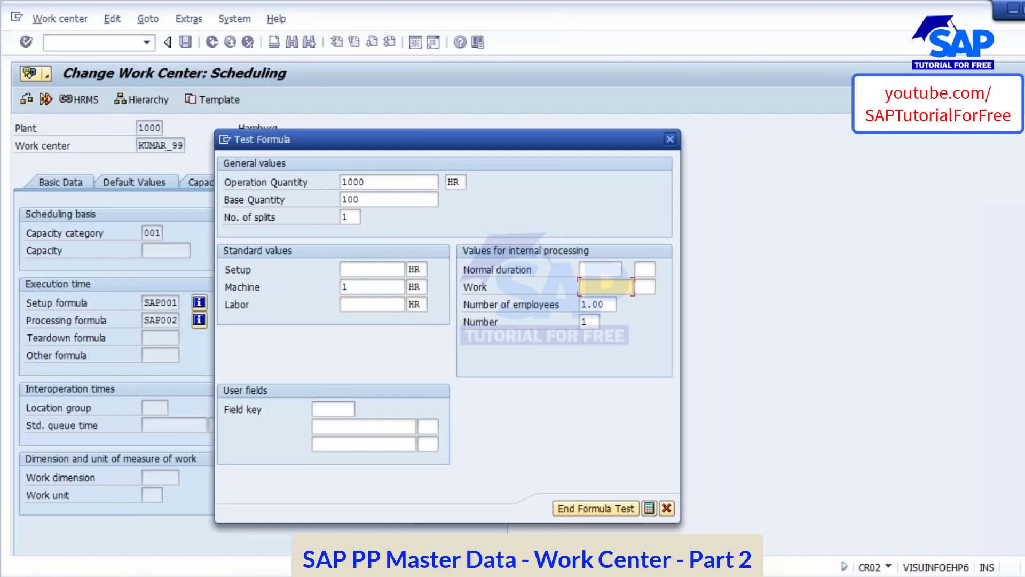
Step: Check the example's quantity unit in Notepad, and set the operation quantity unit to PC in the SAP formula test
left_click(458, 491)
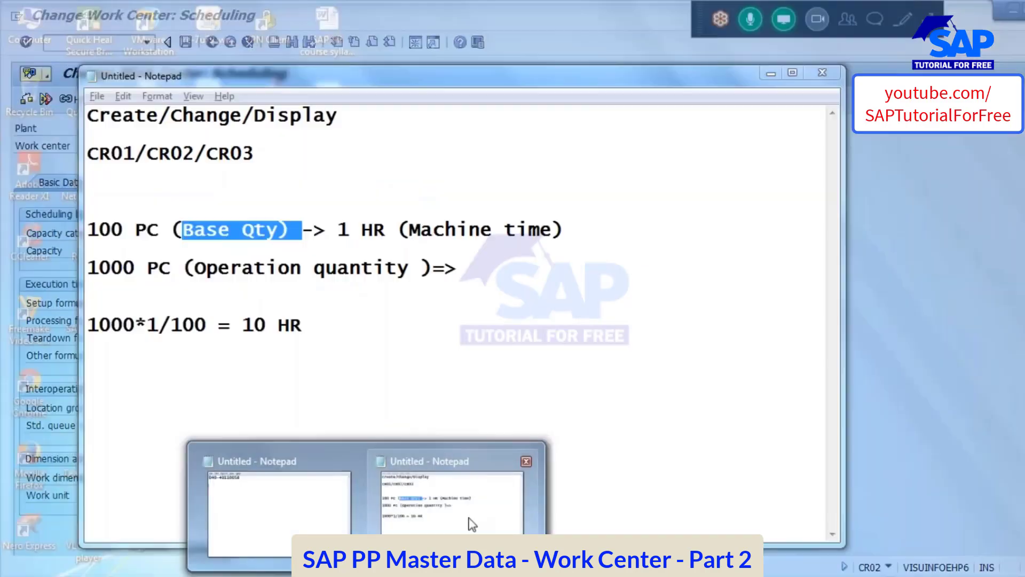
left_click(136, 268)
key("alt+Tab")
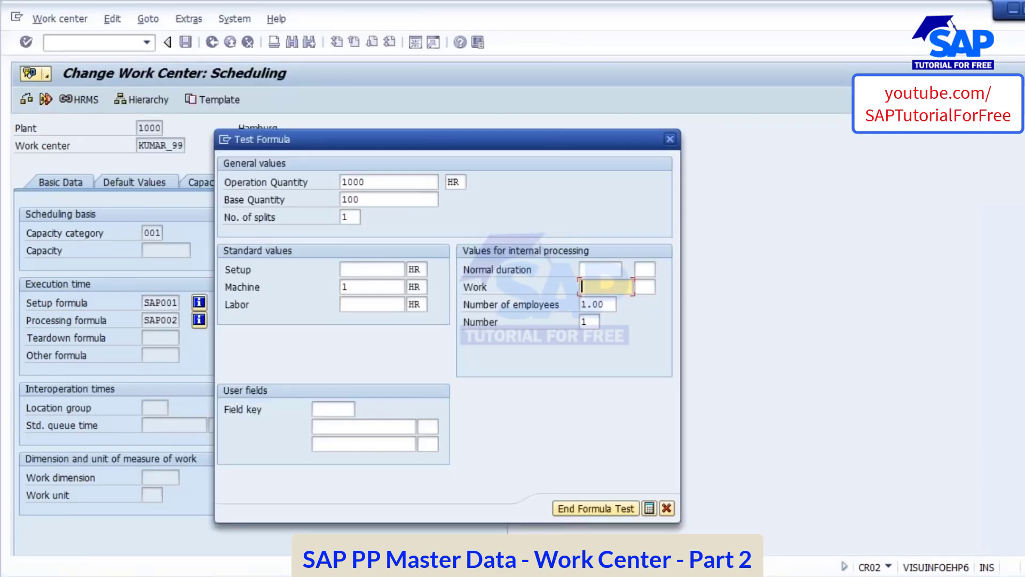
left_click(377, 182)
left_click_drag(376, 182, 320, 183)
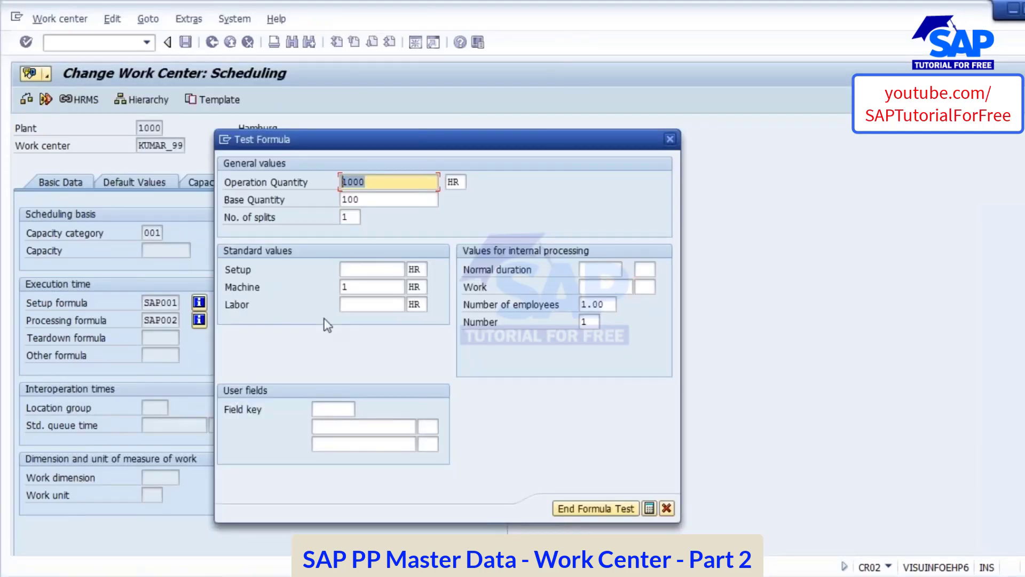
key("Tab")
type("PC")
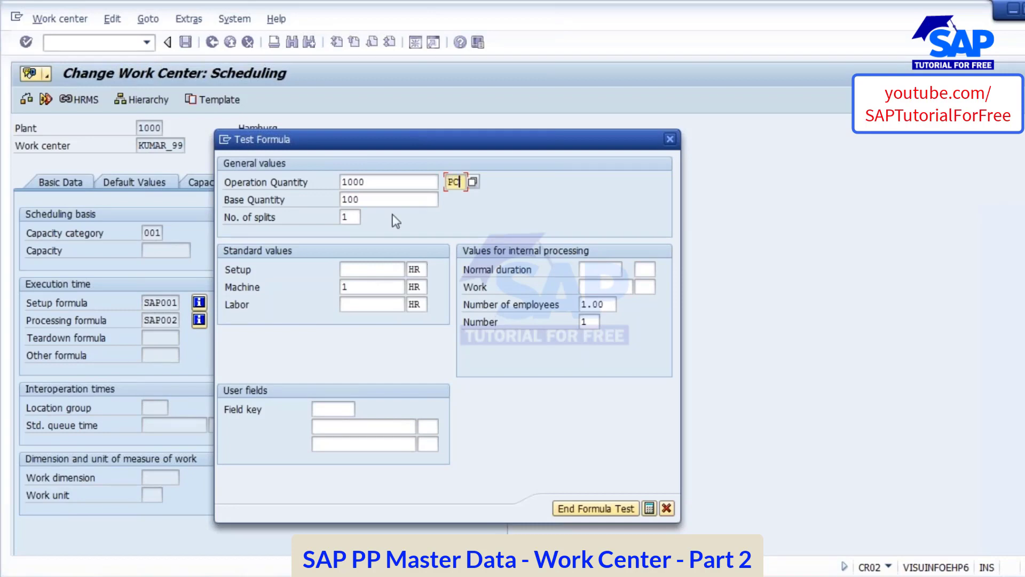
key("Tab")
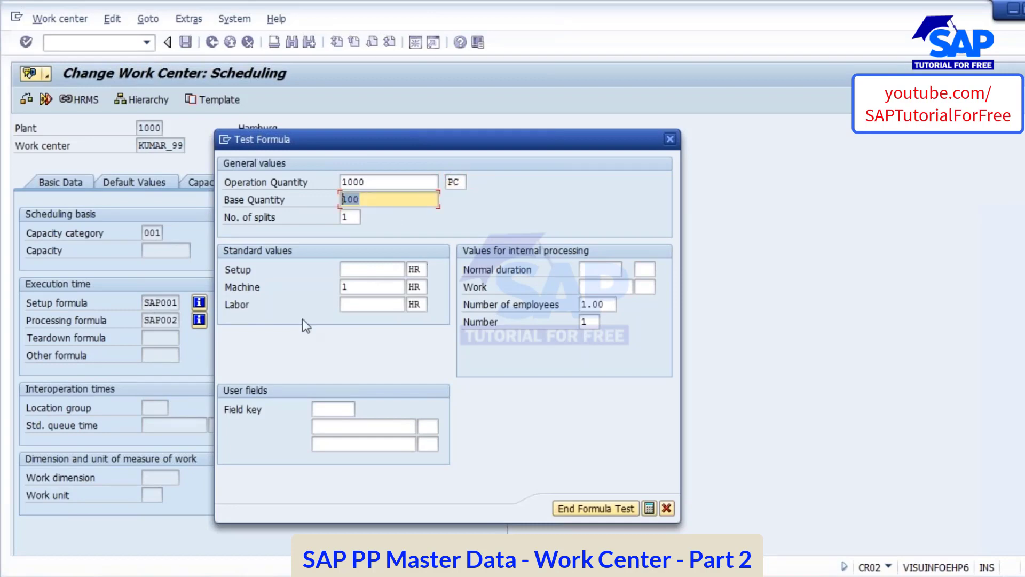
Step: Review the base quantity and Machine standard value, and run the formula test calculation
left_click(362, 288)
left_click(363, 200)
left_click(362, 288)
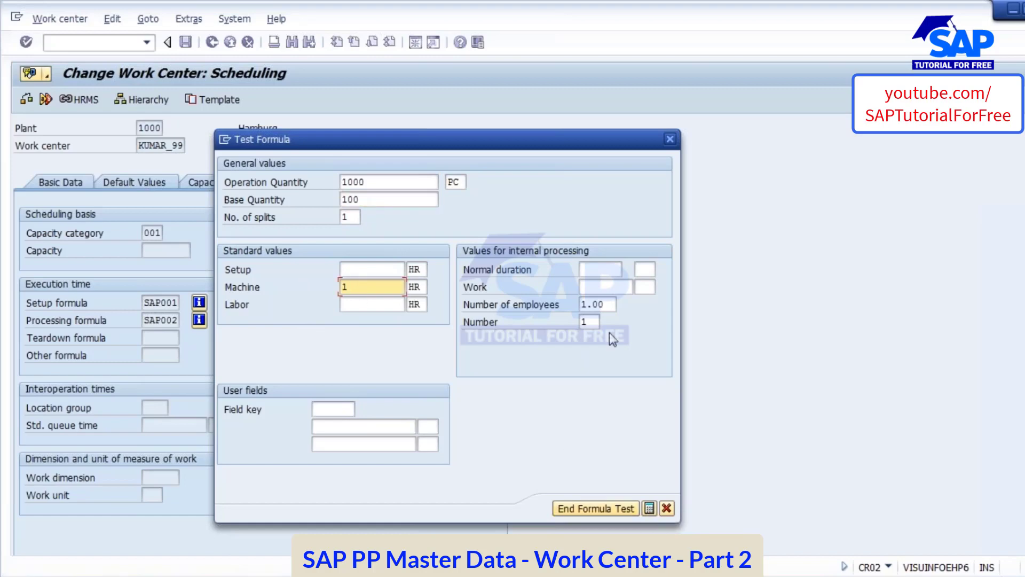
left_click(605, 288)
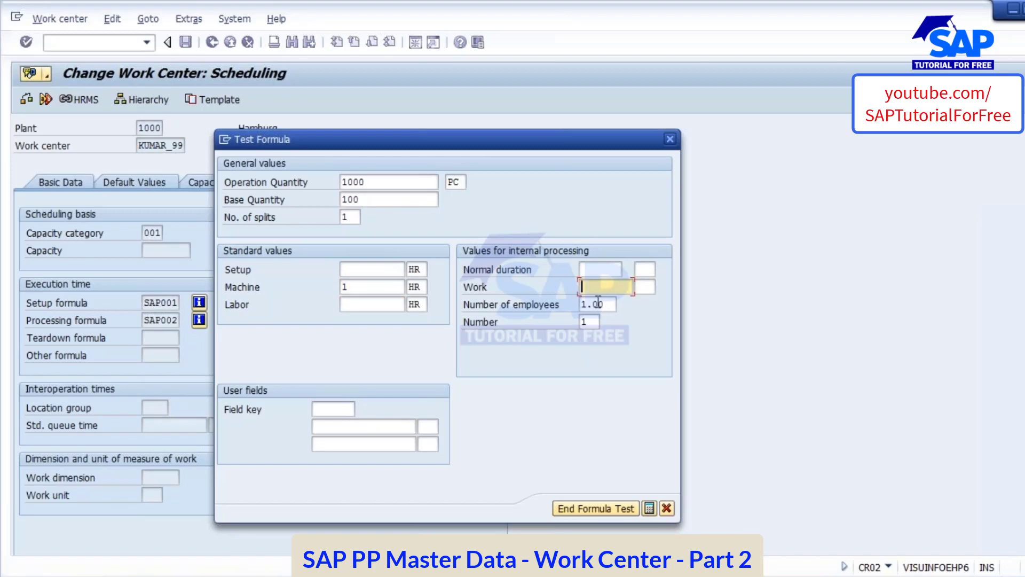
left_click(649, 510)
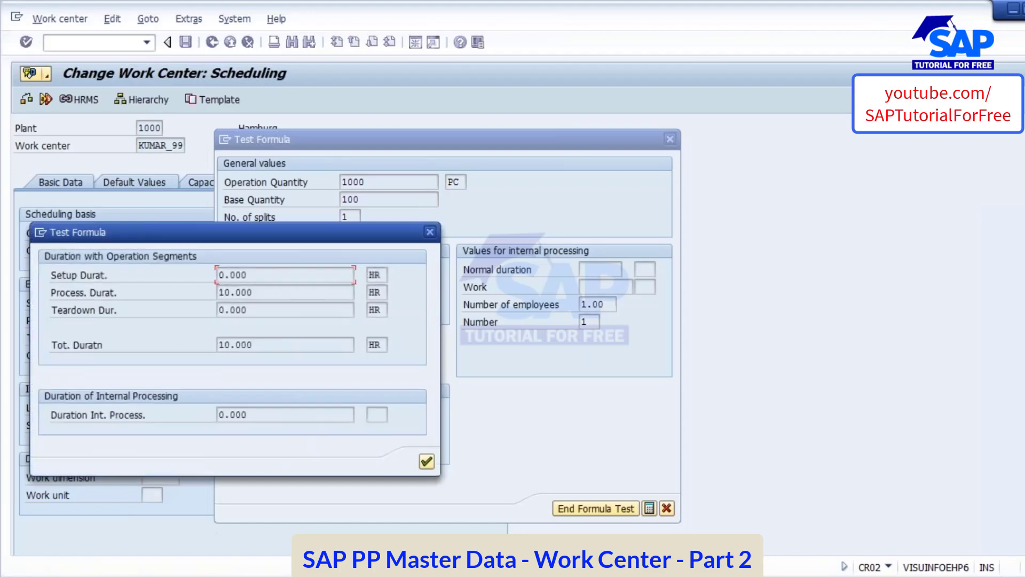
Step: Check the total duration and its unit in the test results, and close the formula test
left_click_drag(260, 345, 219, 344)
left_click(268, 346)
double_click(255, 344)
left_click(385, 346)
left_click_drag(257, 345, 185, 344)
left_click(427, 461)
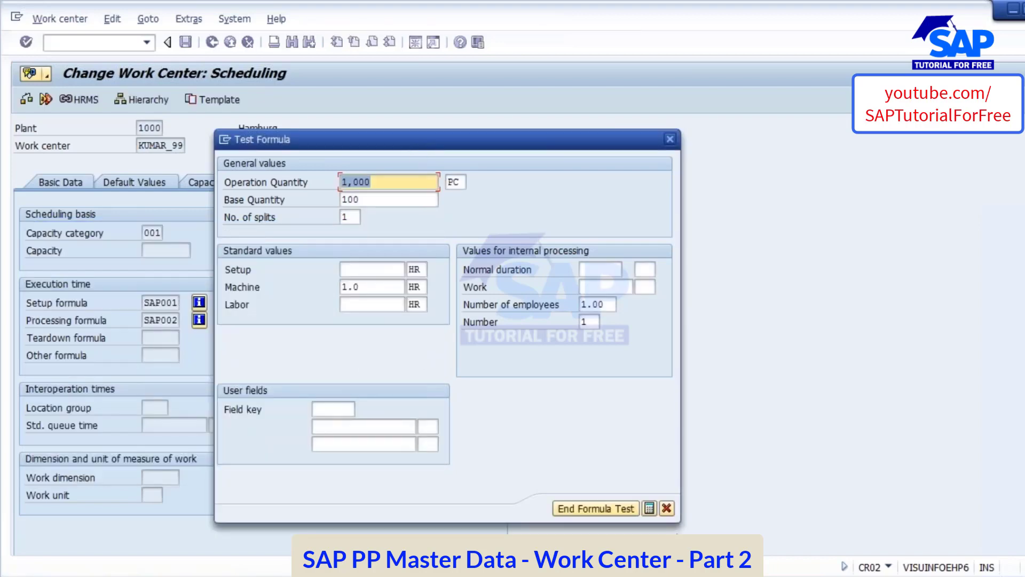
left_click(667, 508)
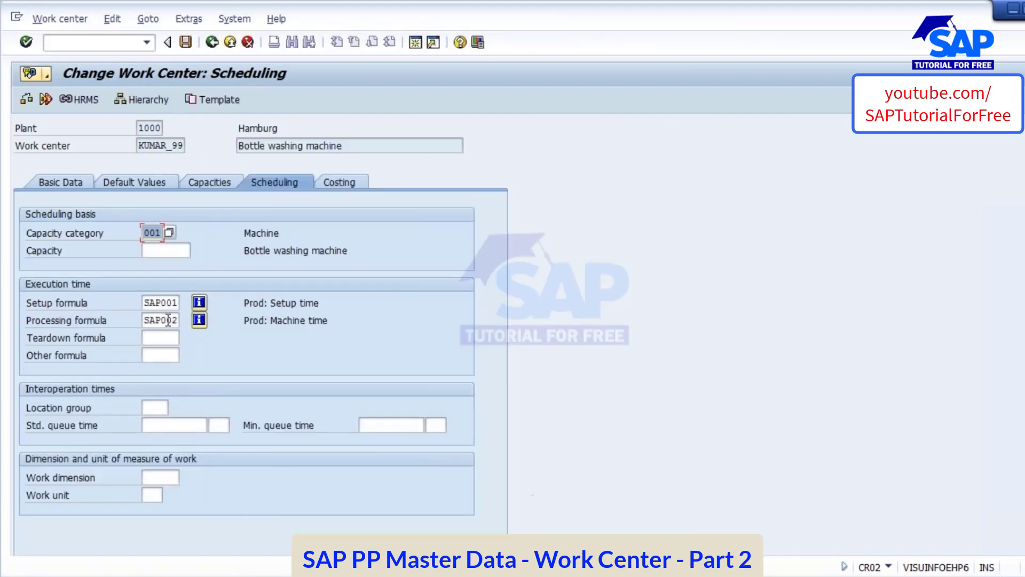
Step: Display the setup formula SAP001, examine its definition, and close the formula display
scroll(448, 418, "down", 3)
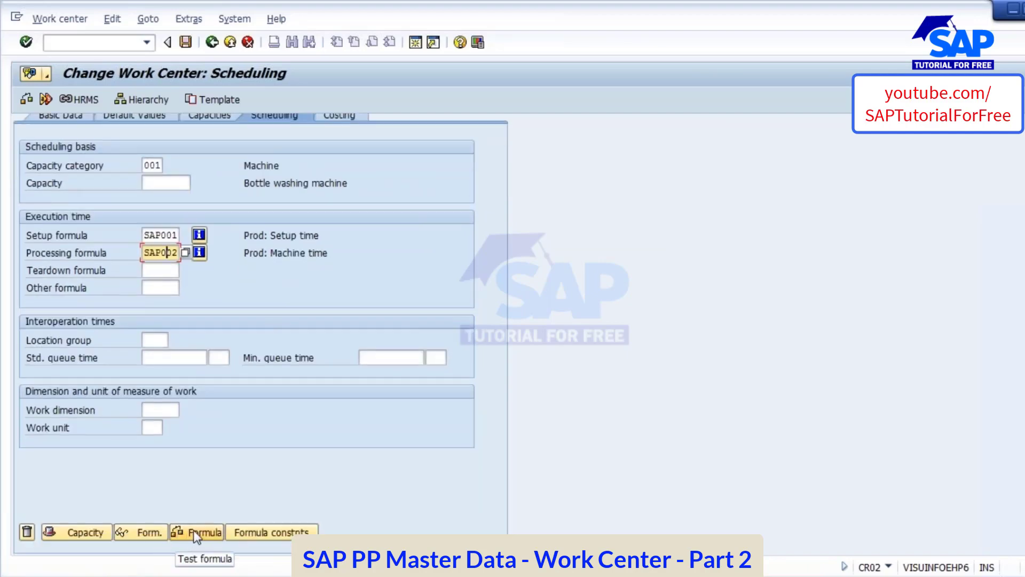
left_click(199, 235)
left_click_drag(164, 327, 102, 327)
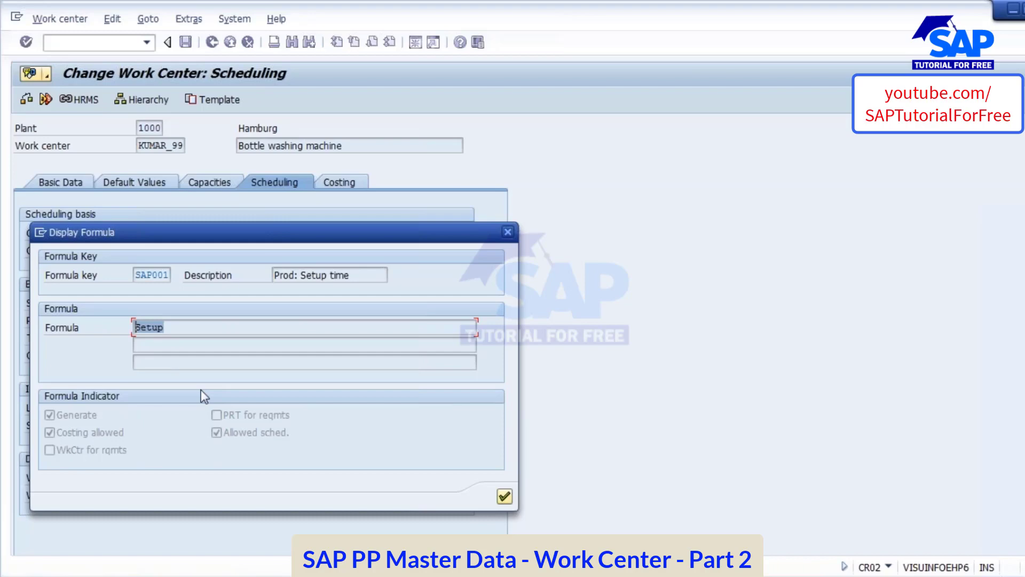
left_click(178, 331)
double_click(171, 327)
left_click_drag(235, 227, 393, 195)
left_click(662, 465)
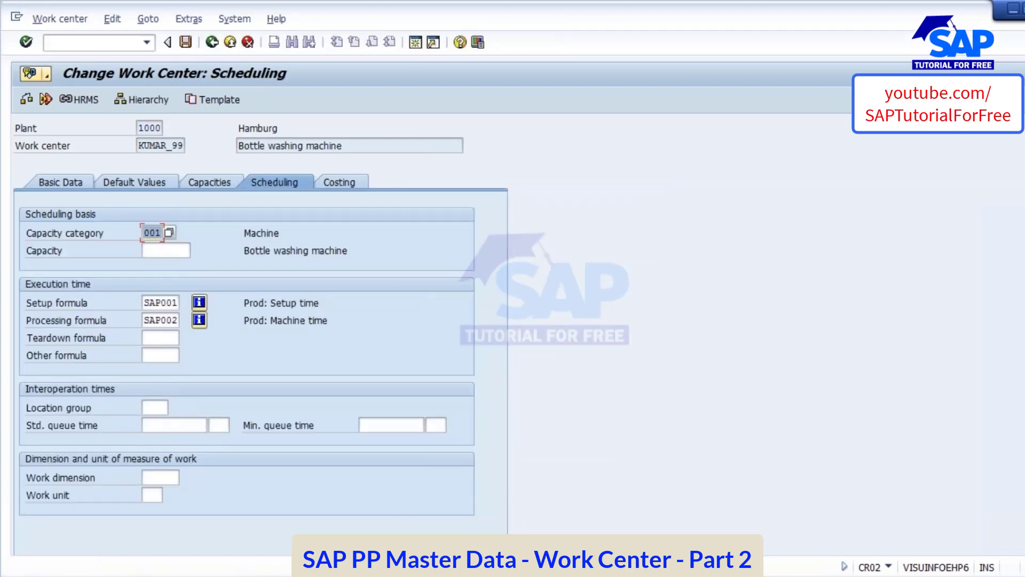
Step: Review the setup and processing formula keys, and check them against the worked example in Notepad before returning to SAP
left_click(161, 322)
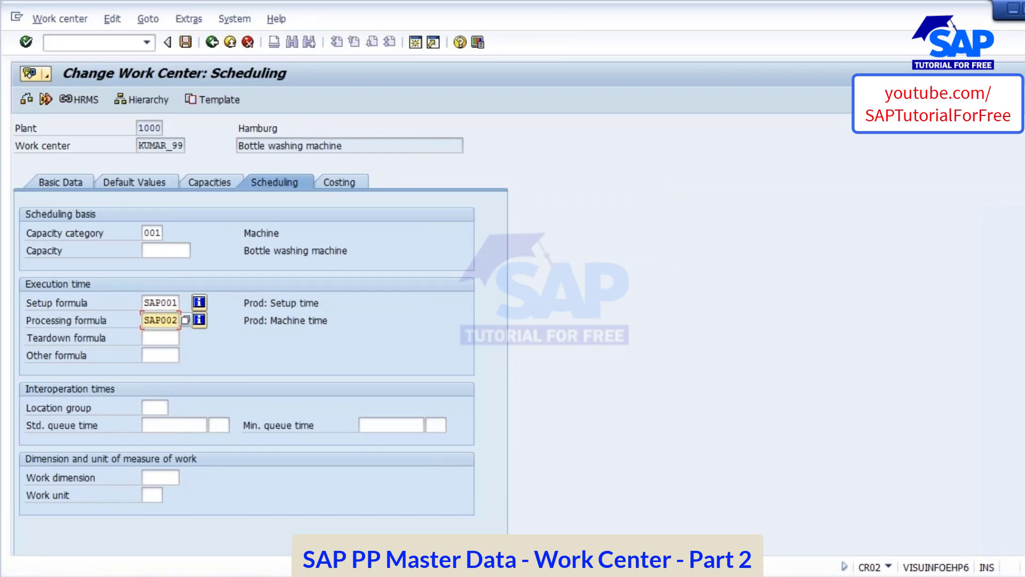
left_click(162, 303)
left_click(169, 320)
left_click(441, 496)
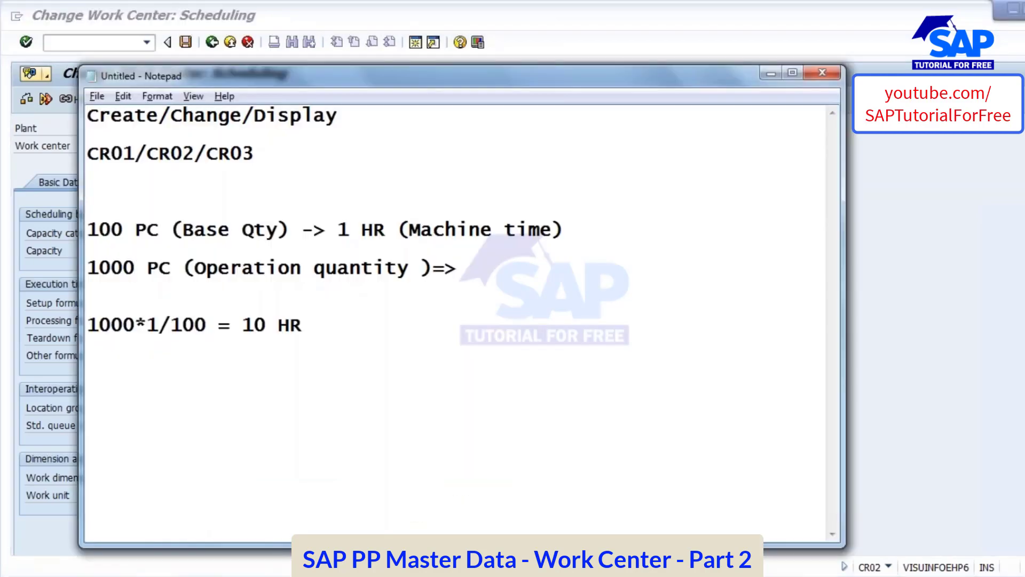
left_click(770, 73)
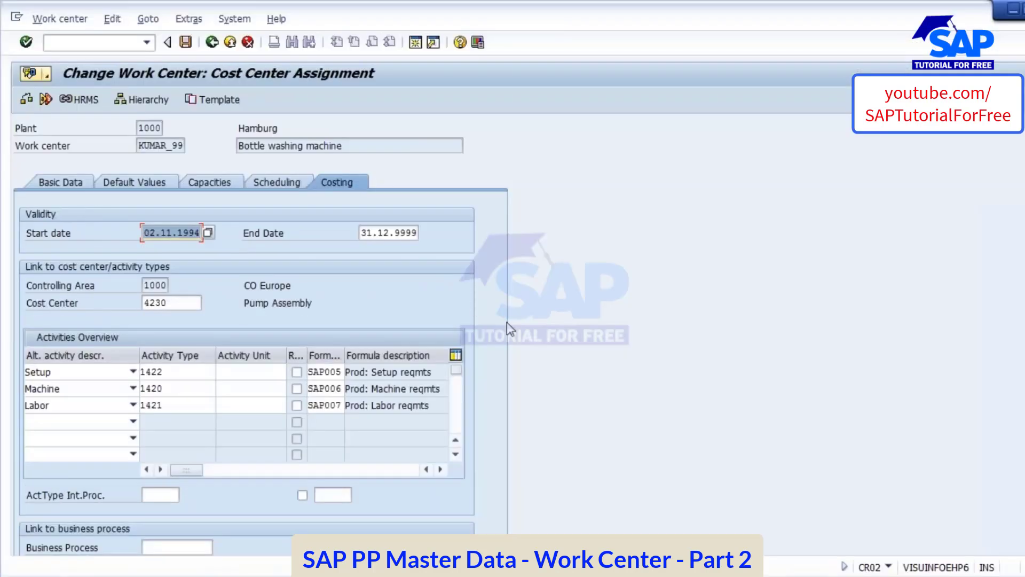
Step: Examine the cost center and the setup, machine and labor activity types in the work center's costing data
double_click(172, 303)
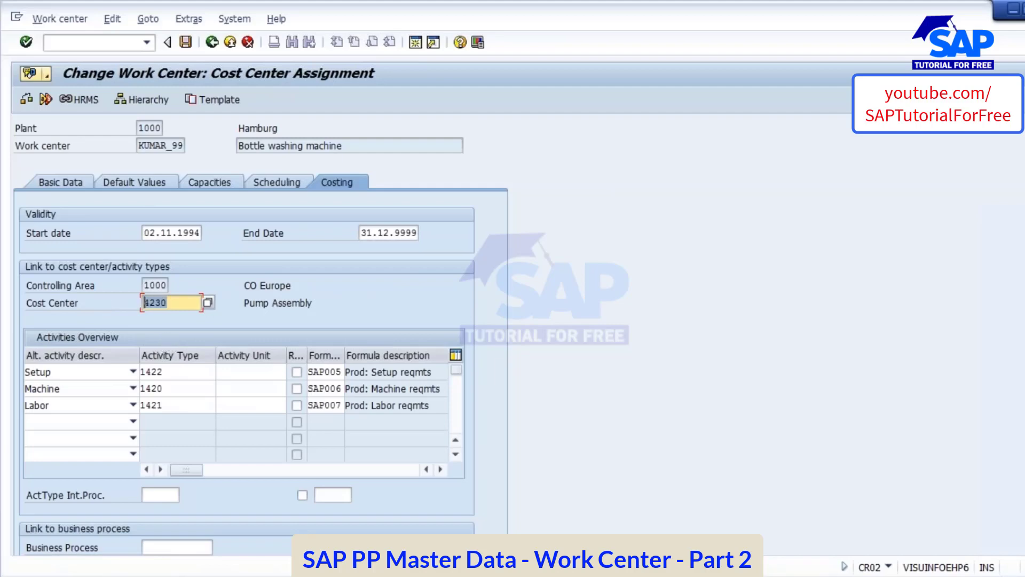
left_click(158, 306)
double_click(159, 306)
left_click(163, 372)
left_click(167, 404)
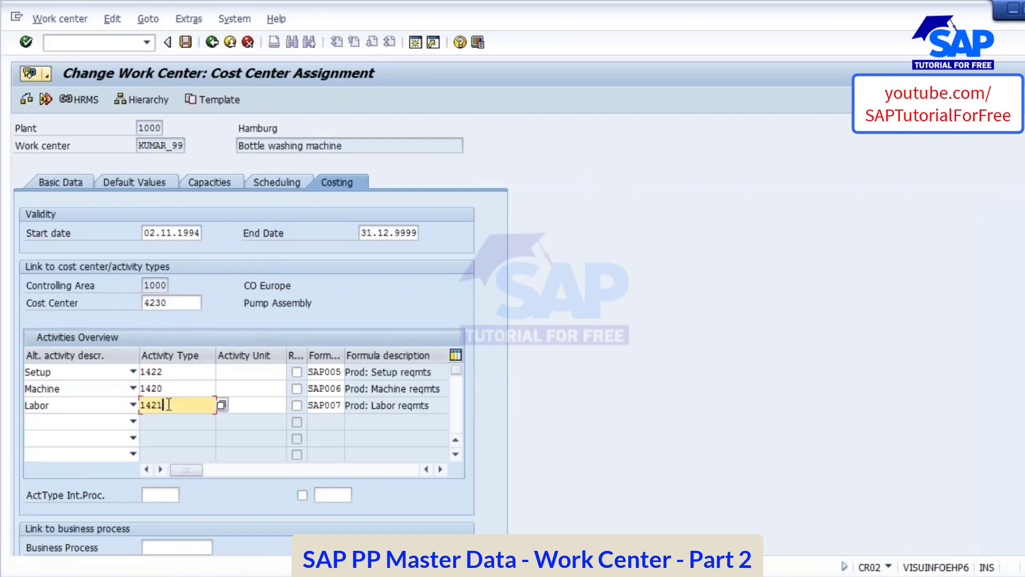
left_click(169, 388)
left_click(167, 406)
Step: Check the Setup, Machine and Labor key words under the standard values in the work center's basic data
left_click(63, 184)
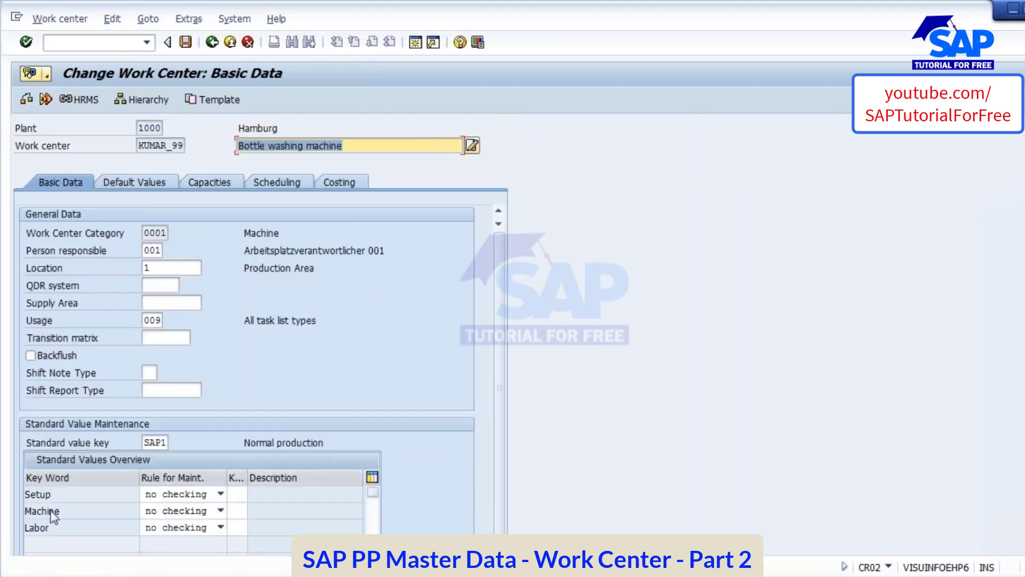
double_click(54, 494)
double_click(60, 511)
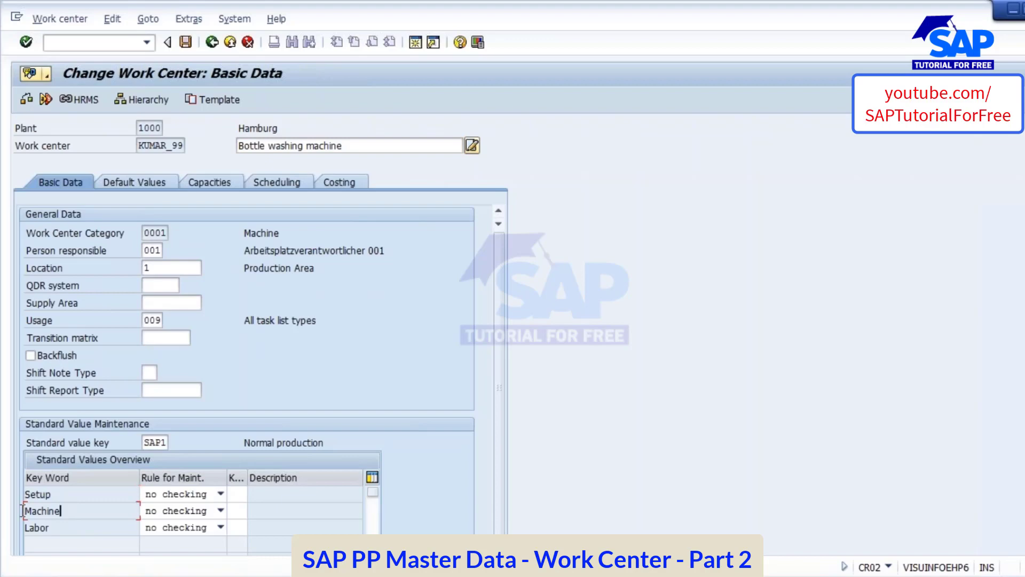
double_click(56, 526)
Step: Return to the costing data and compare the activity type of each activity with the standard value key words
left_click(339, 183)
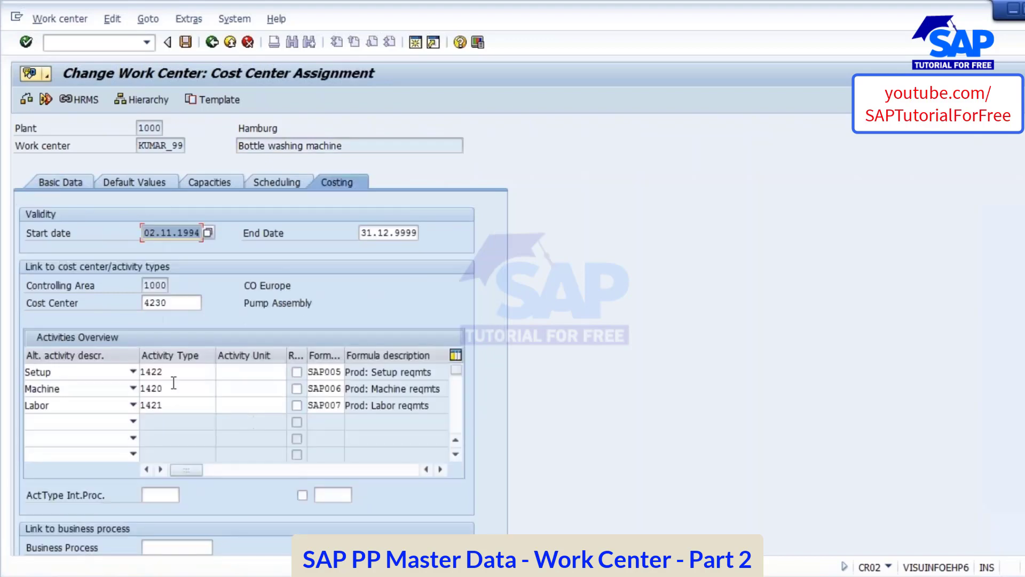
double_click(177, 371)
double_click(149, 388)
double_click(150, 405)
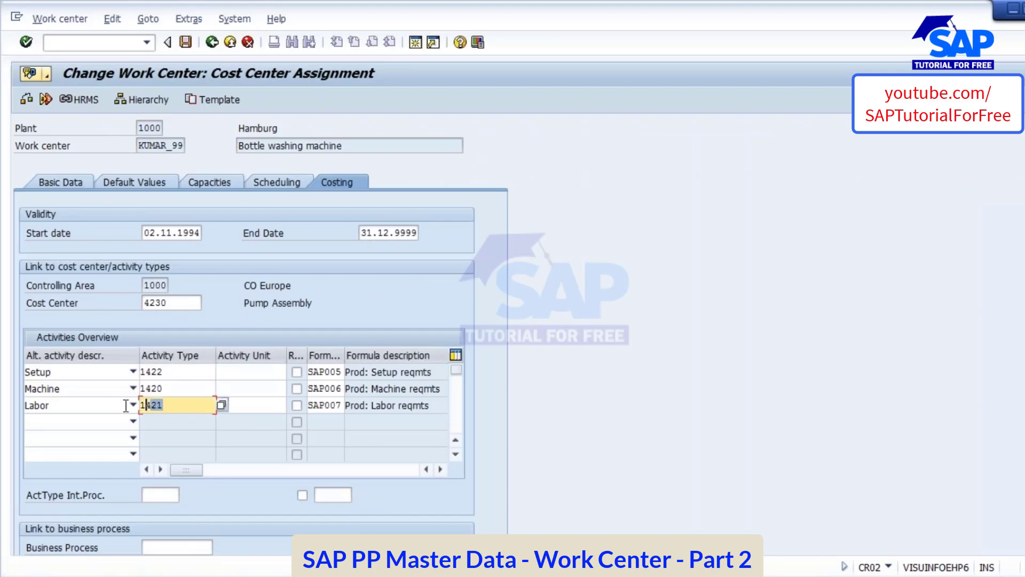
Step: Set the activity unit of the Setup, Machine and Labor activities to HR in the costing data and check their activity types
double_click(172, 371)
double_click(164, 388)
double_click(167, 405)
left_click(235, 374)
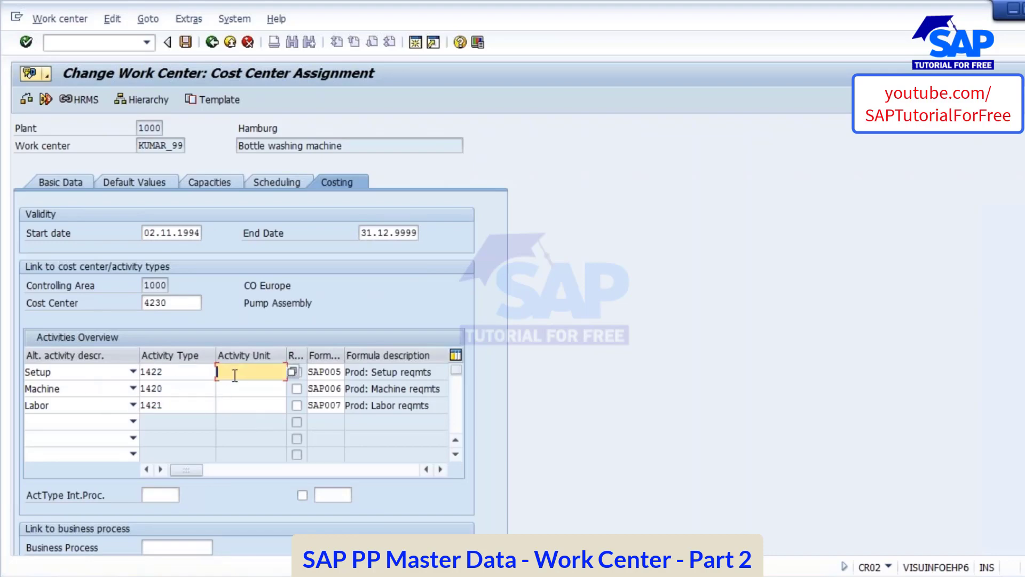
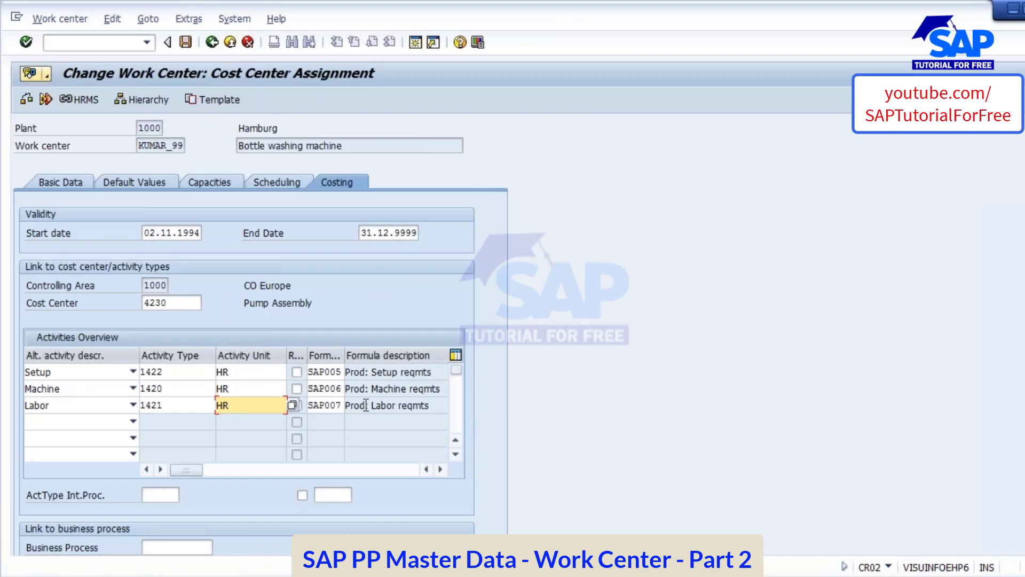
double_click(177, 373)
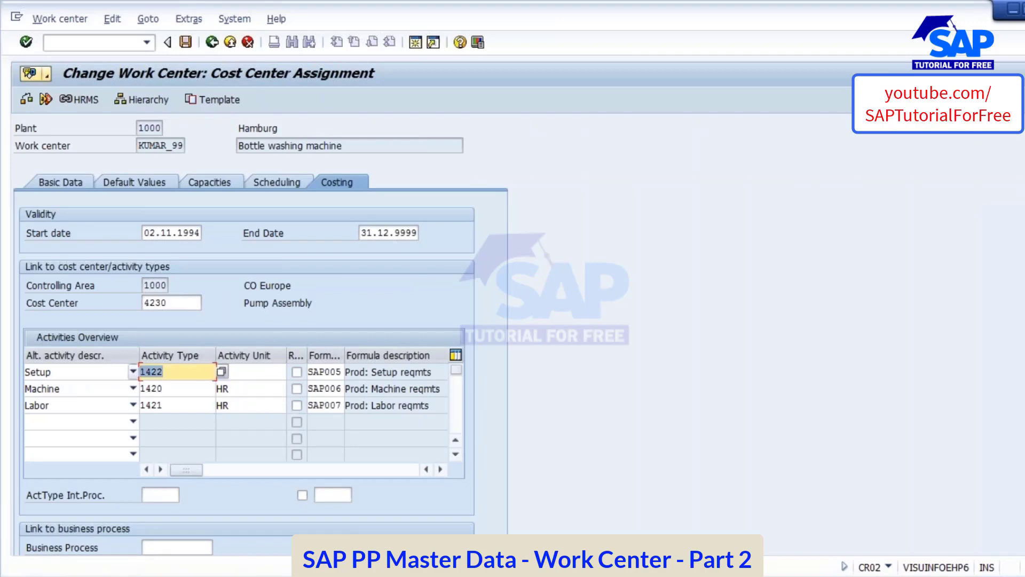
double_click(178, 389)
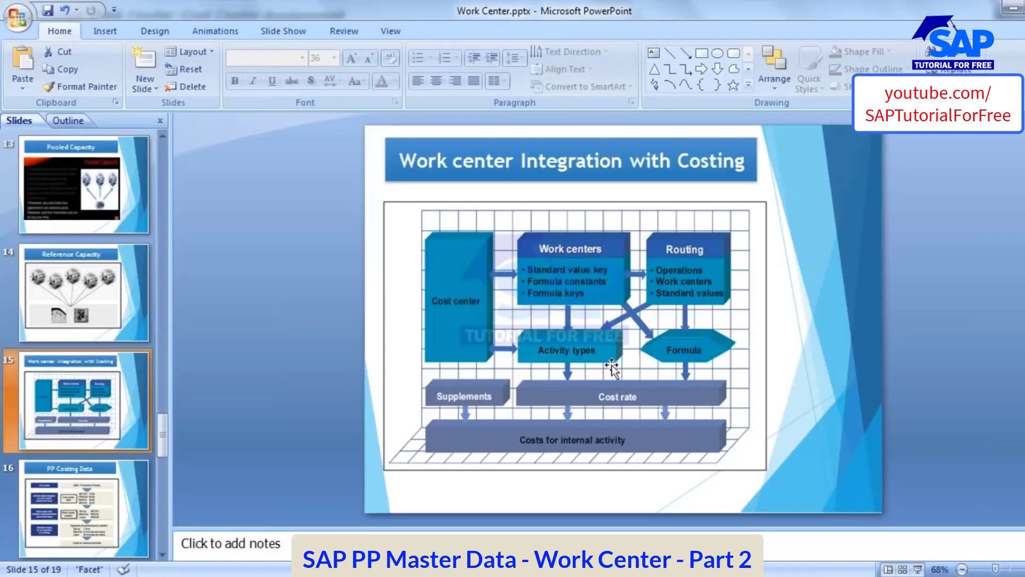
Step: Present the Work center Integration with Costing slide full screen and ink-mark the path from cost center, work center and routing to internal activity costs
left_click(916, 569)
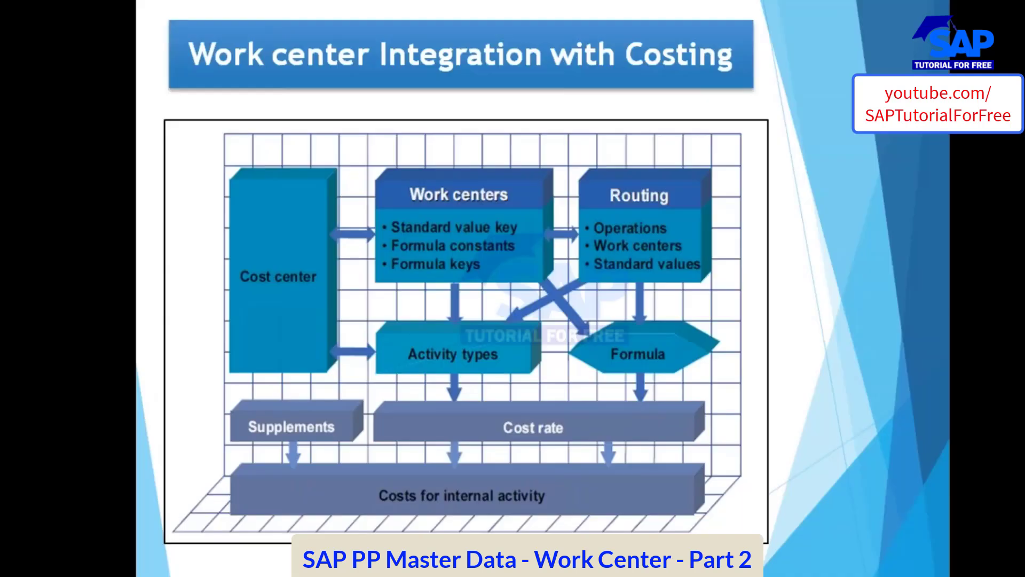
mouse_move(255, 194)
left_mouse_down()
mouse_move(214, 363)
mouse_move(333, 243)
mouse_move(254, 210)
left_mouse_up()
left_click_drag(316, 318, 434, 343)
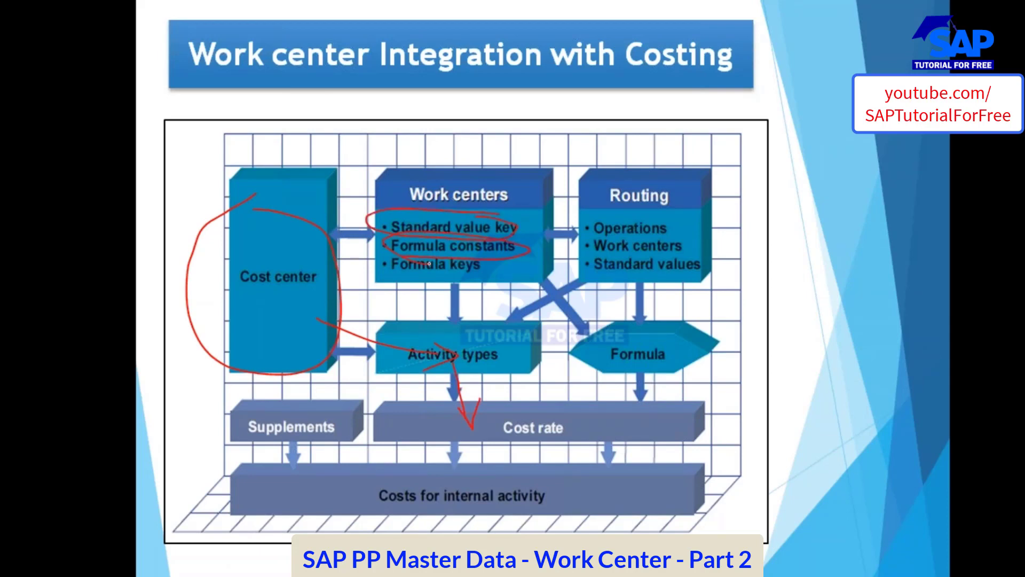
left_click_drag(464, 180, 606, 216)
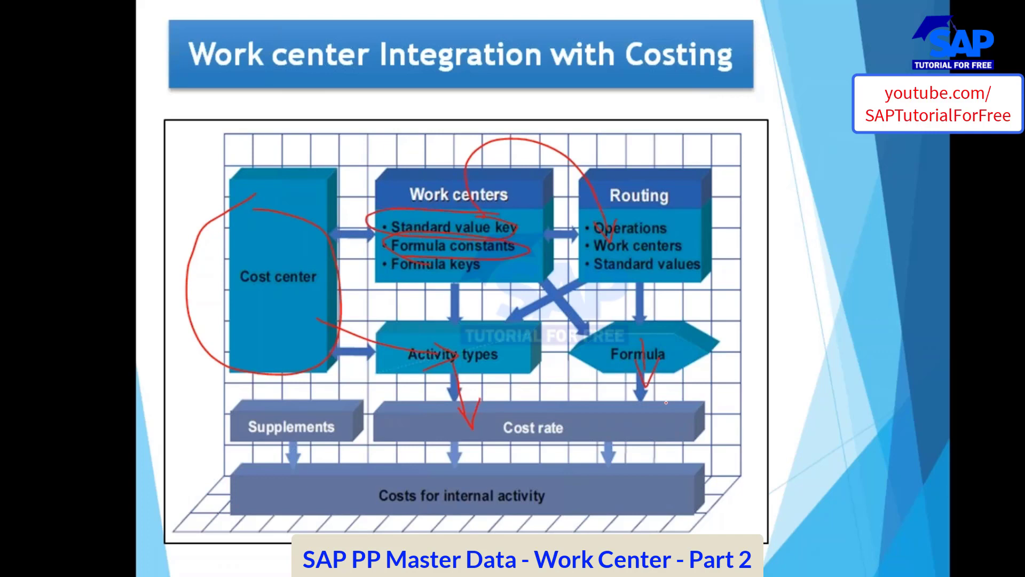
mouse_move(650, 388)
left_mouse_down()
mouse_move(520, 418)
mouse_move(513, 404)
left_mouse_up()
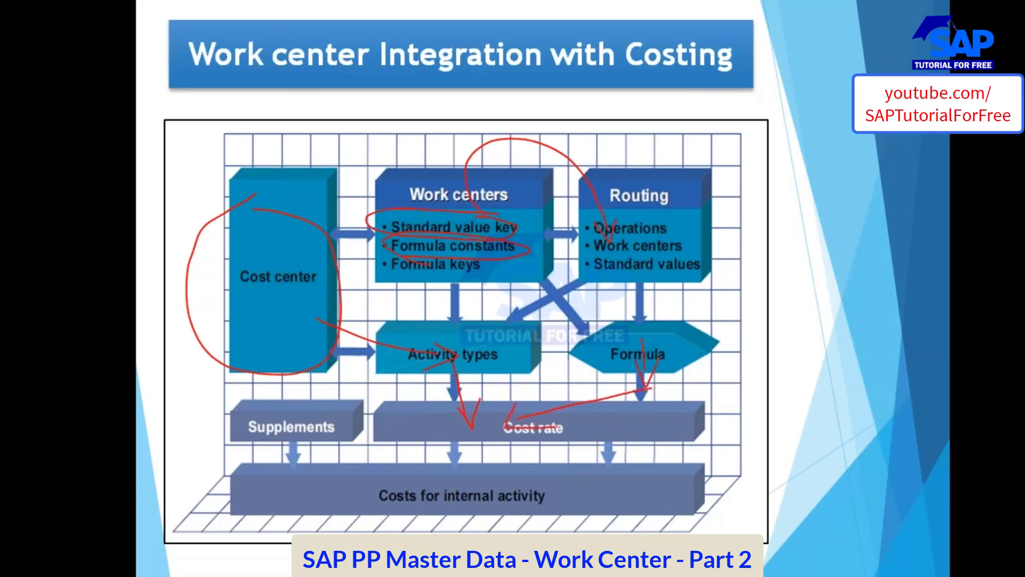
mouse_move(441, 459)
left_mouse_down()
mouse_move(365, 532)
mouse_move(482, 451)
mouse_move(409, 464)
left_mouse_up()
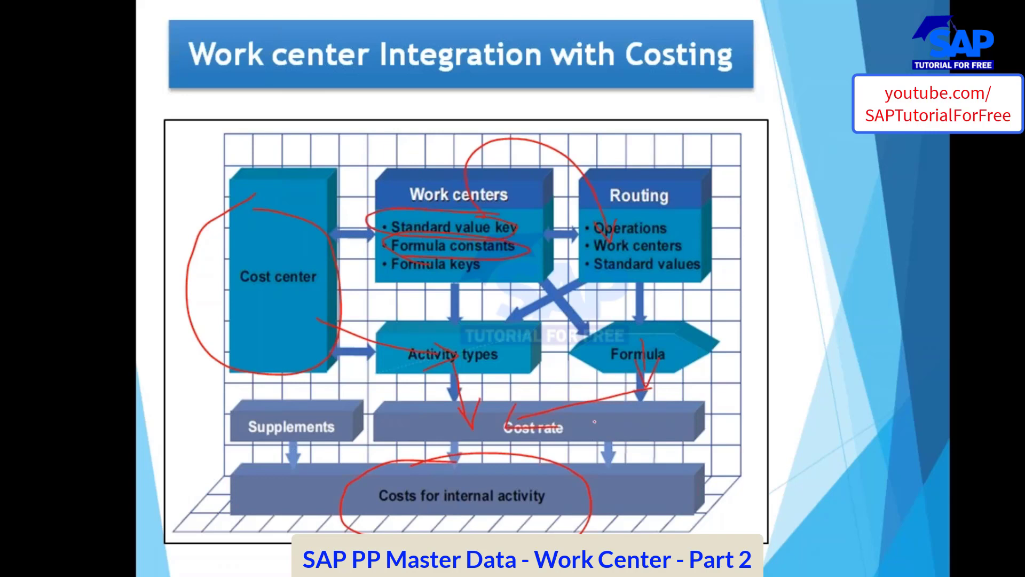
Step: Erase all ink annotations from the costing integration slide and end the slide show
mouse_move(277, 118)
left_mouse_down()
mouse_move(168, 326)
mouse_move(214, 491)
mouse_move(793, 364)
mouse_move(244, 114)
left_mouse_up()
key("e")
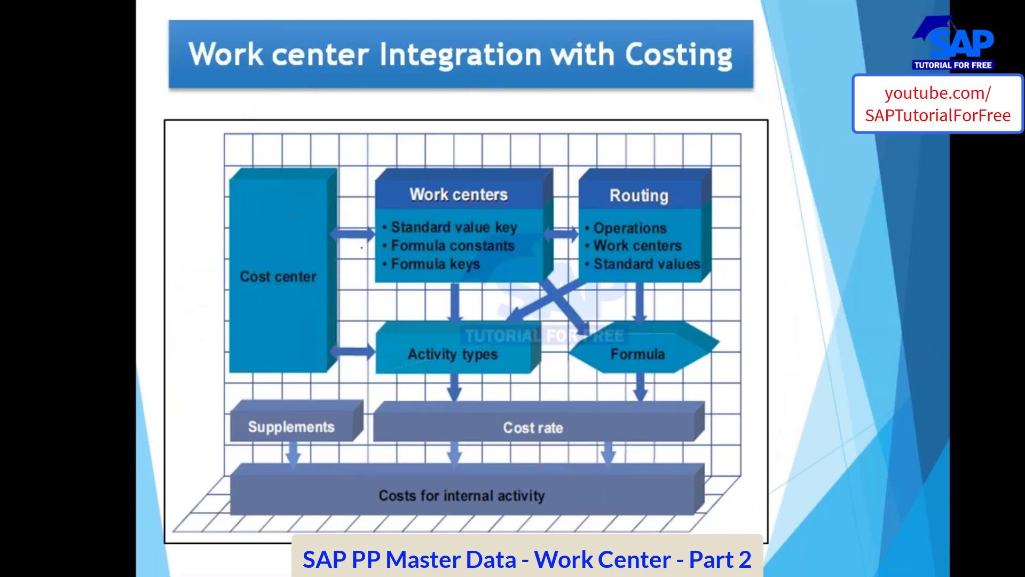
key("Escape")
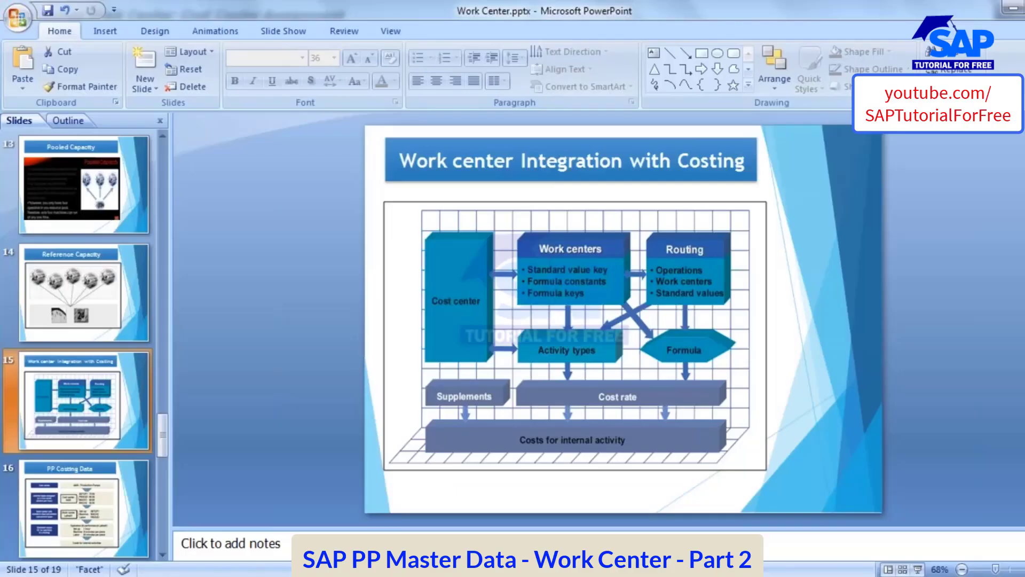
Step: Show the desktop and open the SAP.xlsx workbook in Excel
key("super+d")
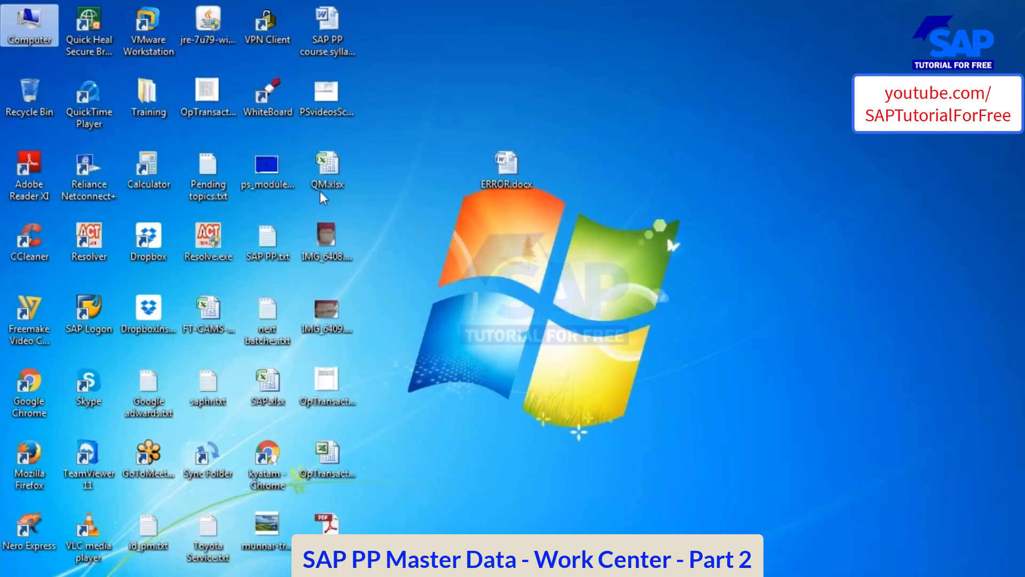
left_click(264, 386)
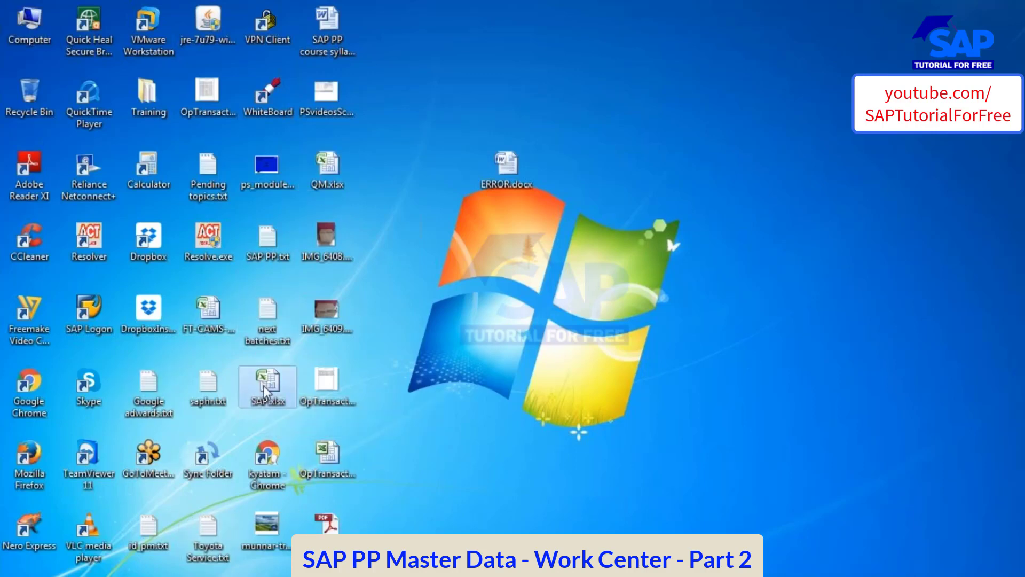
double_click(263, 385)
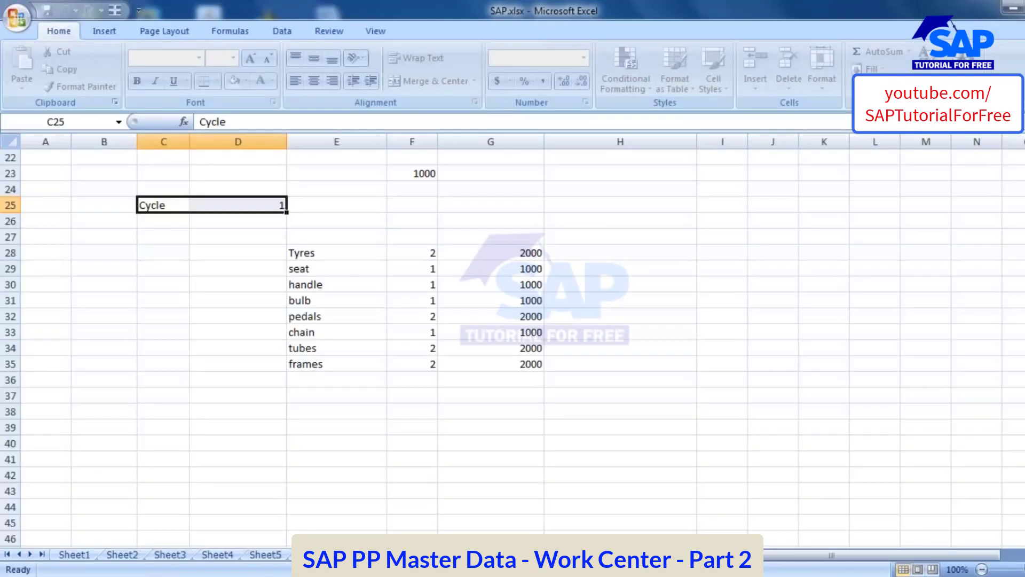
Step: Look through the workbook's sheets for the product A cost calculation example on Sheet4
left_click(74, 555)
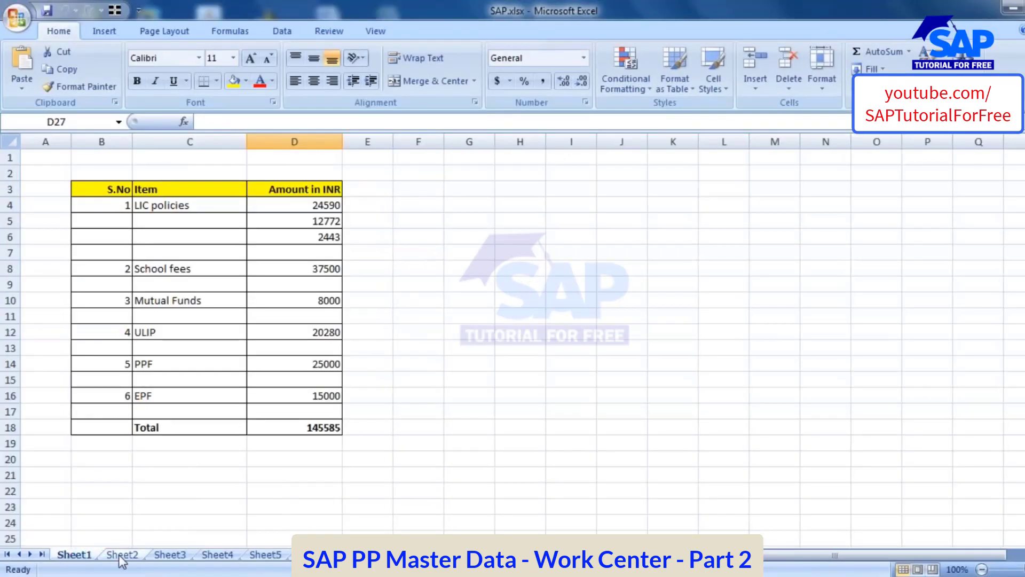
left_click(170, 554)
left_click(125, 554)
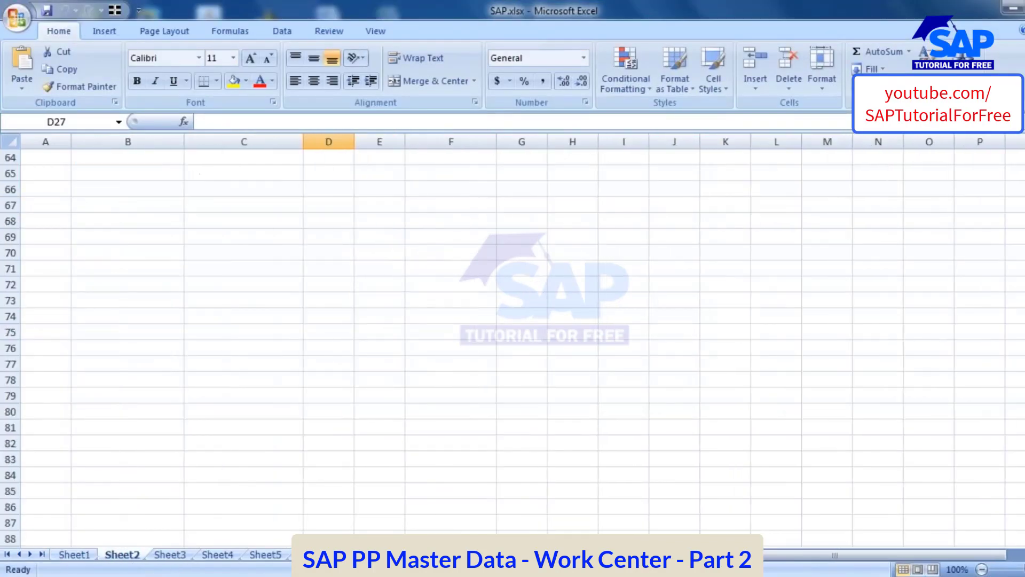
scroll(269, 440, "up", 14)
scroll(270, 440, "up", 7)
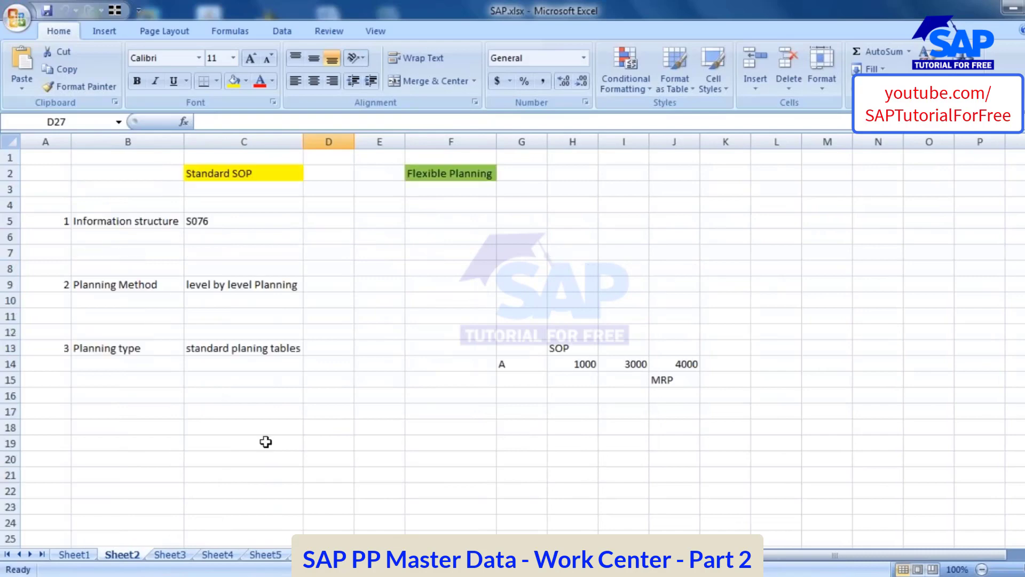
left_click(216, 554)
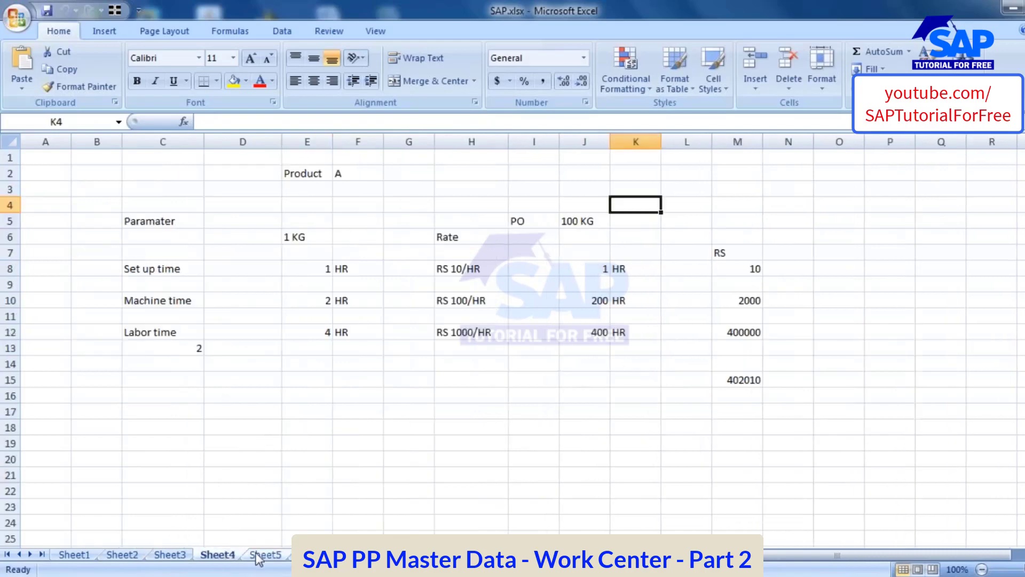
Step: Delete the empty column D between the parameters and their values on Sheet4
left_click(387, 396)
left_click(243, 141)
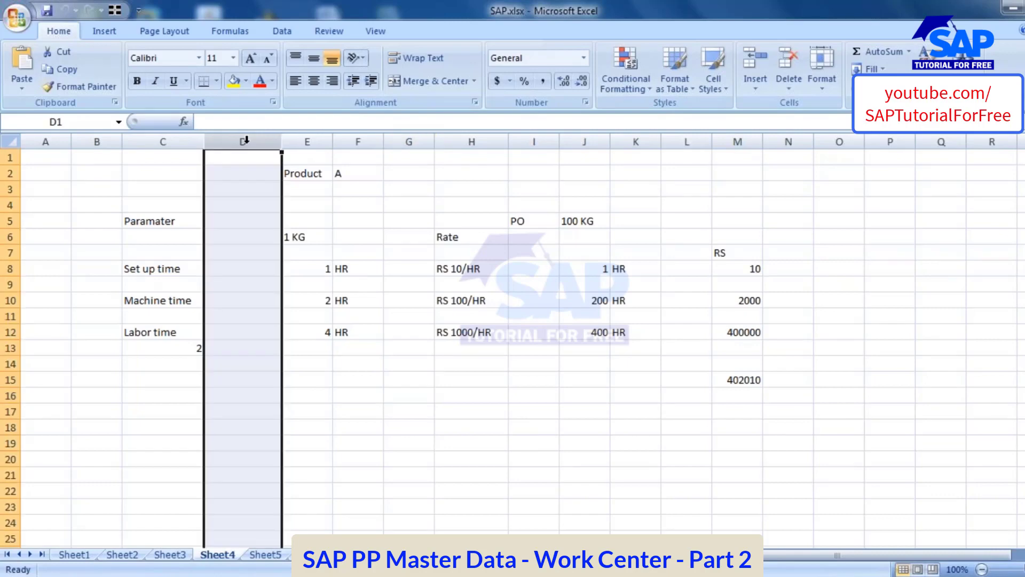
right_click(247, 146)
left_click(288, 243)
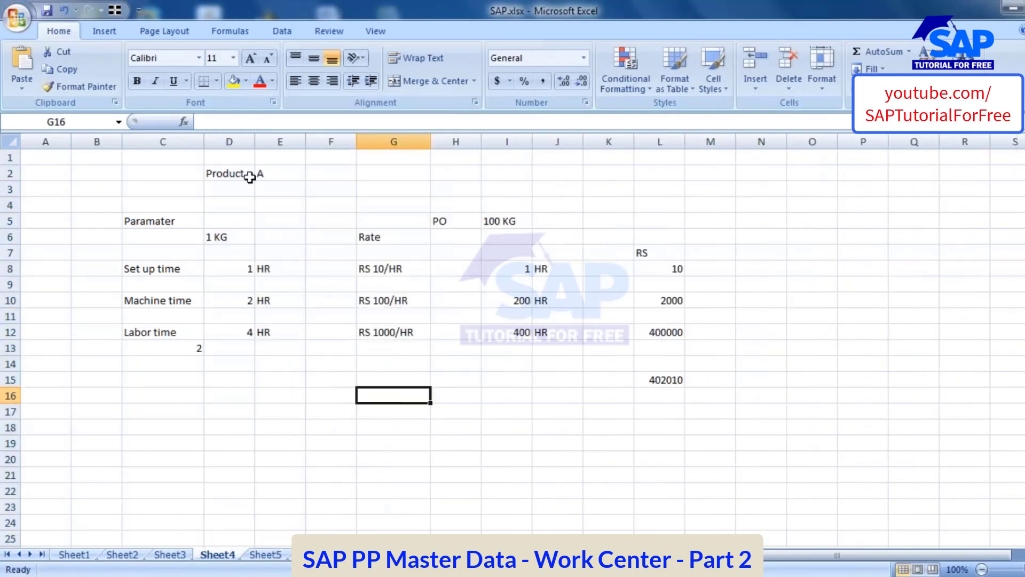
Step: Examine product A's 1 KG base quantity with its set up, machine and labor times in the example
left_click_drag(231, 174, 280, 173)
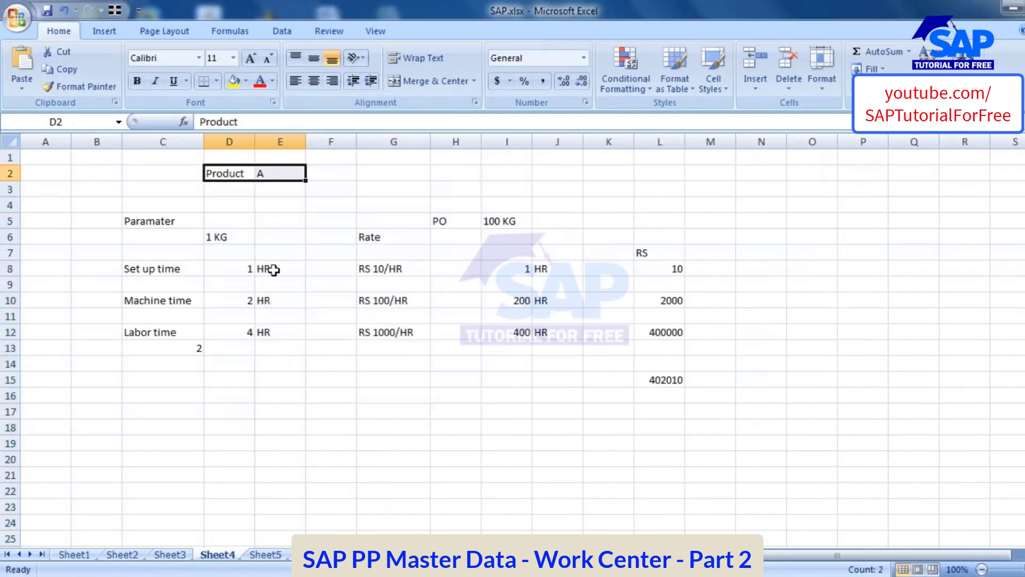
left_click(231, 241)
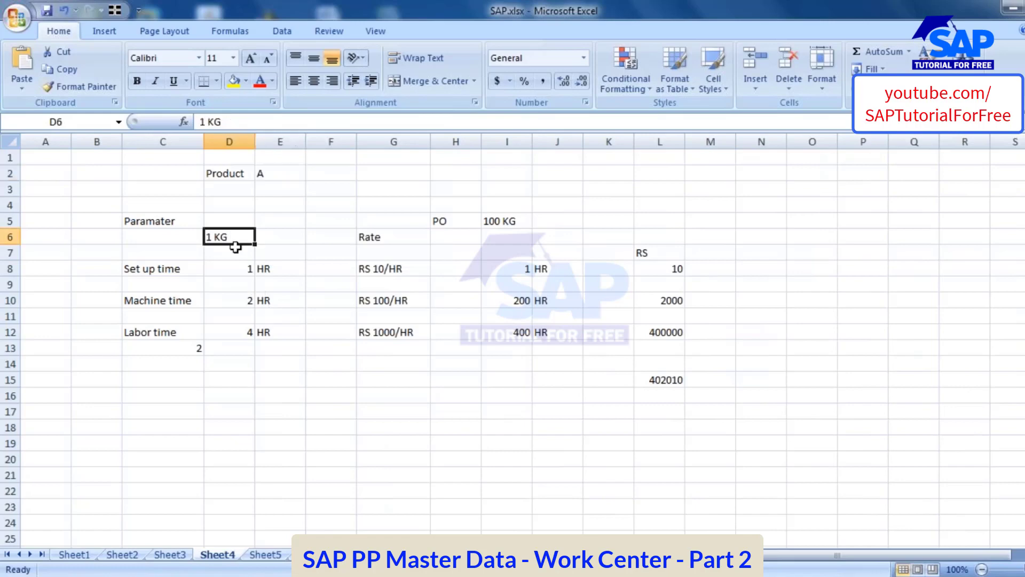
left_click(160, 269)
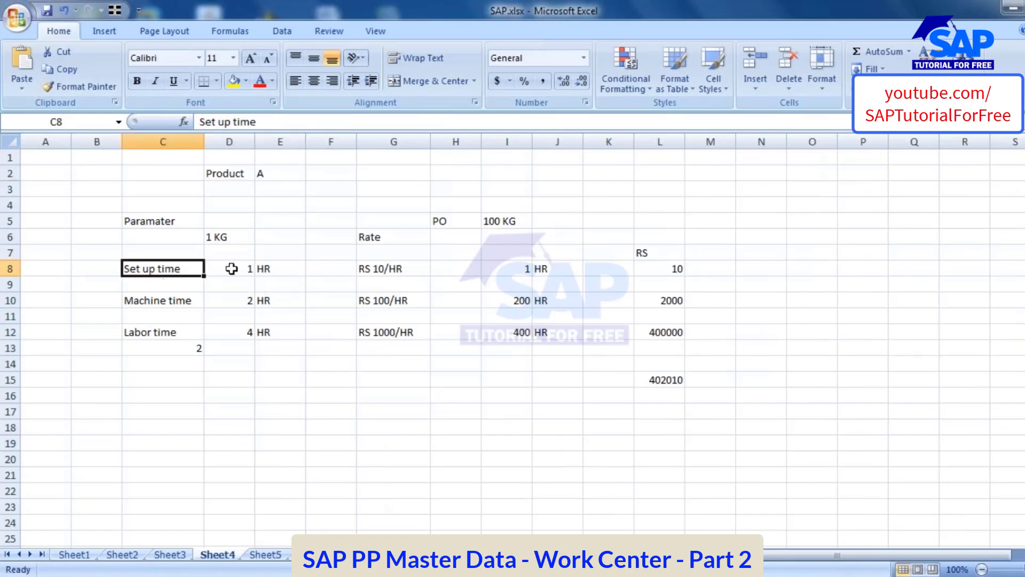
left_click(231, 268)
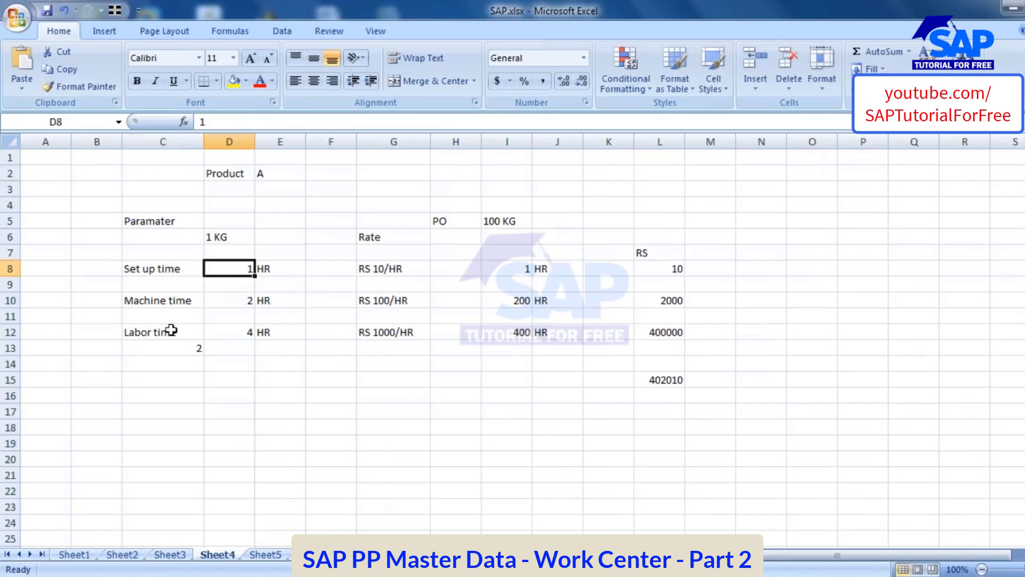
left_click(161, 301)
left_click(232, 300)
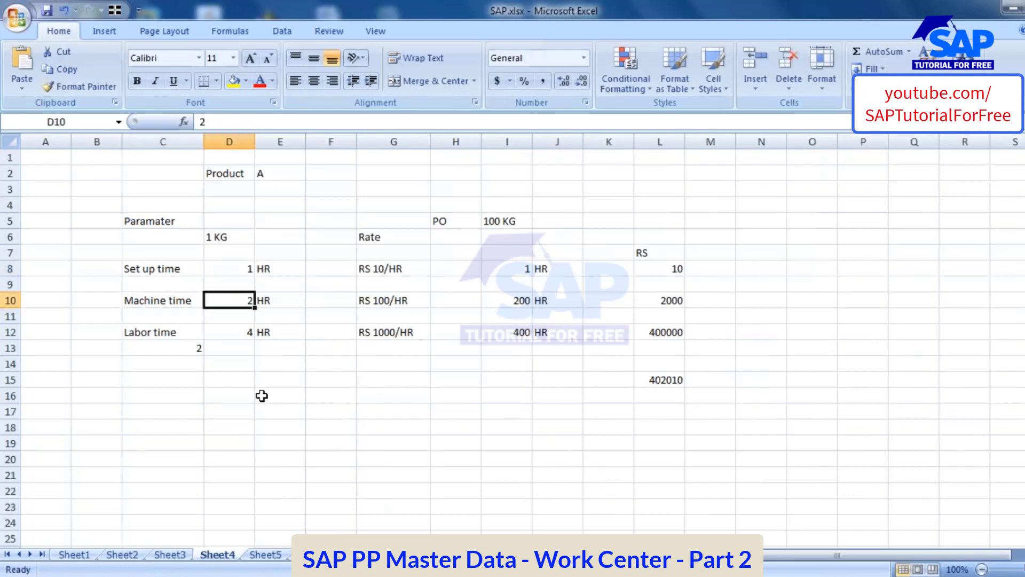
left_click(157, 335)
left_click(227, 332)
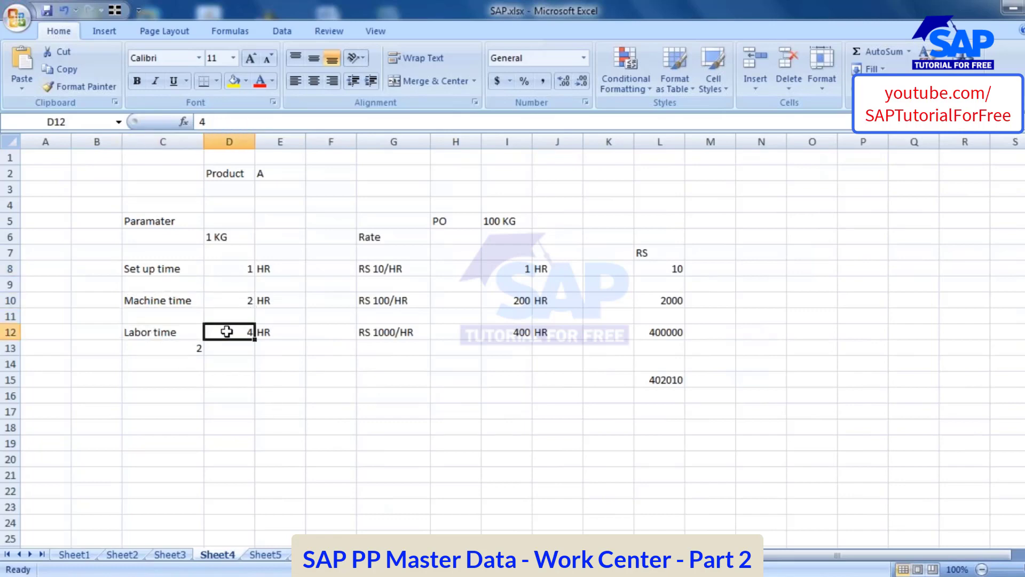
Step: Left-align the number in cell C13 beneath Labor time and check it against the machine and labor hours
left_click(183, 347)
left_click(295, 80)
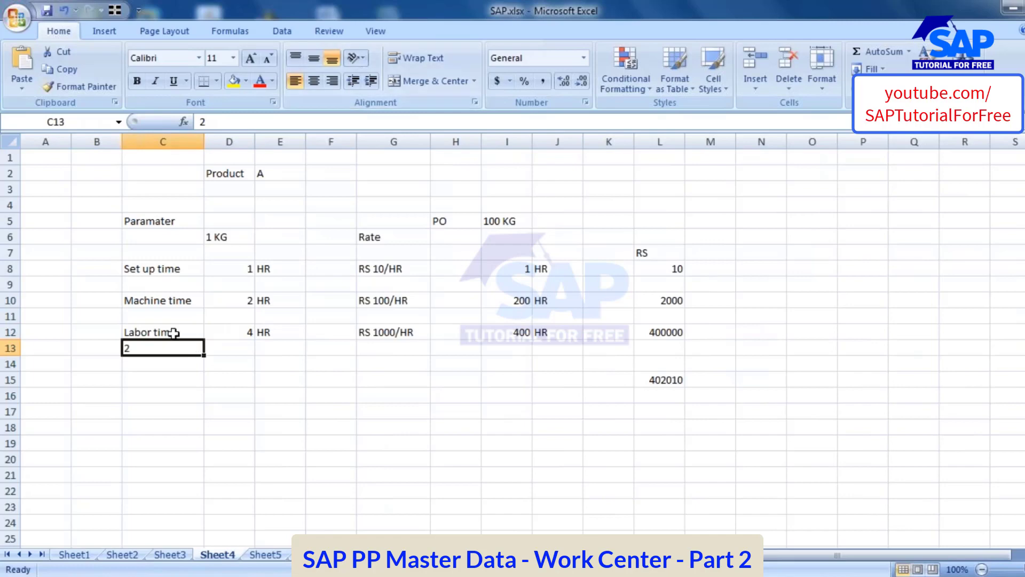
left_click(240, 300)
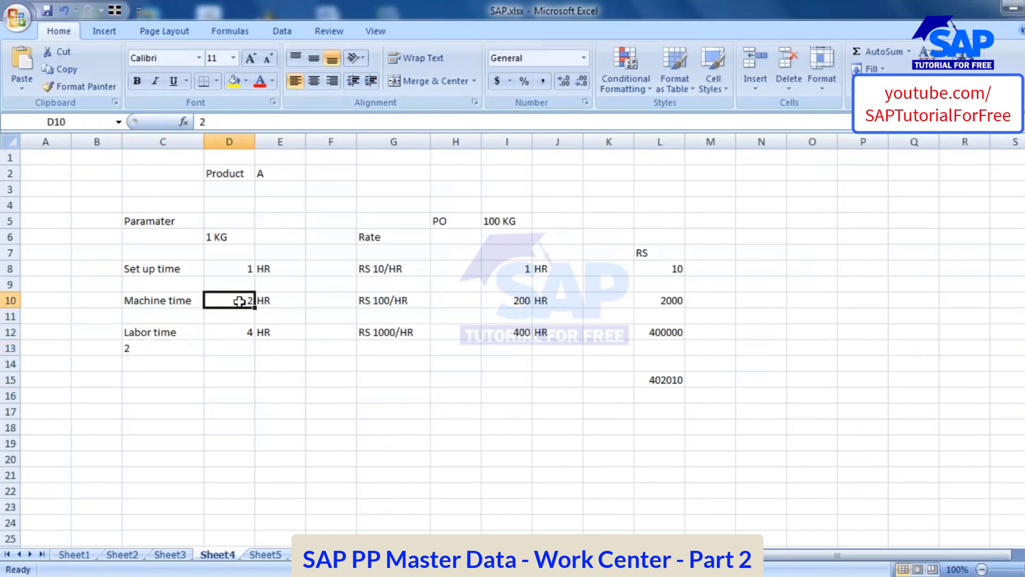
left_click(247, 331)
Step: Highlight the set up, machine and labor time values in D8:D12 with a yellow fill
left_click_drag(245, 267, 238, 327)
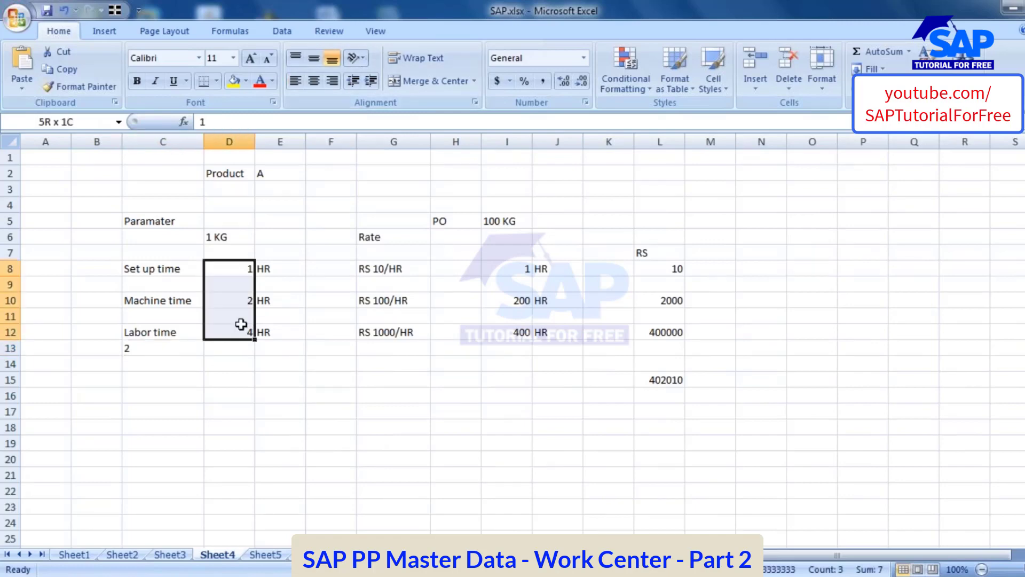
left_click(224, 237)
left_click_drag(237, 267, 239, 332)
left_click(227, 84)
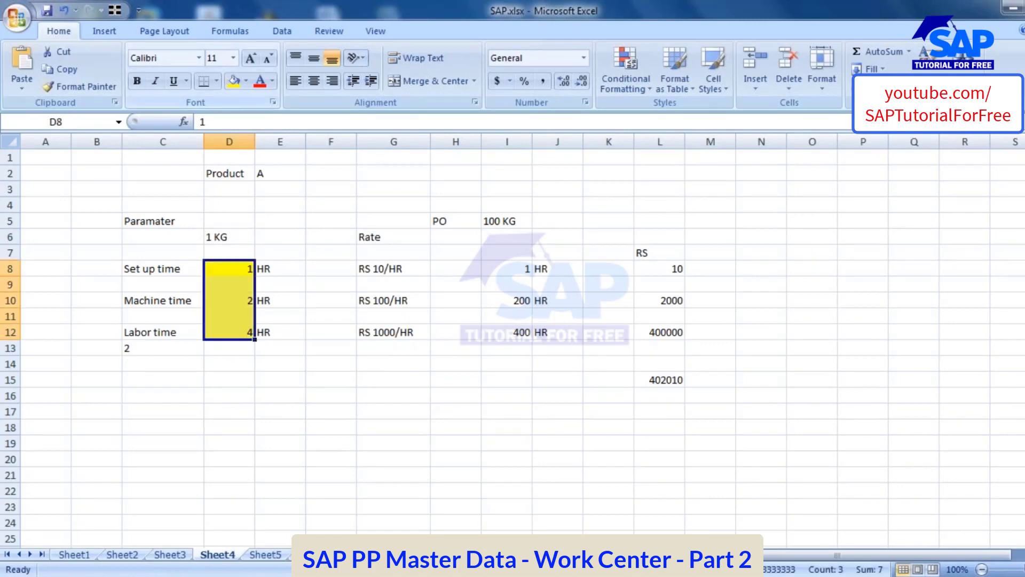
left_click(191, 238)
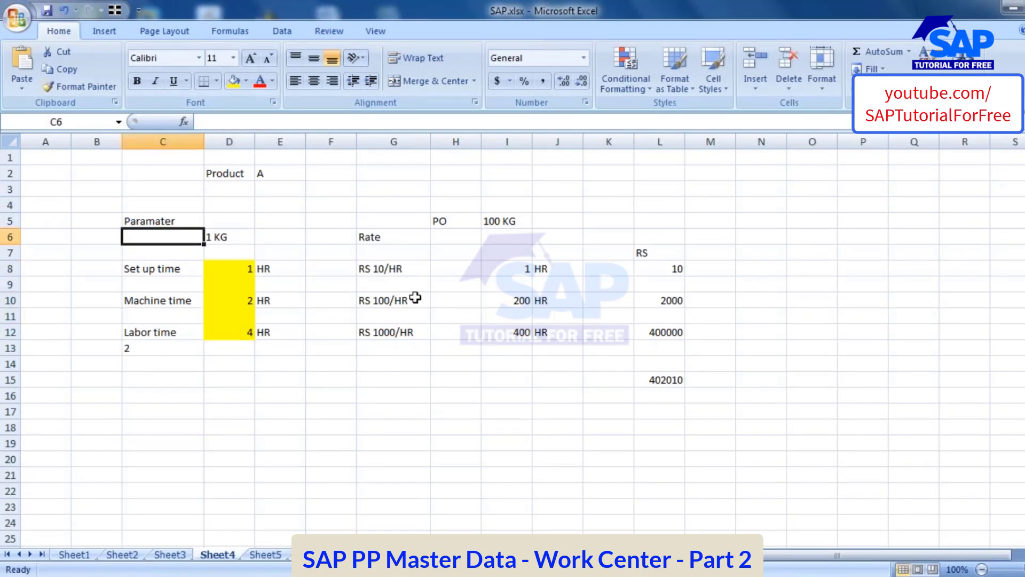
Step: Enter KP26 in cell G5, above the Rate heading
left_click(373, 219)
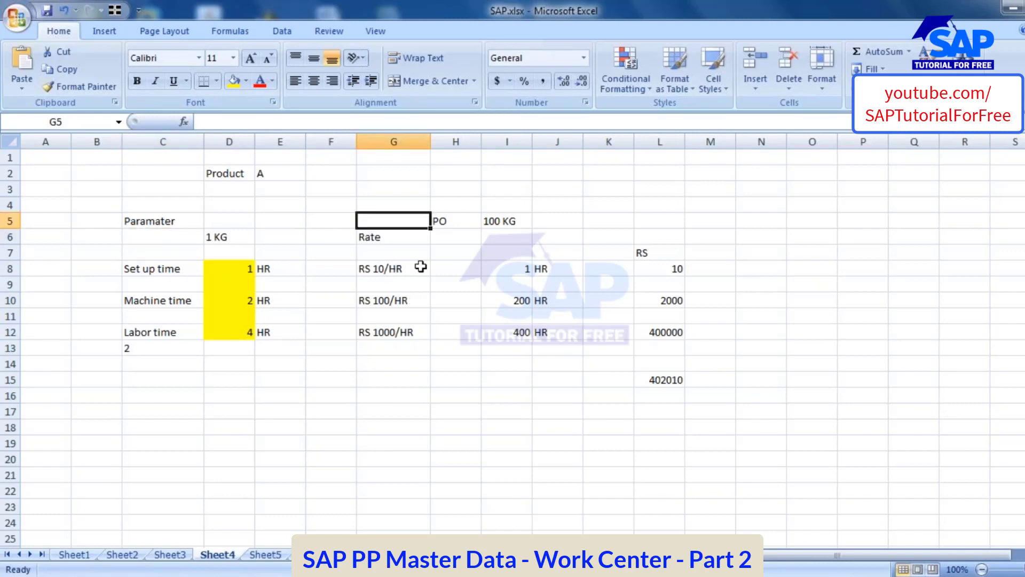
type("KP26")
left_click(396, 459)
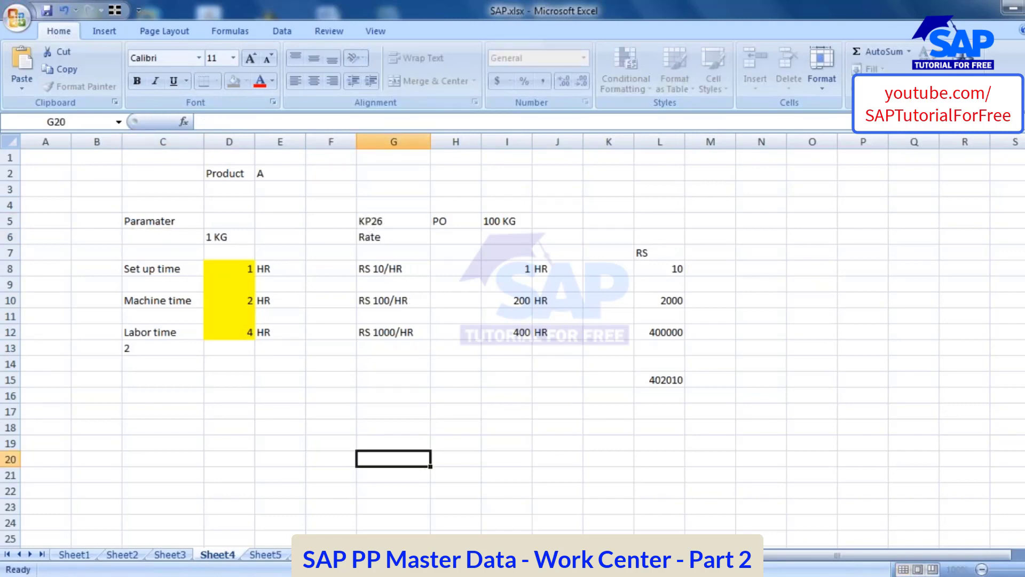
Step: Compare the set up, machine and labor times in column D with their hourly rates in G8:G12
left_click(385, 269)
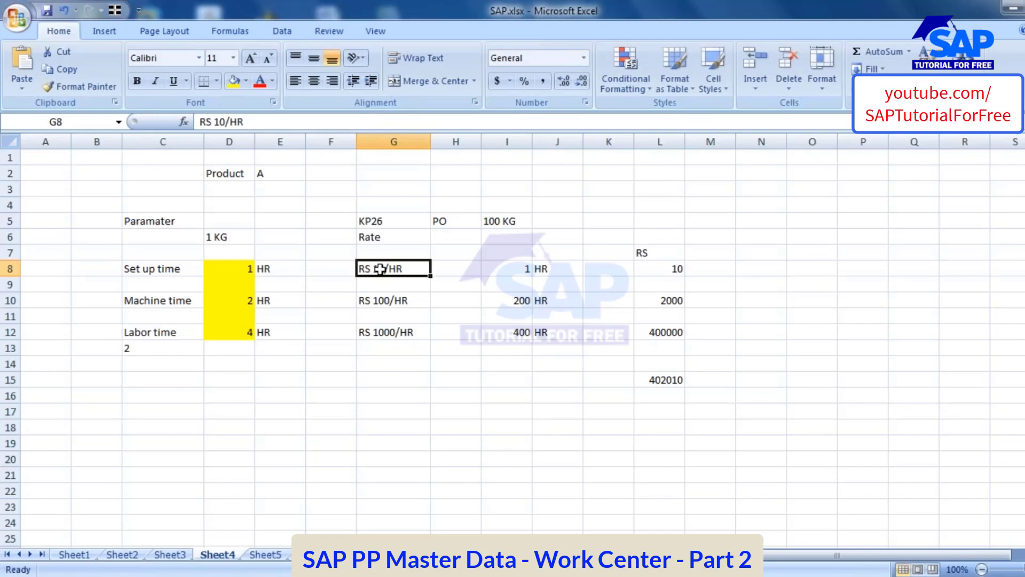
left_click(240, 270)
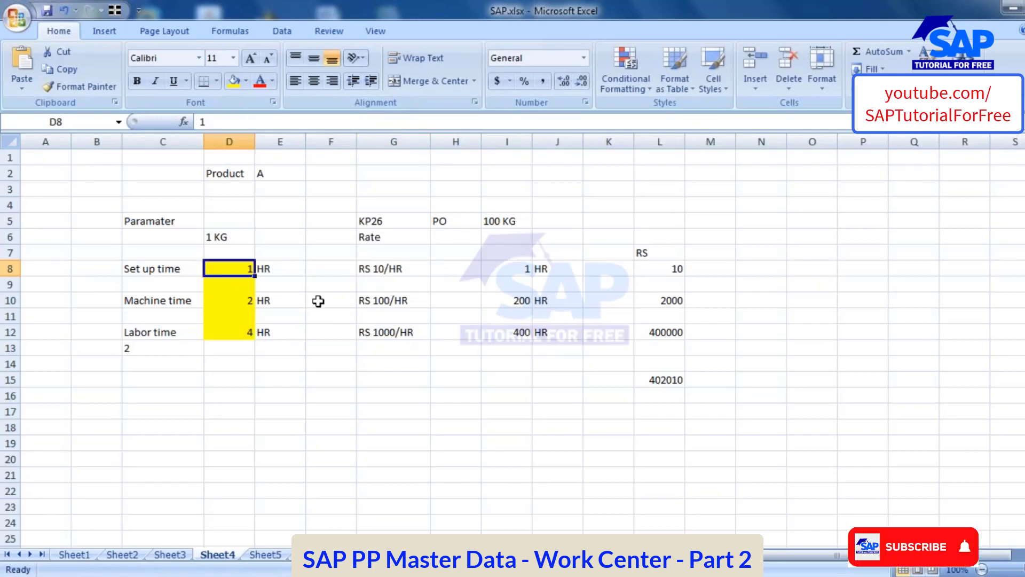
left_click(367, 299)
left_click(236, 303)
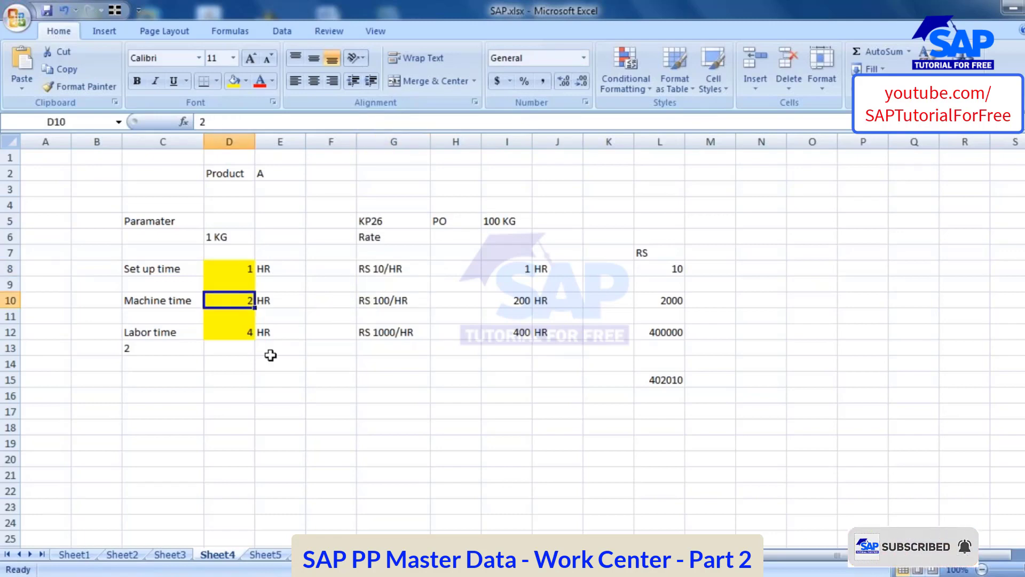
left_click(393, 300)
left_click(156, 333)
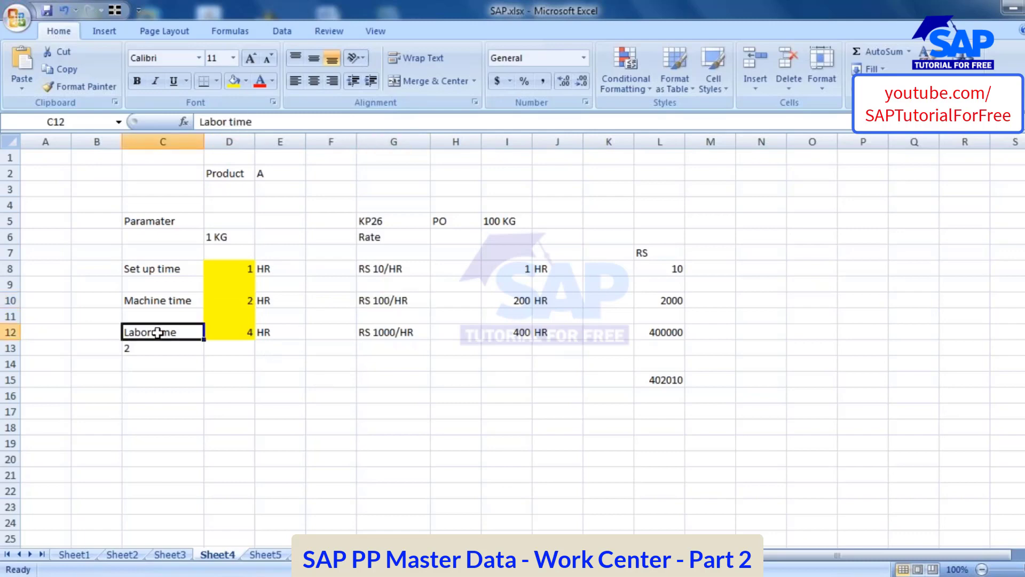
left_click(390, 332)
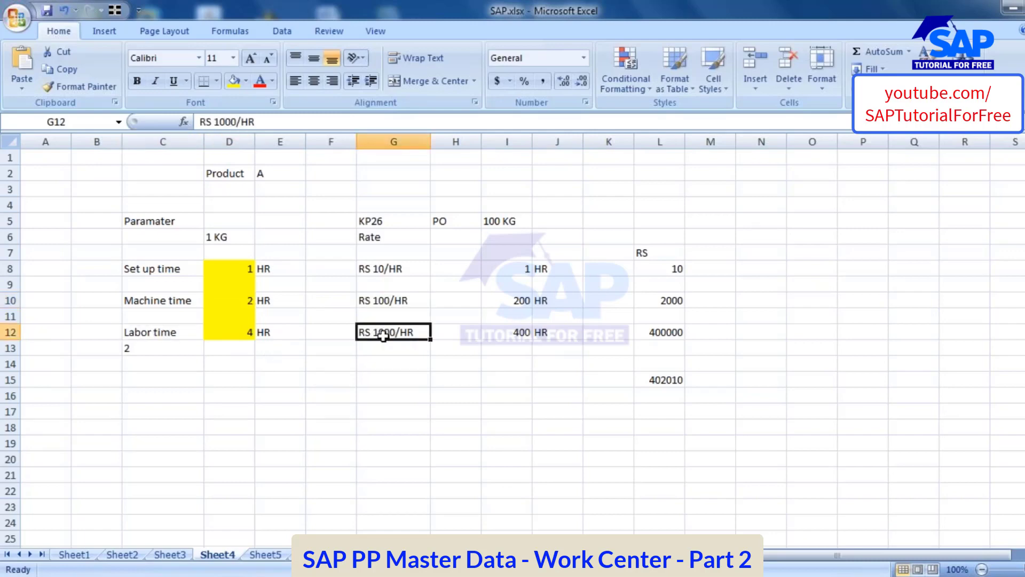
left_click_drag(379, 268, 384, 331)
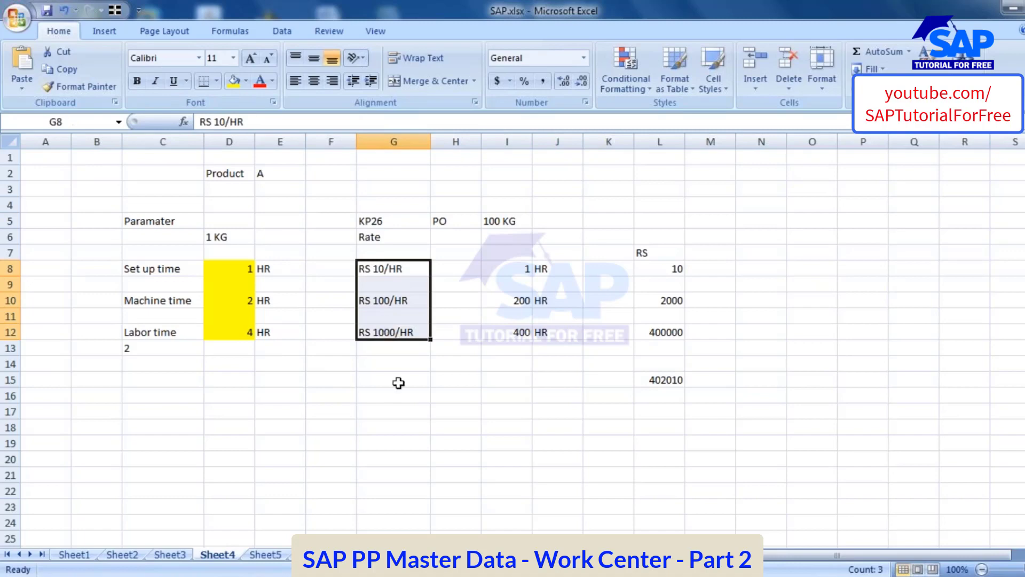
Step: Enter the heading Activity type in cell G4, above KP26
left_click(380, 222)
left_click(382, 206)
type("A")
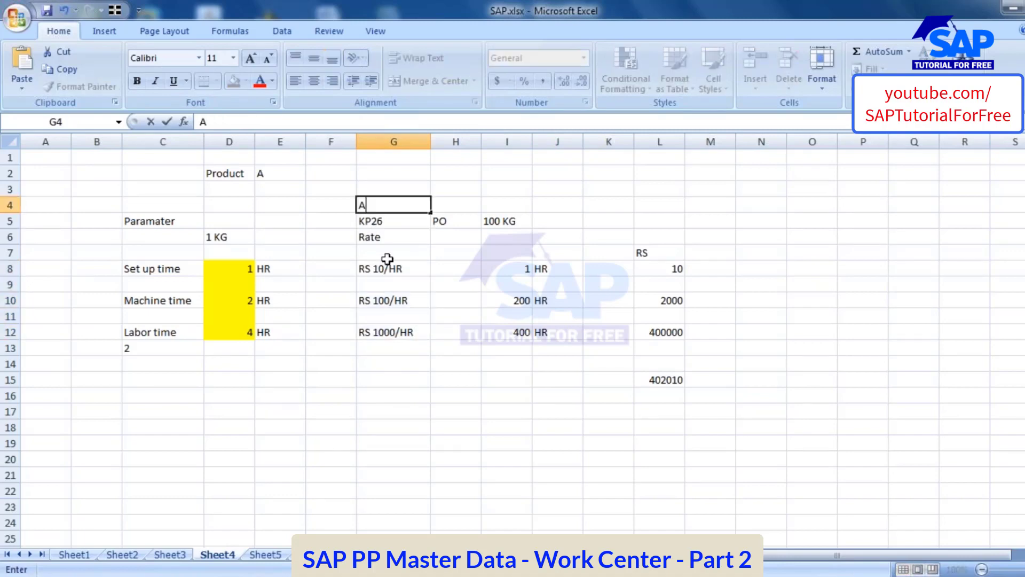
type("ctivity type")
left_click(453, 269)
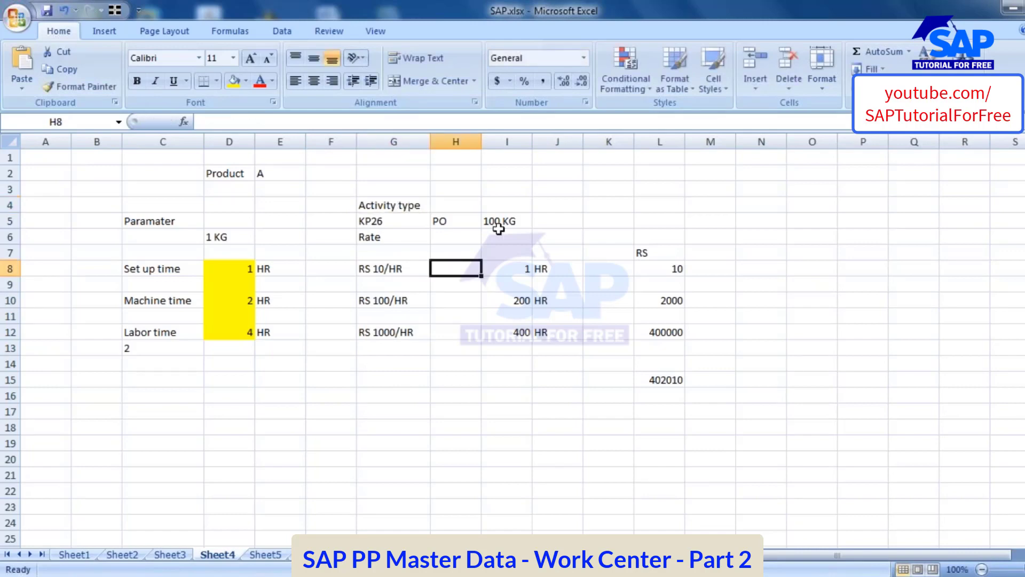
Step: Compare the set up and machine hours for the 1 KG base quantity with those for the 100 KG production order
left_click(497, 223)
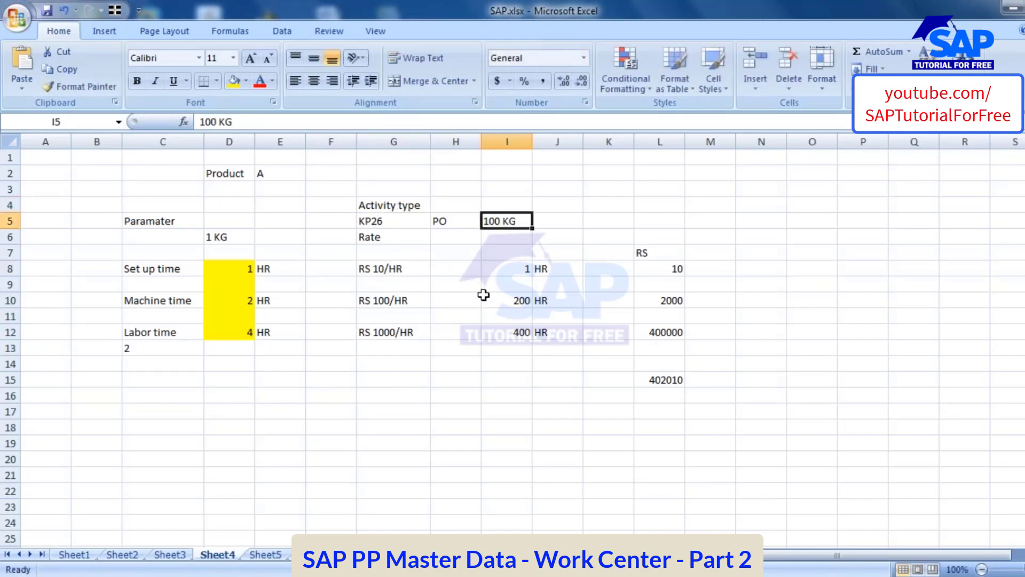
left_click_drag(502, 267, 505, 334)
left_click(217, 236)
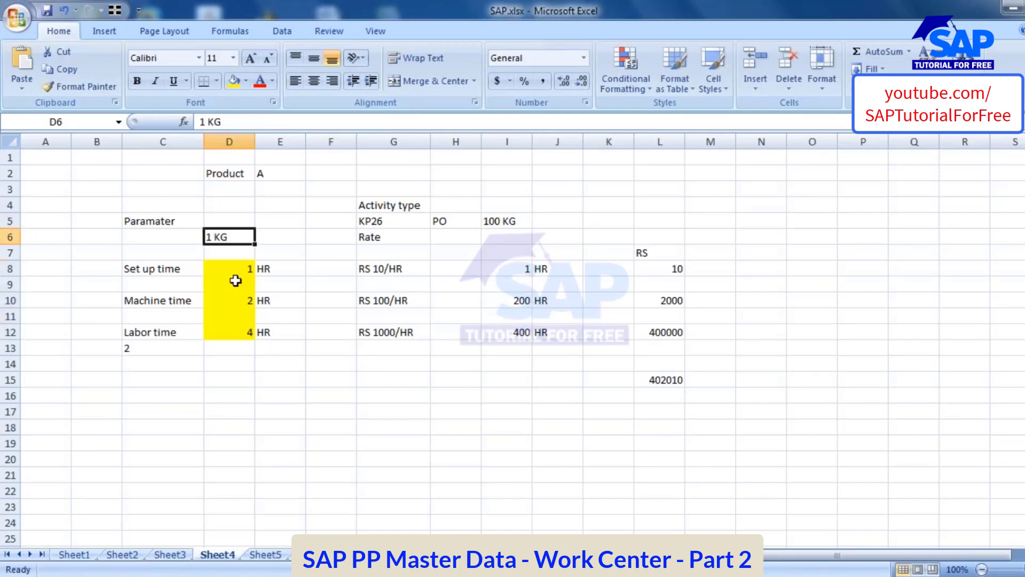
left_click(237, 270)
left_click(523, 270)
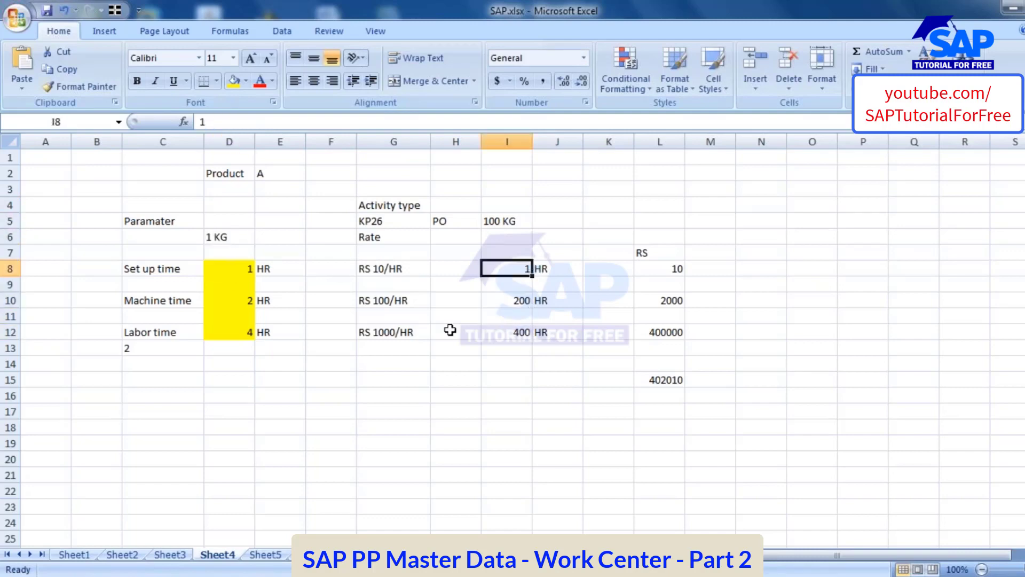
left_click(223, 242)
left_click(233, 299)
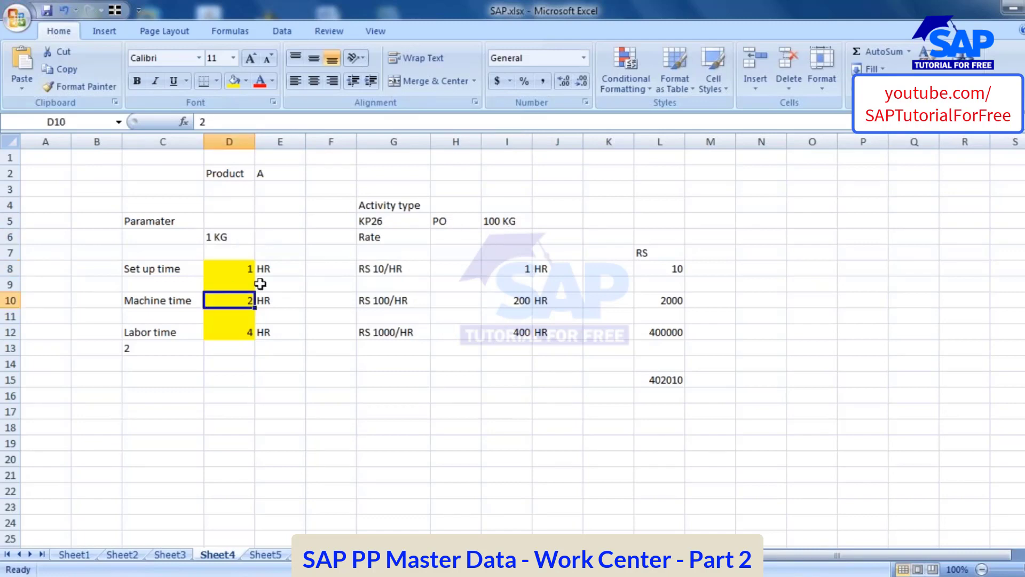
left_click(514, 223)
left_click(517, 302)
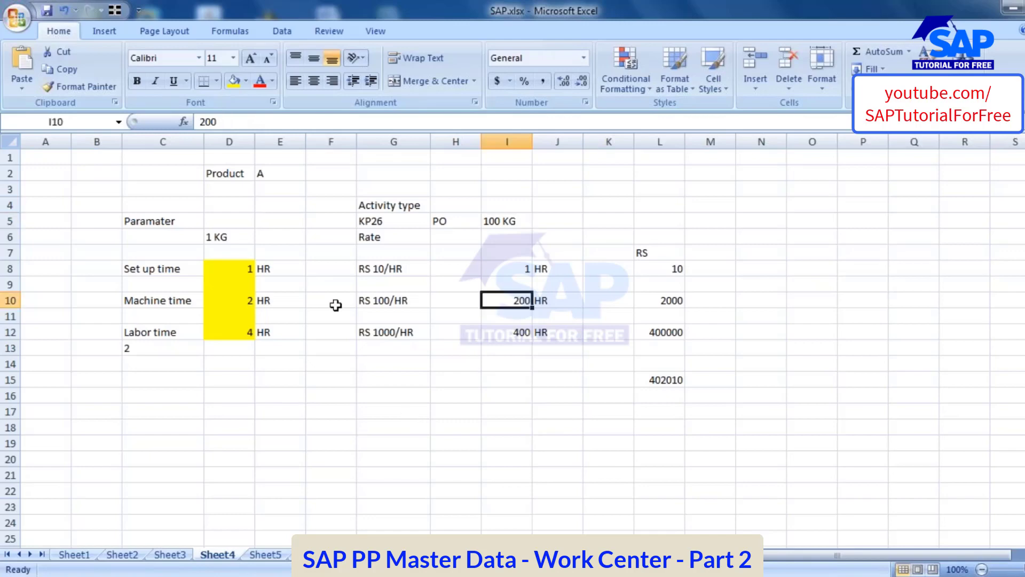
left_click(243, 303)
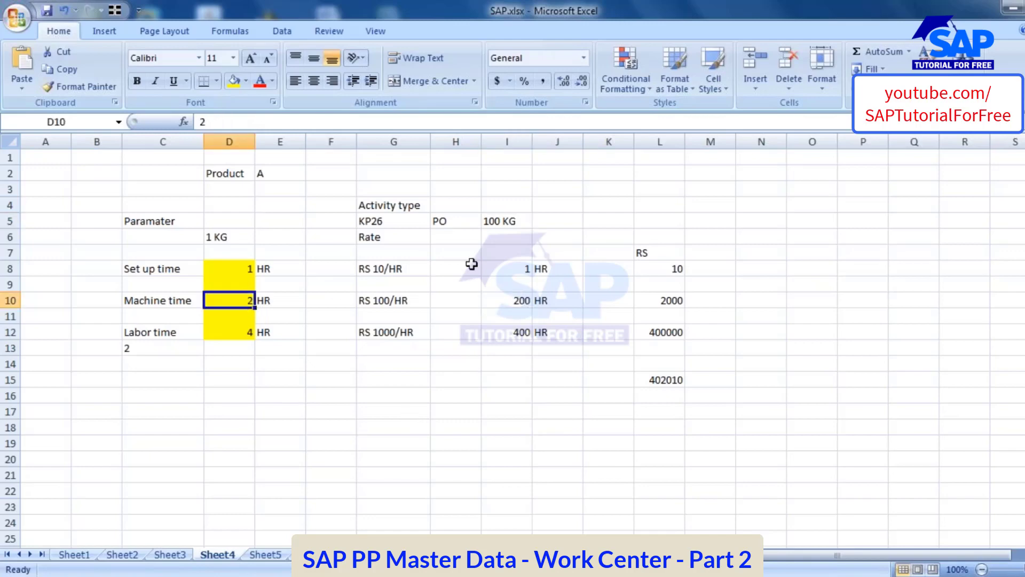
left_click(507, 221)
left_click(228, 234)
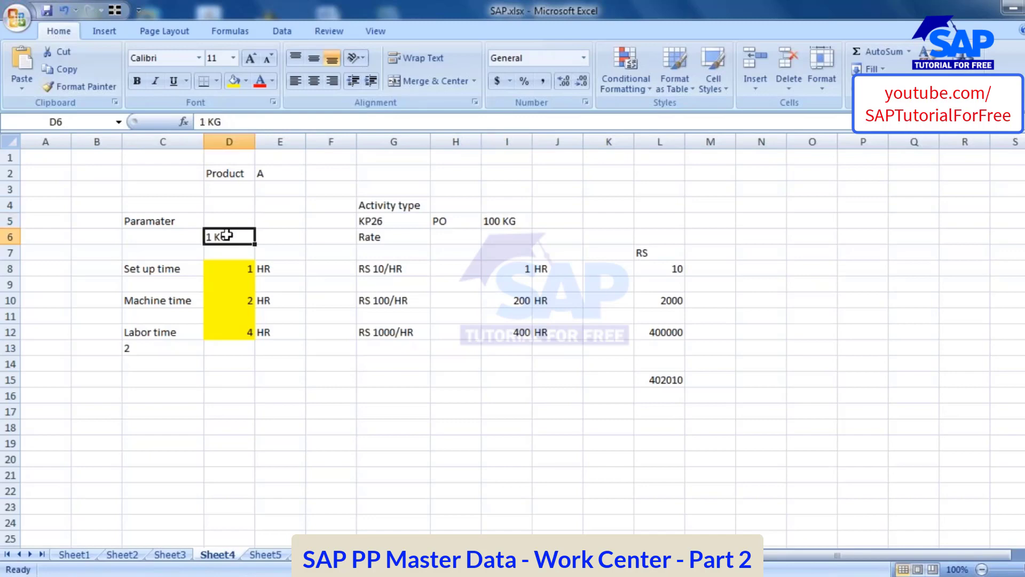
left_click(502, 293)
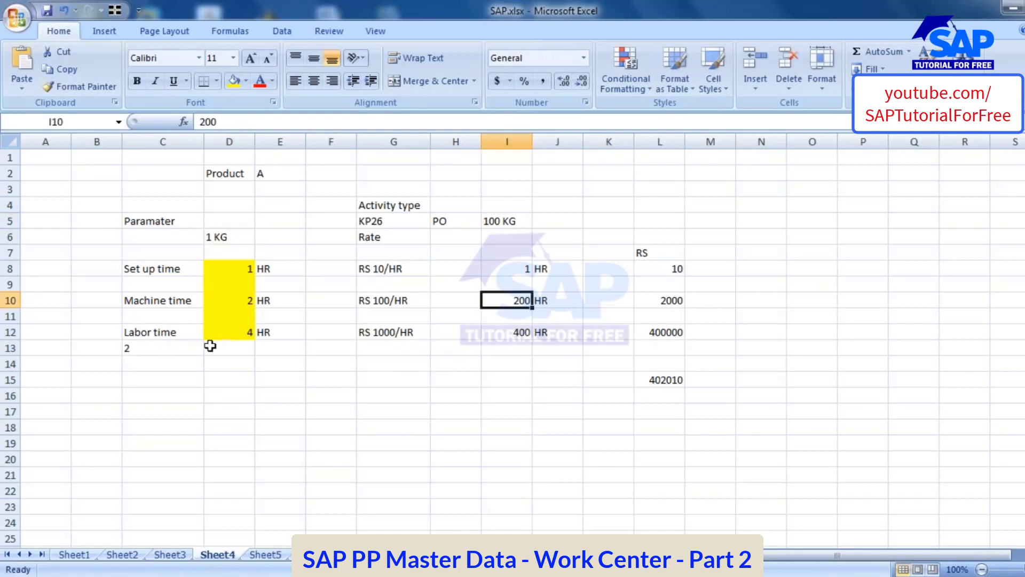
Step: Compare the labor hours for 1 KG with those for 100 KG and review the order hours in I8:I12
left_click(243, 334)
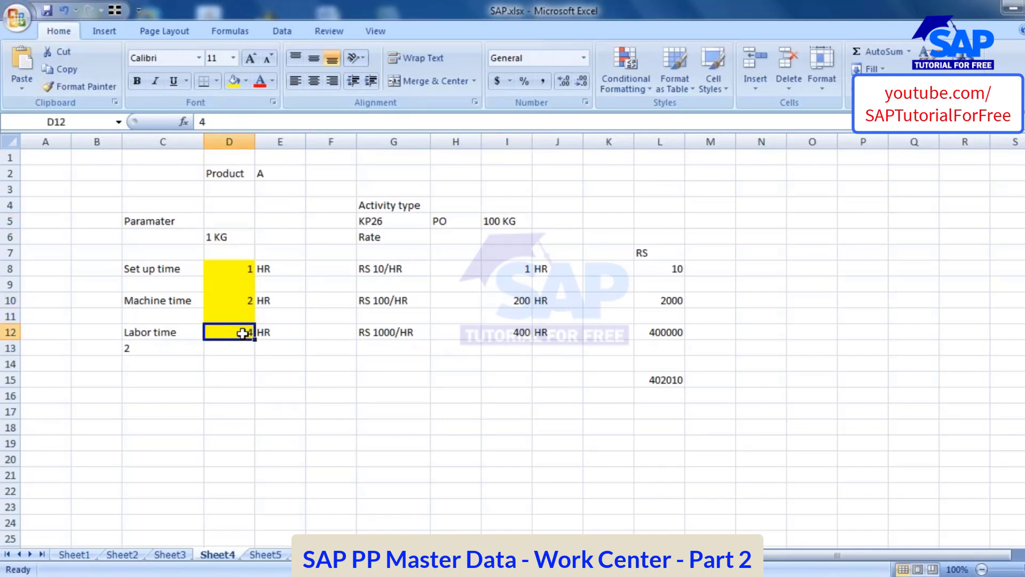
left_click(227, 238)
left_click(242, 334)
left_click(500, 223)
left_click(511, 336)
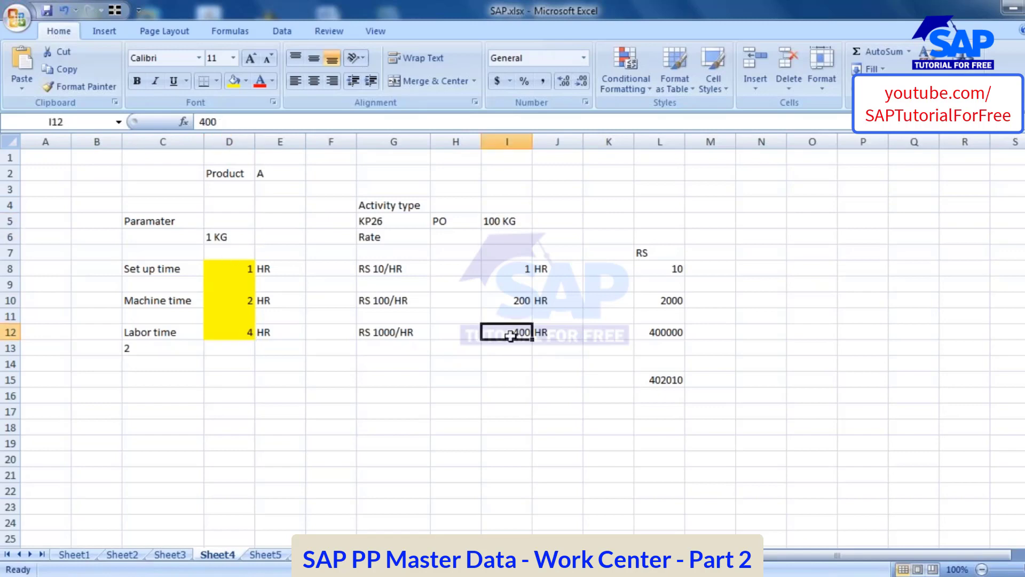
left_click_drag(515, 270, 508, 334)
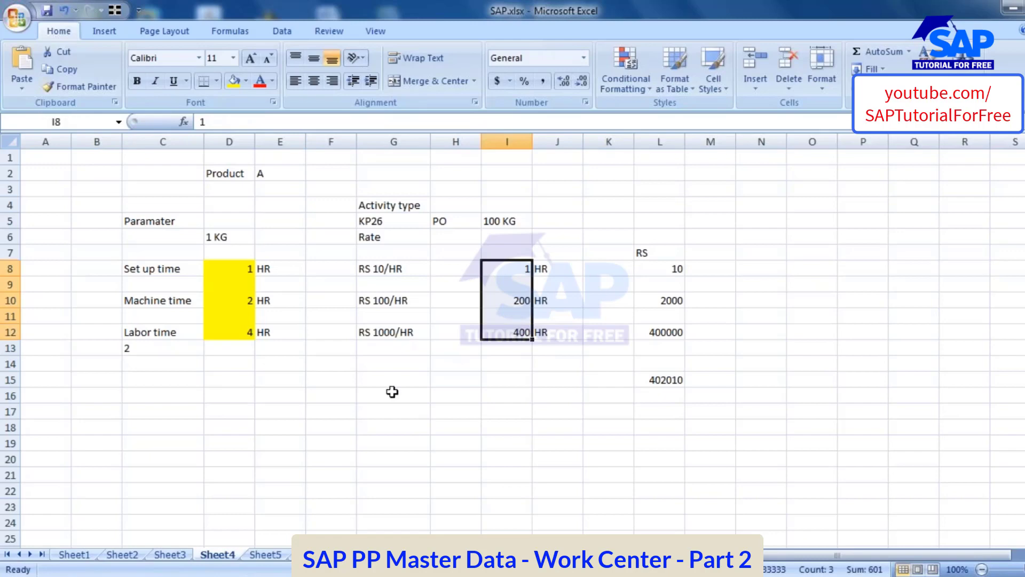
Step: Enter the heading Activity Costs in cell L6, above the RS label
left_click(518, 267)
left_click(386, 267)
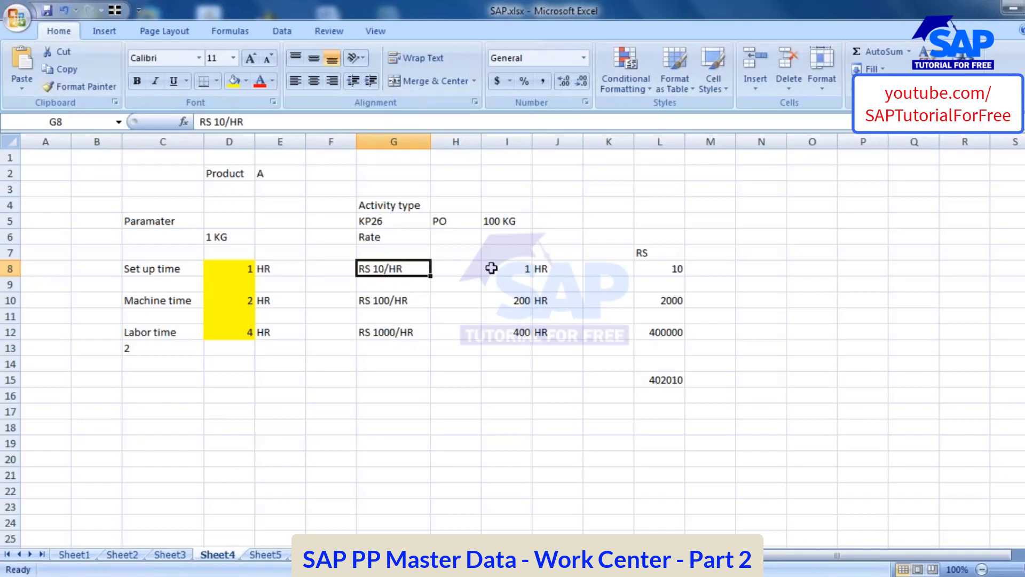
left_click(658, 270)
left_click(647, 237)
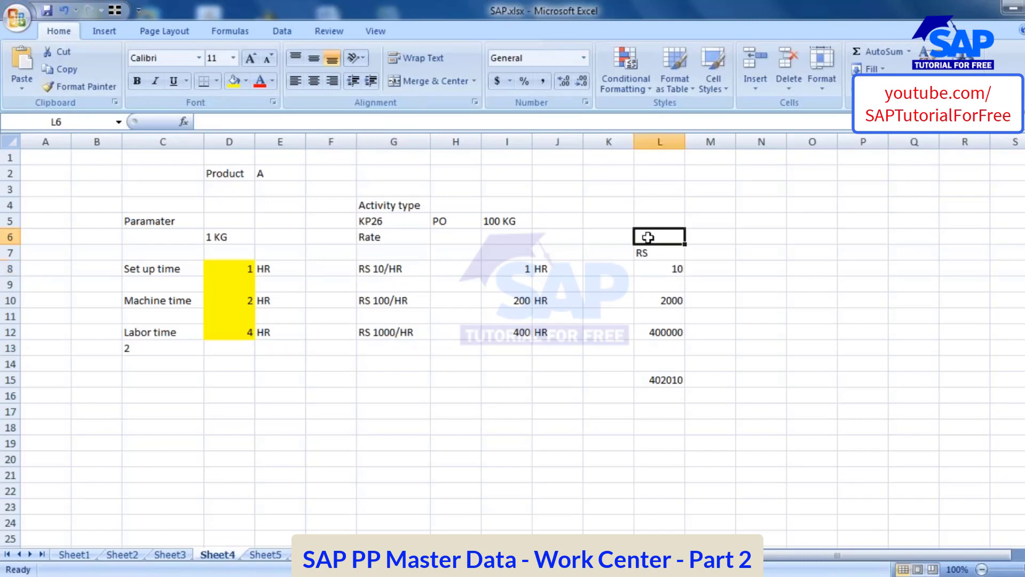
type("A")
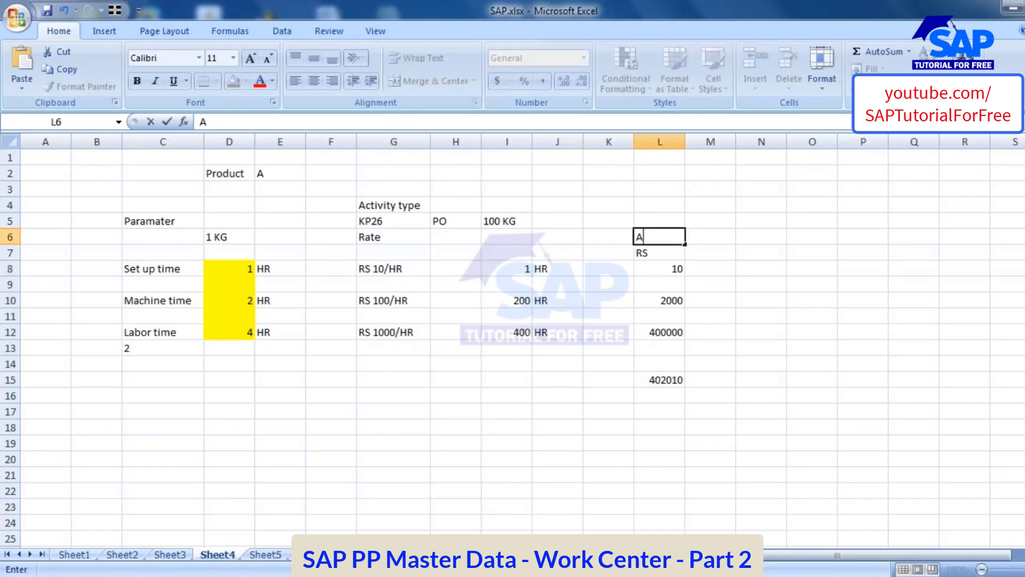
type("ctivity Costs")
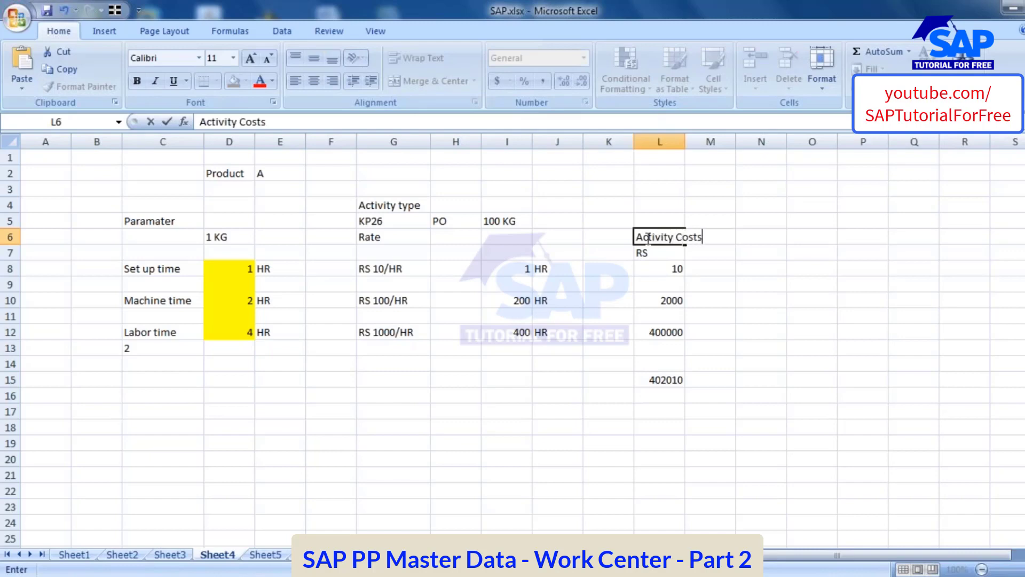
left_click(782, 300)
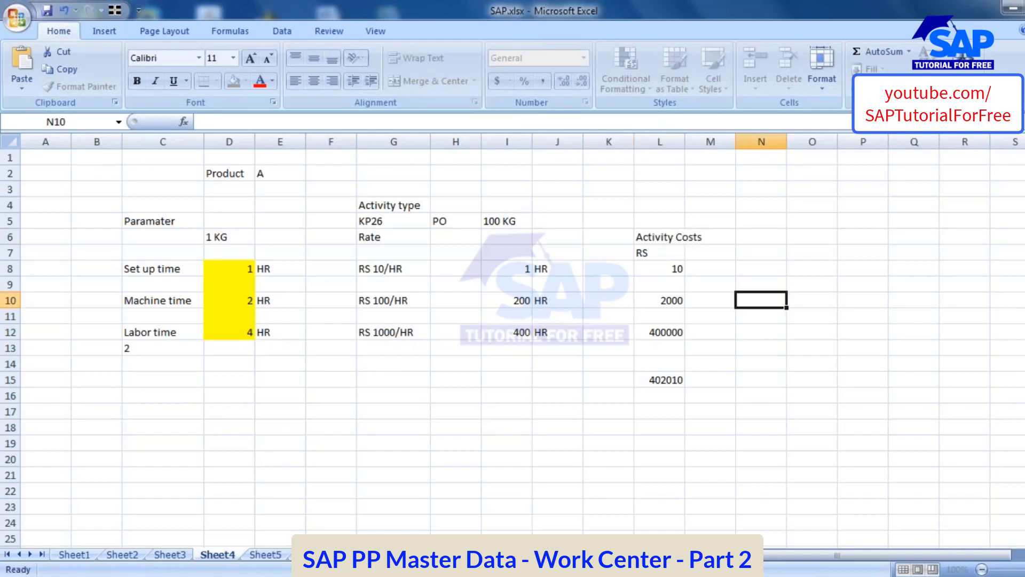
Step: Fit column L to its contents and fill the Activity Costs heading with green
double_click(686, 141)
left_click(681, 239)
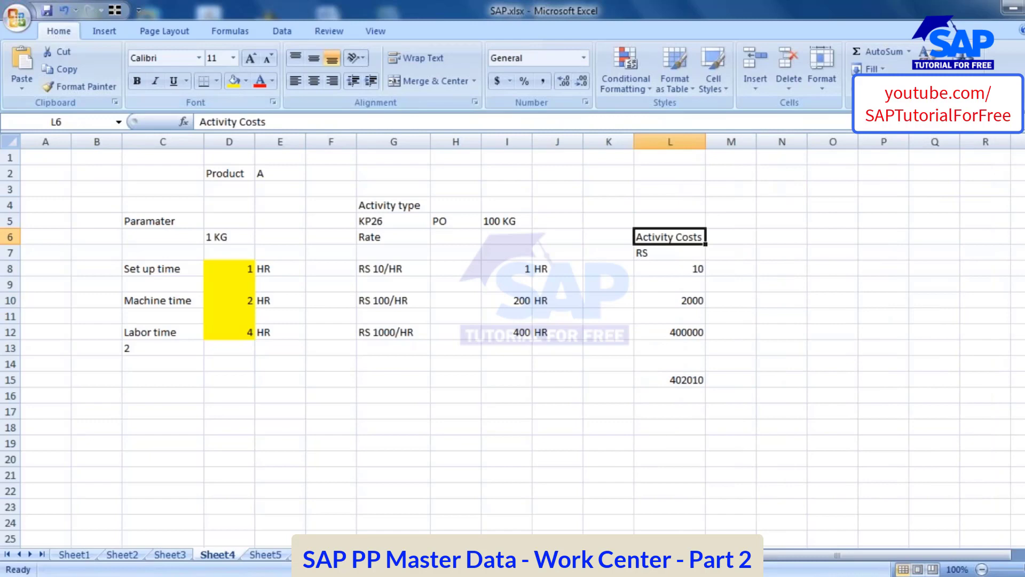
left_click(246, 80)
left_click(300, 200)
left_click(678, 270)
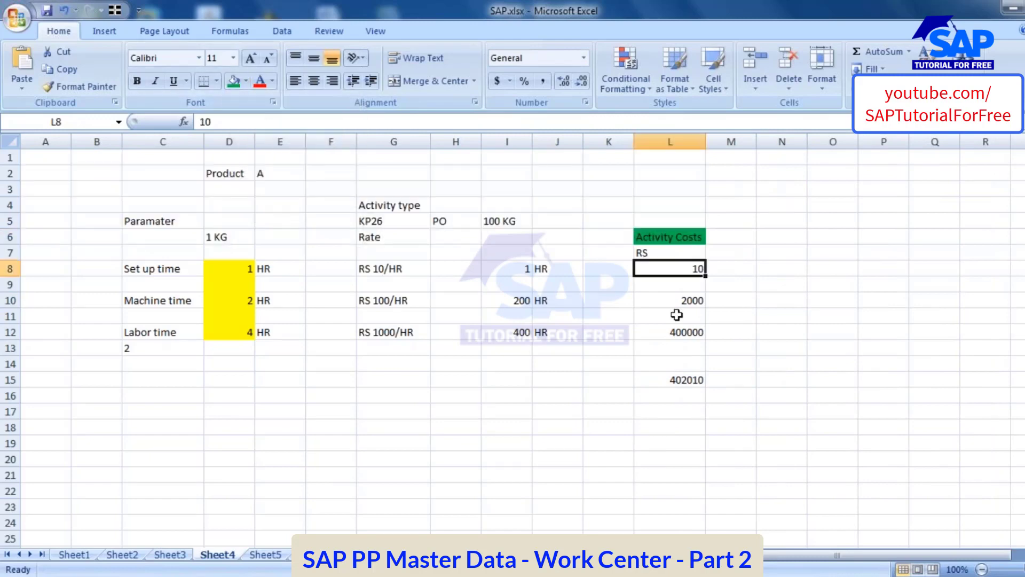
Step: Enter the label total Production costs in cell K15 beside the cost total and widen column K to fit it
left_click_drag(678, 269, 675, 332)
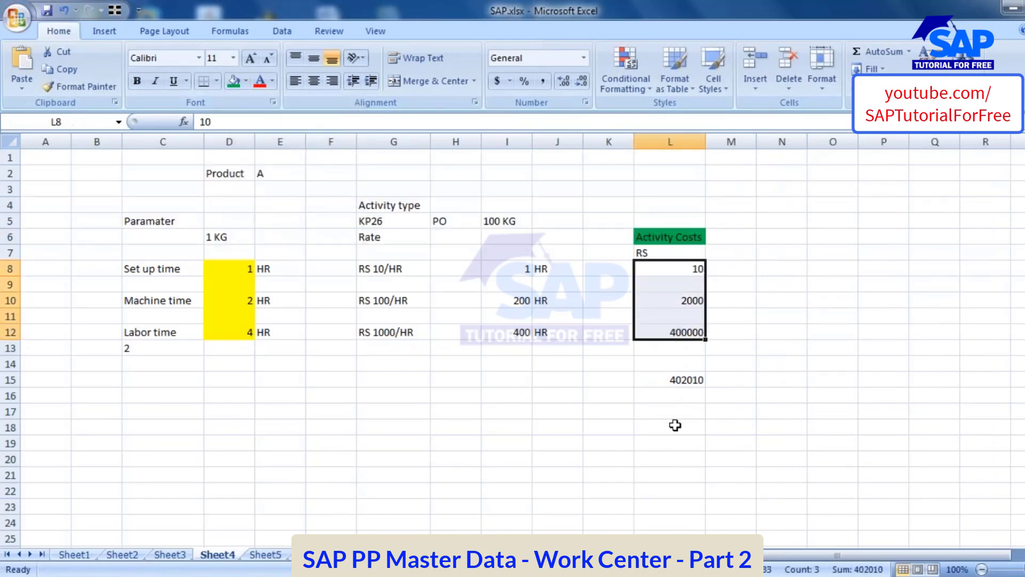
left_click(659, 379)
left_click(592, 383)
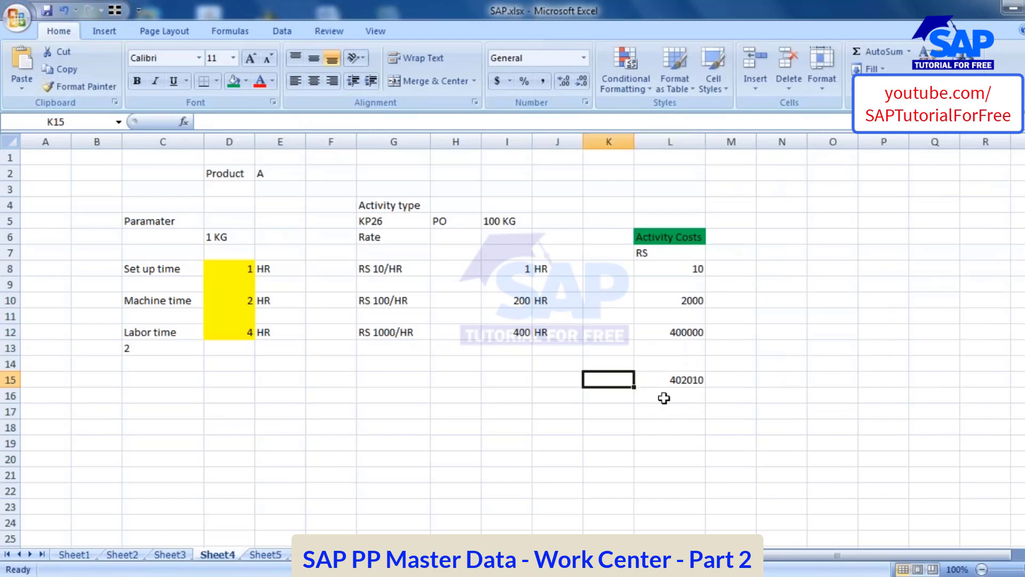
type("total ")
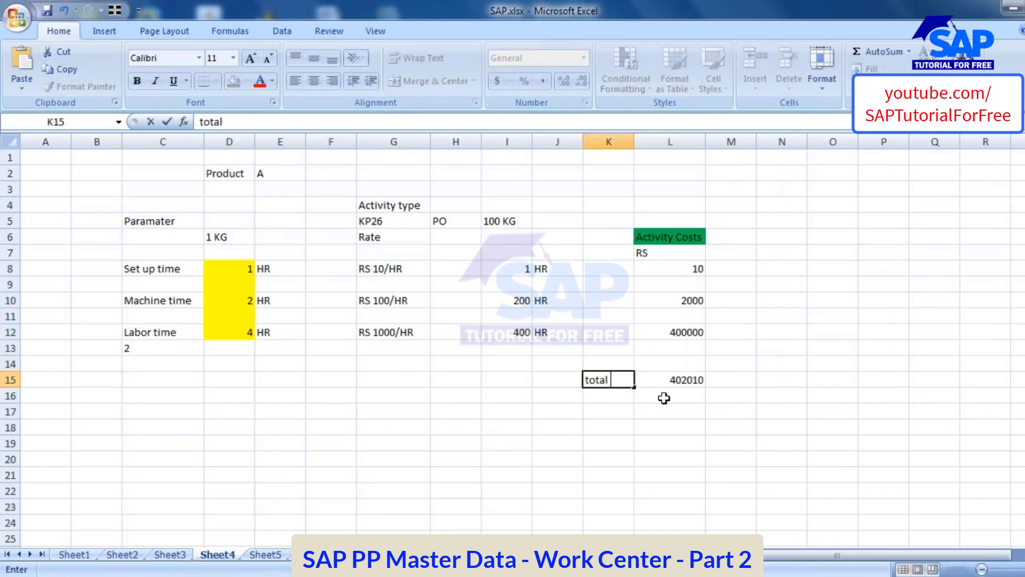
type("Production")
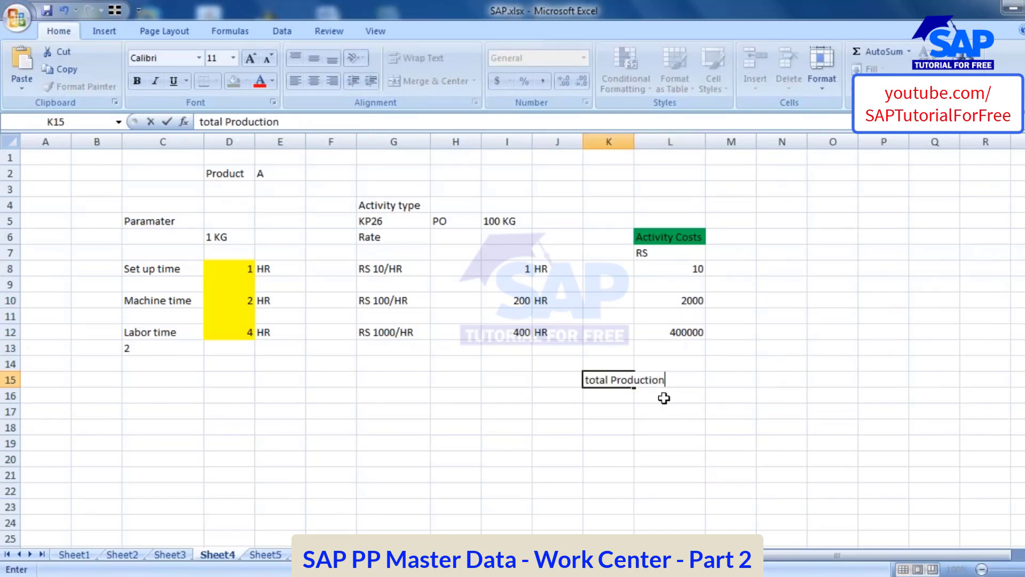
type(" costss")
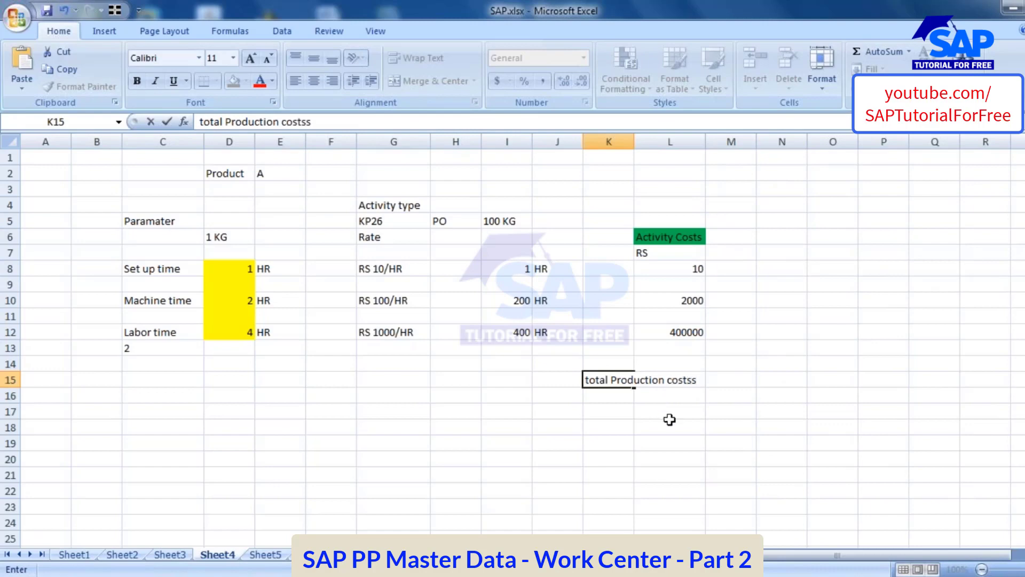
left_click(670, 443)
double_click(634, 141)
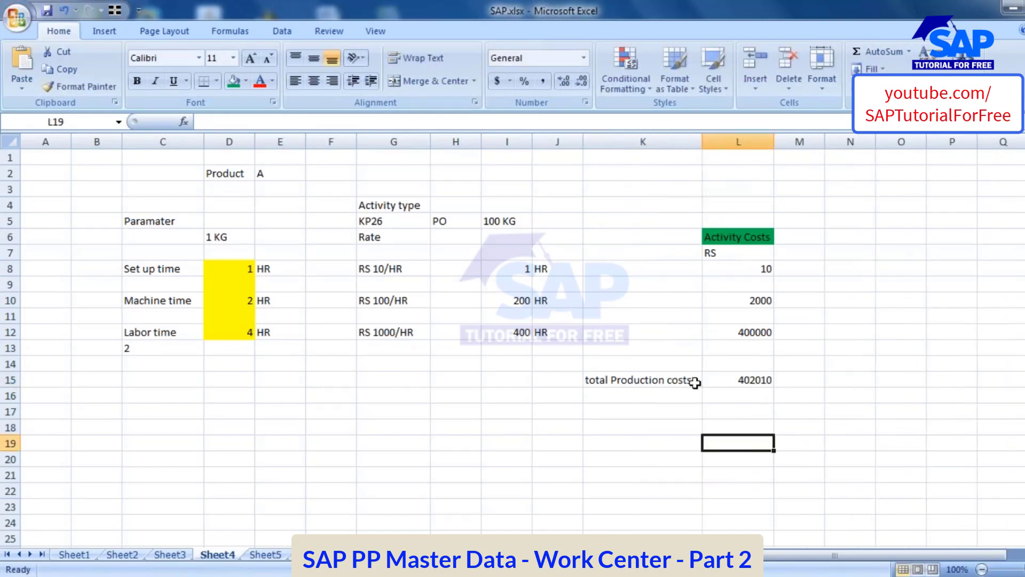
double_click(695, 382)
key("BackSpace")
left_click(586, 447)
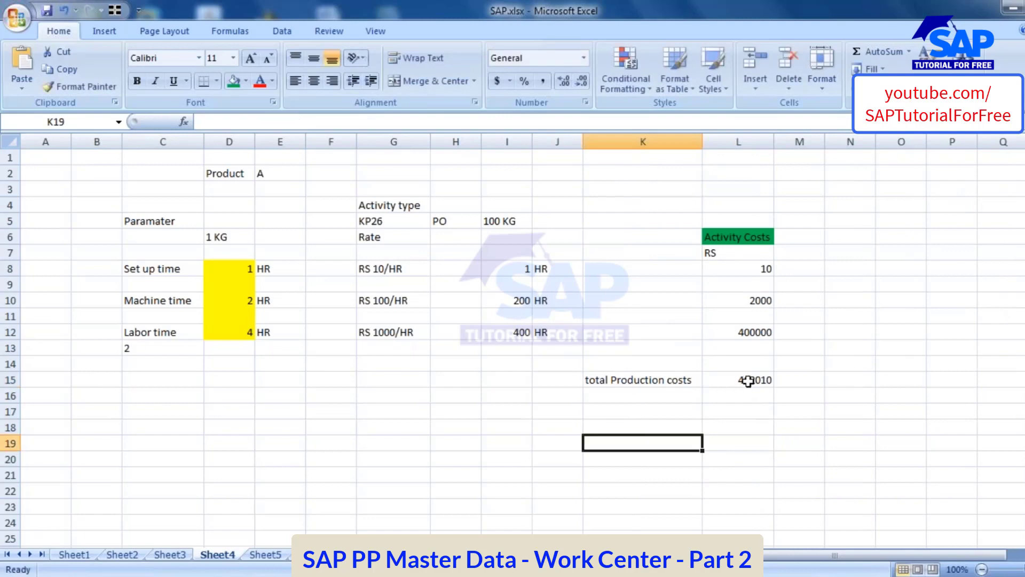
Step: Check the activity costs in L8:L12 against the total production costs in L15
left_click(749, 382)
left_click(744, 267)
left_click_drag(743, 295, 747, 329)
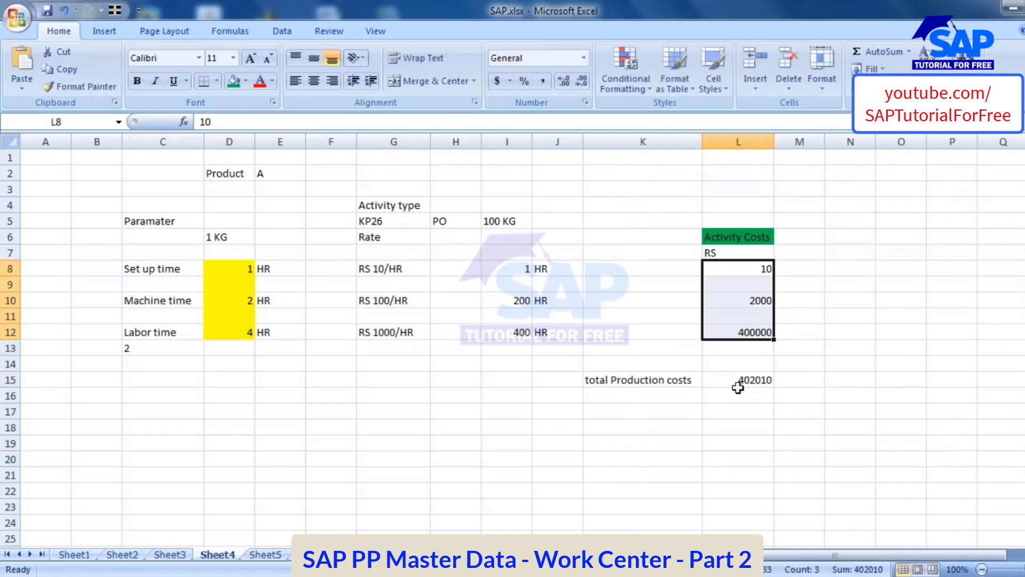
left_click(751, 378)
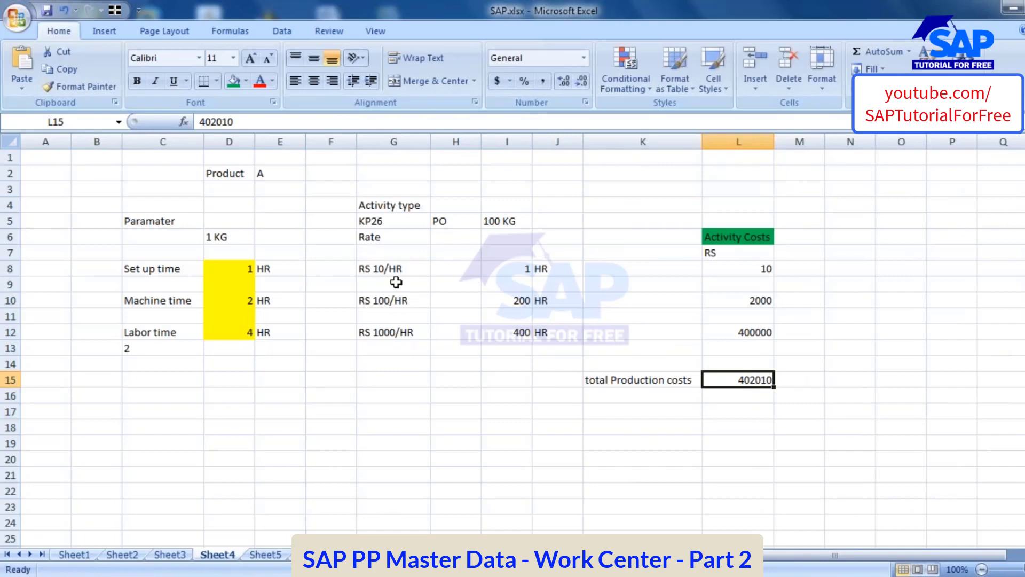
Step: Compare the activity rates in G8:G12 with the Setup, Machine and Labor activity types and formulas in KUMAR_99's costing data in SAP
left_click_drag(387, 268, 401, 331)
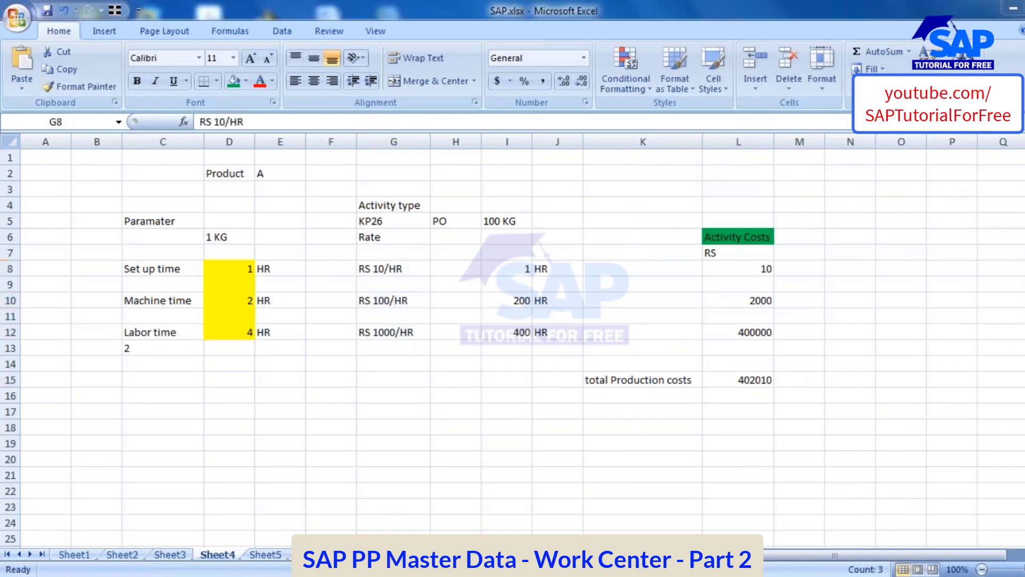
left_click(320, 510)
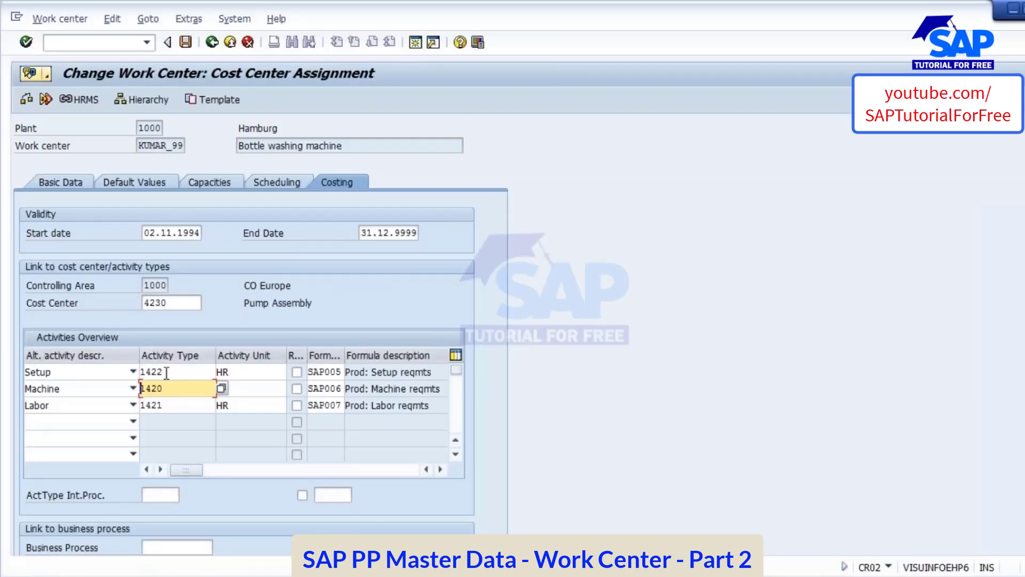
left_click_drag(167, 373, 137, 371)
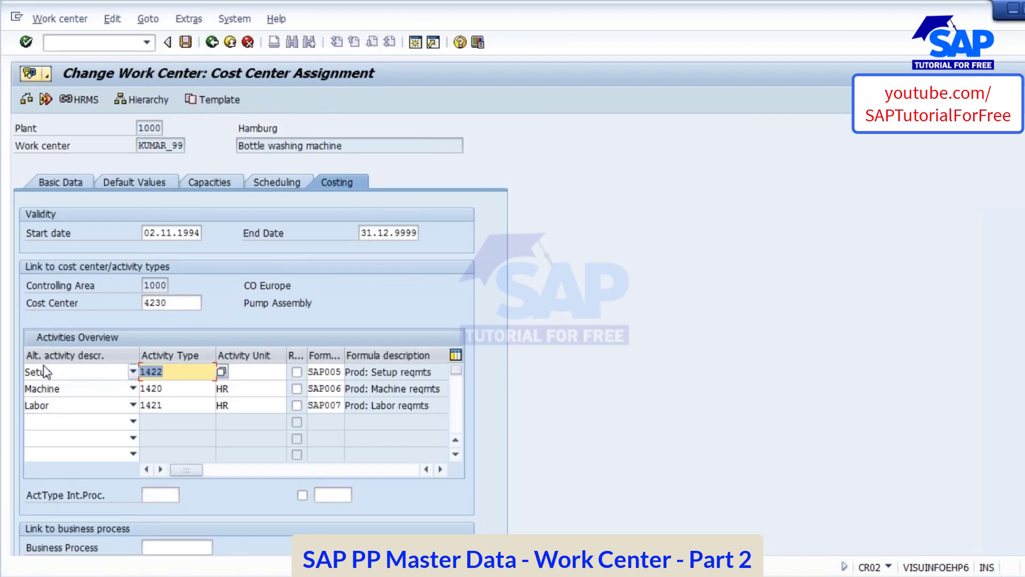
left_click(330, 373)
left_click(332, 389)
left_click(332, 406)
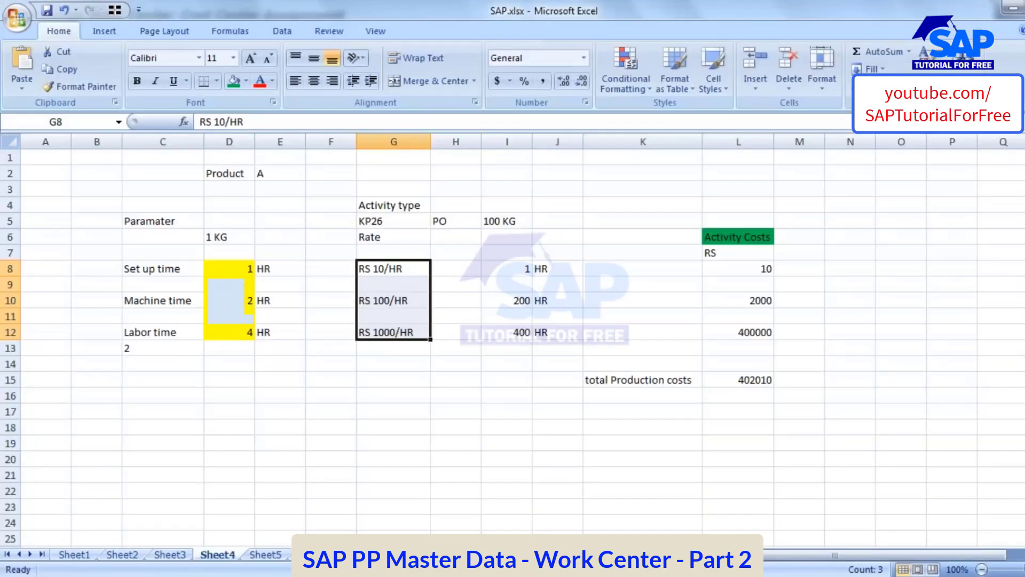
Step: Review the activity costs in L8:L12 and the whole production cost calculation on Sheet4 in Excel
left_click_drag(765, 268, 767, 333)
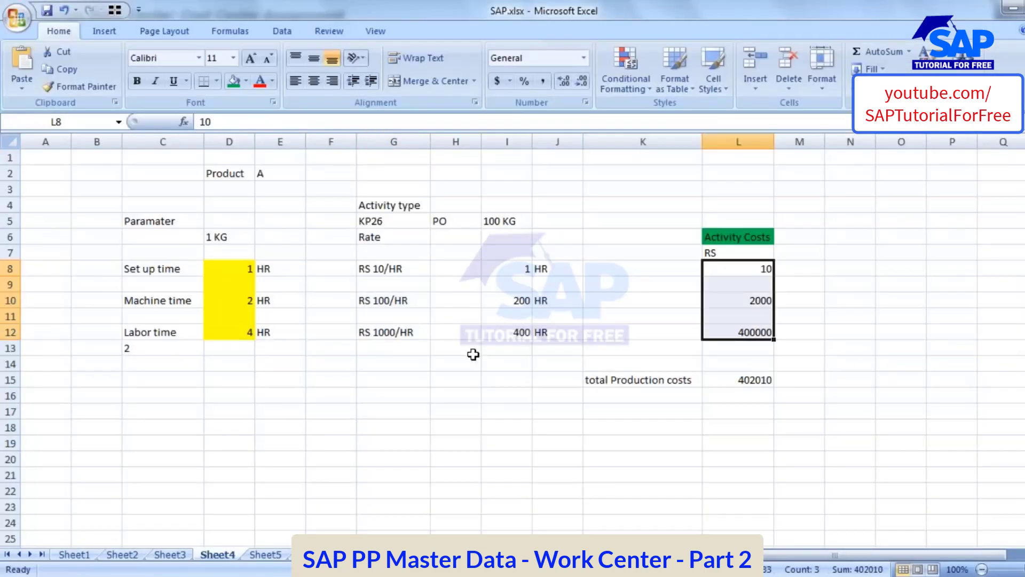
left_click_drag(134, 173, 725, 418)
left_click(479, 397)
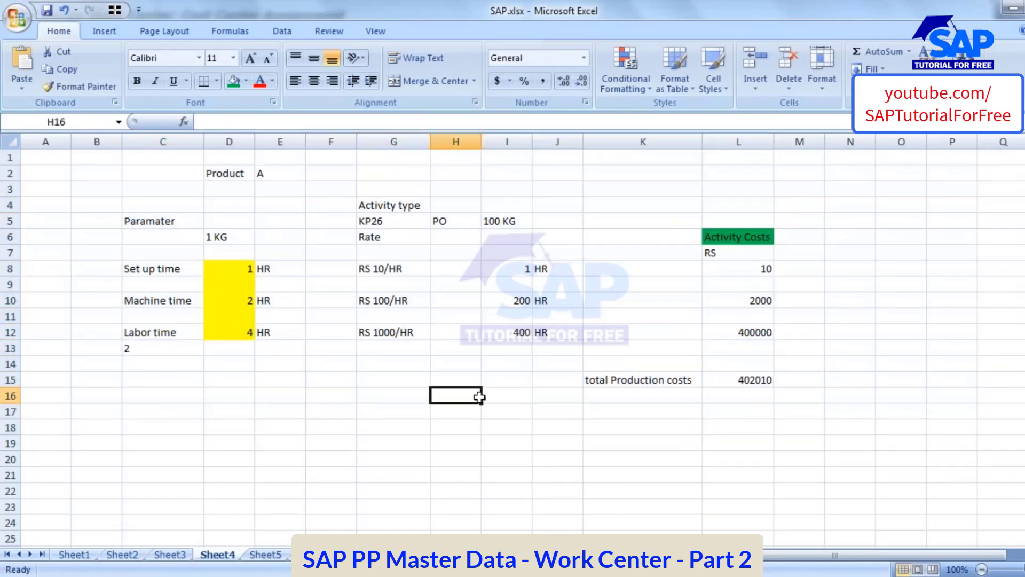
Step: Switch to the Work Center presentation in PowerPoint and show the PP Costing Data slide full screen
key("alt+Tab")
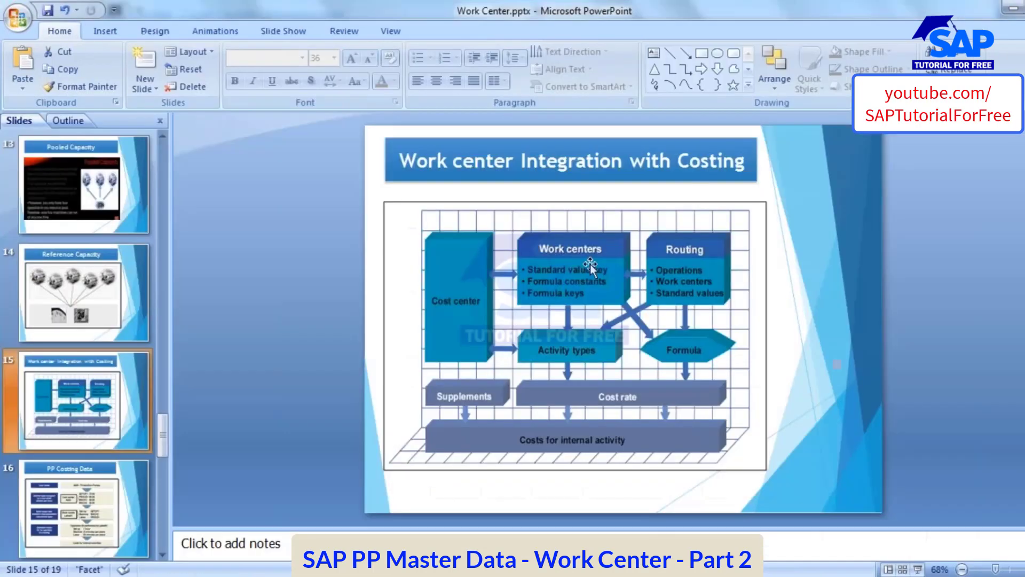
left_click(74, 508)
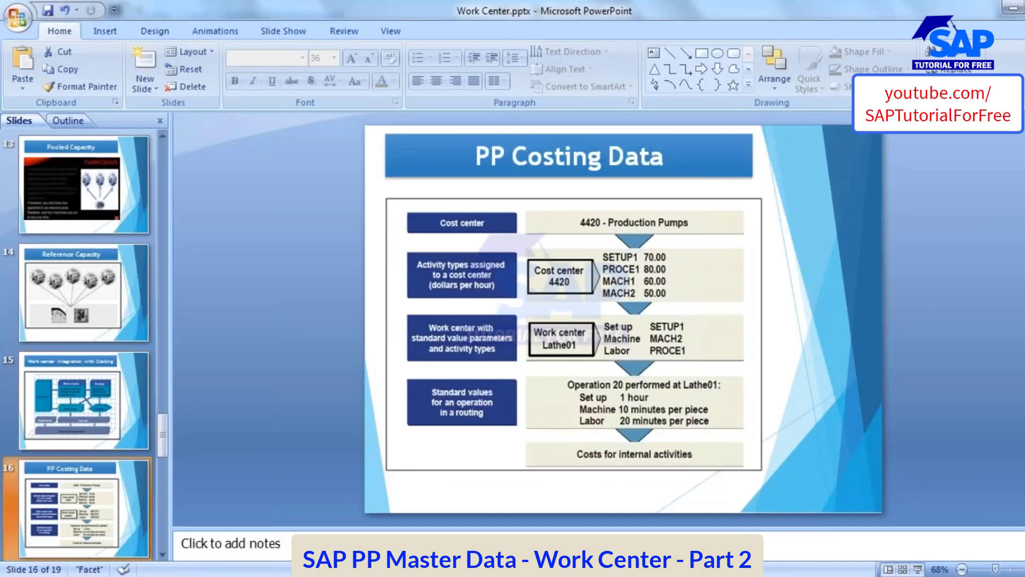
left_click(918, 569)
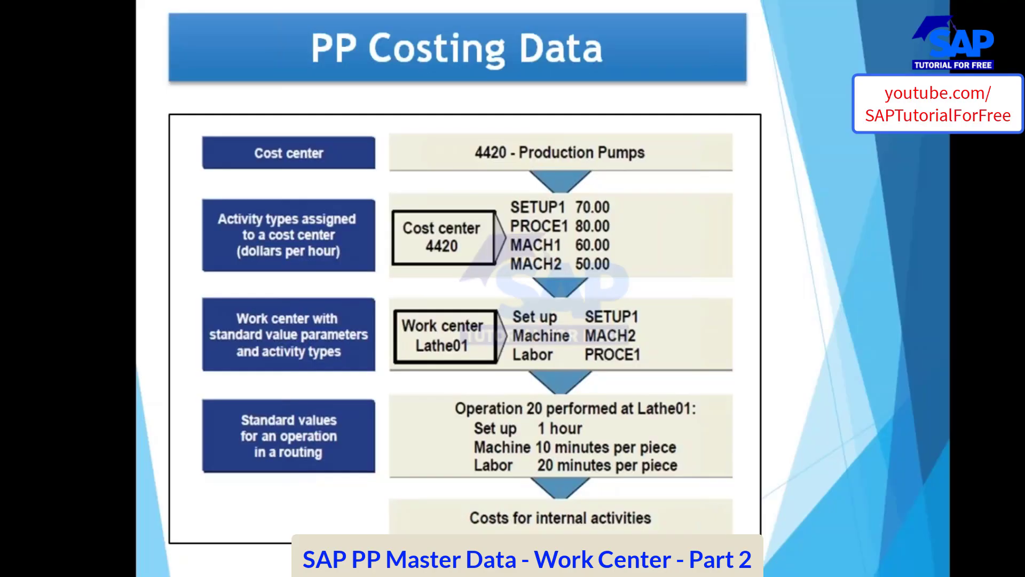
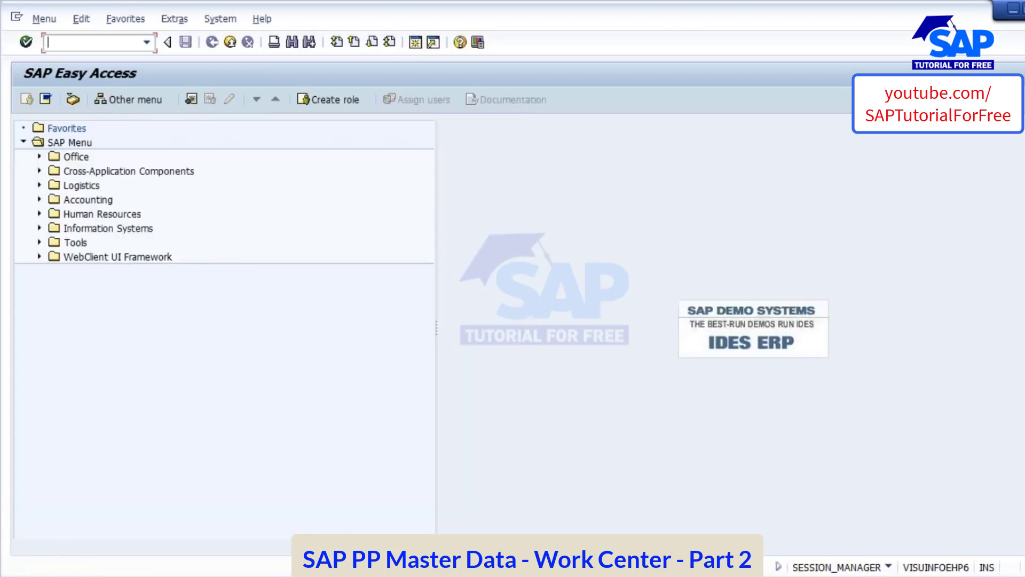
Step: Open work center KUMAR_99 in plant 1000 for changing with transaction CR02
type("cr02")
key("Return")
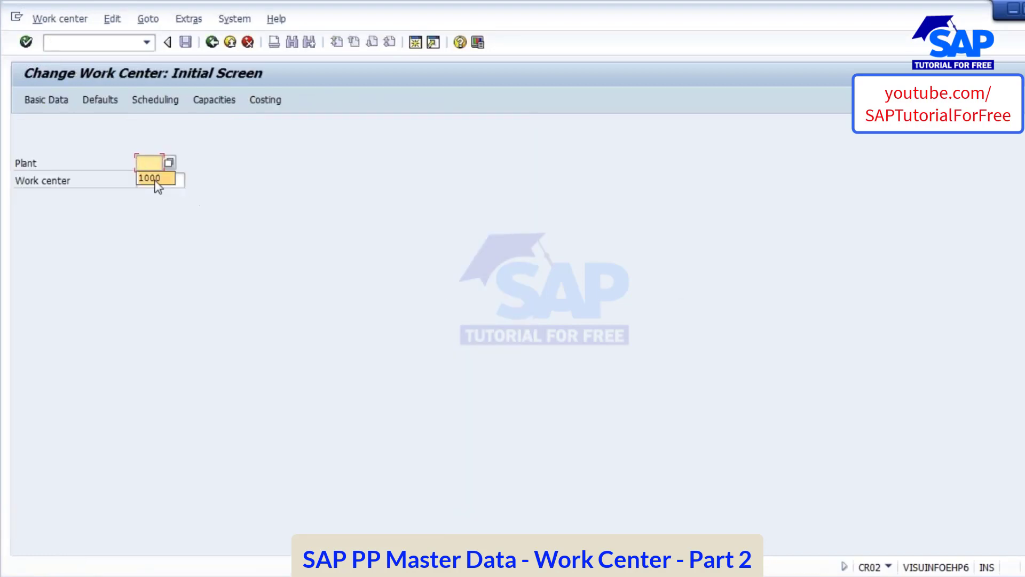
left_click(156, 184)
key("Return")
key("Return")
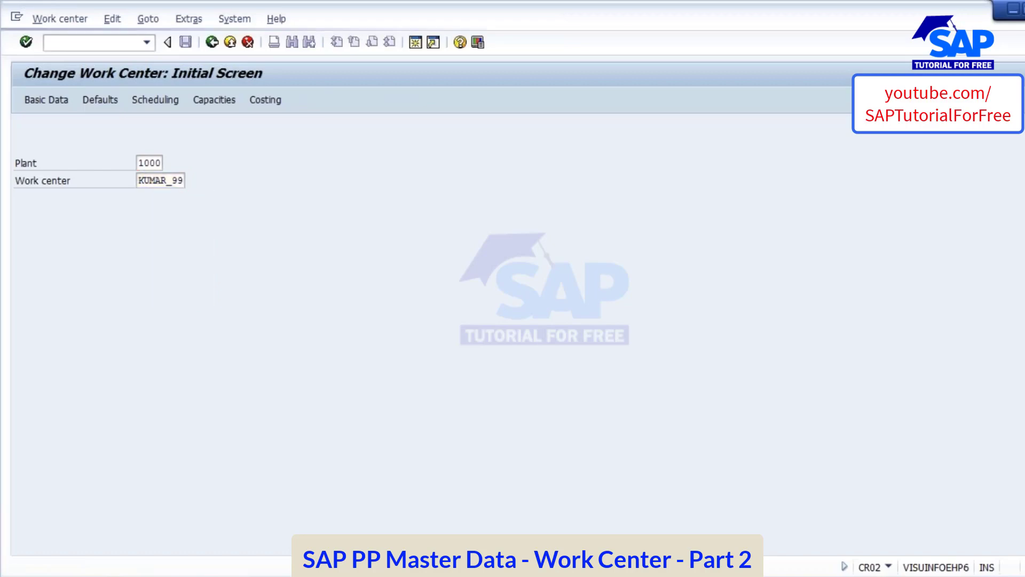
Step: Clear the location group and the standard and minimum queue times with their units in KUMAR_99's scheduling data
left_click(275, 183)
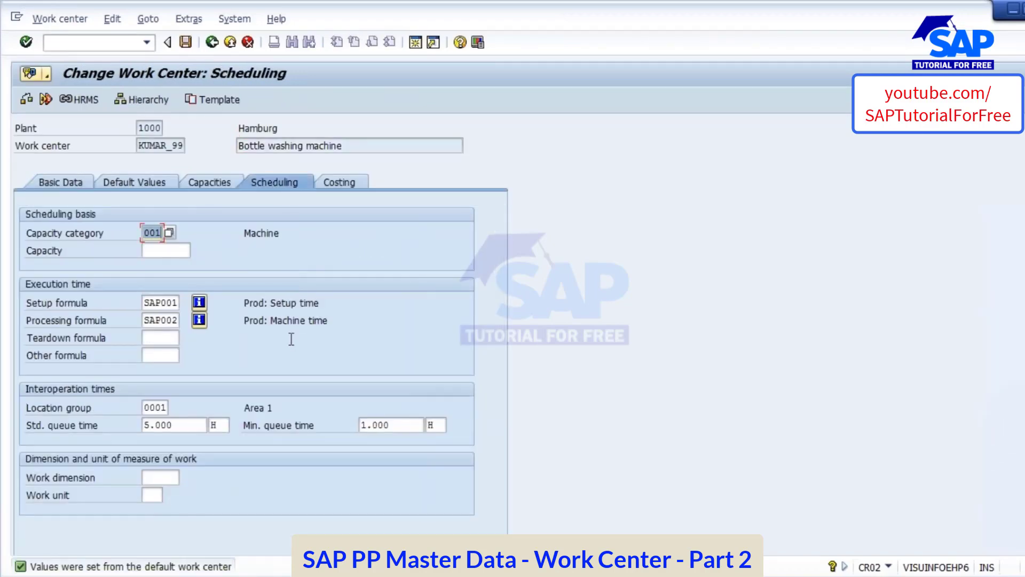
left_click(145, 409)
key("Delete")
key("Tab")
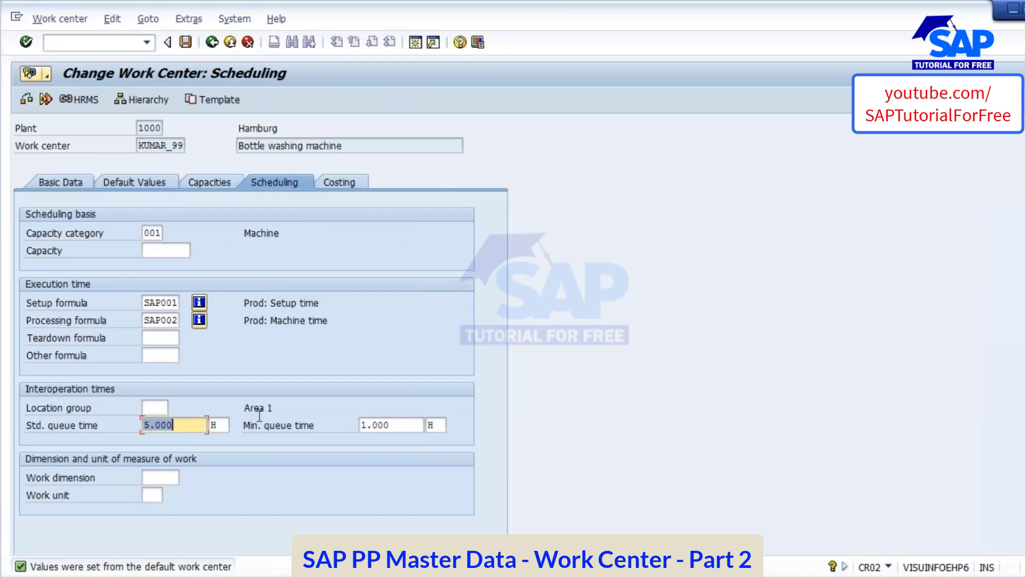
key("Delete")
key("Tab")
key("Delete")
key("Tab")
key("Delete")
key("Tab")
key("Delete")
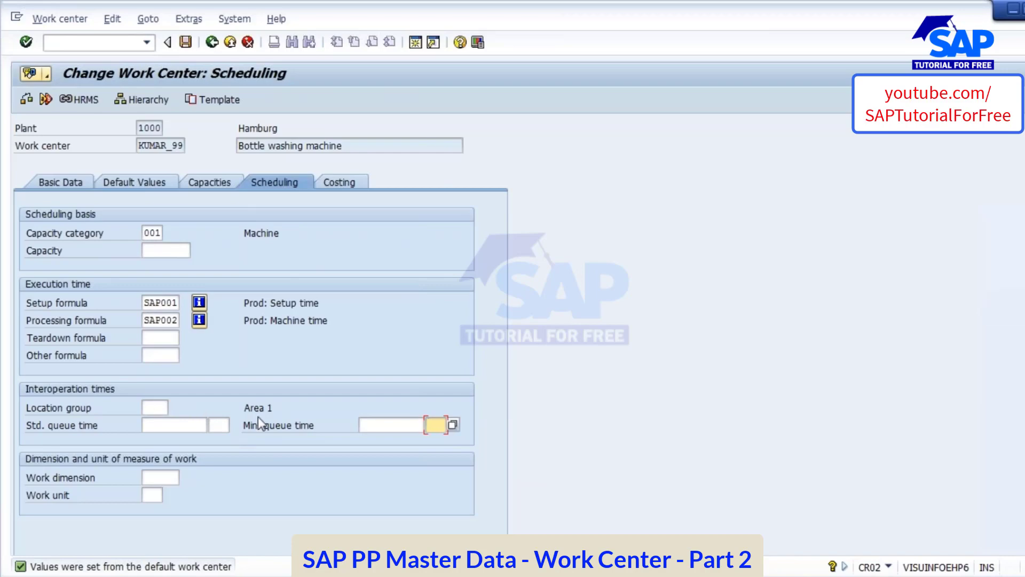
Step: Set the activity unit to HR for Setup, Machine and Labor in KUMAR_99's costing data and save the work center
left_click(346, 184)
left_click(246, 372)
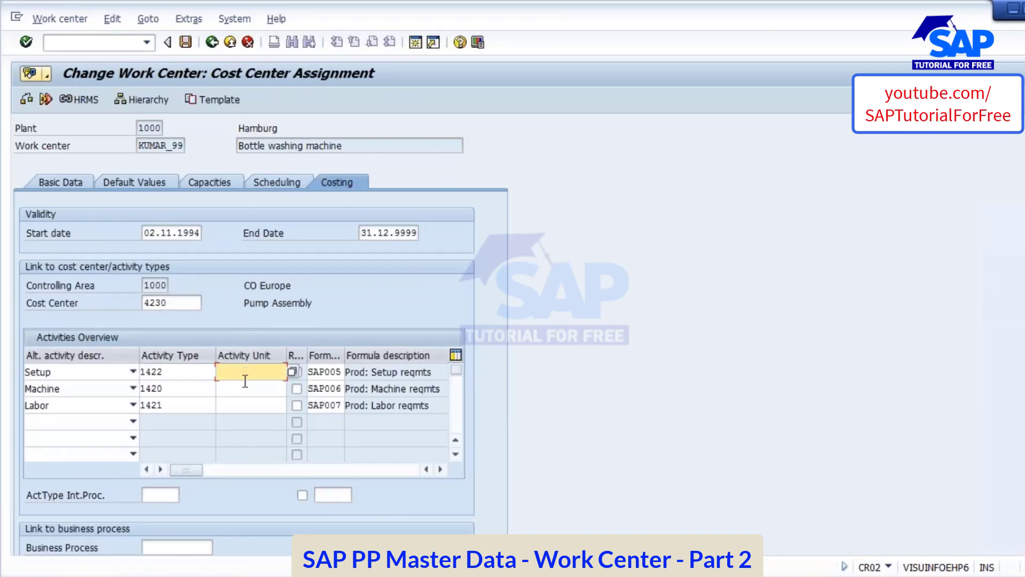
left_click(243, 386)
left_click(243, 389)
left_click(243, 403)
left_click(243, 405)
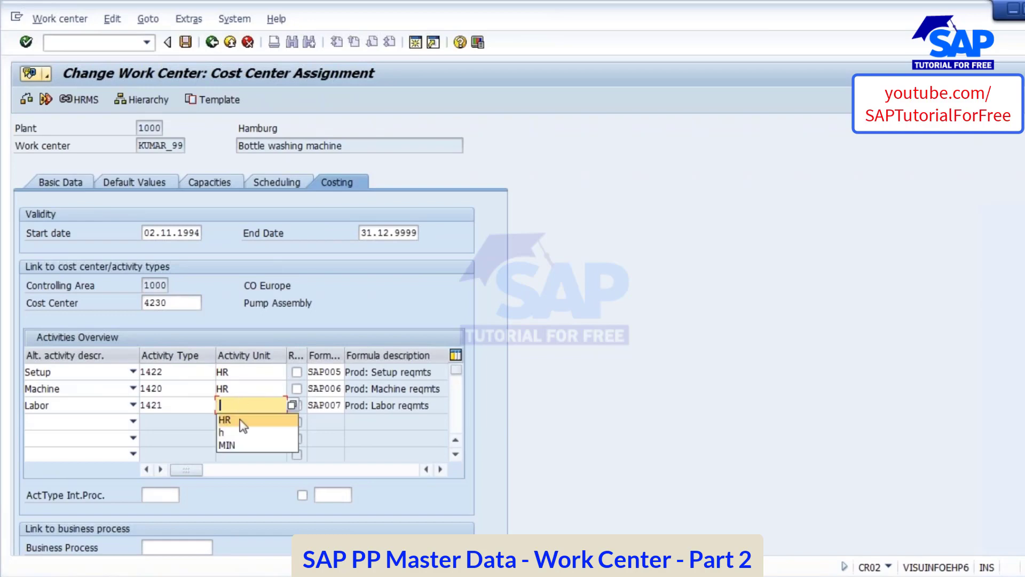
left_click(243, 421)
key("Return")
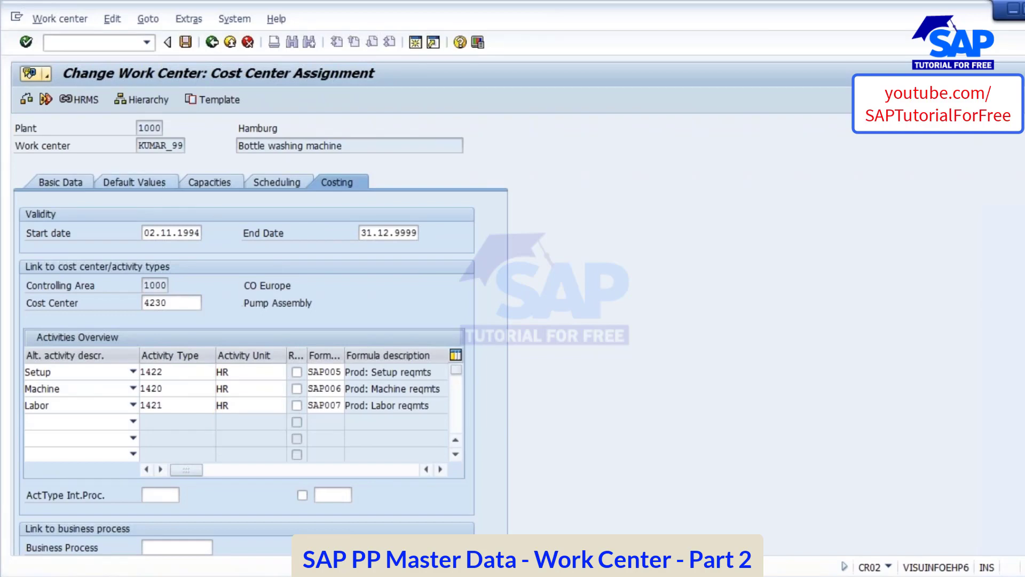
left_click(185, 42)
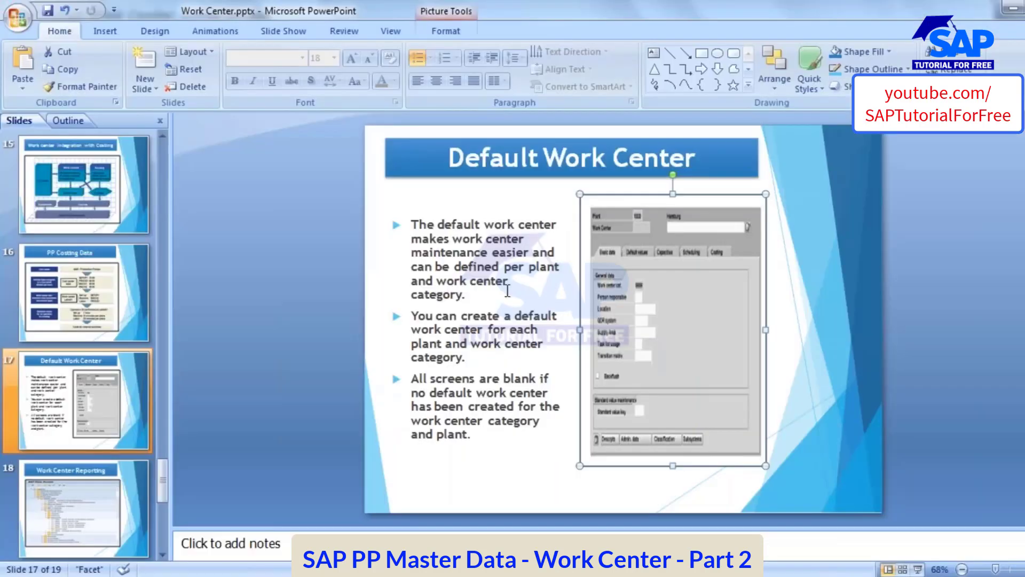
Step: Try to create work center KUMAR_11 in plant 1000 with work center category 0001
left_click(473, 281)
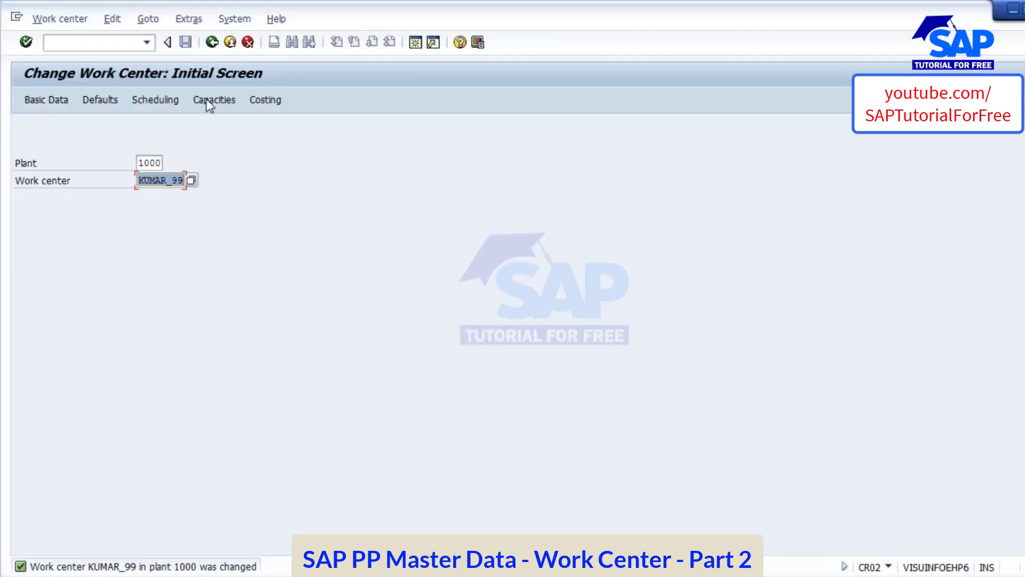
key("Delete")
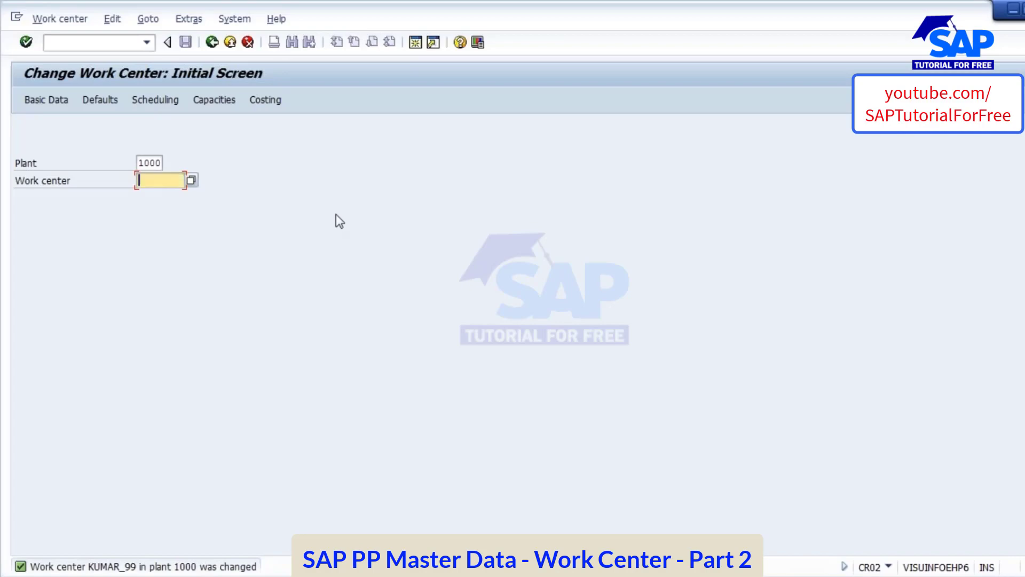
left_click(60, 19)
left_click(62, 57)
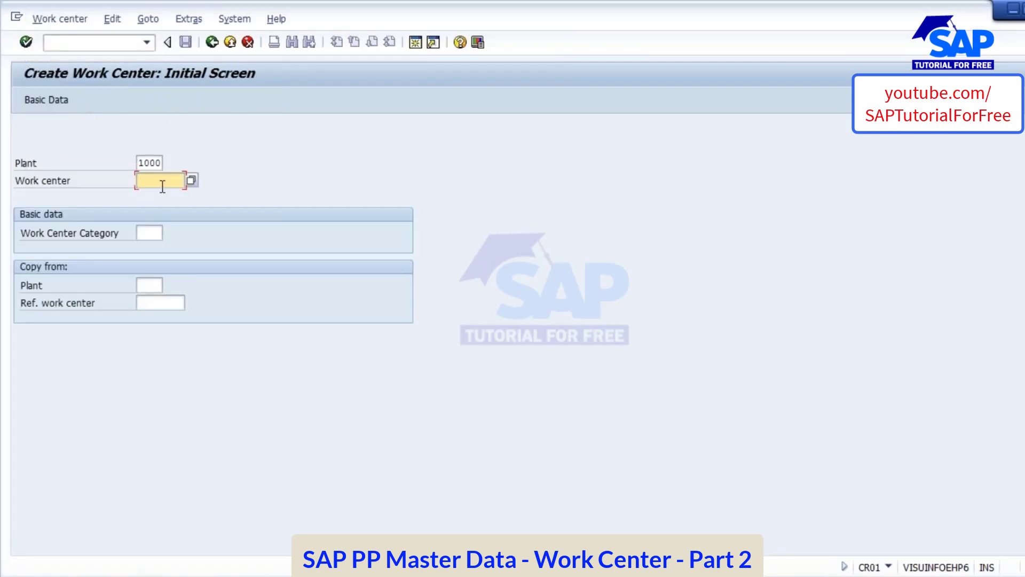
type("Kumar")
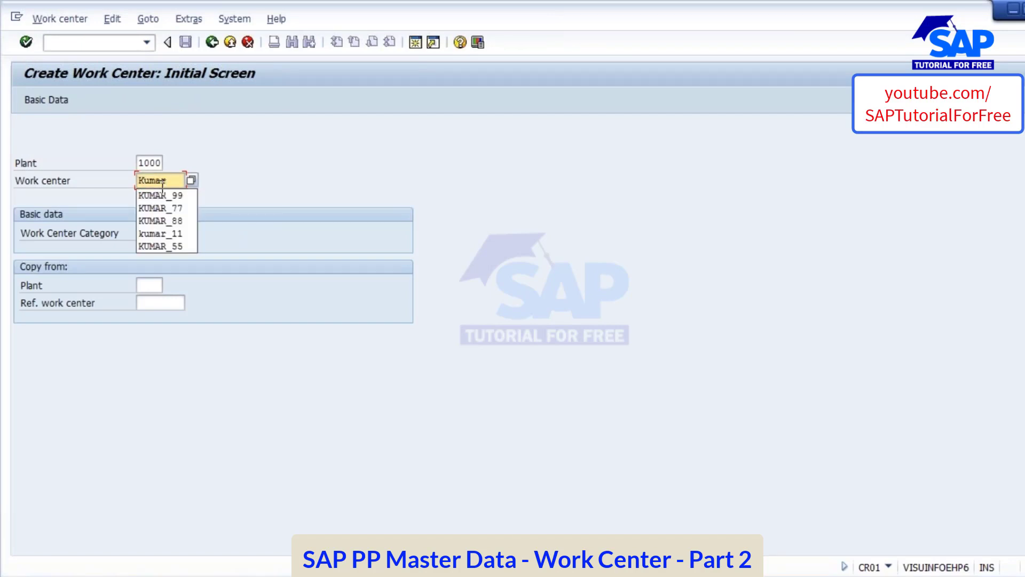
type("_11")
key("Tab")
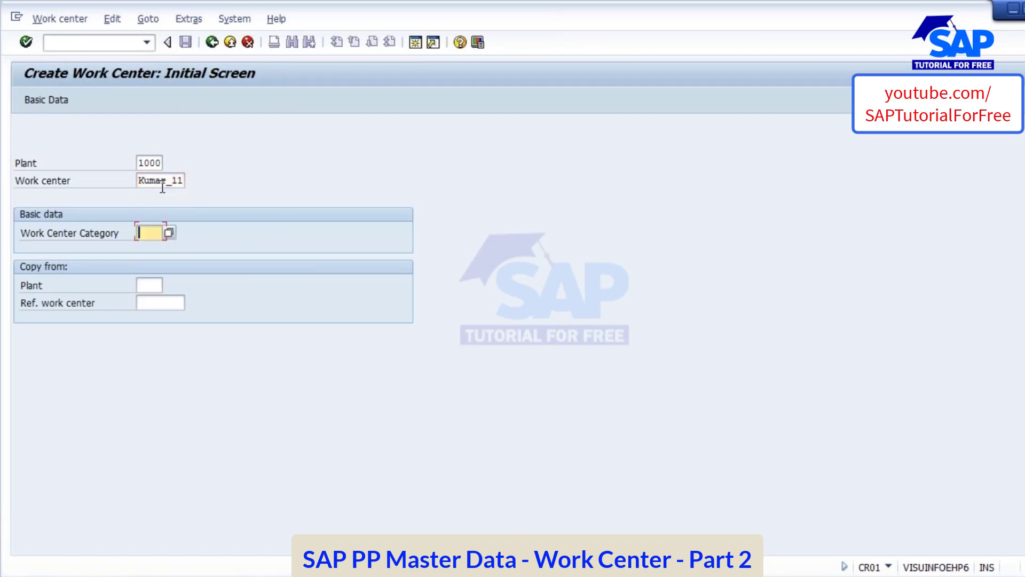
type("0001")
key("Return")
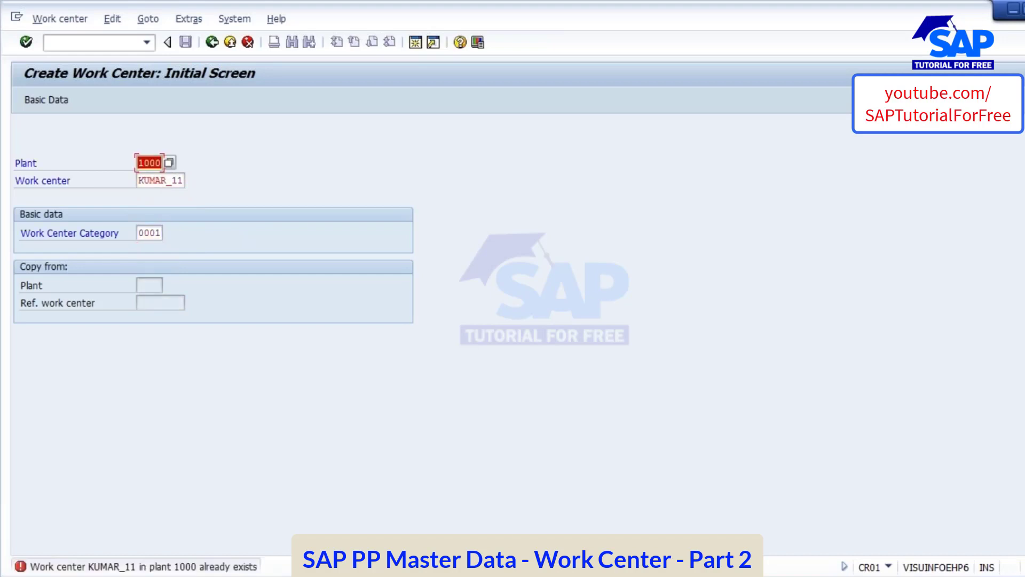
Step: Change the new work center's name to KUMAR_55 and continue to its basic data
left_click(174, 182)
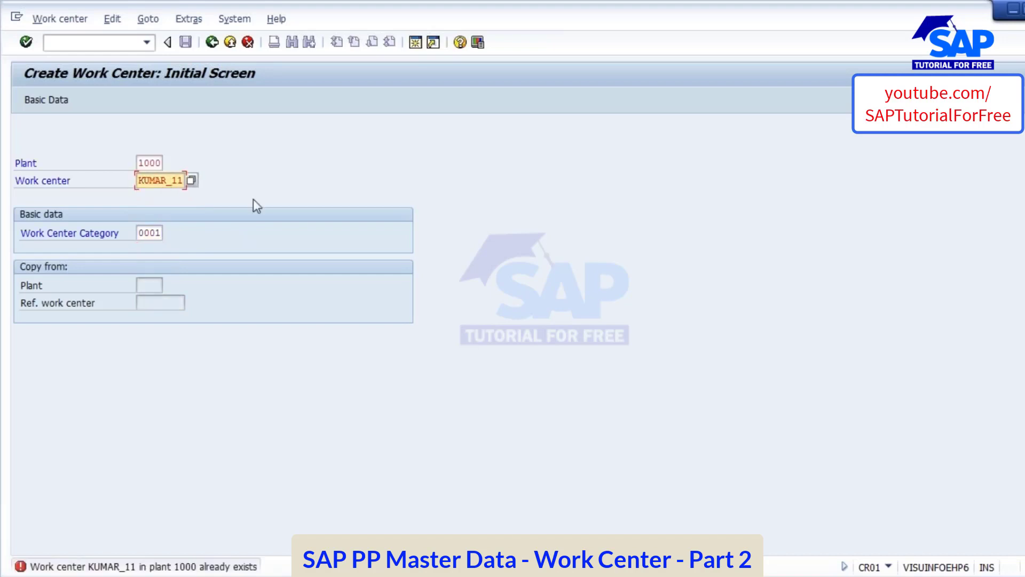
key("BackSpace")
key("BackSpace")
type("55")
key("Return")
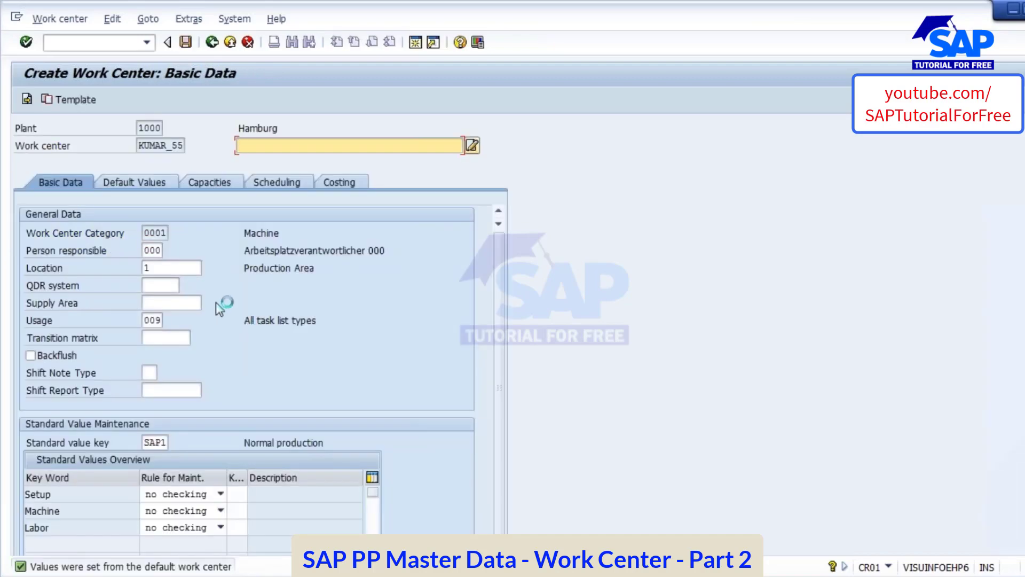
Step: Examine the default person responsible, location, usage and standard value key in KUMAR_55's basic data
left_click(146, 251)
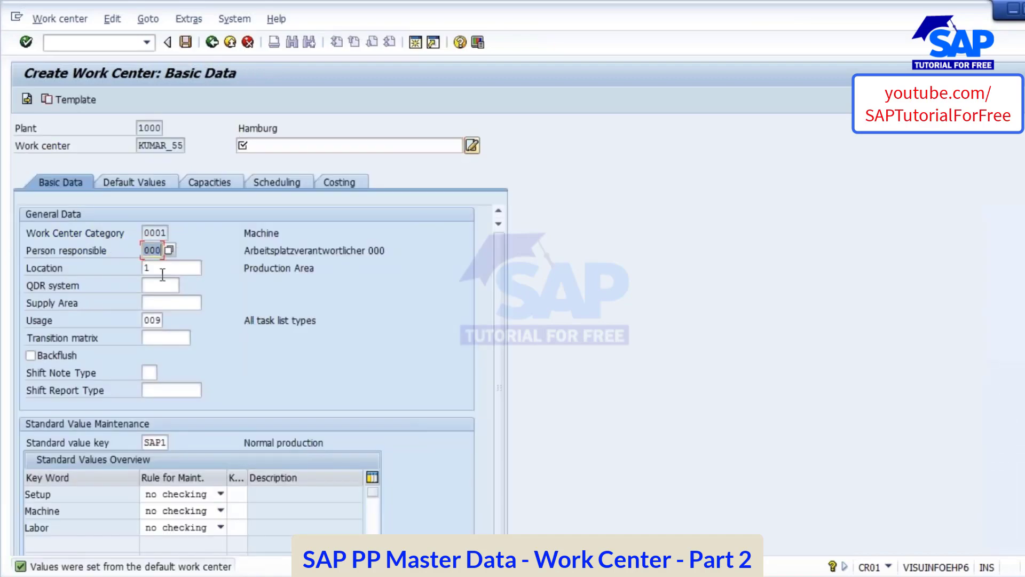
left_click(145, 268)
left_click(150, 320)
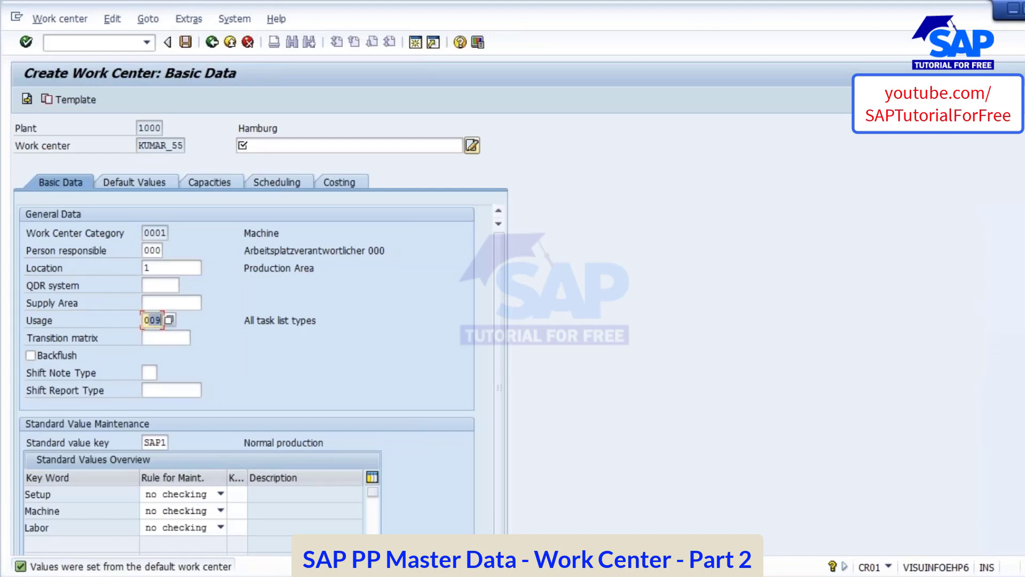
left_click(154, 443)
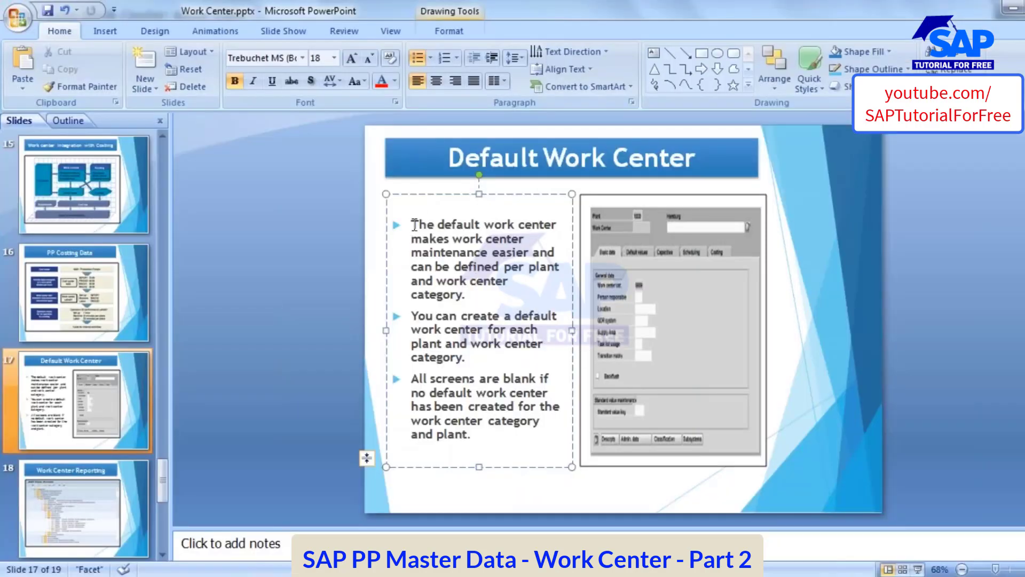
Step: Read the Default Work Center slide's points on easier maintenance and definition per plant and work center category in PowerPoint, then return to SAP
left_click_drag(412, 222, 537, 224)
left_click_drag(412, 240, 528, 240)
left_click(508, 253)
double_click(537, 267)
left_click_drag(449, 283, 512, 286)
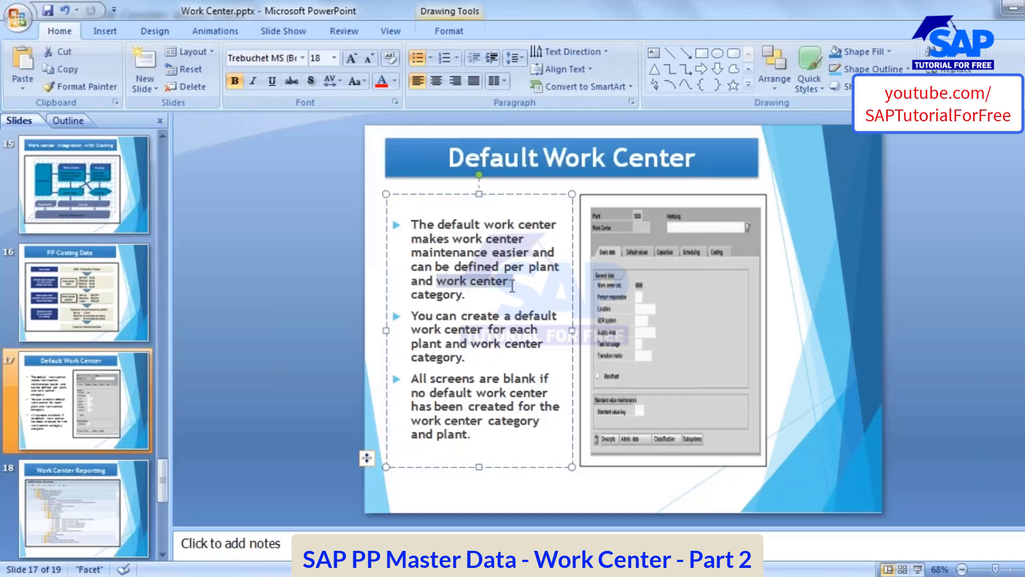
left_click(431, 293)
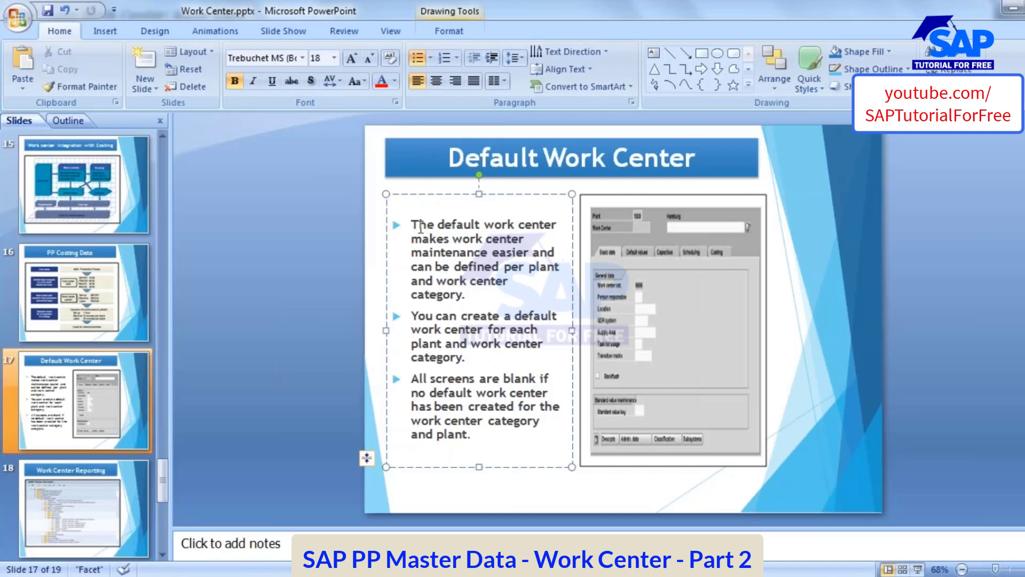
left_click(656, 372)
left_click_drag(411, 224, 483, 317)
left_click(487, 362)
left_click_drag(421, 252, 524, 256)
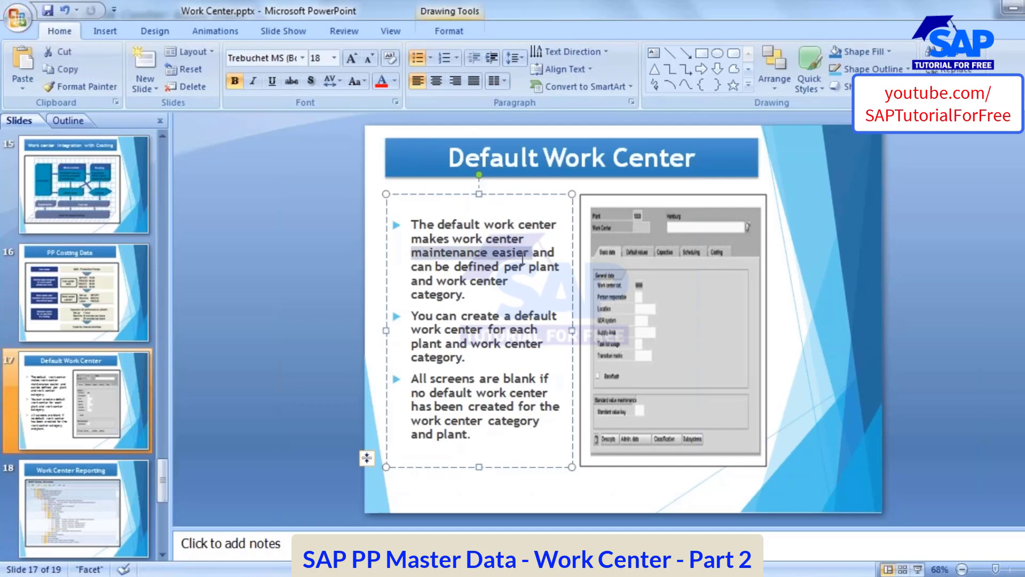
left_click(487, 330)
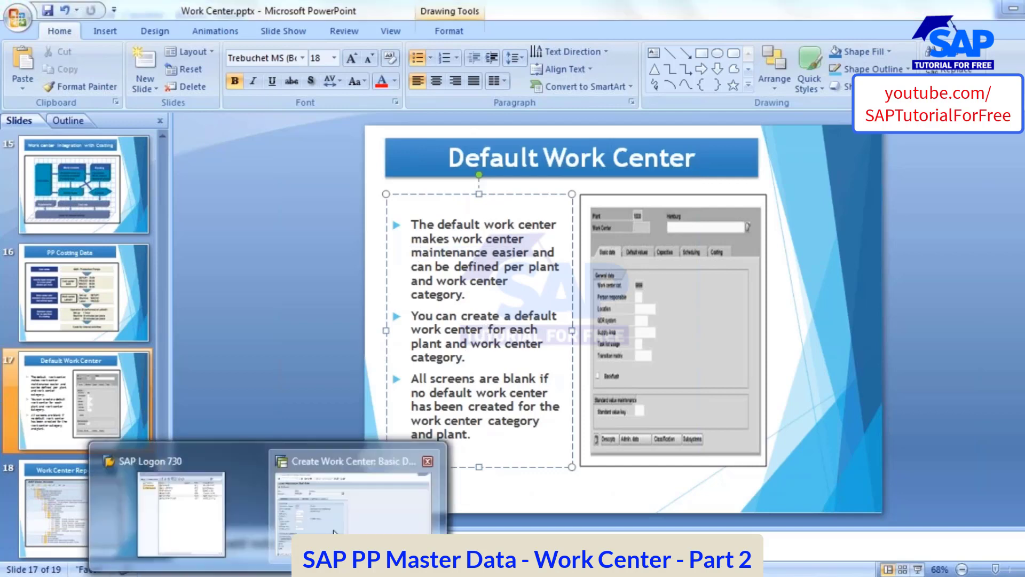
left_click(342, 521)
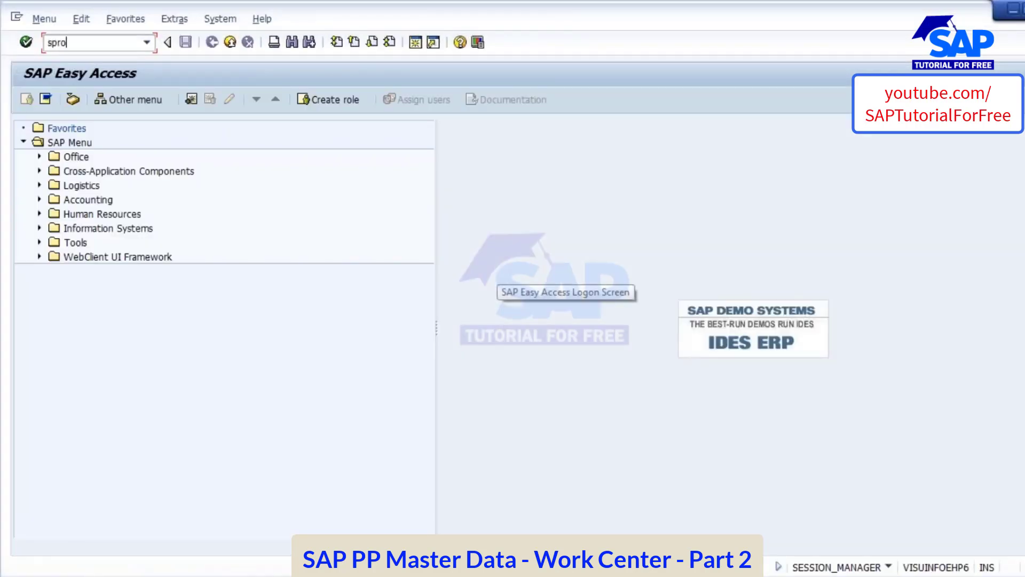
Step: Open the SAP Reference IMG through SPRO and execute Define default work center under Production, Basic Data, Work Center, General Data
key("Return")
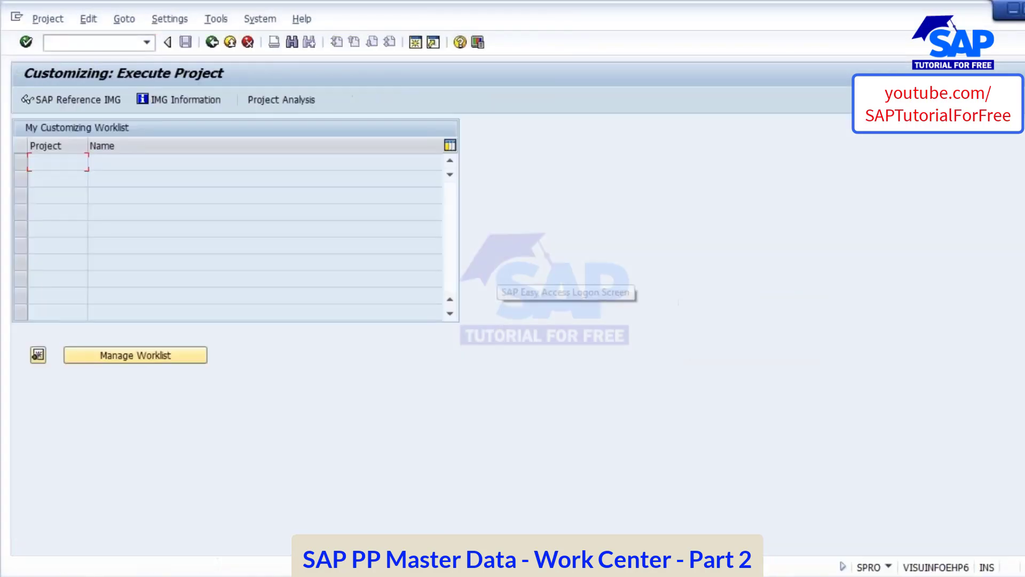
left_click(61, 96)
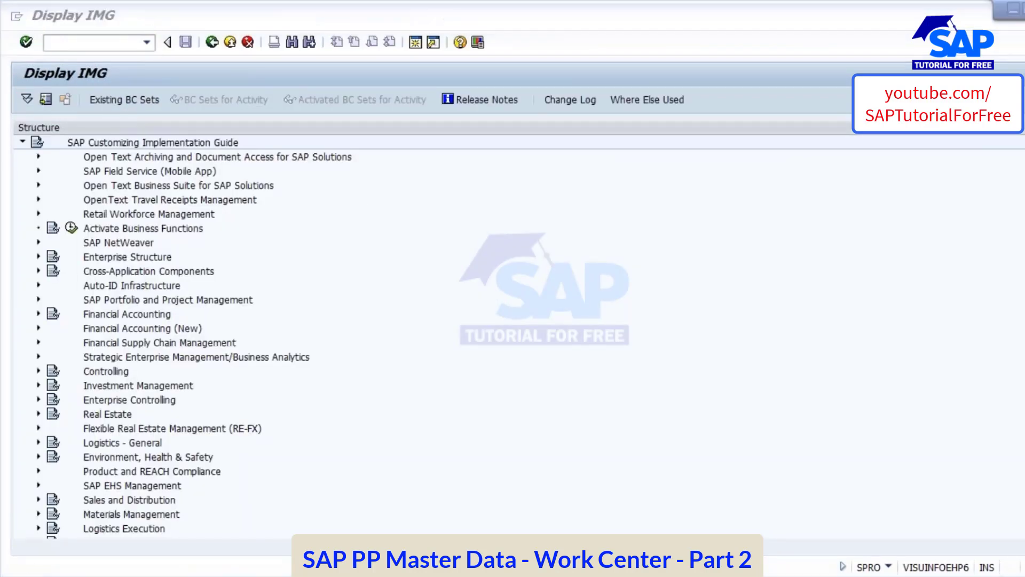
scroll(133, 307, "down", 7)
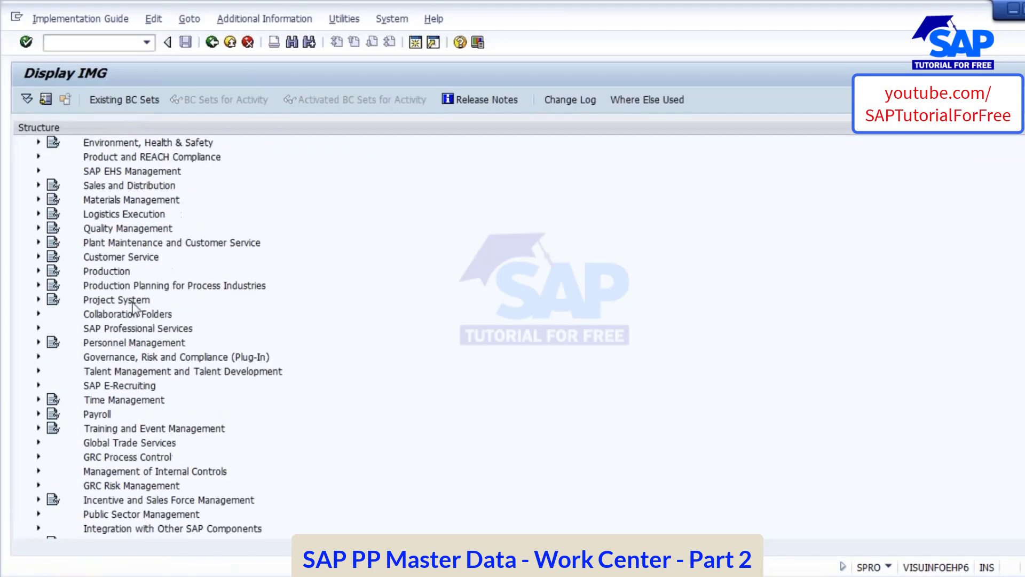
left_click(39, 271)
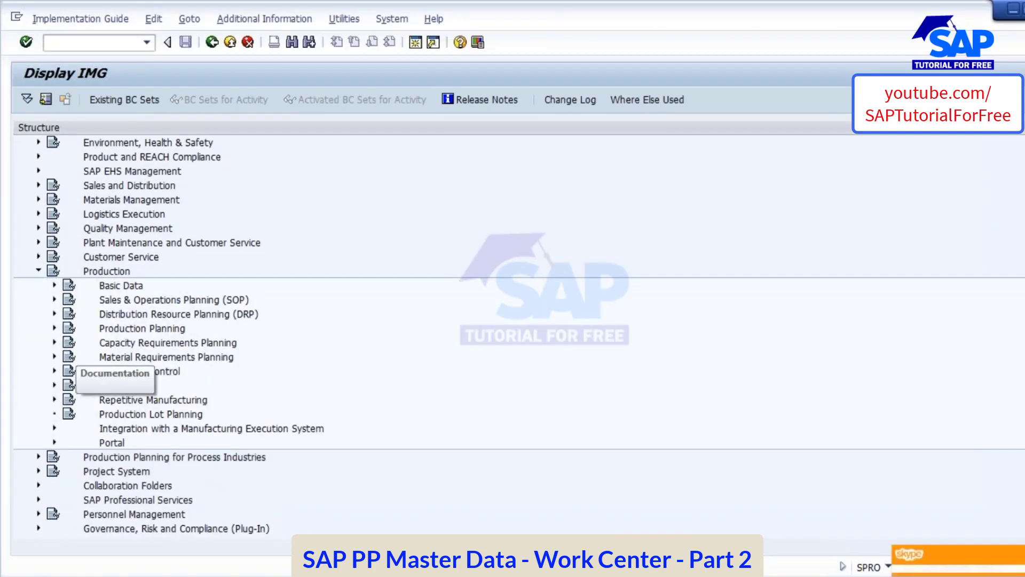
left_click(54, 285)
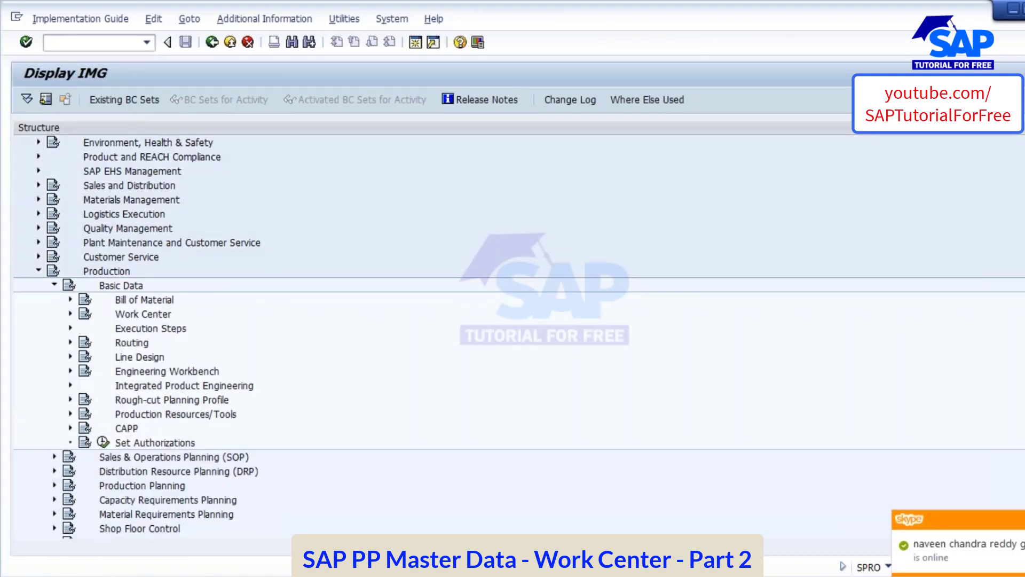
left_click(70, 314)
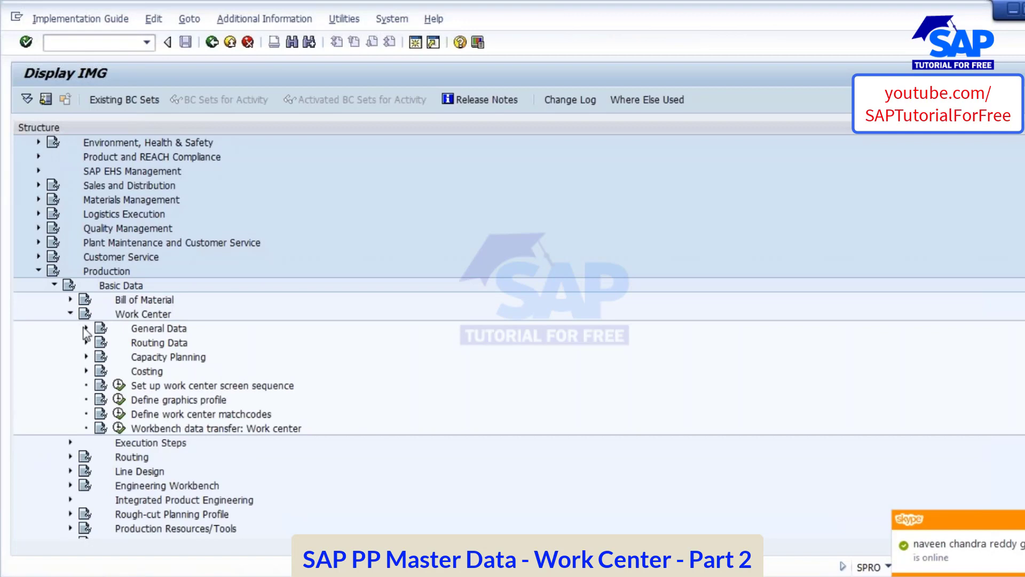
left_click(86, 328)
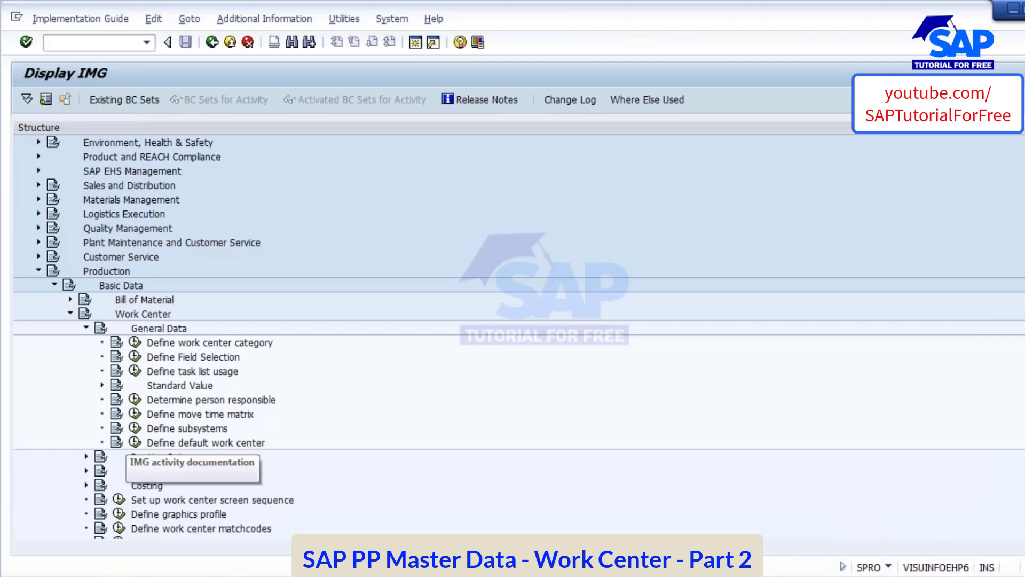
left_click(135, 442)
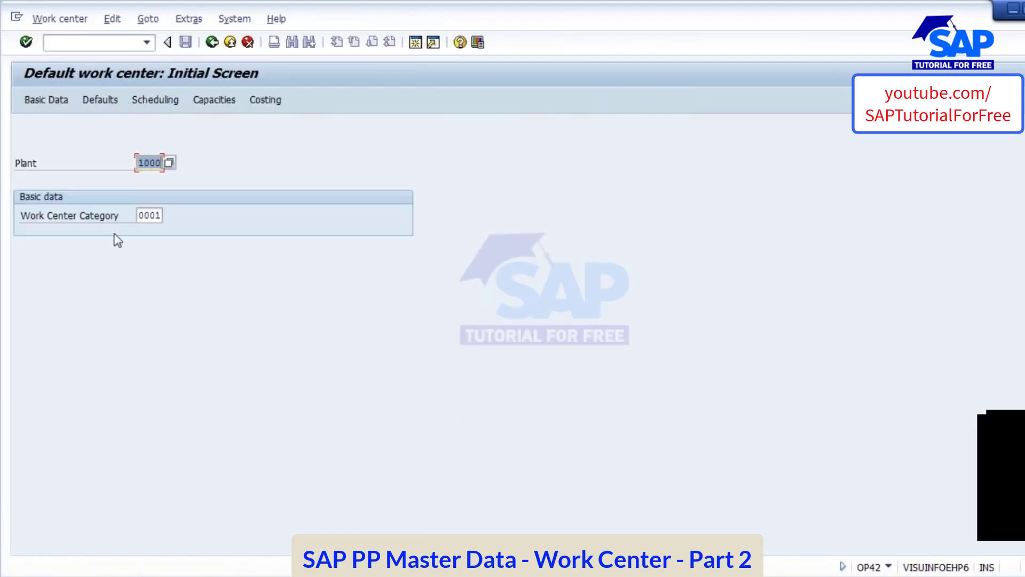
Step: Compare plant 1000 and category 0001 with KUMAR_55's basic data, and open the matching default work center's basic data
left_click_drag(143, 162, 161, 162)
left_click(151, 214)
key("Return")
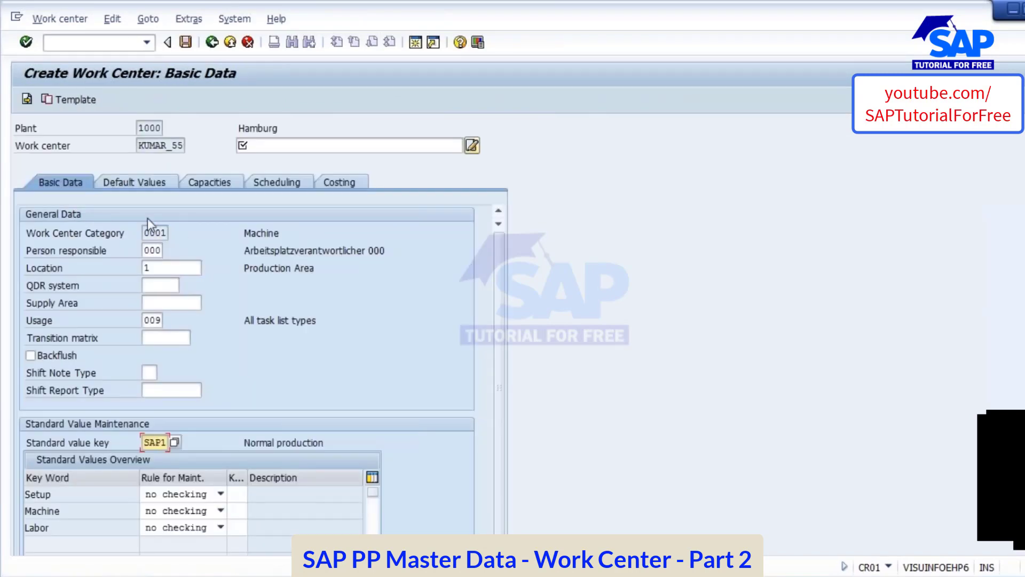
key("F3")
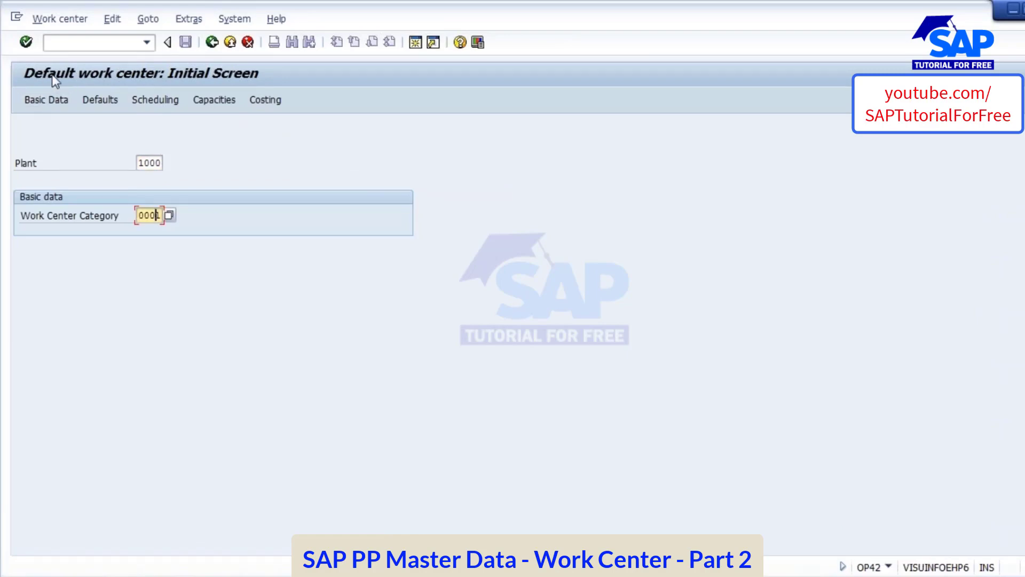
left_click(32, 101)
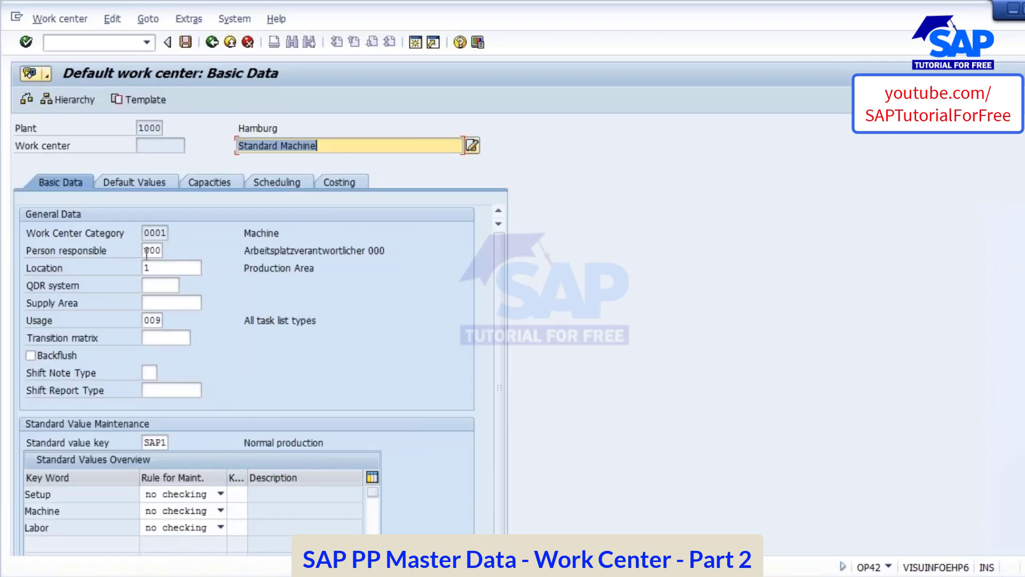
Step: Examine the person responsible, location and usage preset in the default work center's basic data
left_click(147, 251)
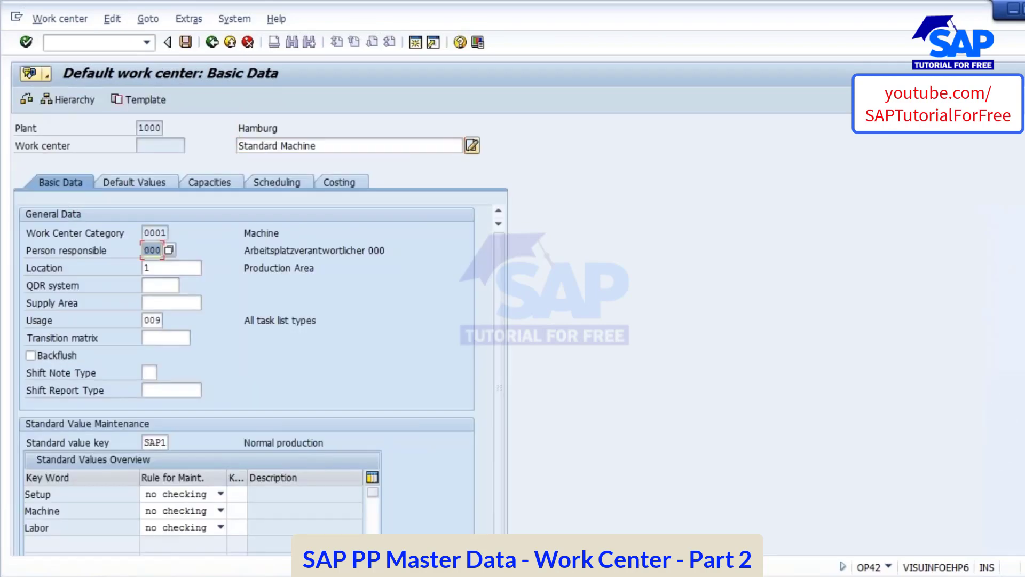
key("F3")
left_click(147, 251)
key("Tab")
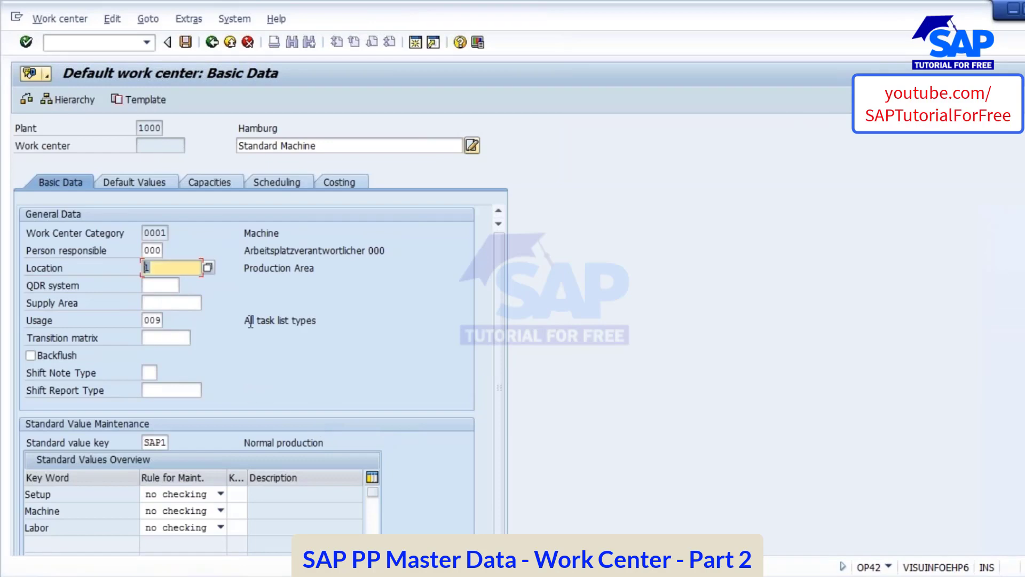
left_click(251, 320)
left_click(155, 320)
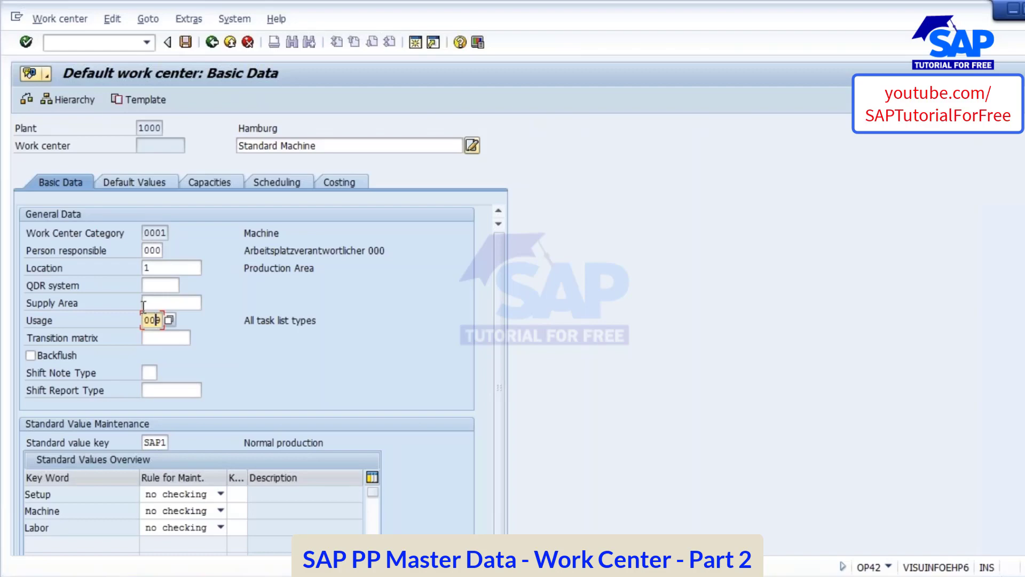
Step: Set the default work center's person responsible to 002 and location to 3 (Storage Area), save it and return to the IMG
double_click(150, 250)
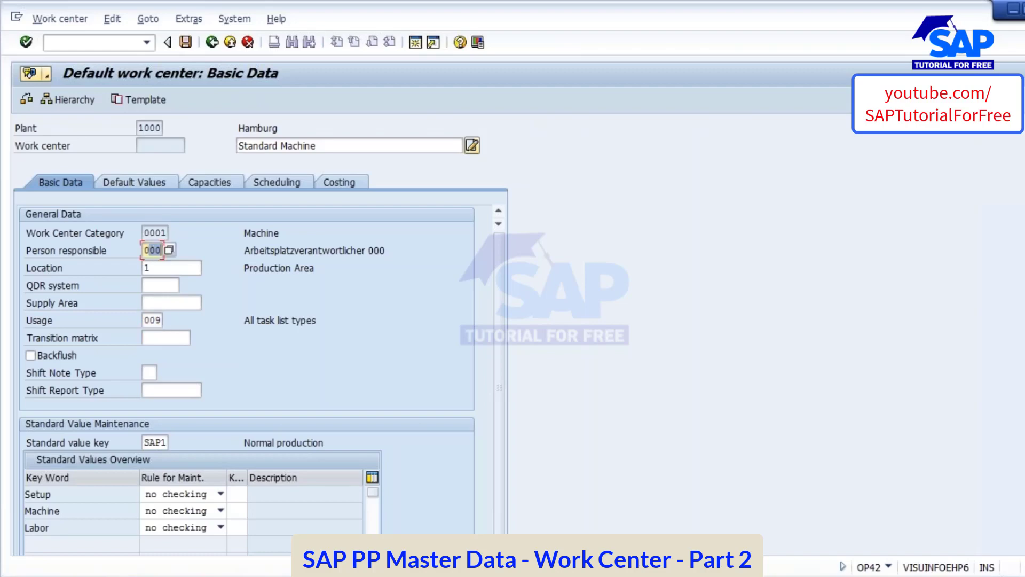
type("002")
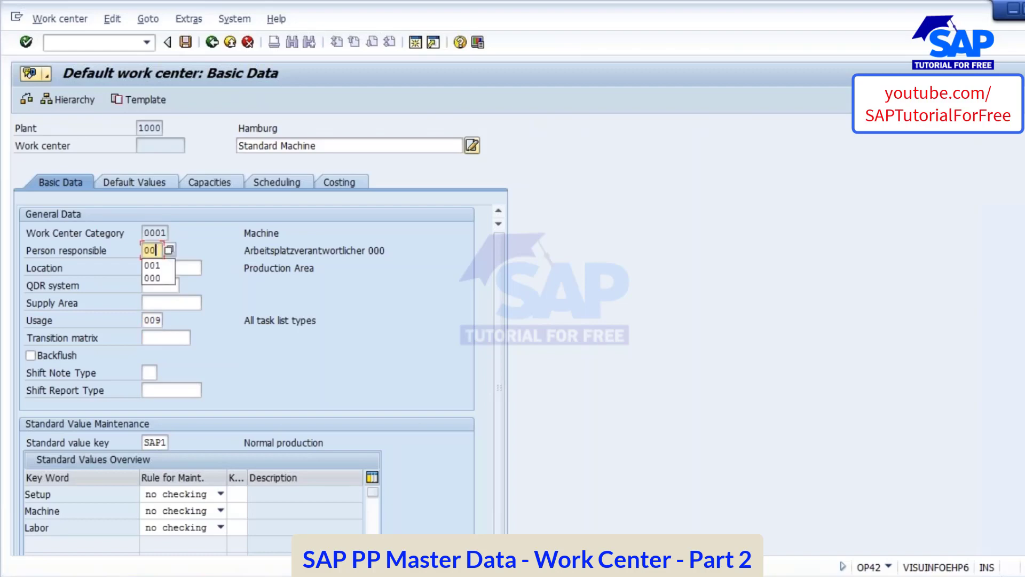
key("Tab")
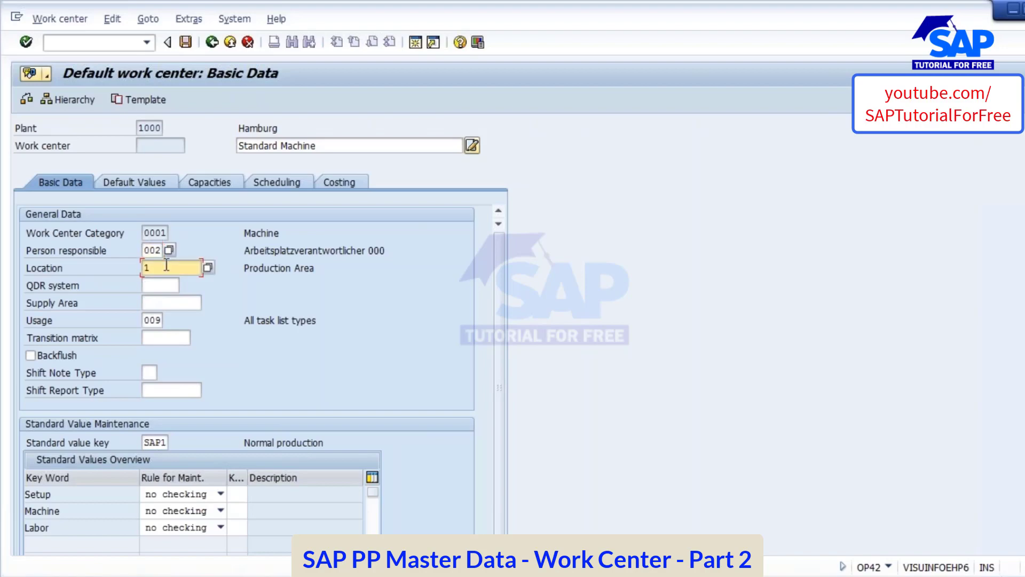
left_click(210, 268)
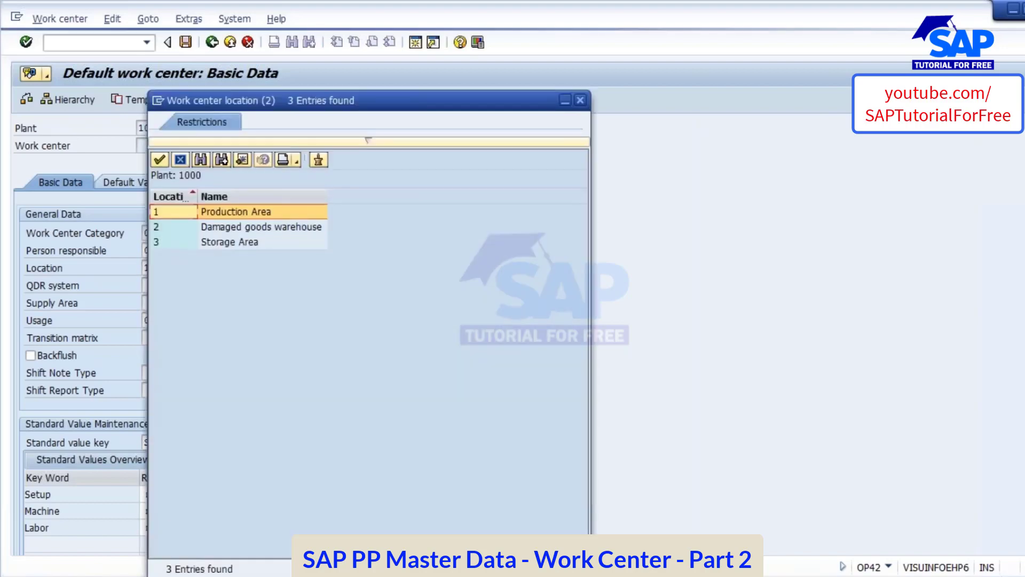
double_click(227, 244)
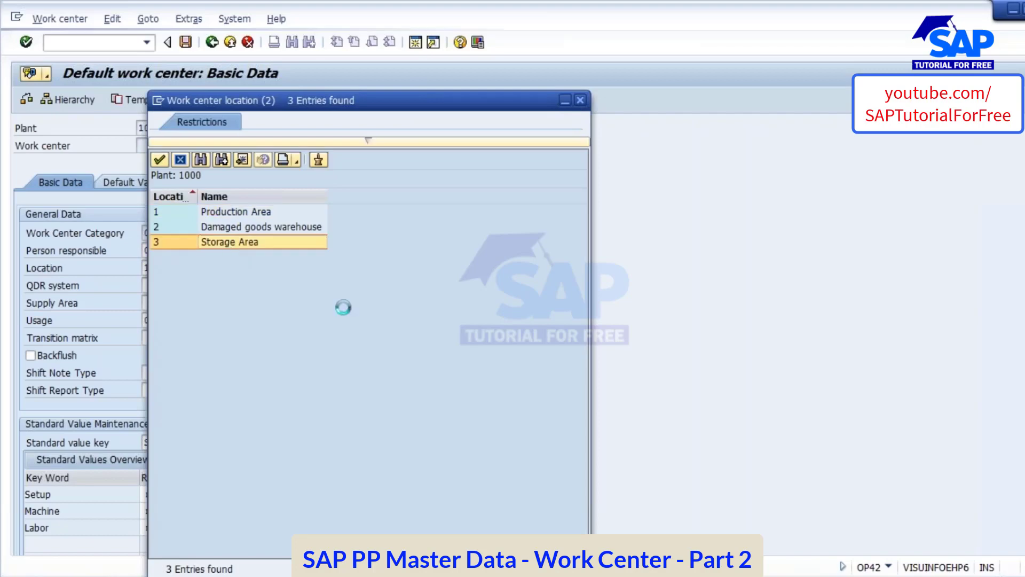
key("Return")
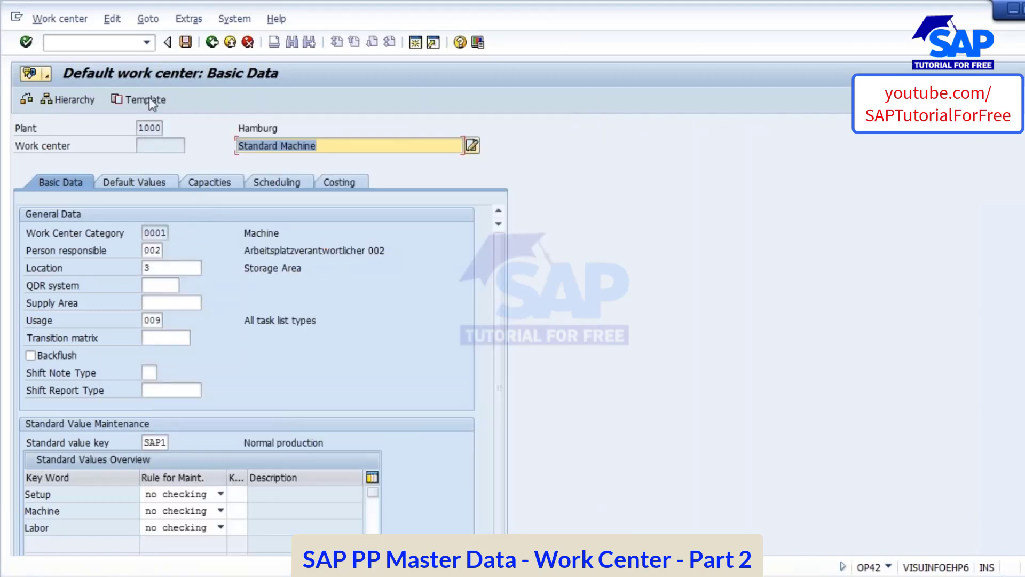
left_click(212, 42)
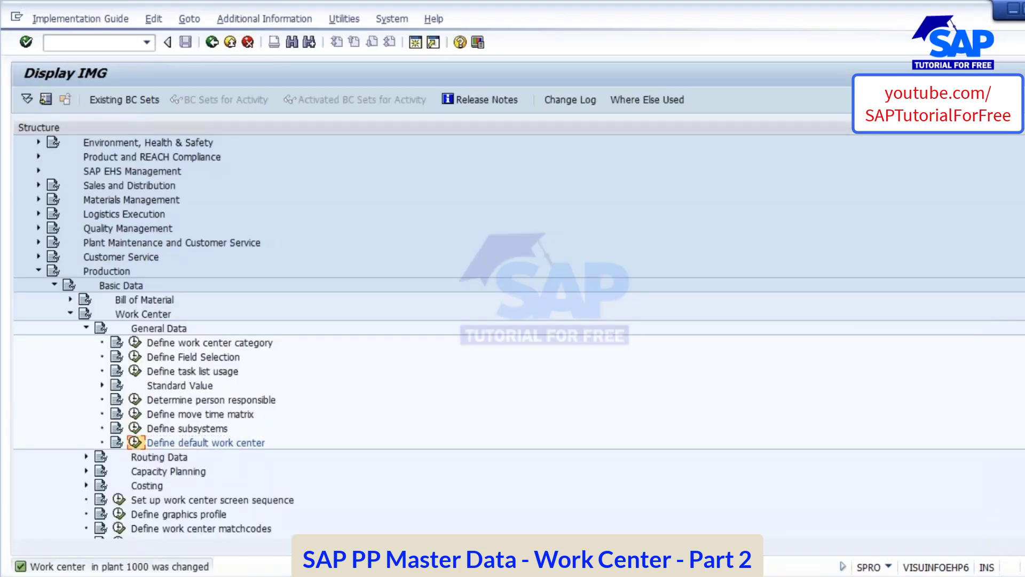
Step: Reopen the default work center for plant 1000 and category 0001 and check its person responsible and location
left_click(135, 442)
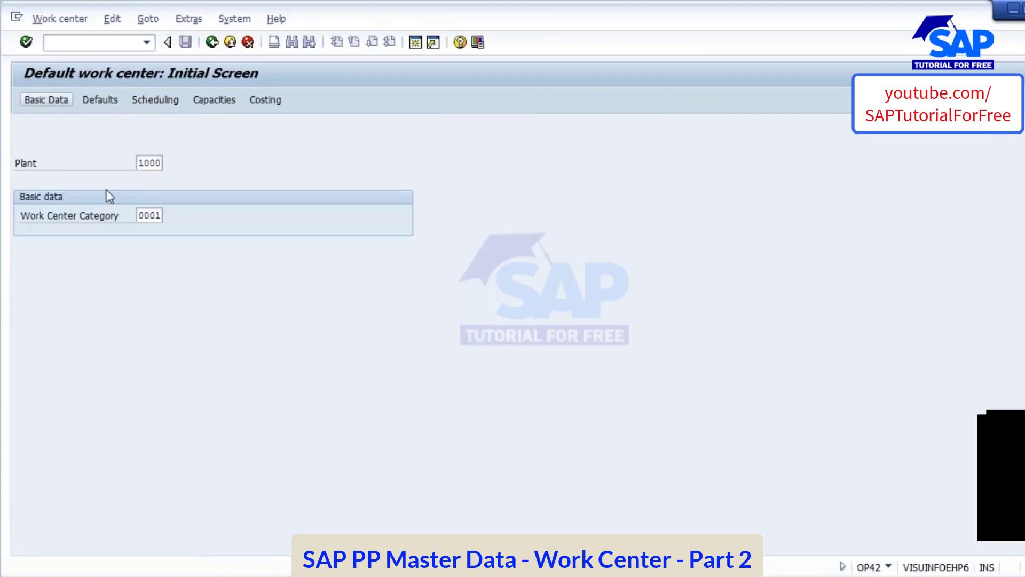
key("Return")
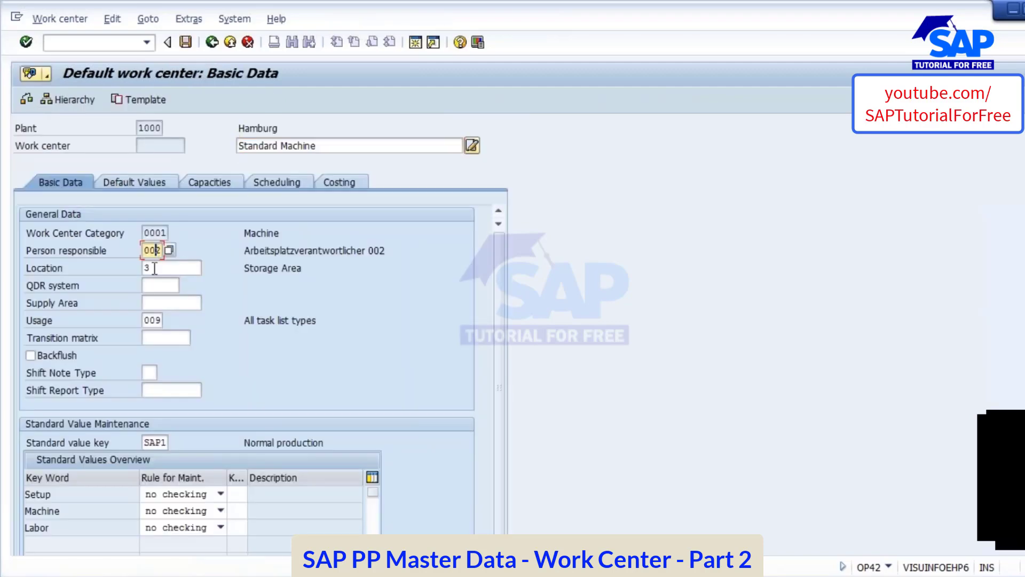
left_click(154, 268)
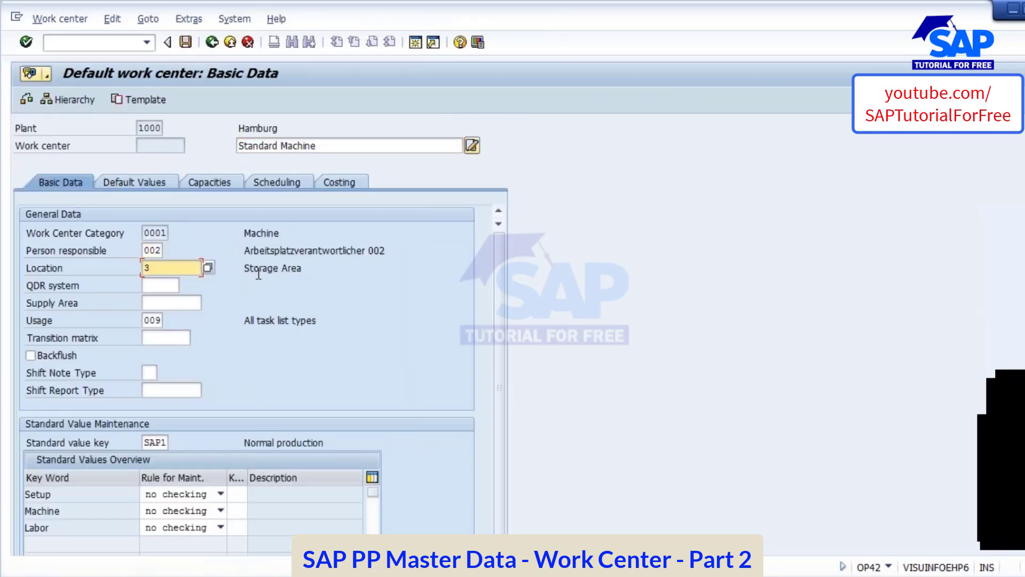
left_click(150, 250)
left_click(151, 269)
Step: Switch to the work center creation session, leave KUMAR_55's basic data and try to create KUMAR_88 in plant 1000 with category 0001
key("alt+Tab")
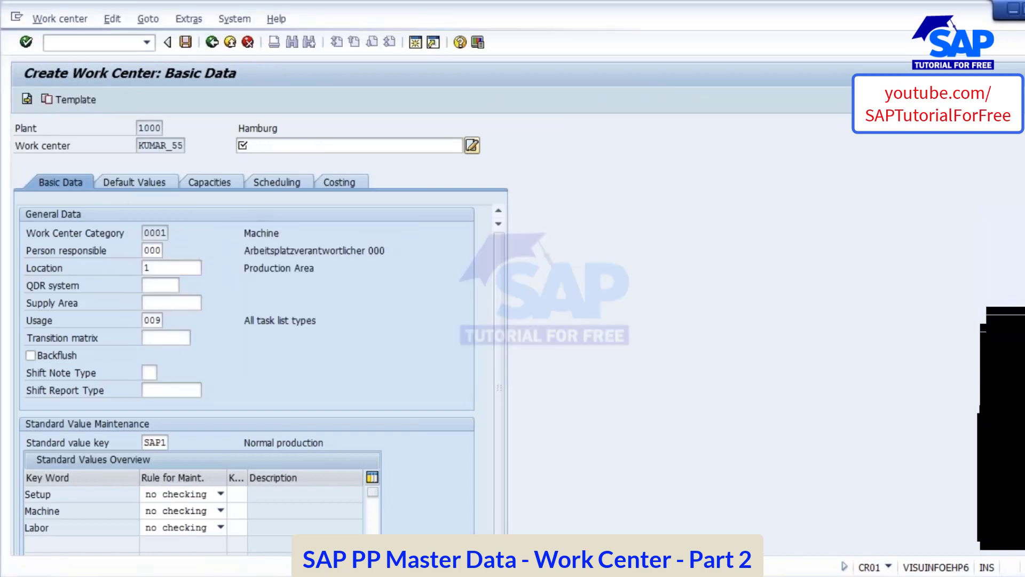
left_click(212, 43)
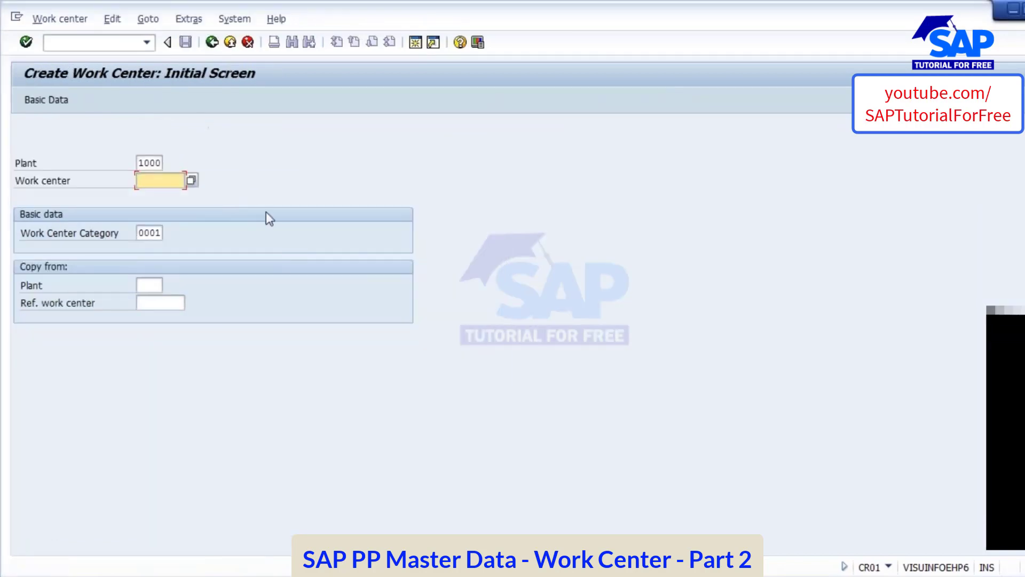
type("k")
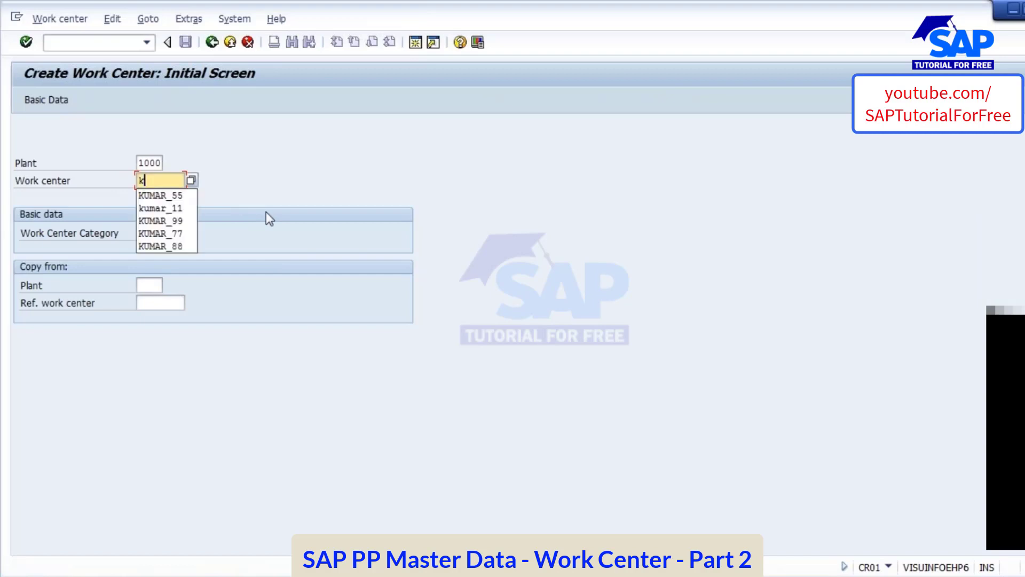
type("umar_88")
key("Down")
key("Return")
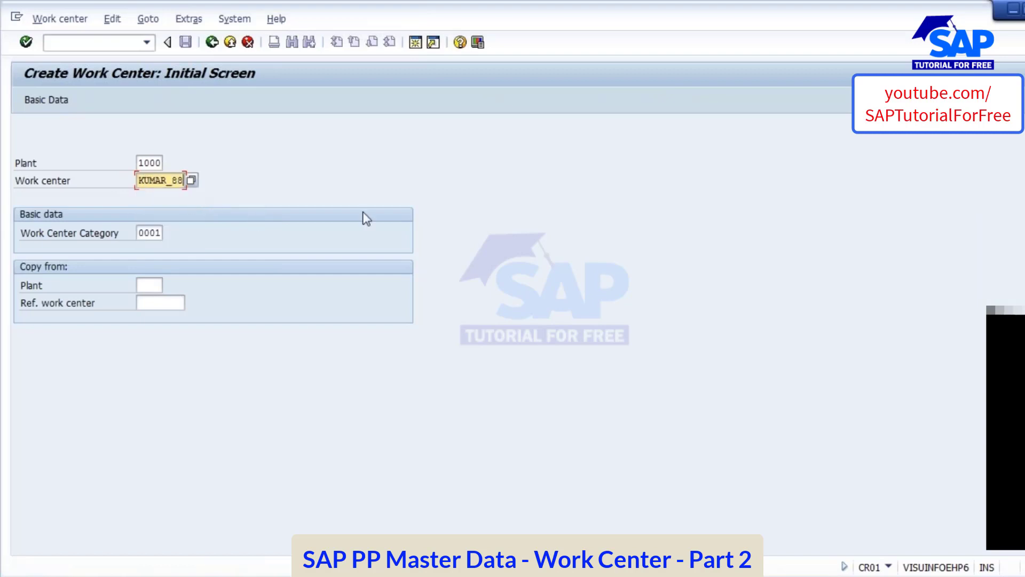
key("Return")
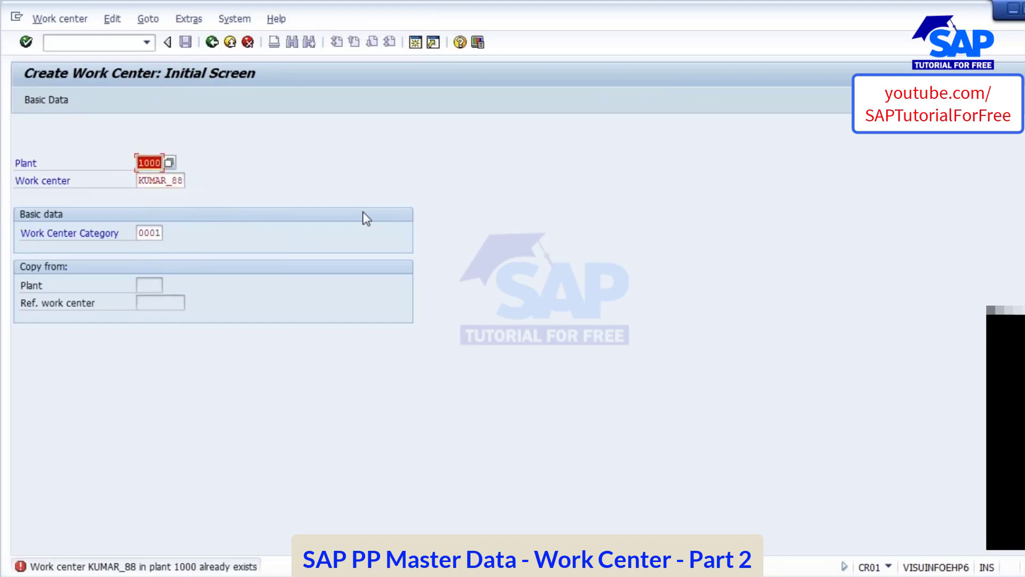
Step: Change the new work center's name to KUMAR_66 and continue to its basic data
left_click(172, 181)
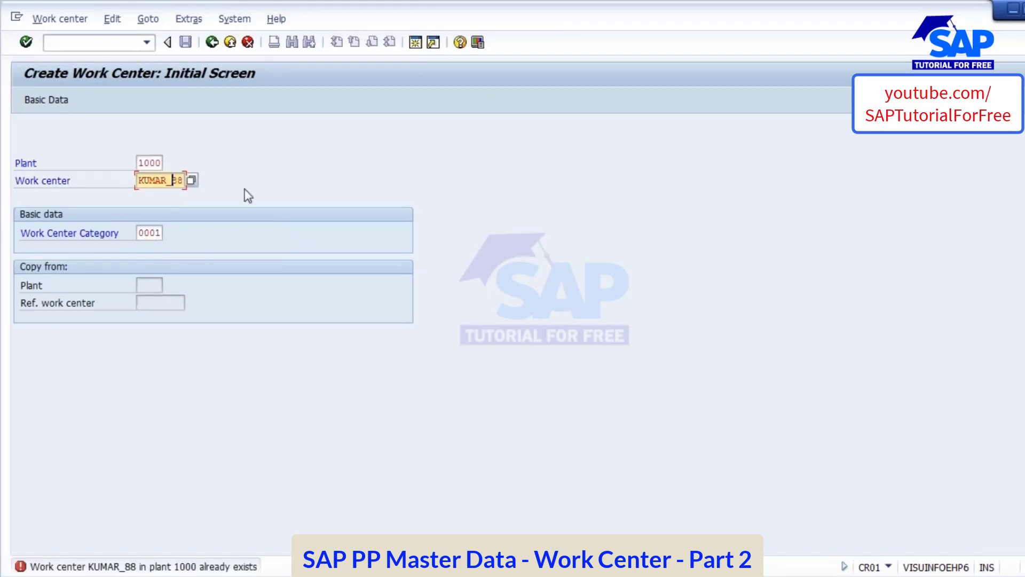
type("66")
key("Return")
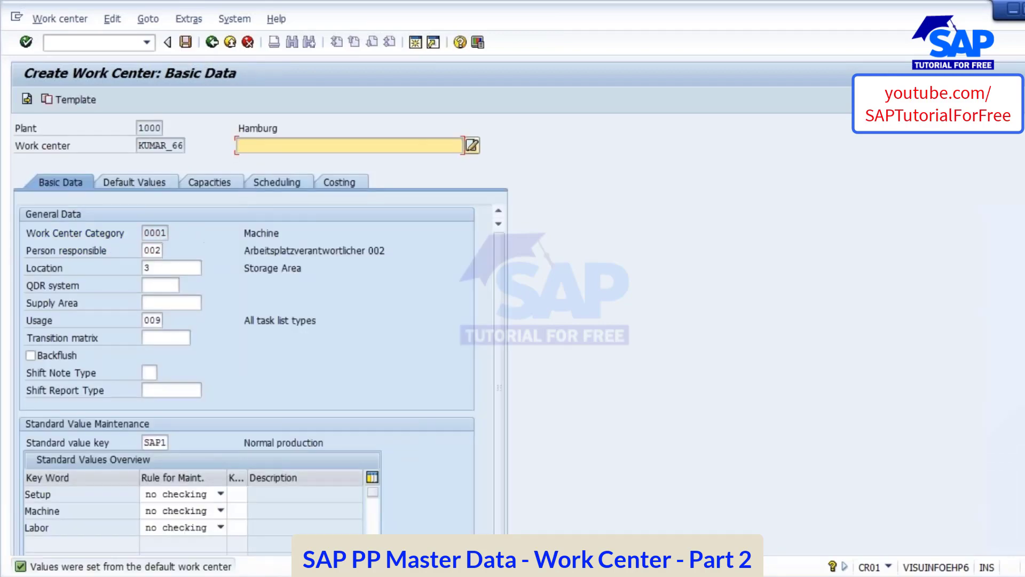
Step: Compare KUMAR_66's person responsible and location with the values in the default work center's basic data
left_click(152, 250)
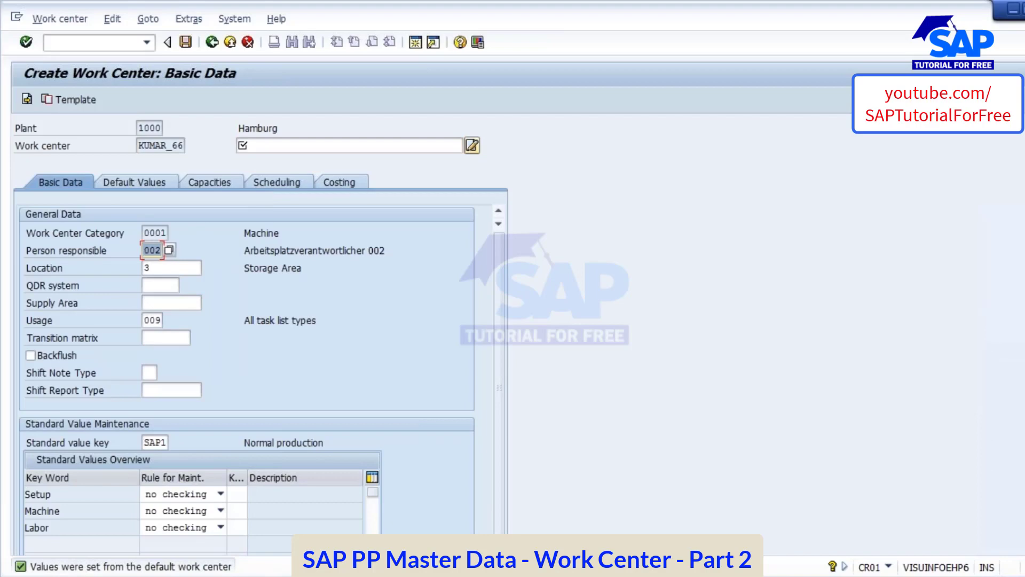
key("Tab")
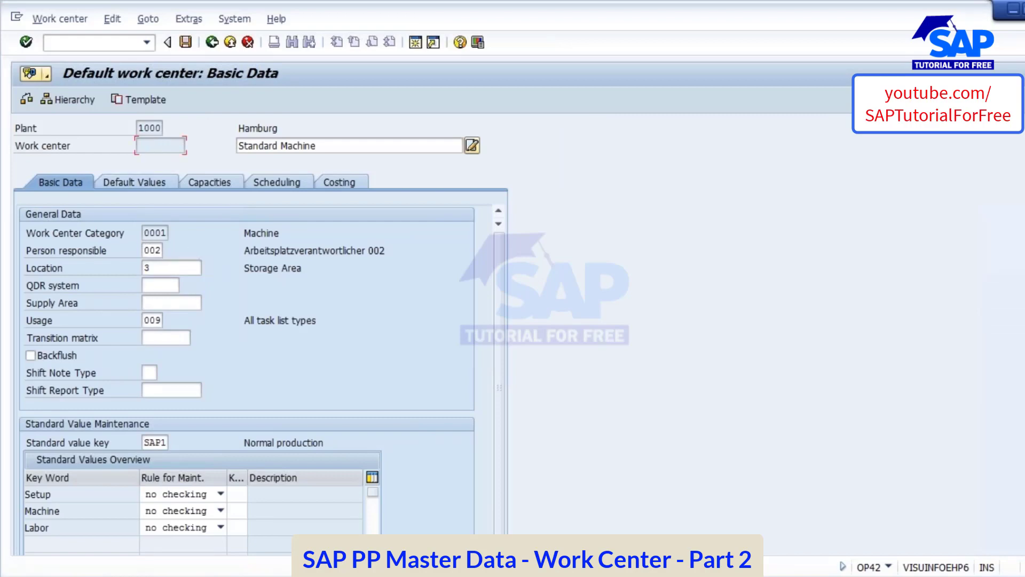
left_click(163, 273)
left_click(154, 250)
Step: Review the Default Work Center slide's note on blank screens in PowerPoint, and recheck the default work center's person responsible and location in SAP
key("alt+Tab")
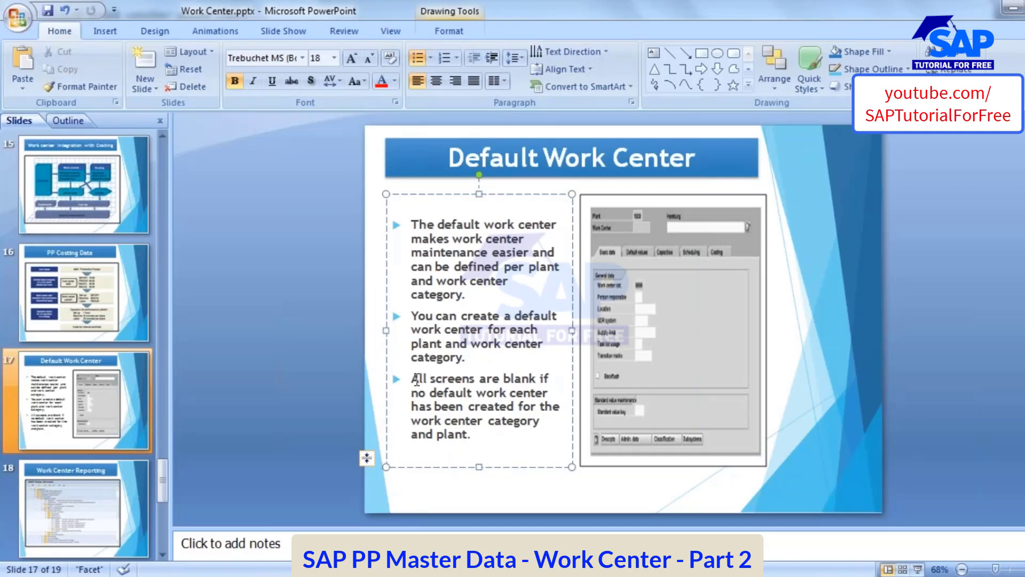
left_click_drag(411, 379, 528, 378)
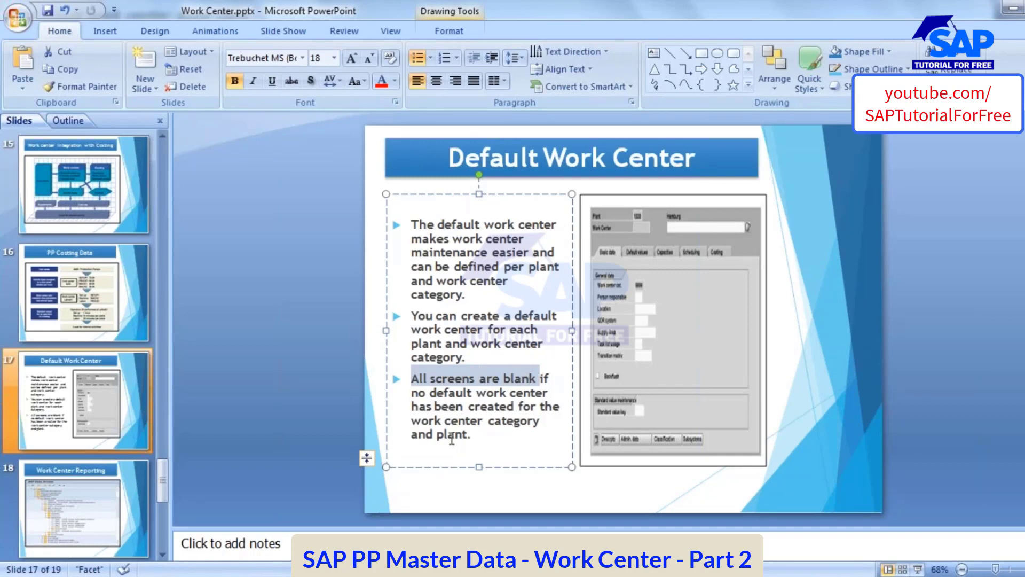
left_click(449, 434)
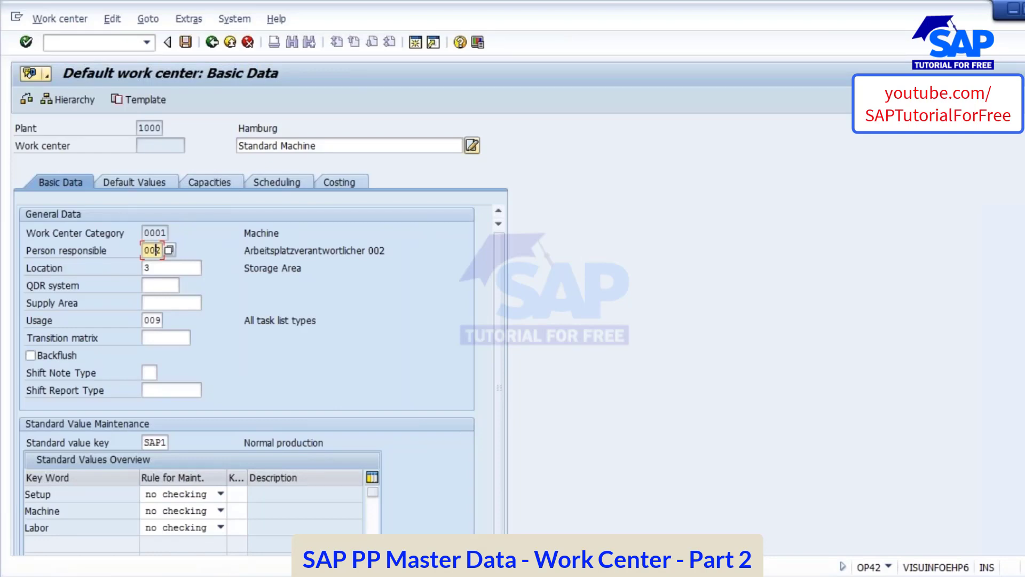
left_click(153, 269)
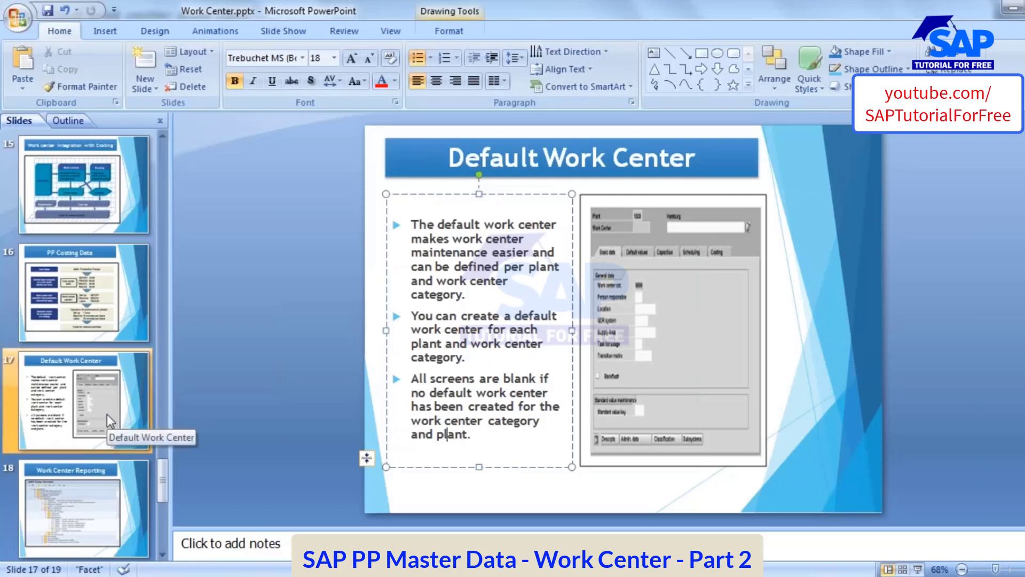
Step: Show the Work Center Reporting slide, switch back to SAP and leave KUMAR_66's basic data for the SAP Easy Access screen
left_click(79, 510)
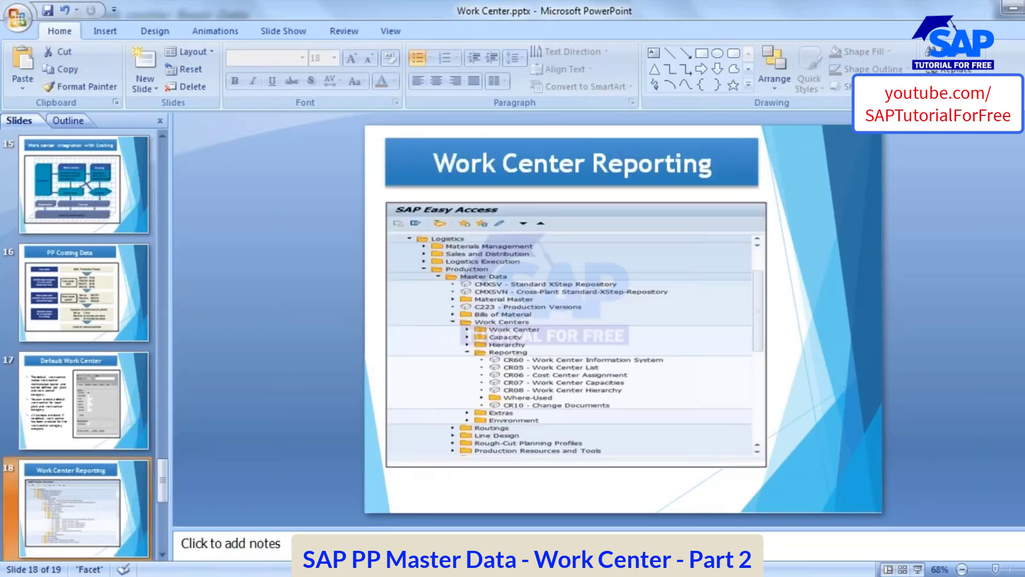
mouse_move(267, 567)
left_click(504, 514)
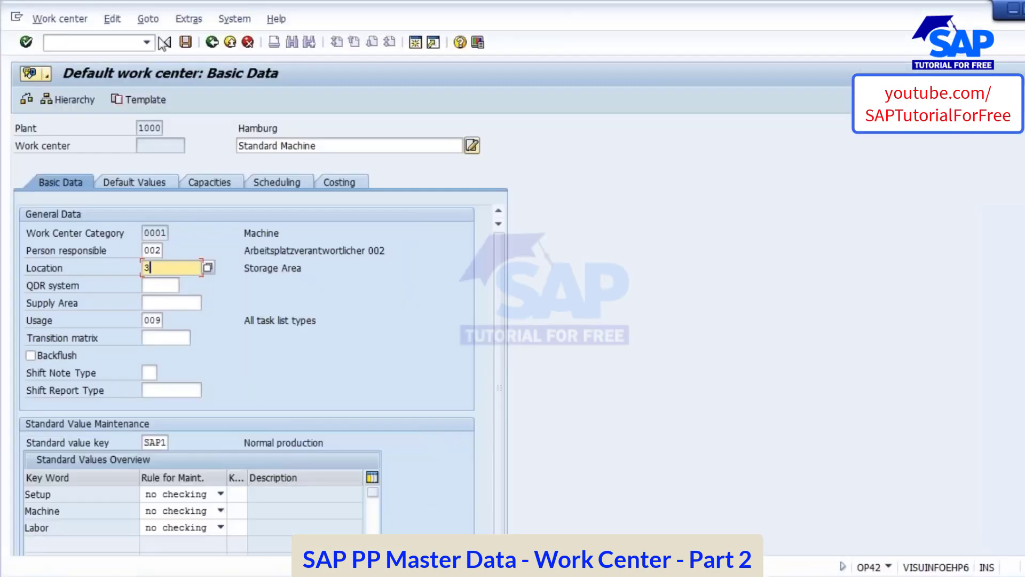
left_click(164, 42)
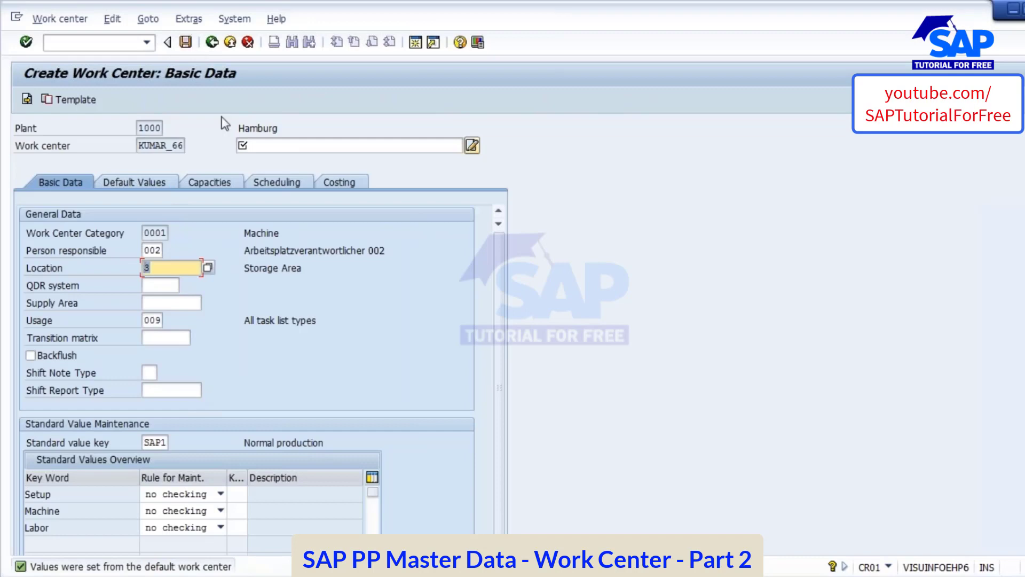
left_click(230, 43)
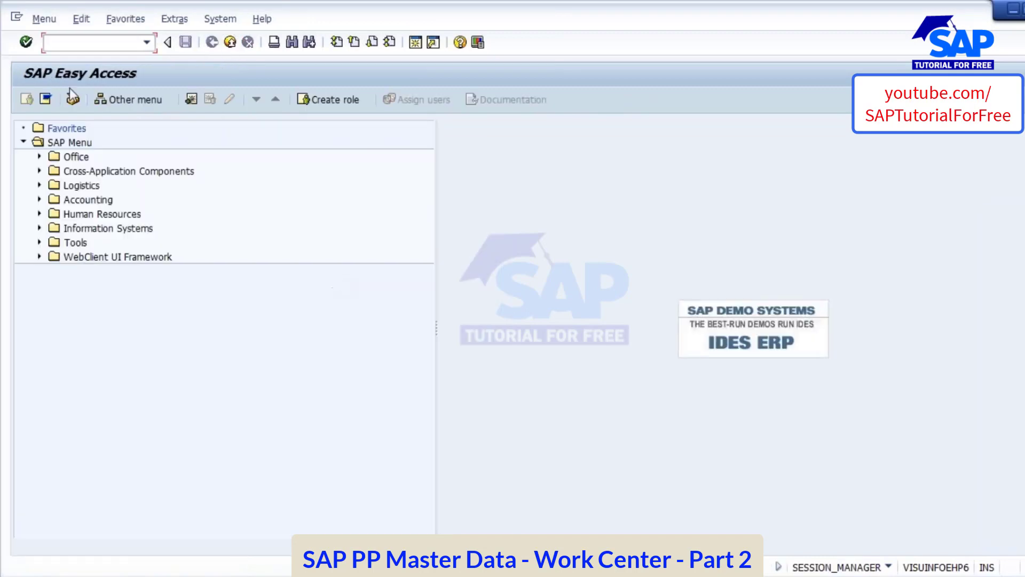
Step: Open the CR05 Work Center List report under Logistics, Production, Master Data, Work Centers, Reporting
left_click(39, 186)
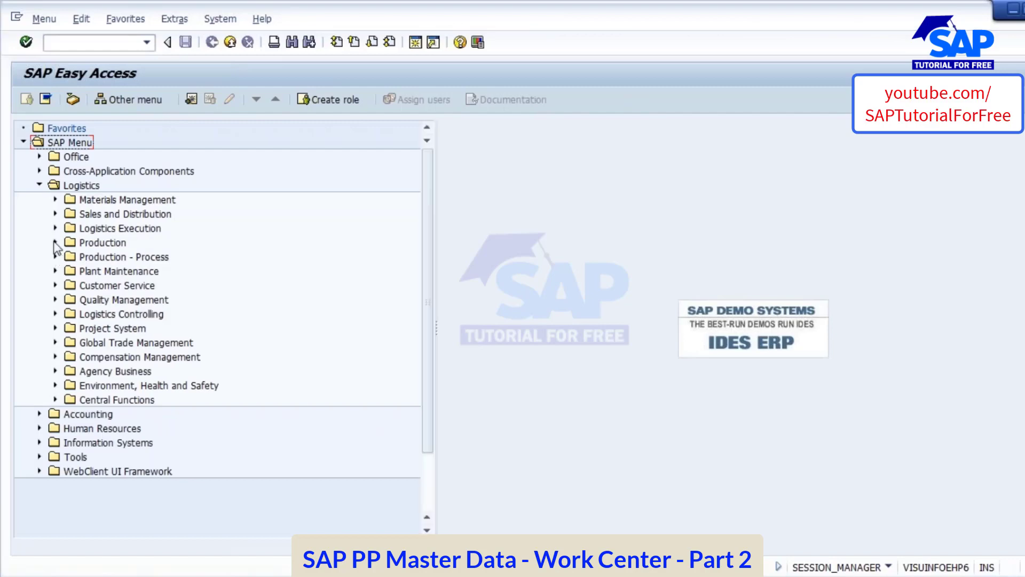
left_click(54, 243)
left_click(71, 257)
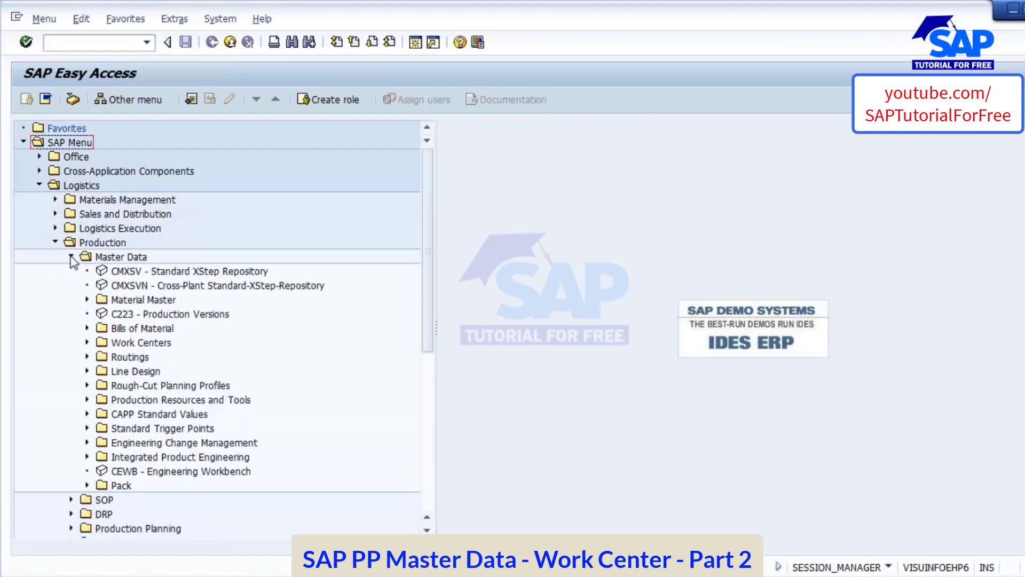
left_click(87, 342)
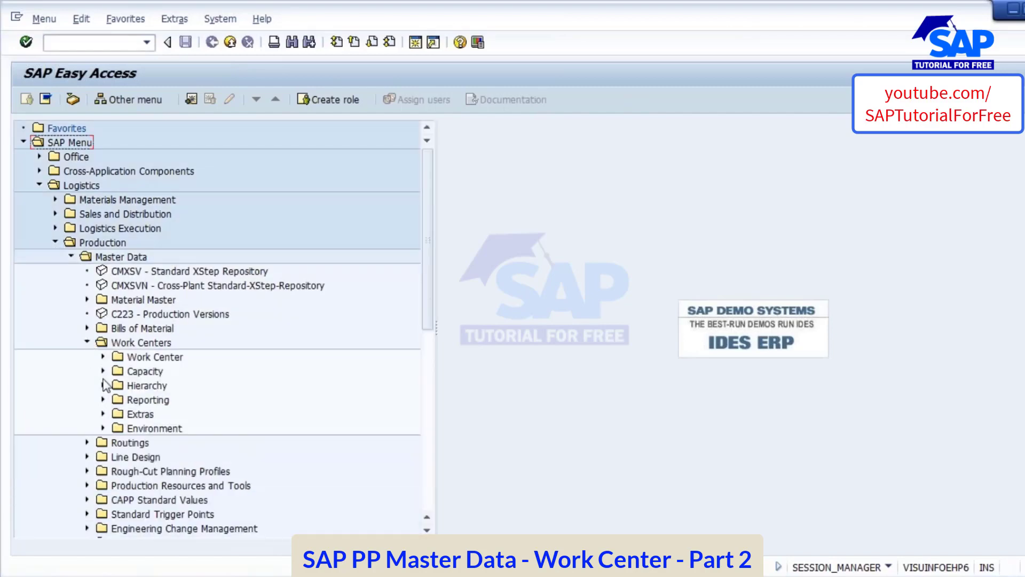
left_click(103, 401)
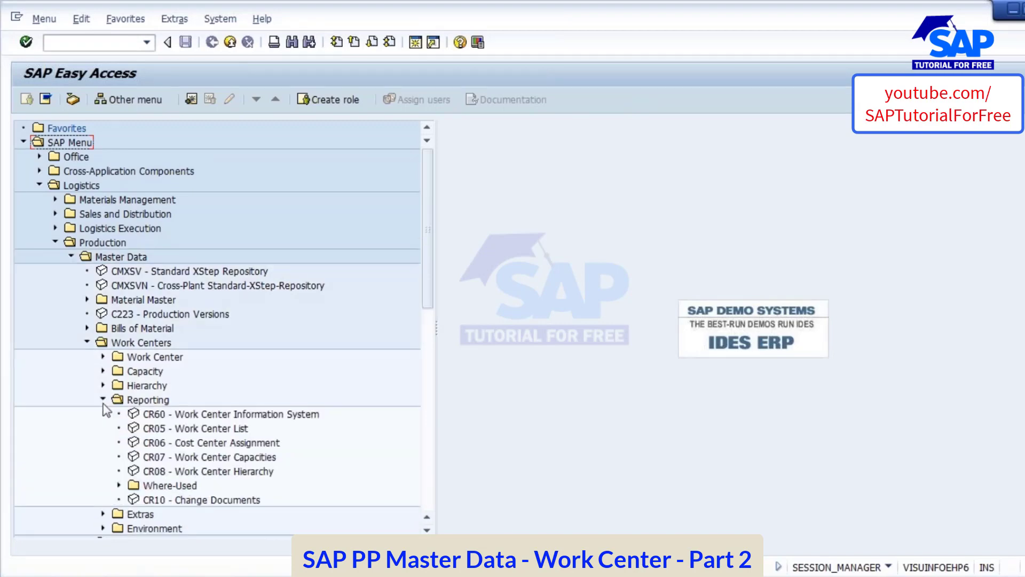
left_click(182, 427)
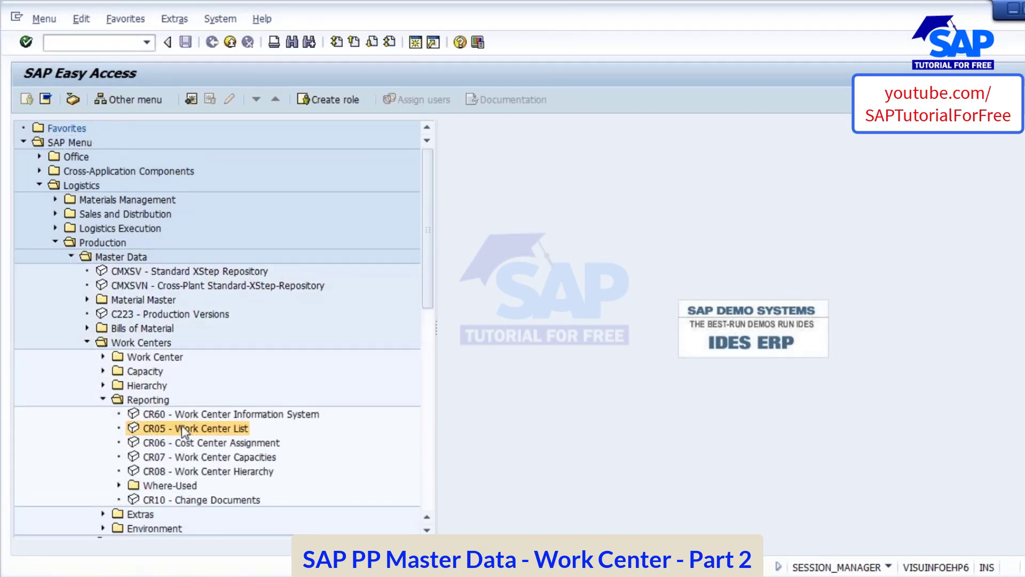
double_click(182, 427)
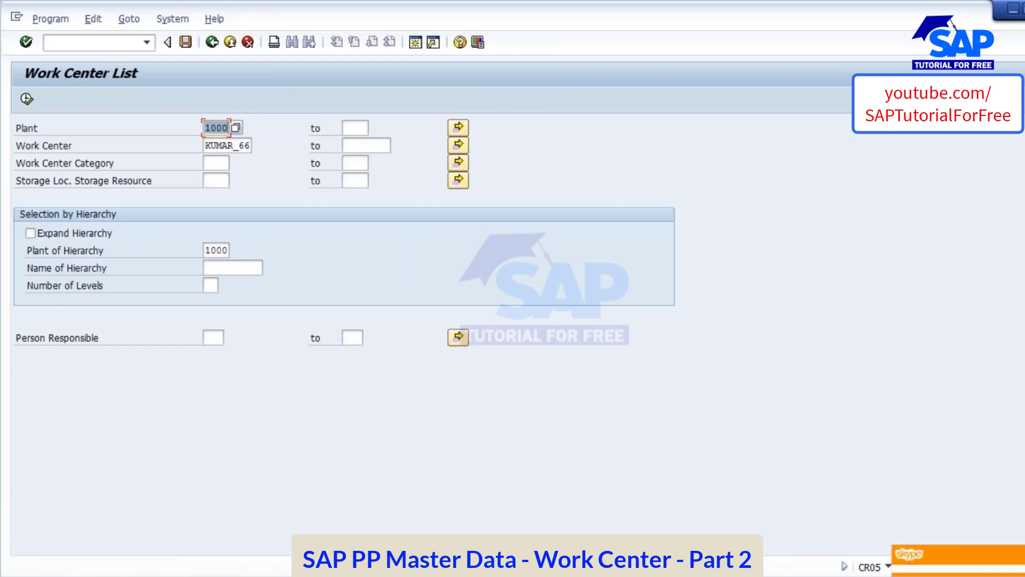
Step: Clear the work center filter and run the work center list for plant 1000
left_click(227, 145)
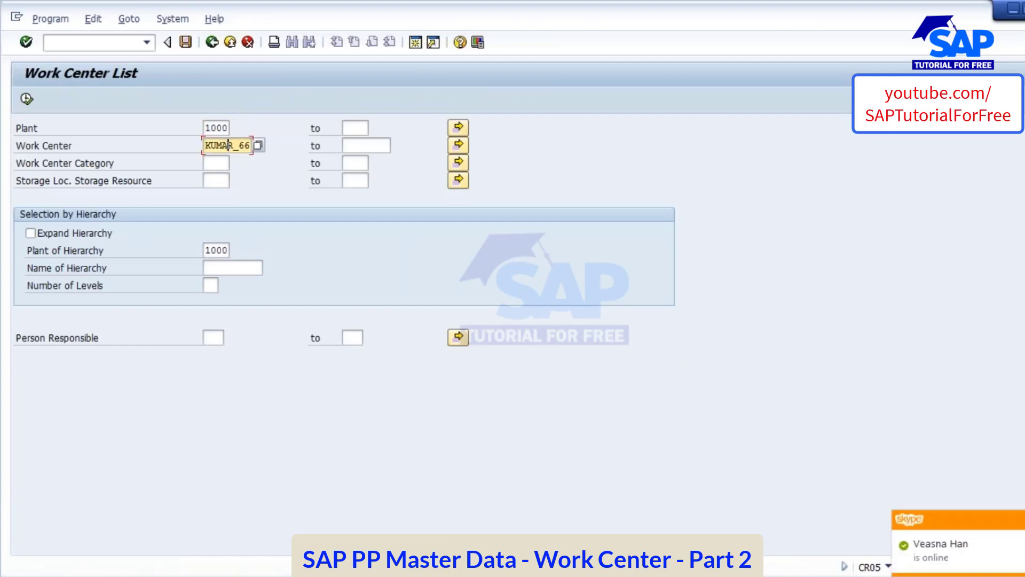
key("shift+End")
key("Delete")
left_click(216, 128)
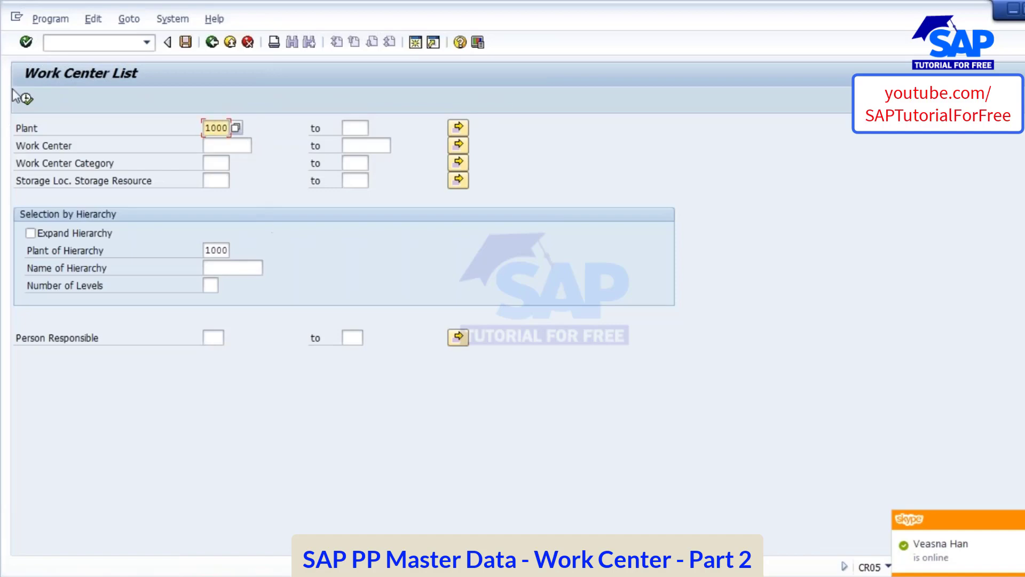
left_click(27, 99)
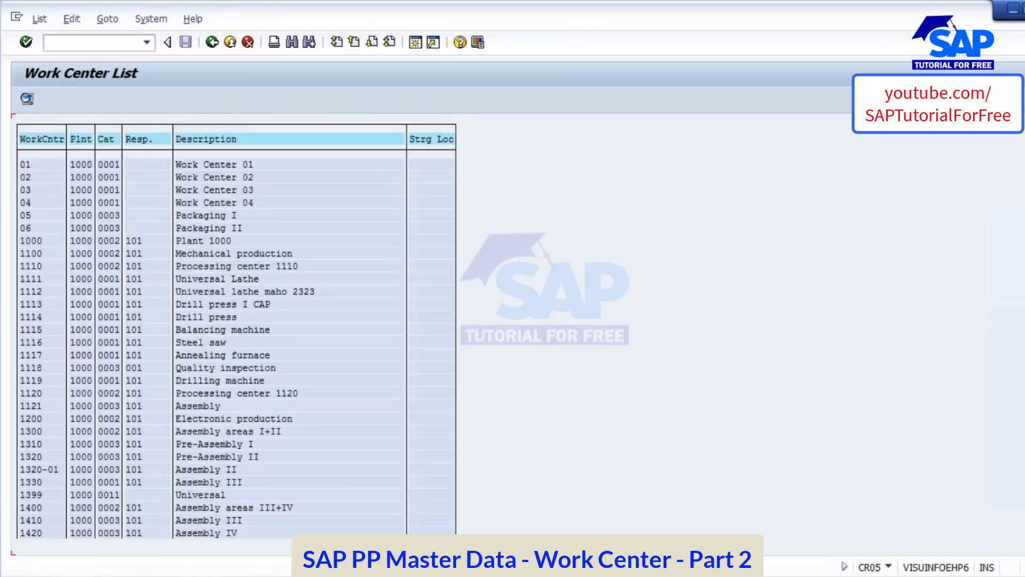
Step: Find KUMAR_88 in the work center list, display its basic data and return to the list
scroll(235, 347, "down", 20)
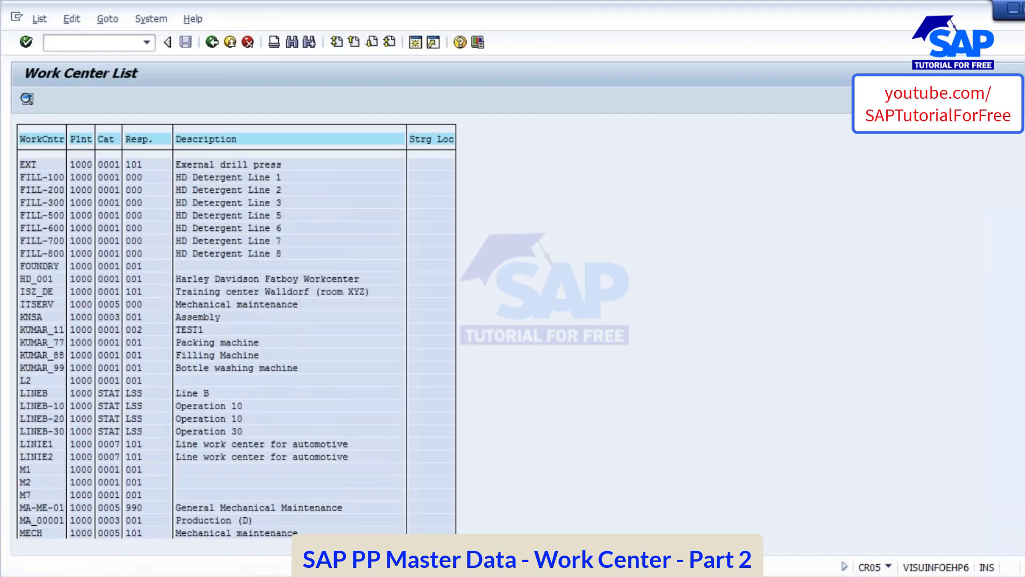
scroll(659, 297, "down", 9)
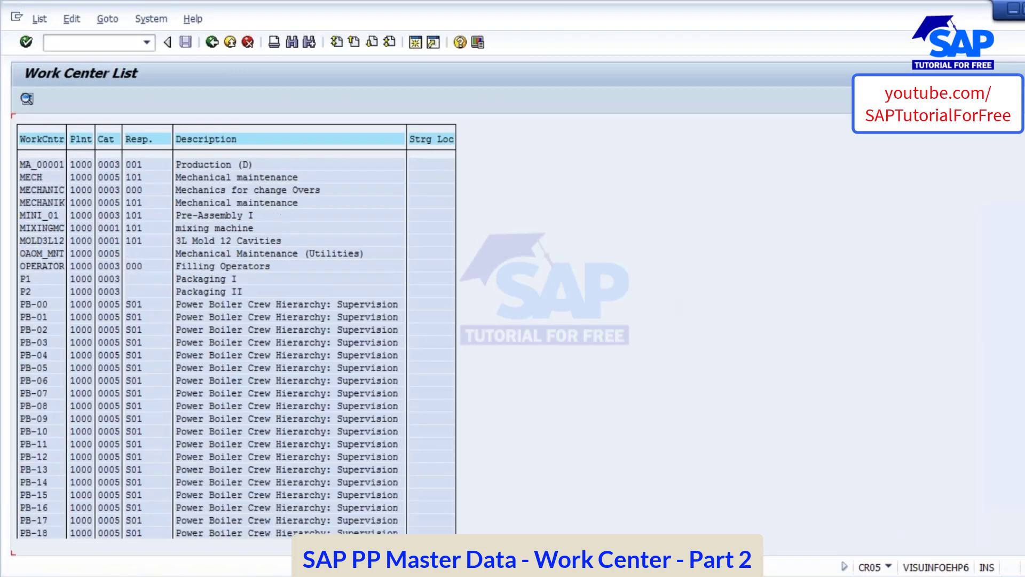
scroll(482, 239, "up", 18)
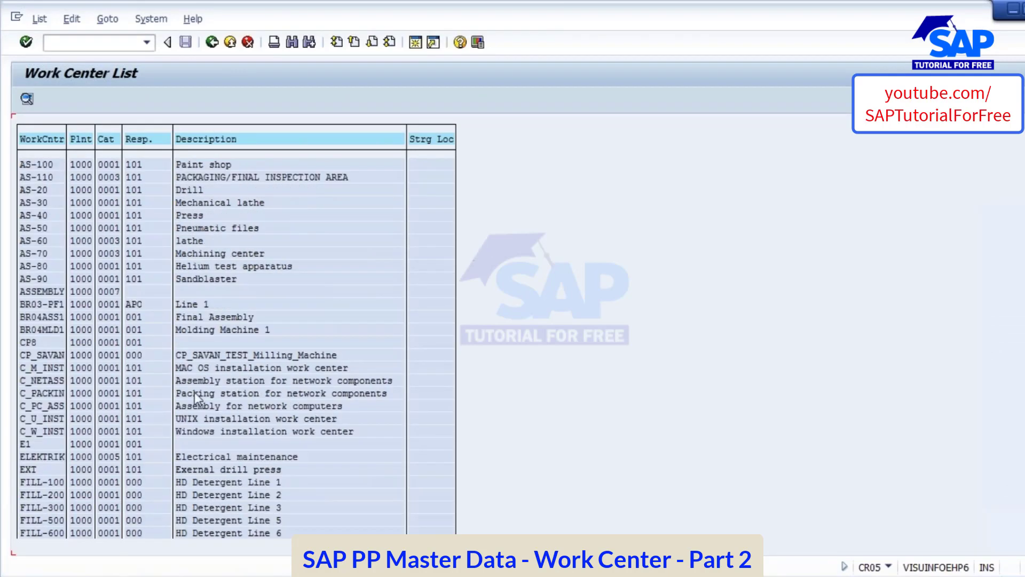
scroll(197, 394, "down", 1)
scroll(198, 394, "up", 2)
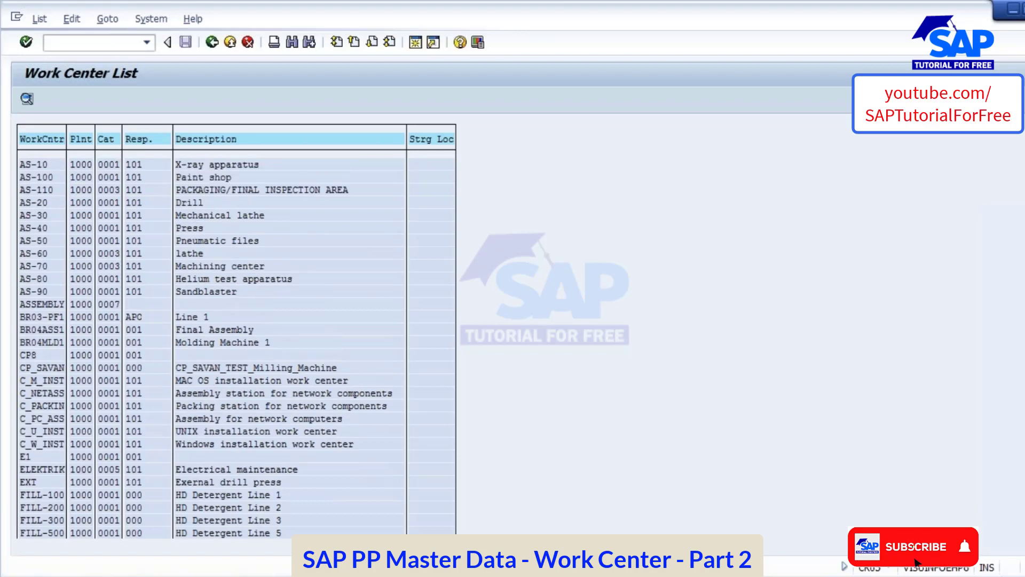
scroll(198, 394, "down", 1)
scroll(671, 297, "down", 10)
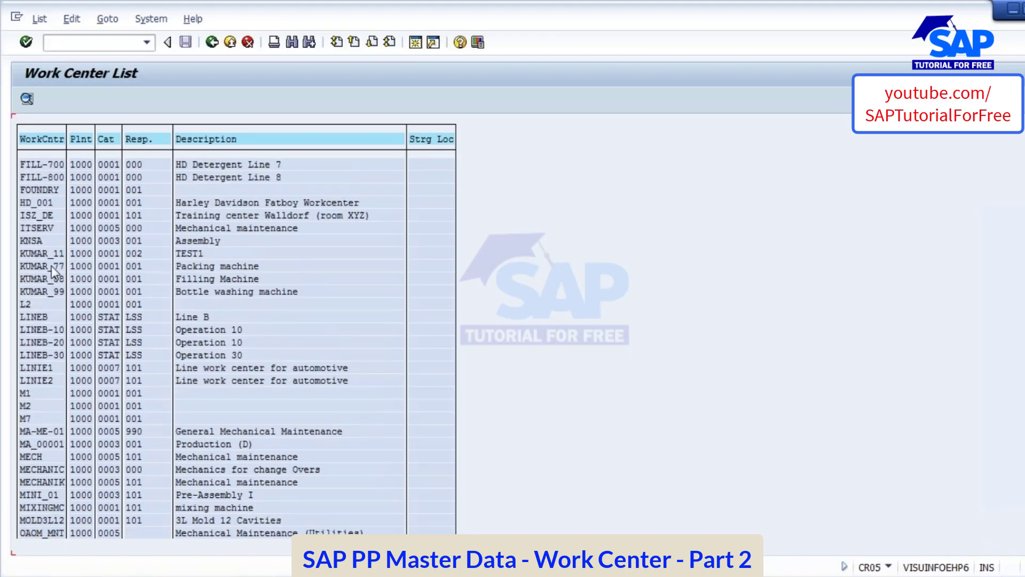
left_click(47, 292)
left_click(26, 98)
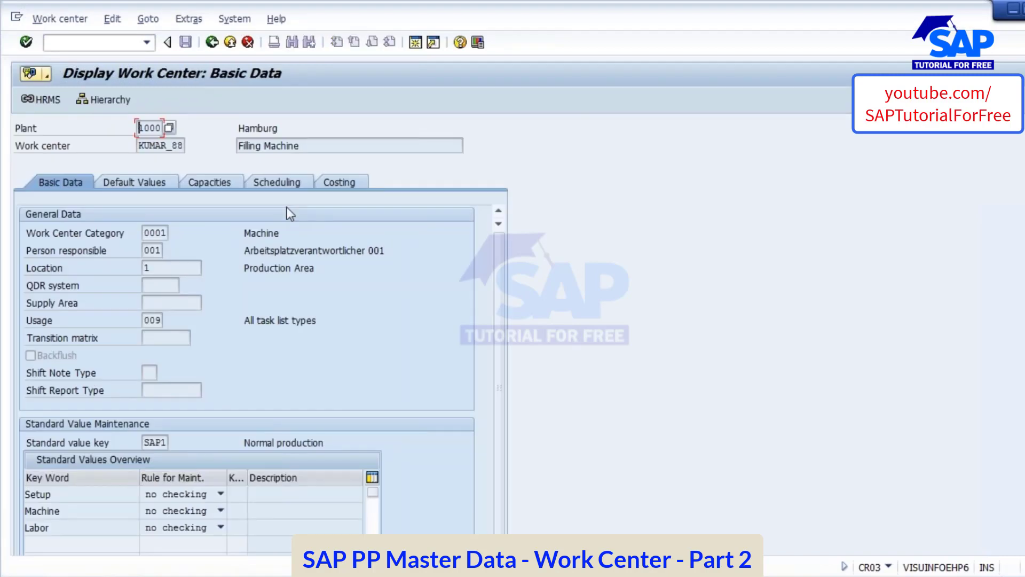
left_click(212, 42)
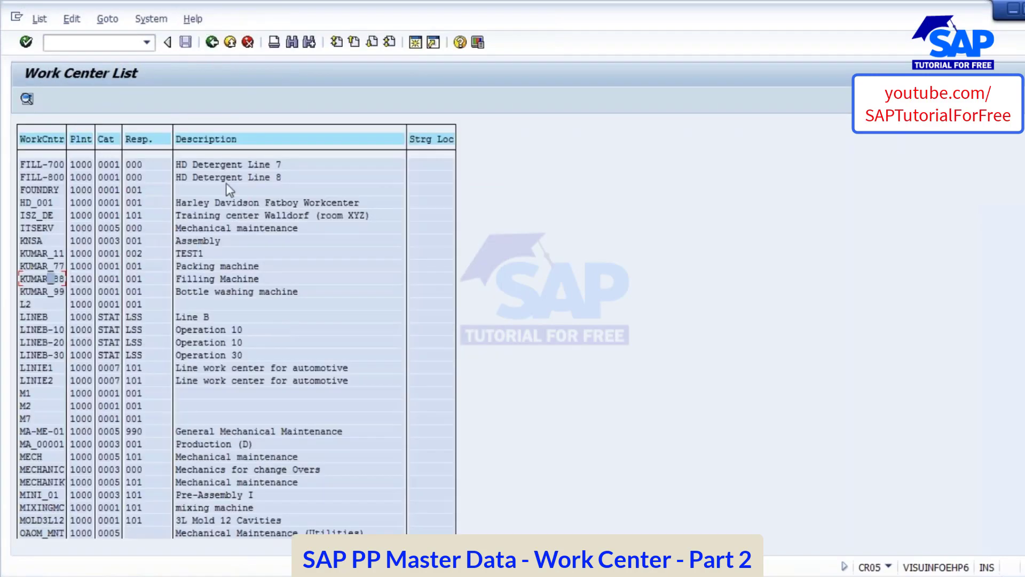
Step: Return to the report's selection, clear the work center, choose category 0001 Machine and run the list for plant 1000
left_click(212, 42)
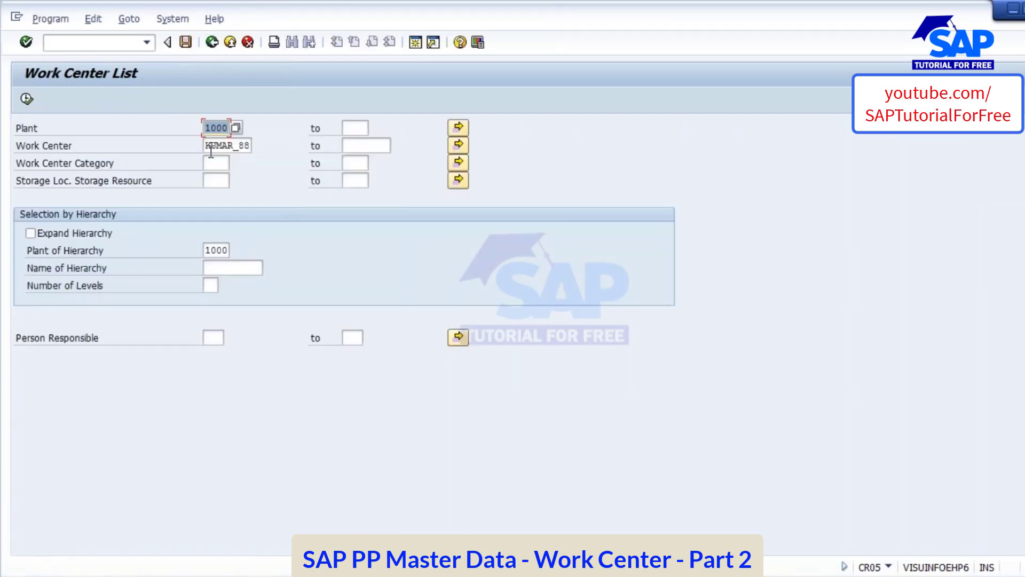
key("Tab")
key("Delete")
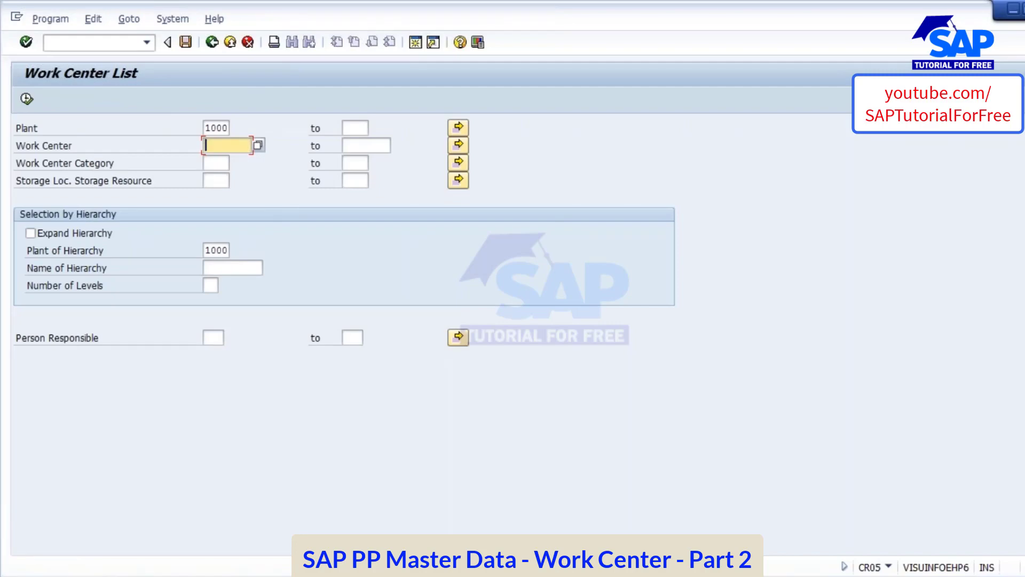
key("Tab")
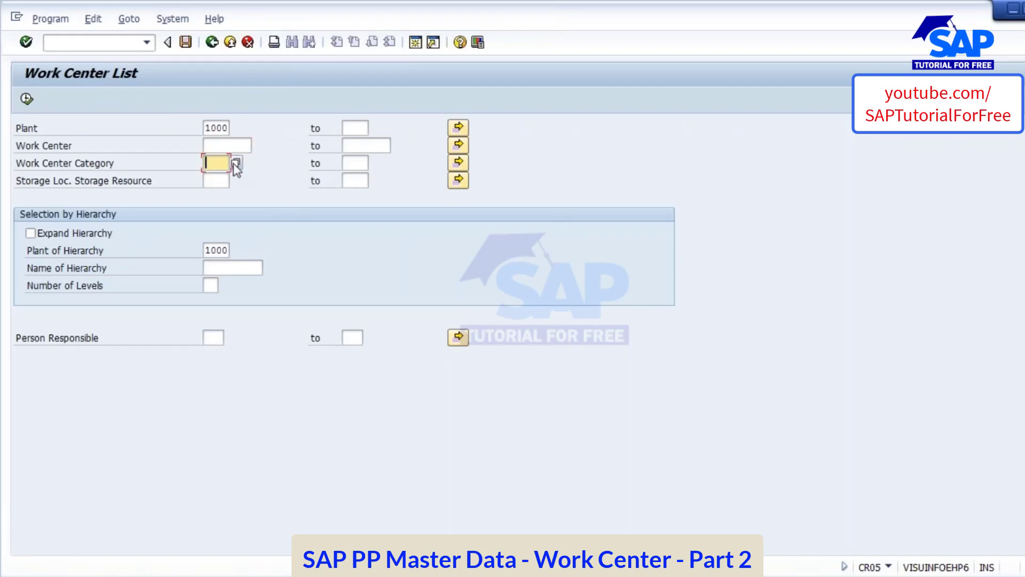
left_click(235, 163)
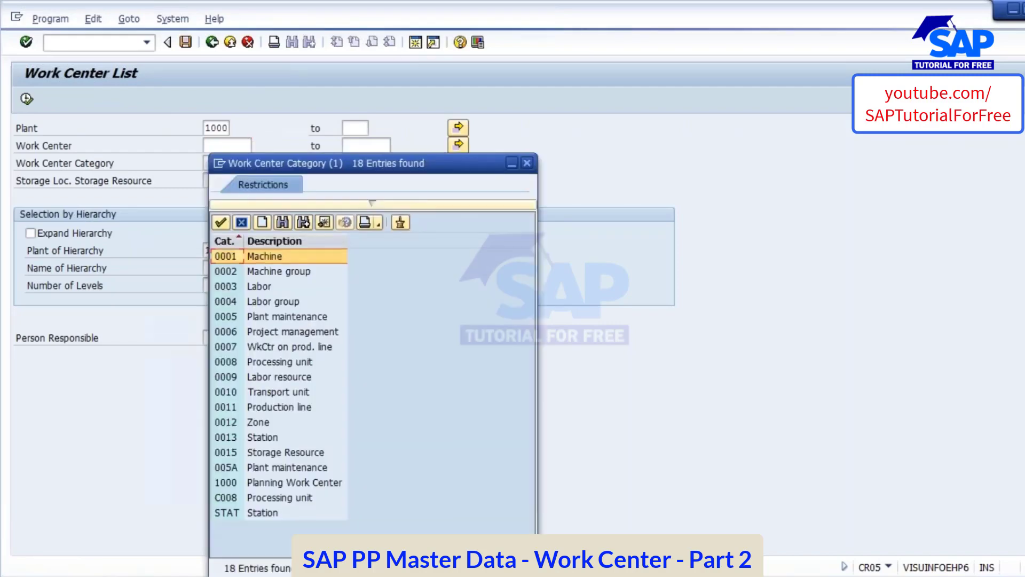
double_click(232, 255)
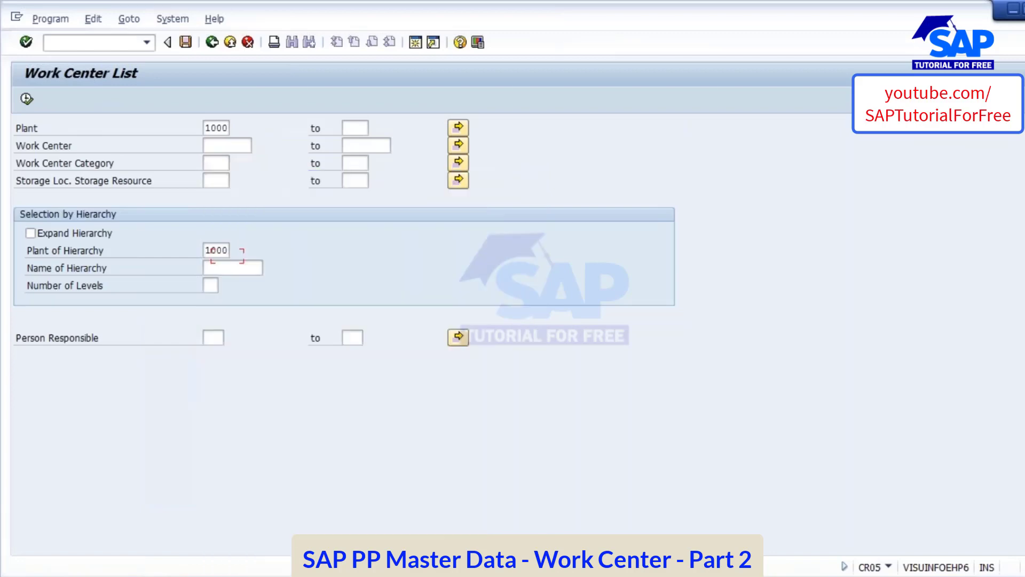
left_click(27, 98)
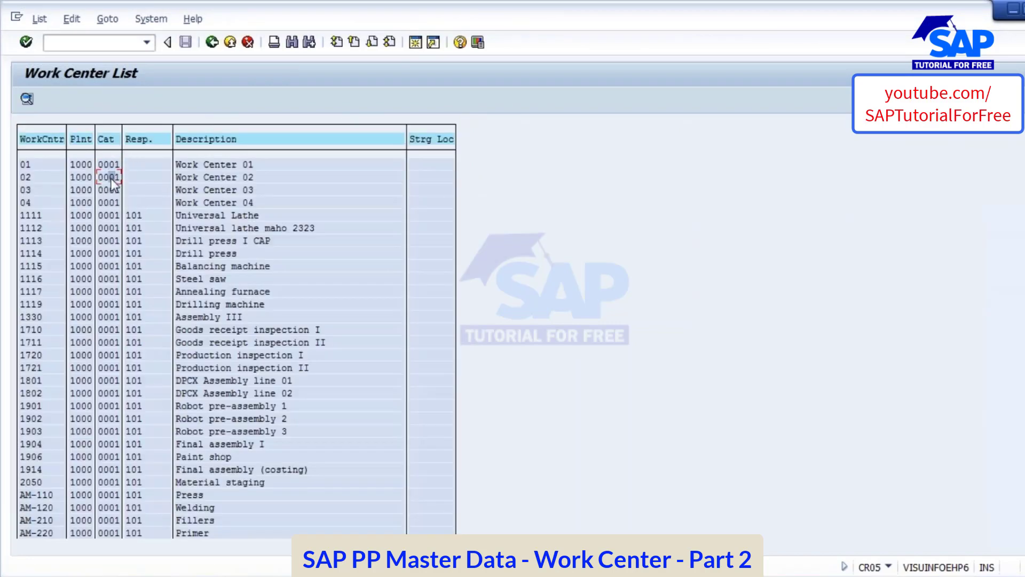
Step: Examine the category column of the filtered work center list across its entries
left_click(110, 215)
left_click(110, 317)
scroll(309, 375, "down", 1)
scroll(314, 382, "down", 2)
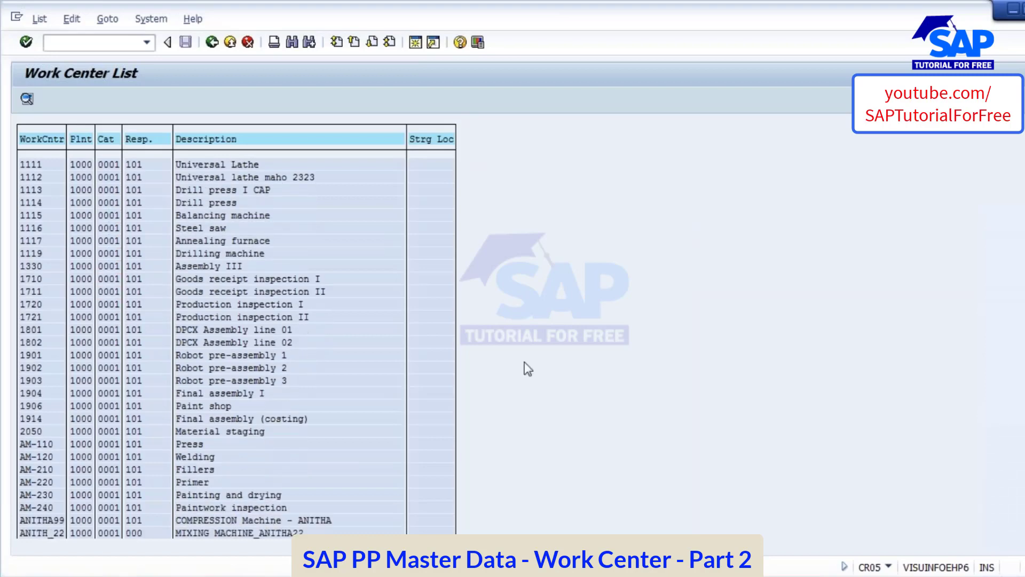
scroll(430, 323, "down", 15)
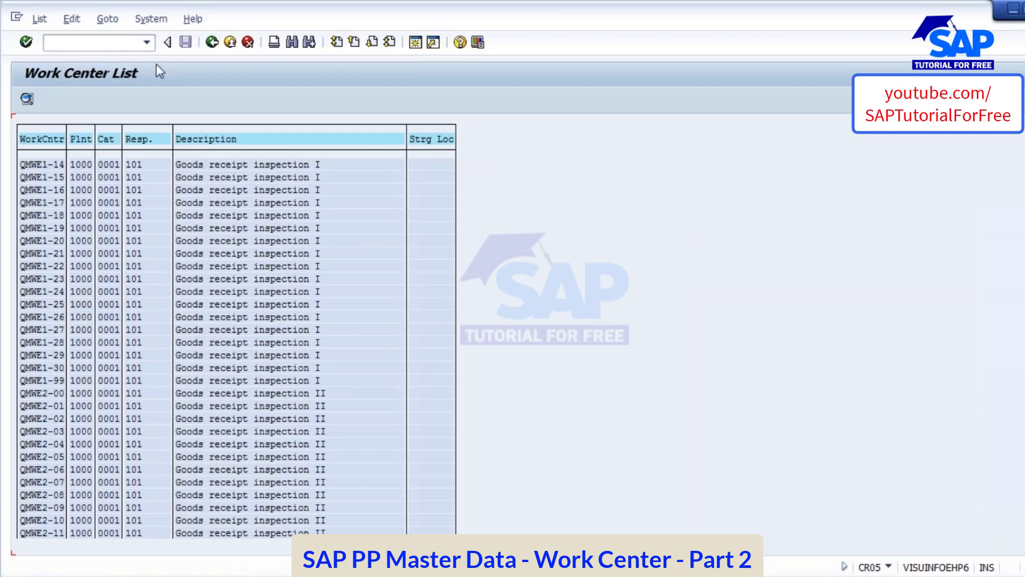
Step: Return to the report's selection and add work center category 0002 alongside 0001 as a further single value
left_click(212, 42)
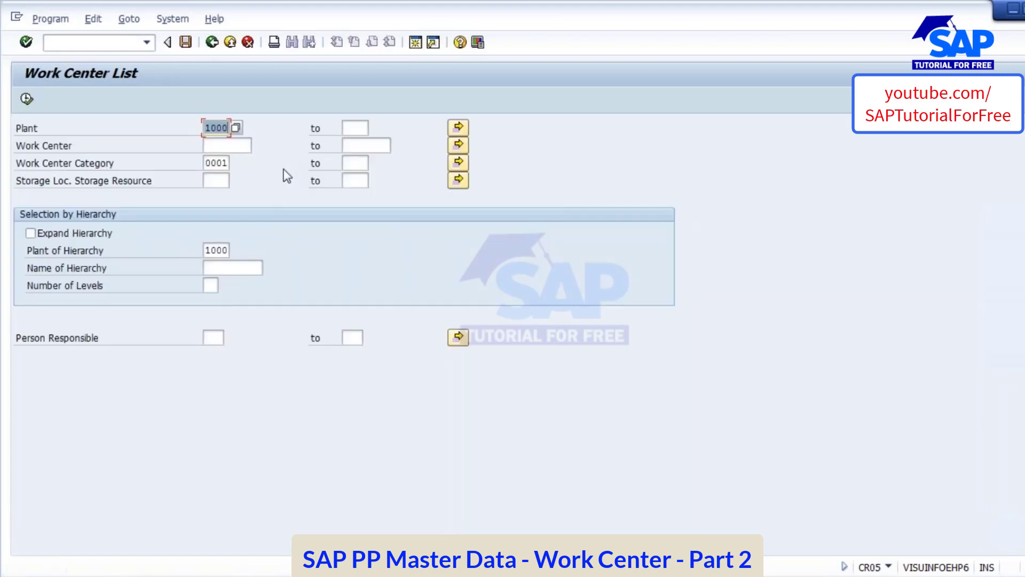
left_click(216, 163)
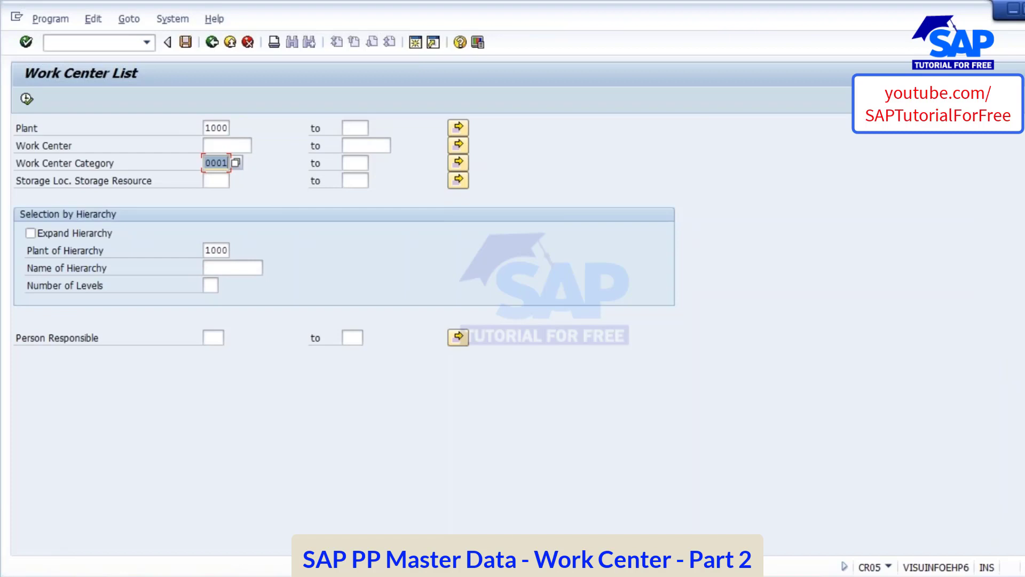
left_click(458, 162)
key("Down")
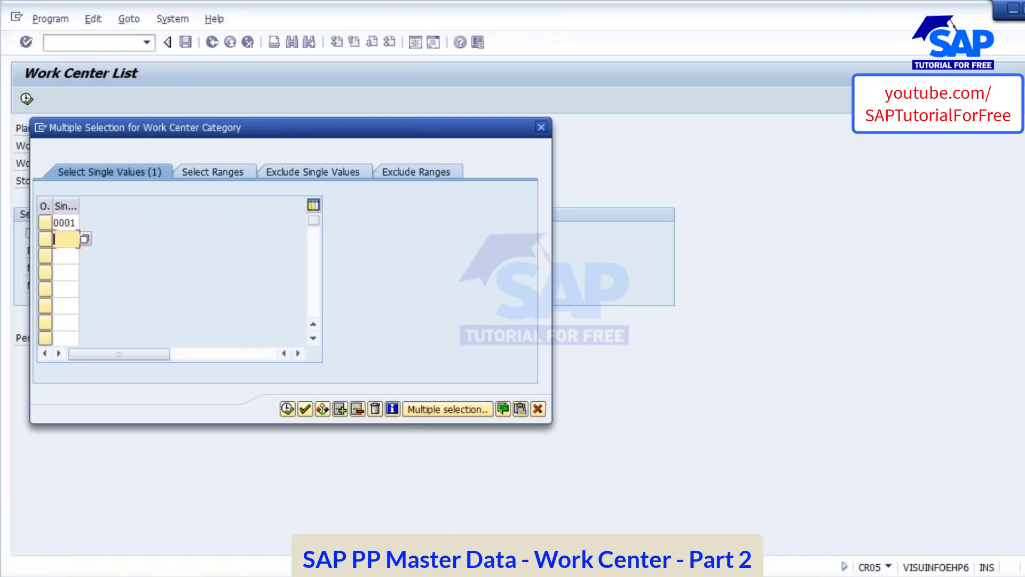
type("0002")
left_click(287, 409)
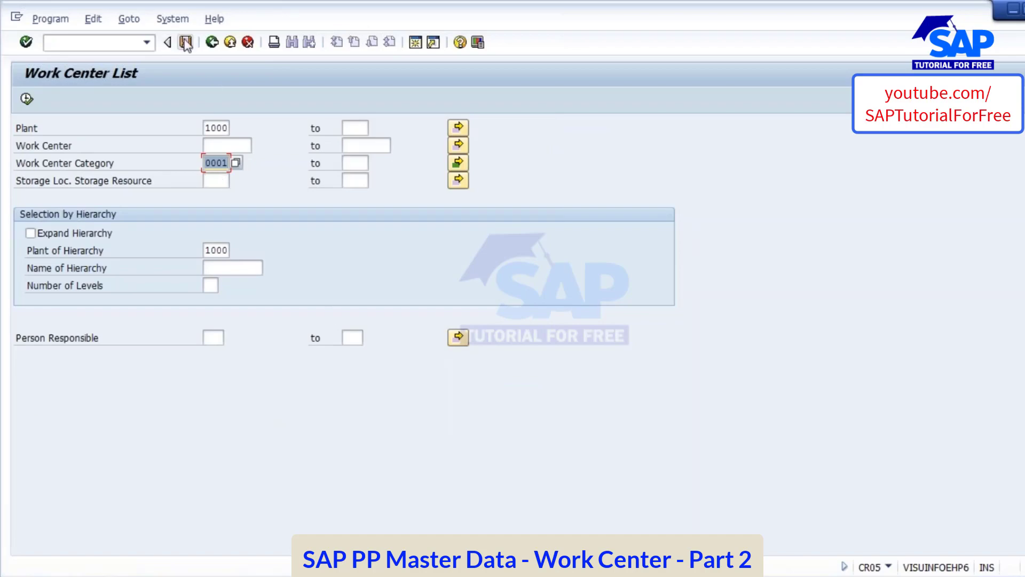
Step: Save the current selection as a variant named yashee_new, using yashee_new as its description too
key("F8")
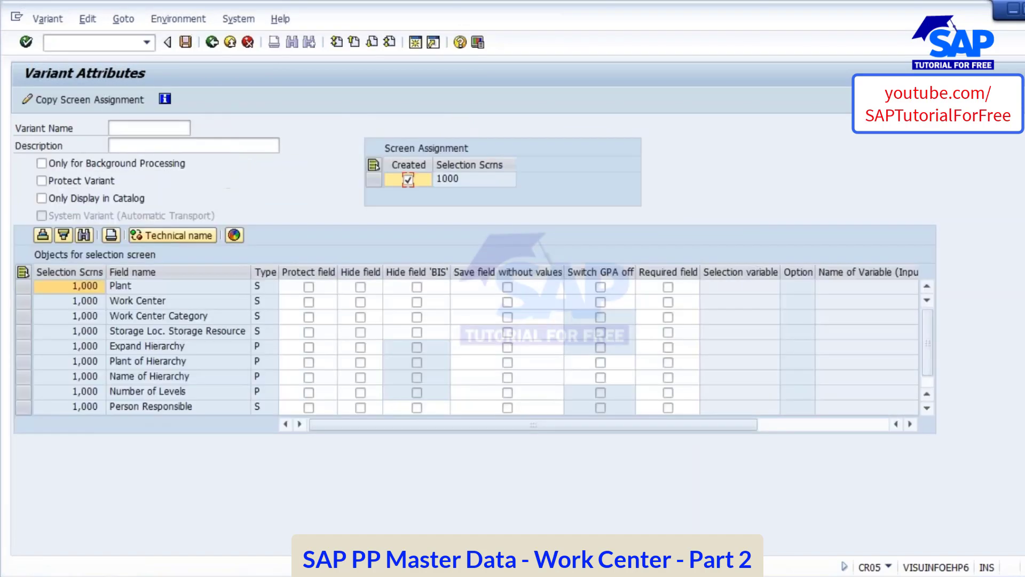
left_click(139, 126)
type("Y")
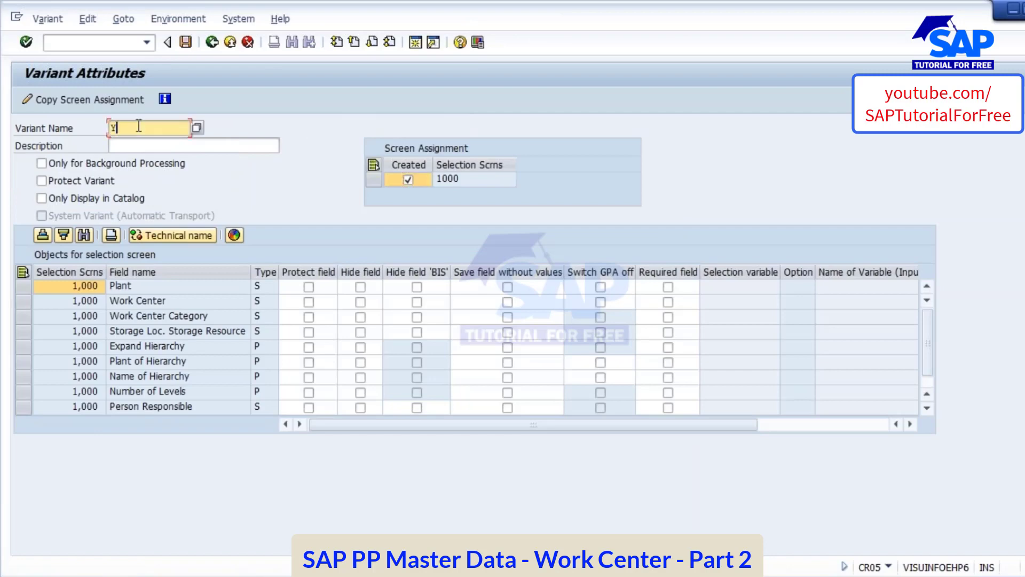
type("ash")
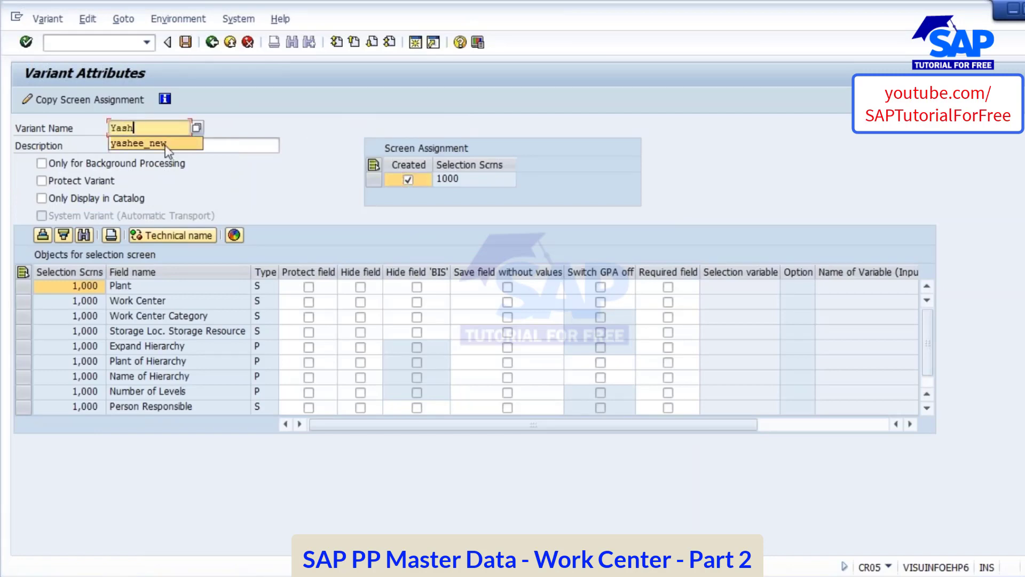
left_click(166, 144)
left_click_drag(185, 130, 77, 129)
key("ctrl+c")
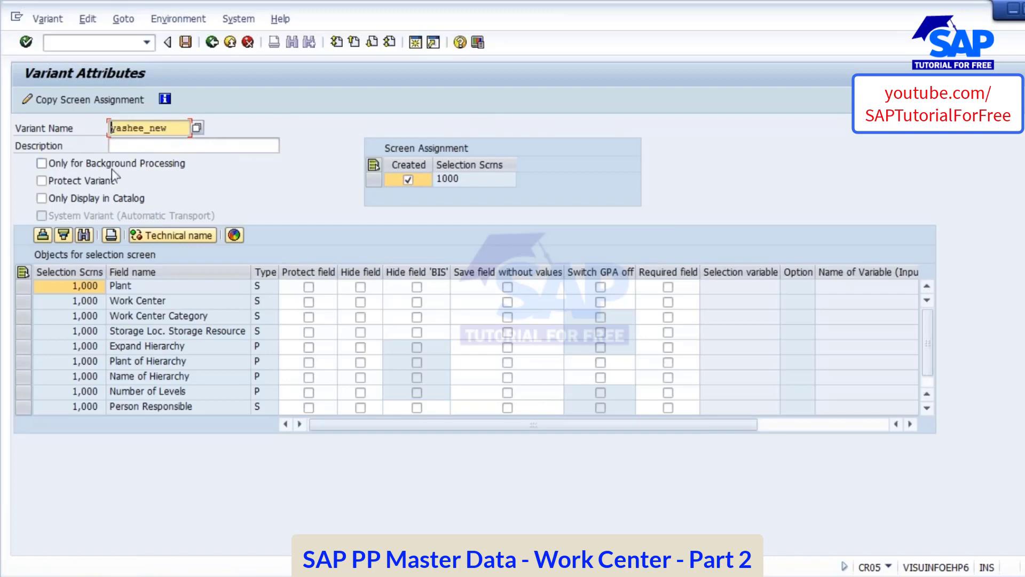
left_click(136, 144)
key("ctrl+v")
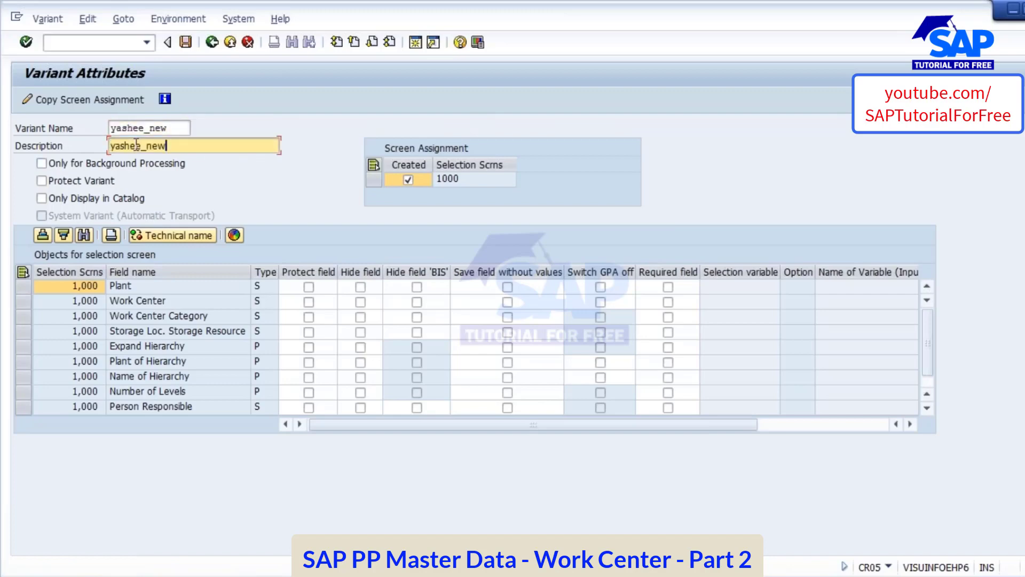
left_click(186, 41)
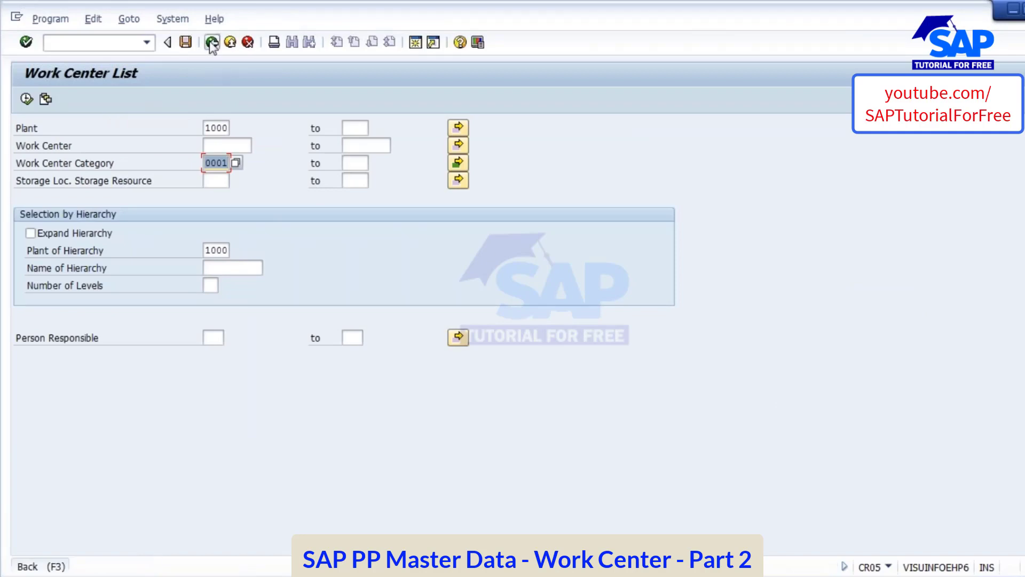
Step: Leave the work center list report and collapse the Production folder with its open subfolders in SAP Easy Access
left_click(212, 41)
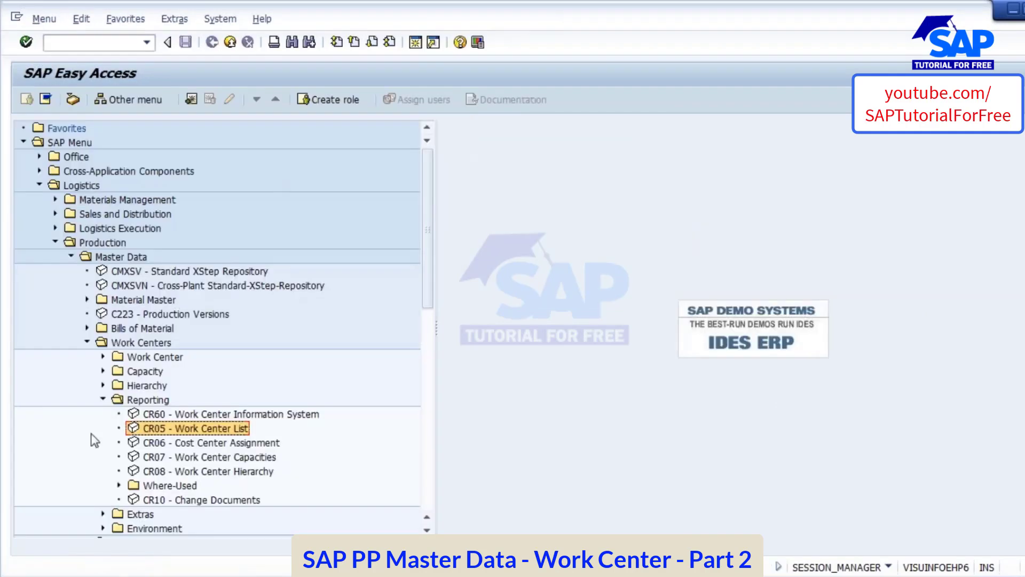
left_click(102, 400)
left_click(87, 342)
left_click(70, 256)
left_click(55, 241)
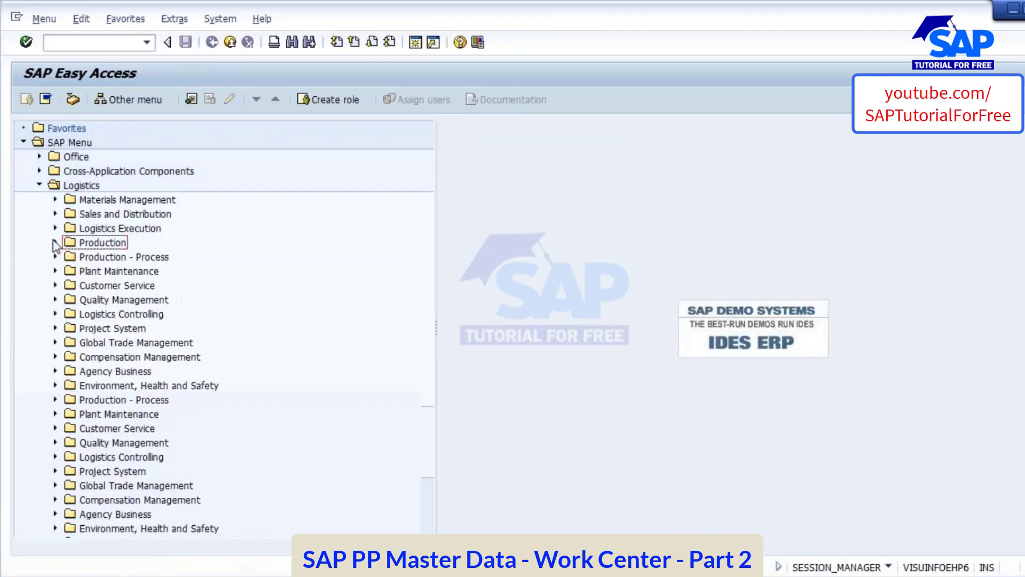
Step: Log off the system and log on again through the SAP VITS connection with the user name and password for client 800
left_click(219, 19)
left_click(244, 245)
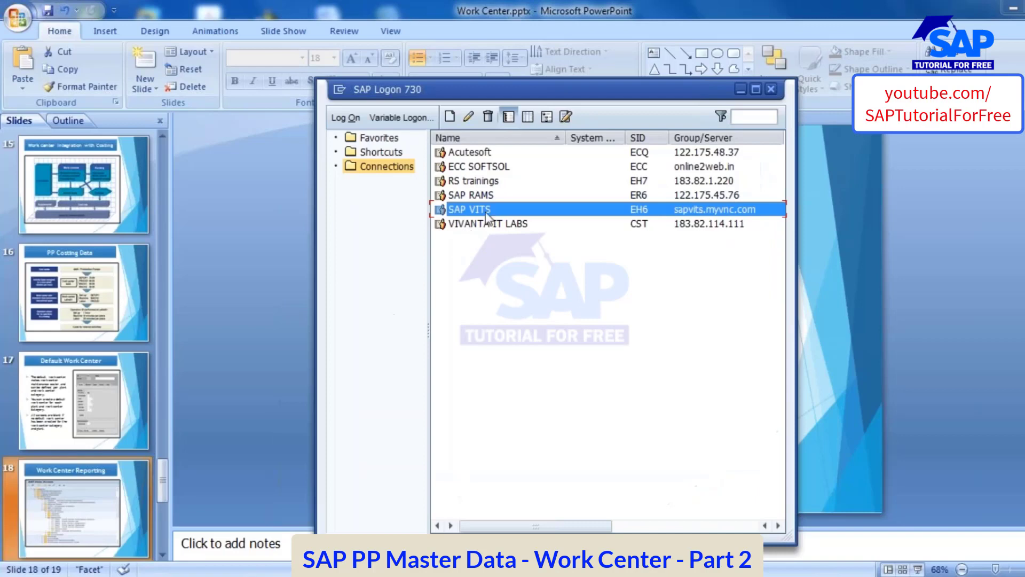
double_click(489, 213)
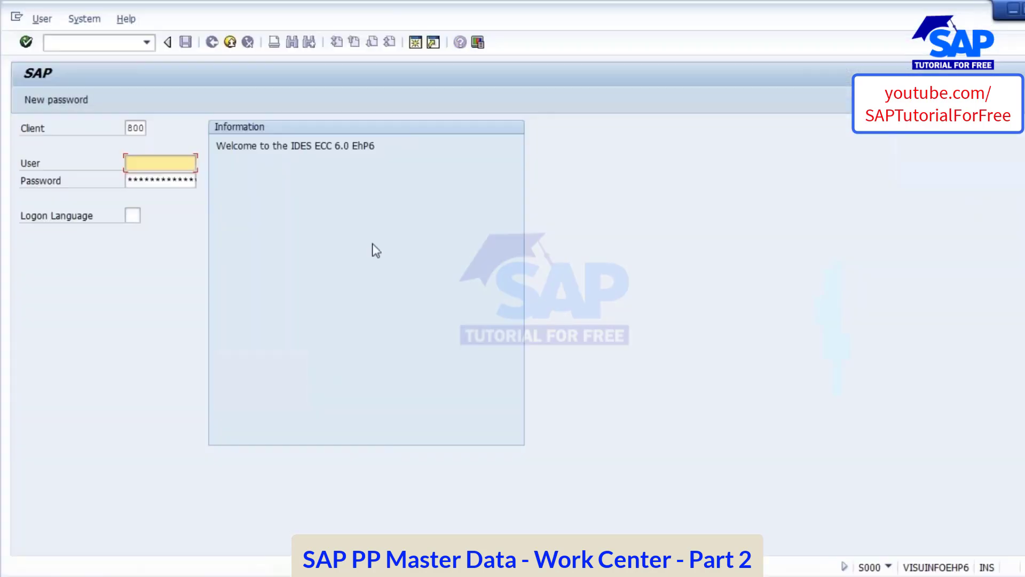
left_click(160, 163)
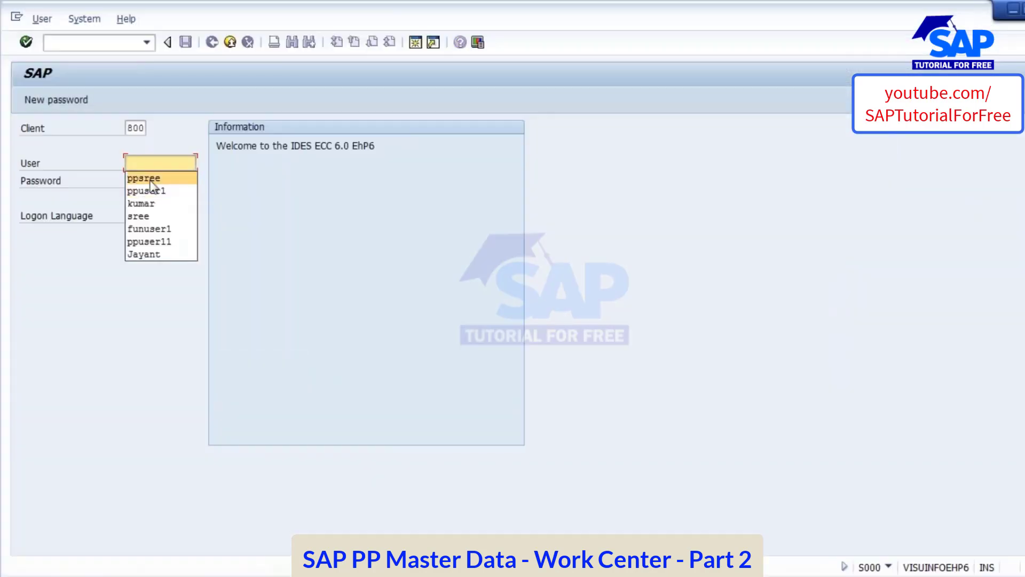
left_click(153, 179)
left_click(165, 180)
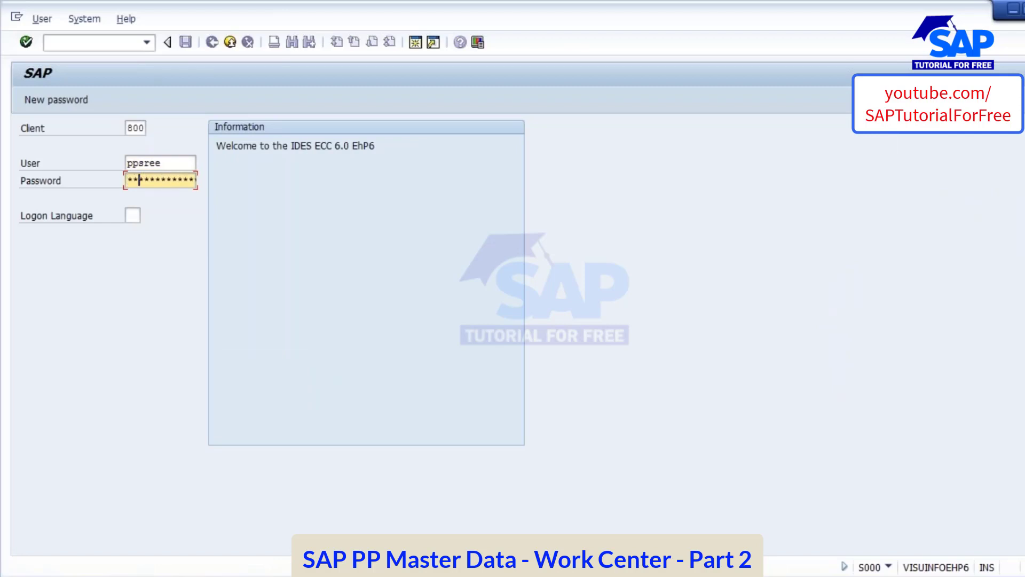
key("Return")
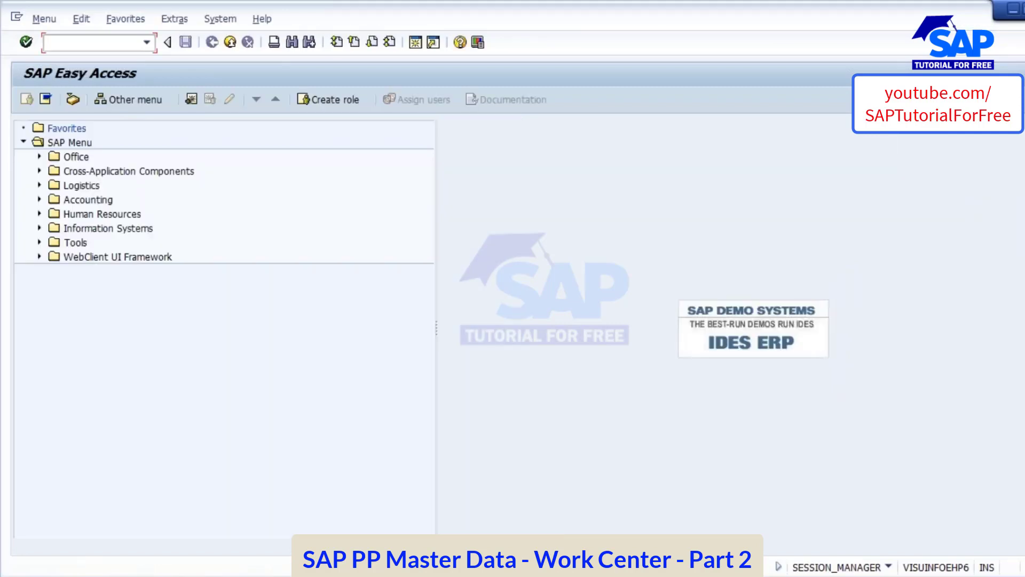
Step: Open the Work Center List report (CR05) and load the saved variant YASHEE_NEW
key("Return")
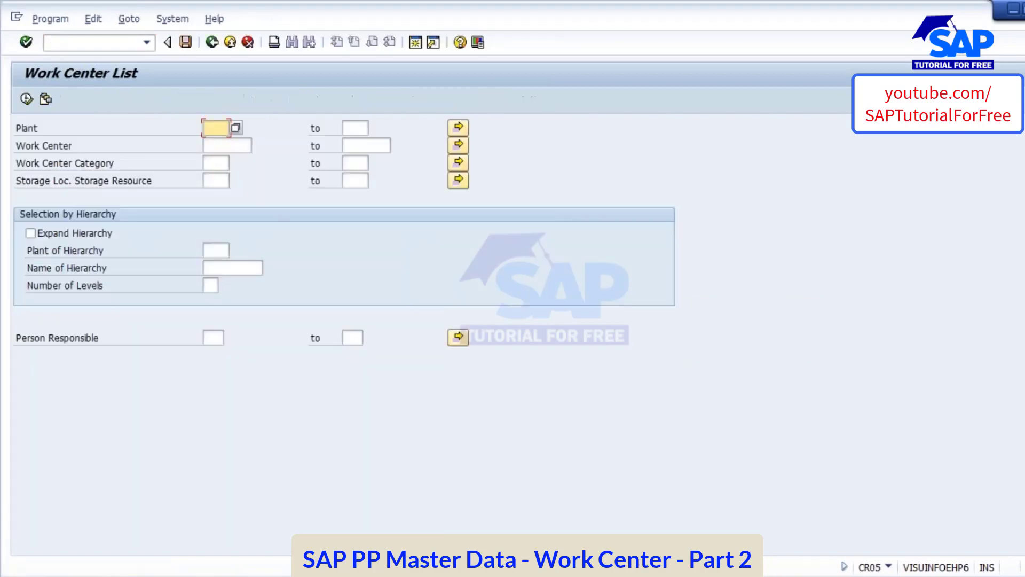
left_click(46, 100)
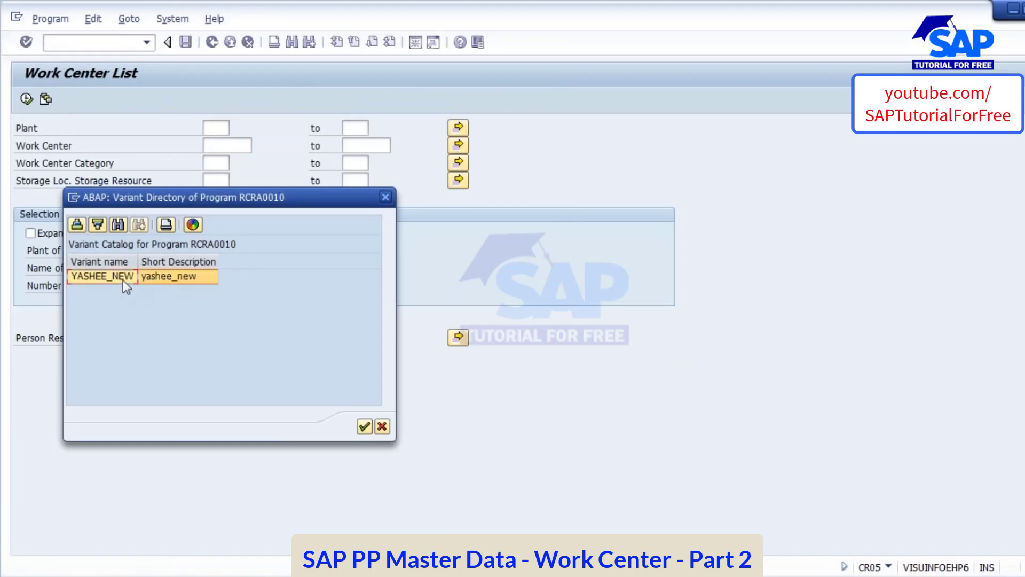
double_click(123, 280)
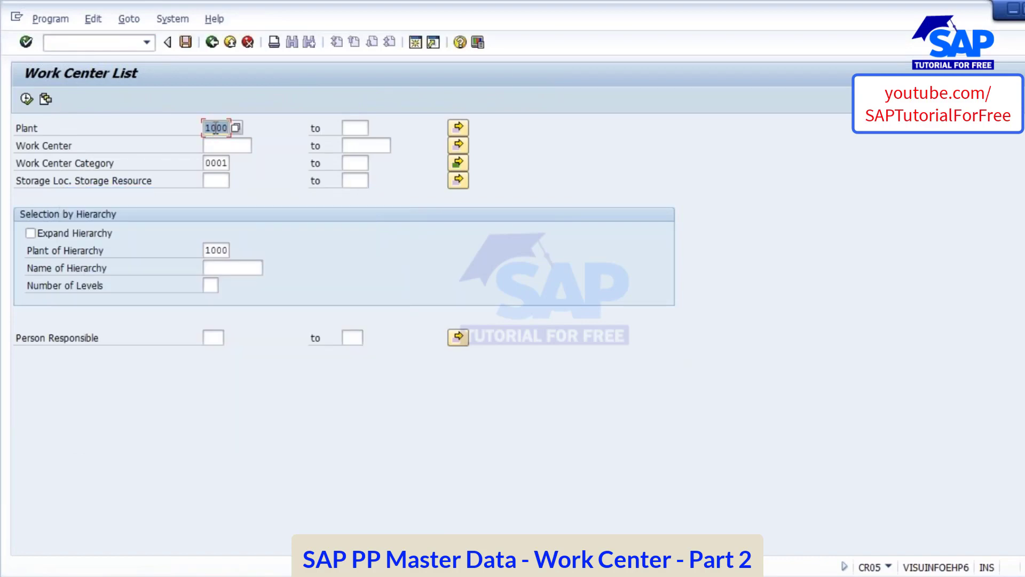
Step: Check the plant and work center category values filled in by the variant, including the category's multiple selection
left_click(216, 128)
left_click(221, 163)
left_click(458, 162)
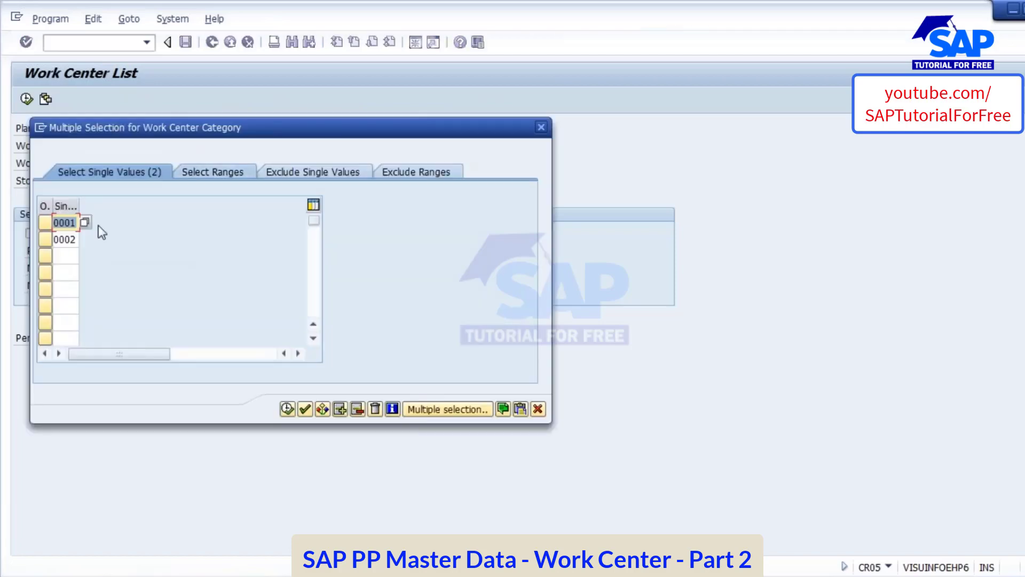
left_click(287, 409)
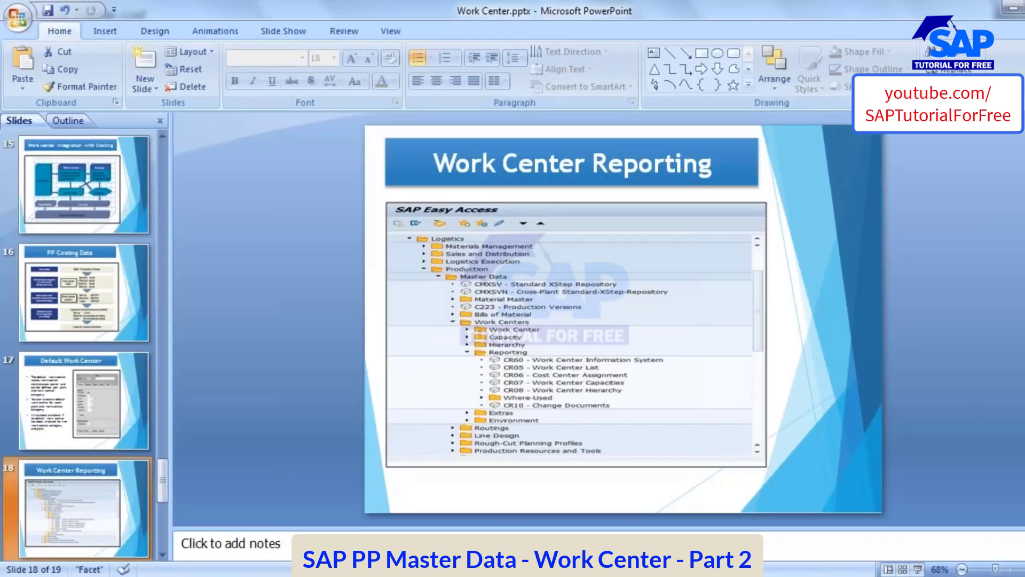
Step: Switch to the SAP PP course syllabus in Word, review the Important configuration topics and return to the Work Center presentation in PowerPoint
key("Down")
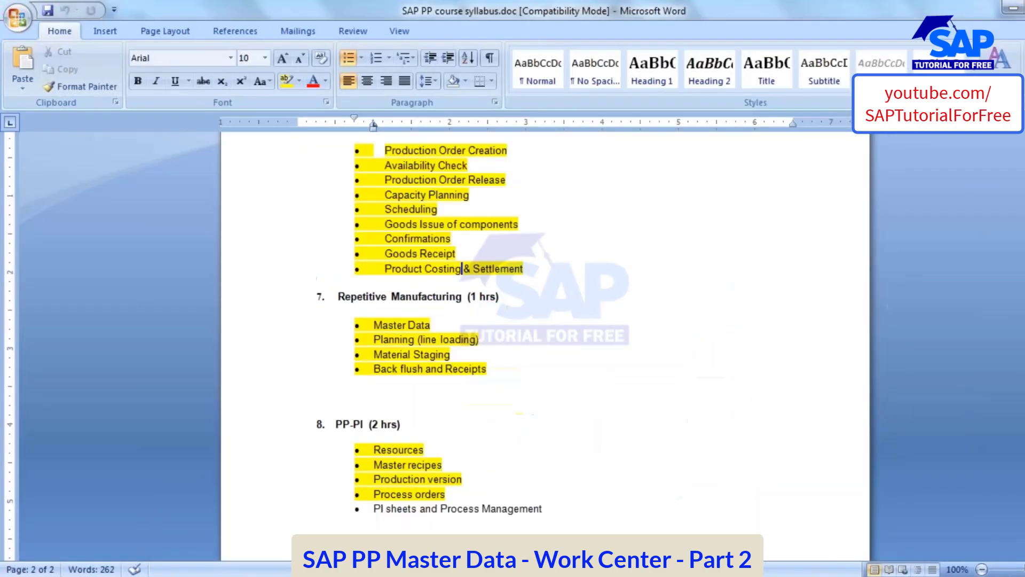
scroll(530, 421, "down", 5)
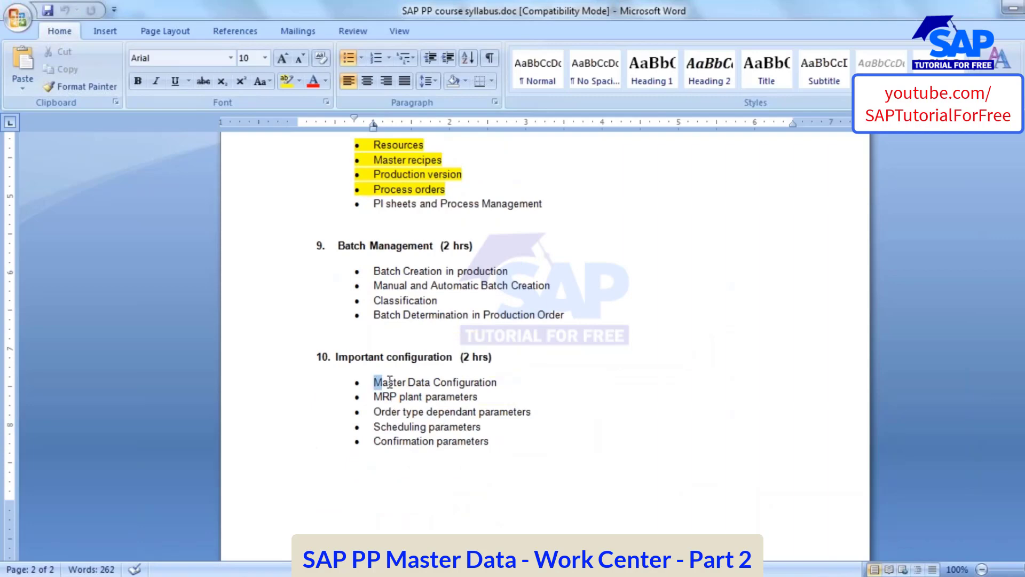
left_click_drag(390, 381, 495, 381)
left_click(550, 417)
scroll(545, 418, "up", 5)
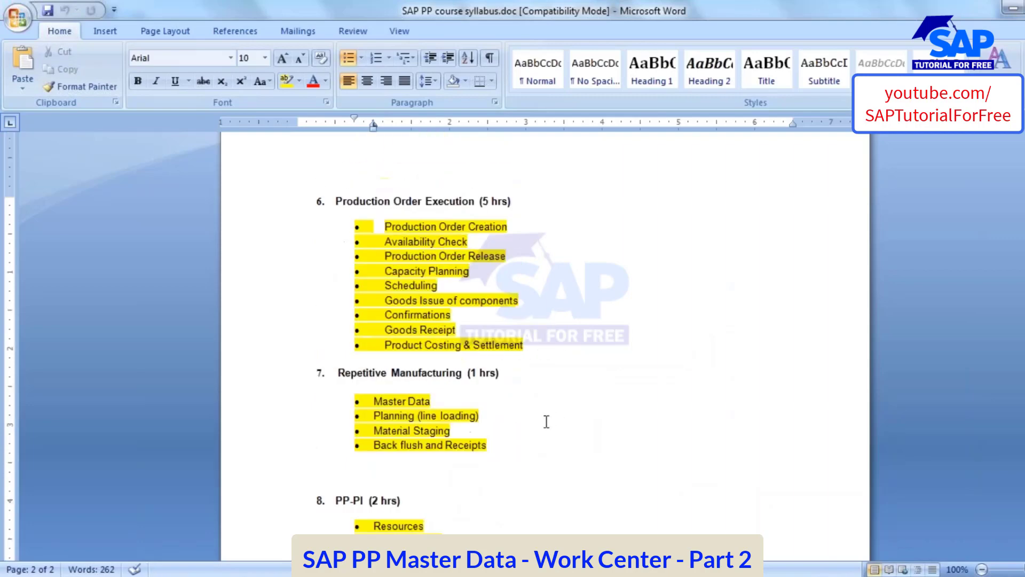
key("alt+Tab")
left_click(146, 290)
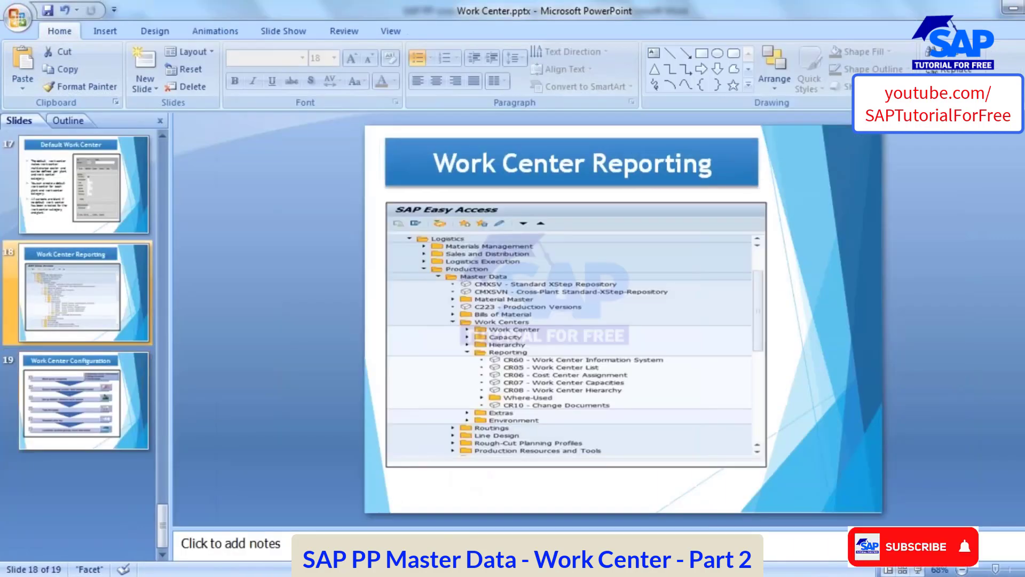